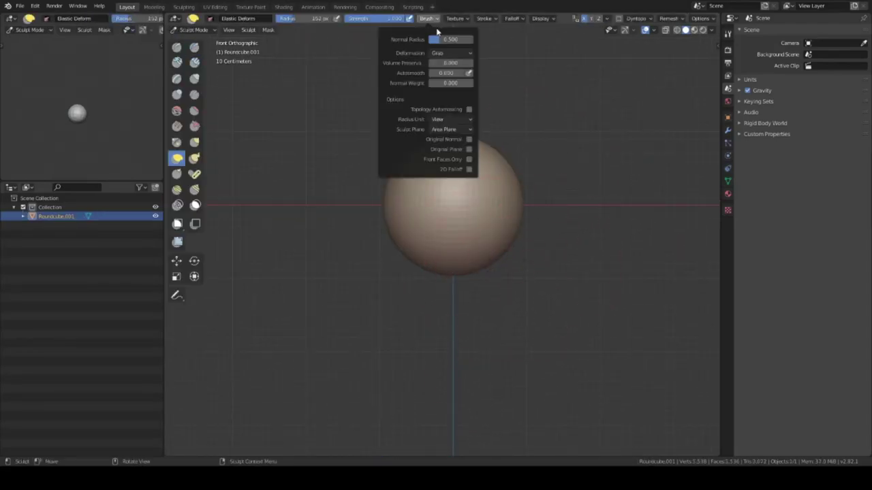
Inspect the egg-shaped head from several angles, then remesh it into a dense, even mesh
mouse_move(492, 260)
middle_mouse_down()
mouse_move(417, 279)
mouse_move(477, 162)
mouse_move(560, 215)
middle_mouse_up()
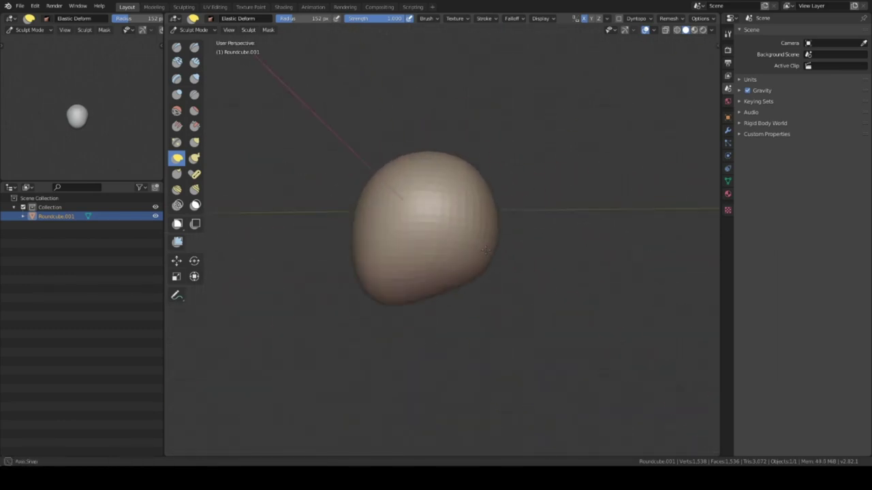
mouse_move(510, 278)
middle_mouse_down()
mouse_move(491, 287)
mouse_move(529, 182)
middle_mouse_up()
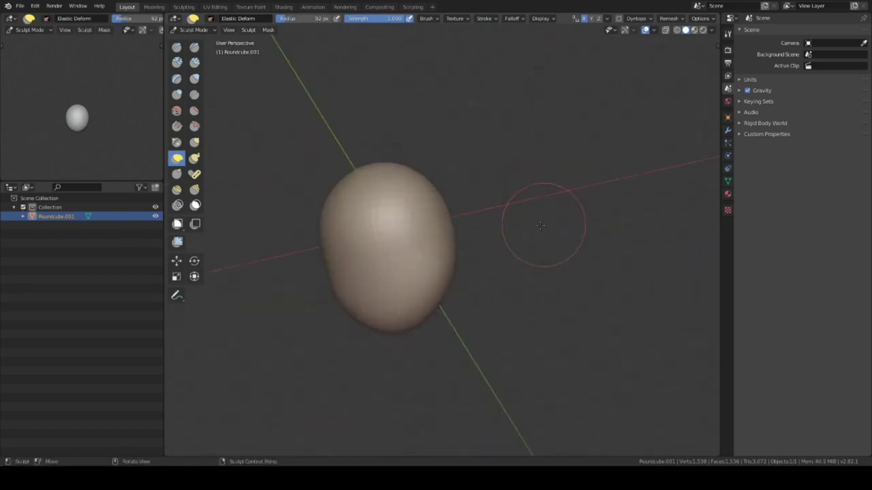
middle_click_drag(488, 257, 500, 282)
scroll(500, 282, "down", 5)
key("g")
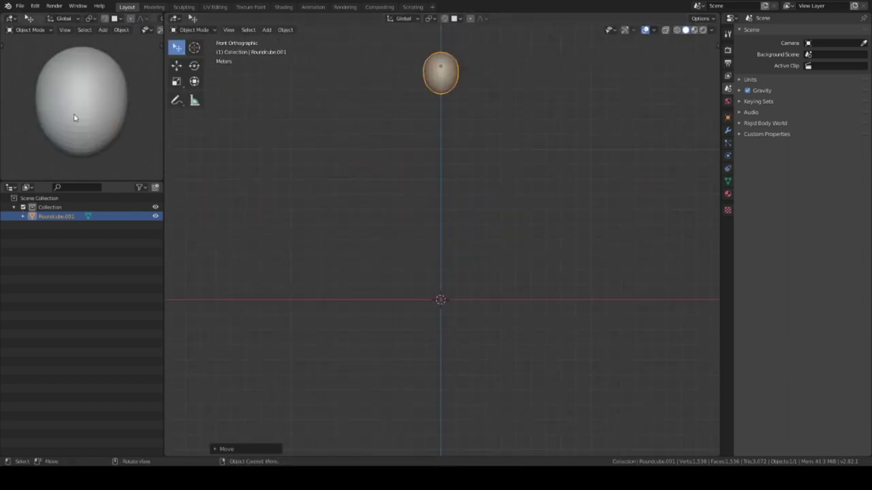
key("ctrl+z")
scroll(468, 224, "up", 5)
left_click(668, 19)
mouse_move(669, 18)
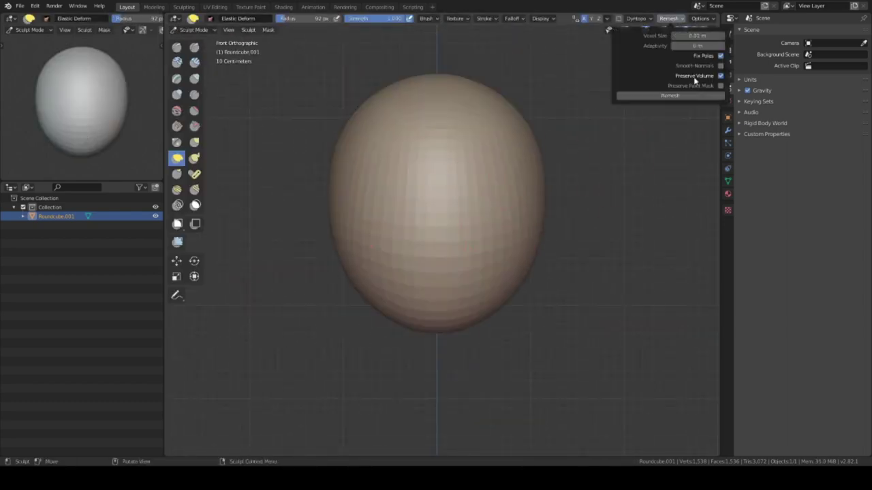
left_click(700, 19)
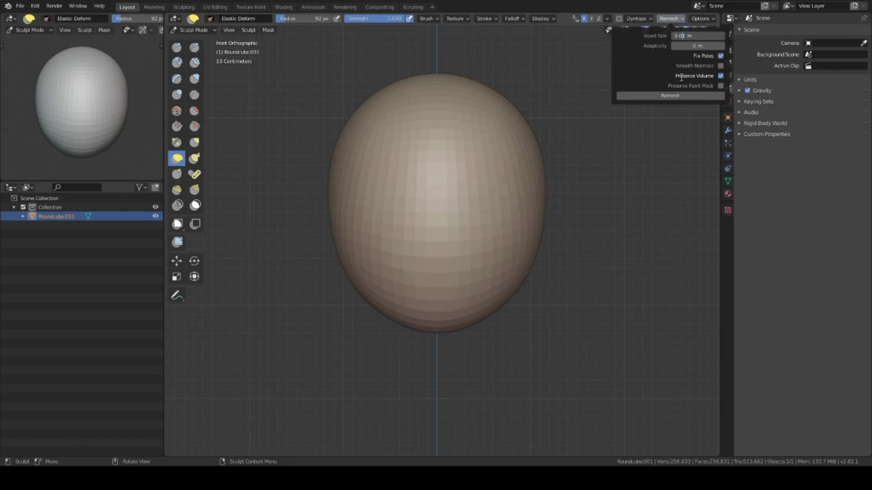
In Object Mode, scale the head up five times and apply the scale
key("Tab")
scroll(463, 285, "down", 5)
key("n")
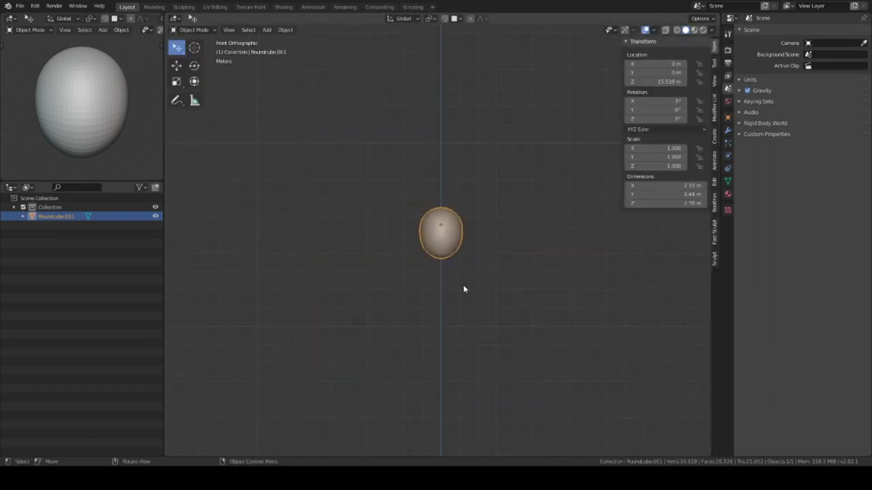
key("s")
left_click(394, 251)
scroll(468, 273, "down", 4)
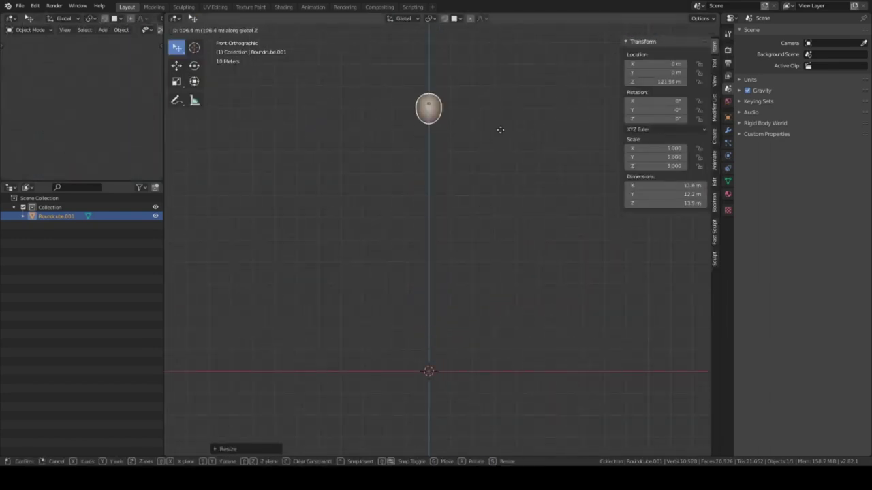
left_click(468, 174)
middle_click_drag(468, 174, 450, 355, "shift")
key("Tab")
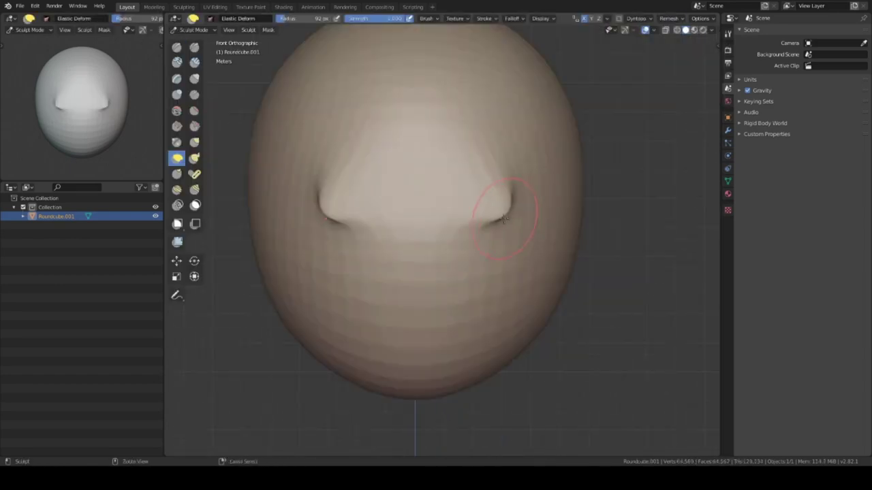
Set the brush strength to 0.455 and sculpt eye sockets and brows from the front
middle_click_drag(454, 219, 436, 207)
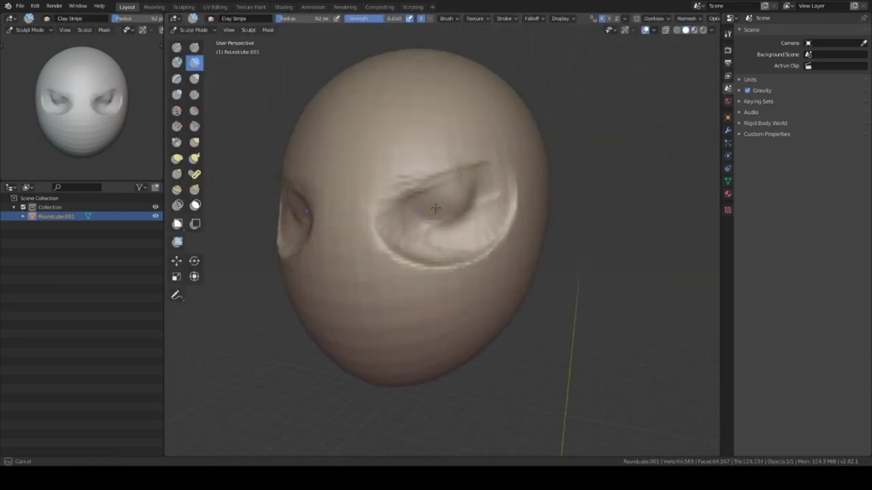
key("shift+f")
left_click(421, 251)
mouse_move(421, 252)
middle_mouse_down()
mouse_move(471, 236)
mouse_move(451, 213)
mouse_move(461, 222)
mouse_move(393, 194)
mouse_move(398, 218)
middle_mouse_up()
mouse_move(460, 176)
middle_mouse_down()
mouse_move(408, 255)
mouse_move(461, 286)
mouse_move(450, 220)
mouse_move(425, 273)
mouse_move(413, 209)
mouse_move(470, 204)
mouse_move(513, 265)
mouse_move(463, 183)
mouse_move(479, 209)
mouse_move(462, 210)
middle_mouse_up()
mouse_move(486, 252)
middle_mouse_down()
mouse_move(430, 207)
mouse_move(440, 249)
middle_mouse_up()
key("KP_1")
Shape the nose, cheeks and mouth with Grab and Clay Strips brushes, then leave Sculpt Mode
key("g")
middle_click_drag(508, 314, 507, 253)
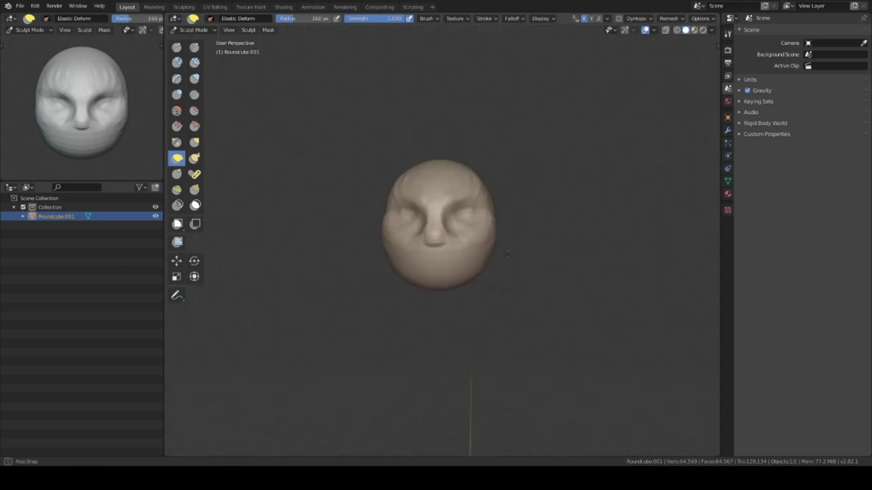
mouse_move(580, 272)
middle_mouse_down()
mouse_move(467, 256)
mouse_move(440, 191)
middle_mouse_up()
key("c")
middle_click_drag(438, 238, 527, 190)
key("Tab")
key("KP_1")
Add a UV sphere and move it into the eye socket as an eyeball
key("shift+a")
left_click(581, 217)
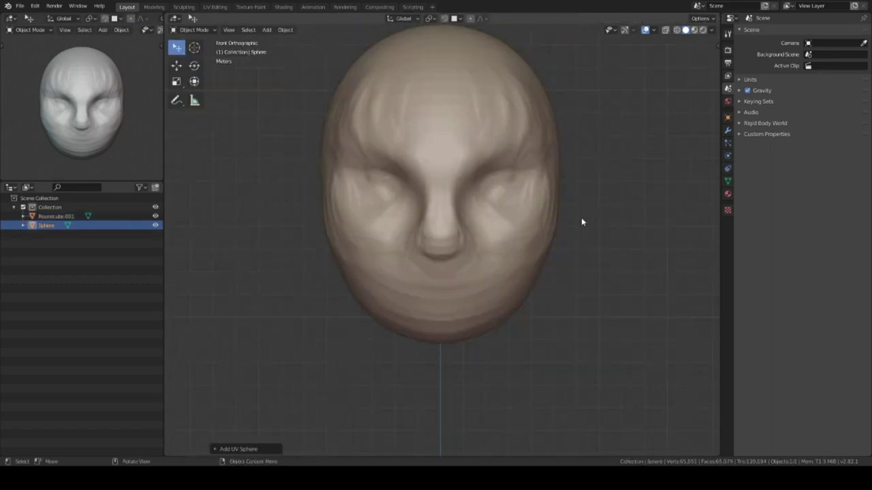
key("shift+a")
left_click(613, 262)
key("g")
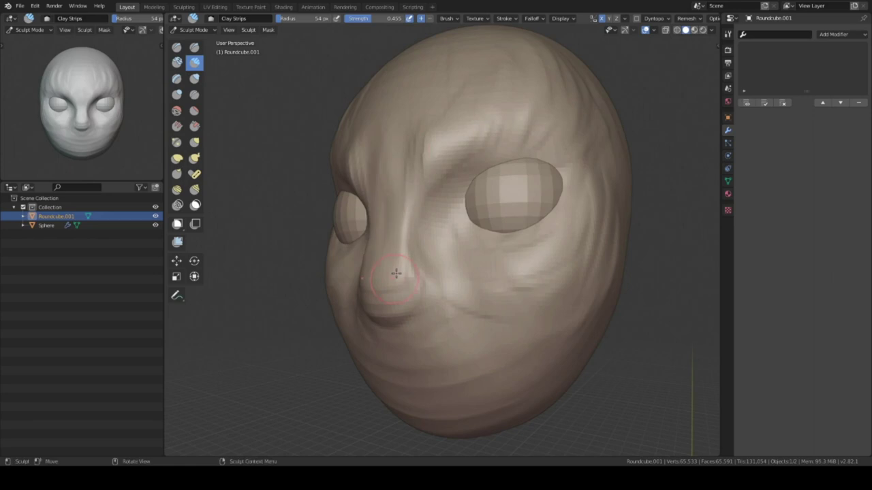
Sculpt eyelids, furrowed brows and smooth cheeks around the eyeballs, checking from front and three-quarter views
mouse_move(396, 273)
middle_mouse_down()
mouse_move(443, 234)
mouse_move(436, 252)
mouse_move(506, 258)
mouse_move(493, 228)
mouse_move(443, 204)
mouse_move(468, 286)
mouse_move(510, 265)
middle_mouse_up()
scroll(472, 244, "down", 3)
middle_click_drag(443, 254, 420, 273)
scroll(421, 274, "up", 3)
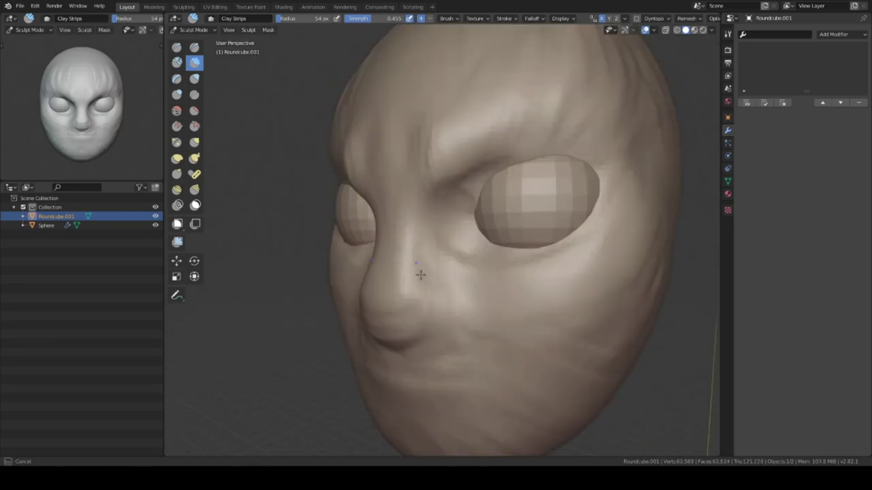
scroll(463, 239, "down", 3)
mouse_move(497, 189)
middle_mouse_down()
mouse_move(587, 162)
mouse_move(571, 171)
middle_mouse_up()
scroll(511, 172, "down", 2)
mouse_move(543, 258)
middle_mouse_down()
mouse_move(497, 243)
mouse_move(462, 251)
mouse_move(483, 171)
mouse_move(551, 237)
mouse_move(500, 275)
middle_mouse_up()
scroll(477, 204, "up", 1)
scroll(491, 225, "down", 2)
mouse_move(491, 225)
middle_mouse_down()
mouse_move(476, 225)
mouse_move(538, 198)
mouse_move(520, 252)
mouse_move(453, 213)
middle_mouse_up()
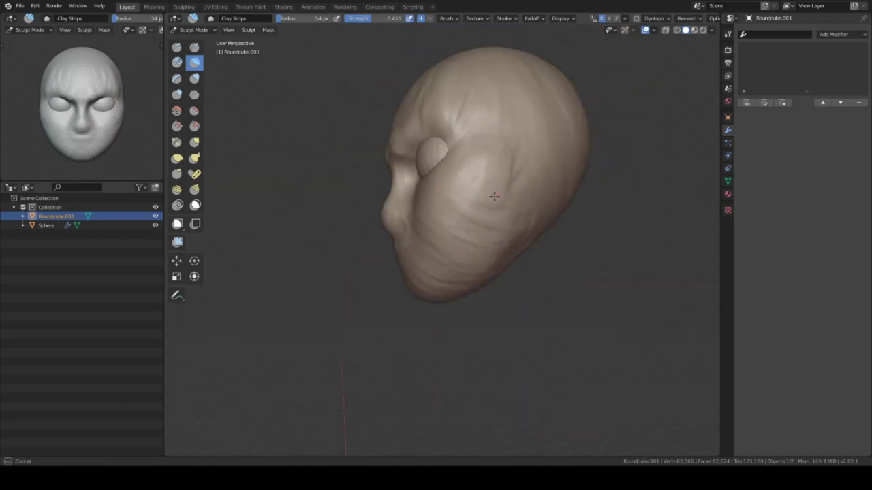
mouse_move(497, 170)
middle_mouse_down()
mouse_move(454, 229)
mouse_move(454, 126)
mouse_move(480, 254)
mouse_move(443, 291)
mouse_move(417, 218)
mouse_move(409, 232)
mouse_move(428, 271)
mouse_move(416, 251)
middle_mouse_up()
scroll(494, 236, "down", 3)
Duplicate the head and isolate the copy in the right side view
key("ctrl+Tab")
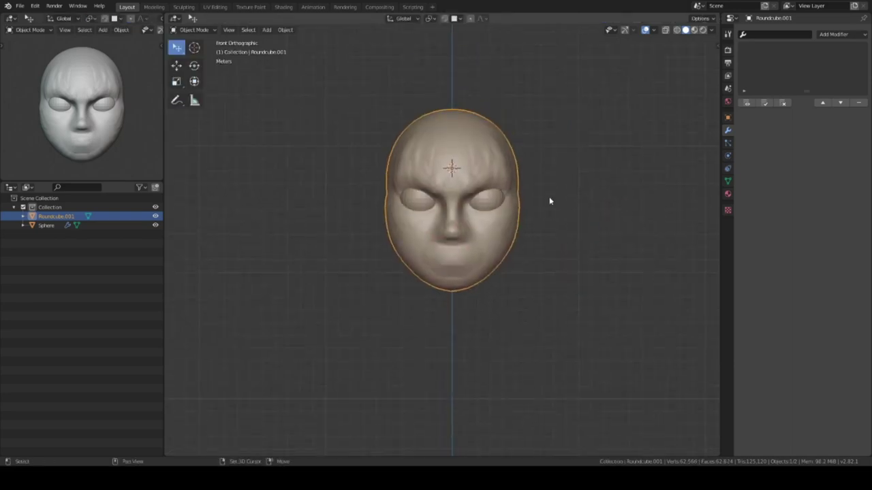
key("shift+d")
key("KP_3")
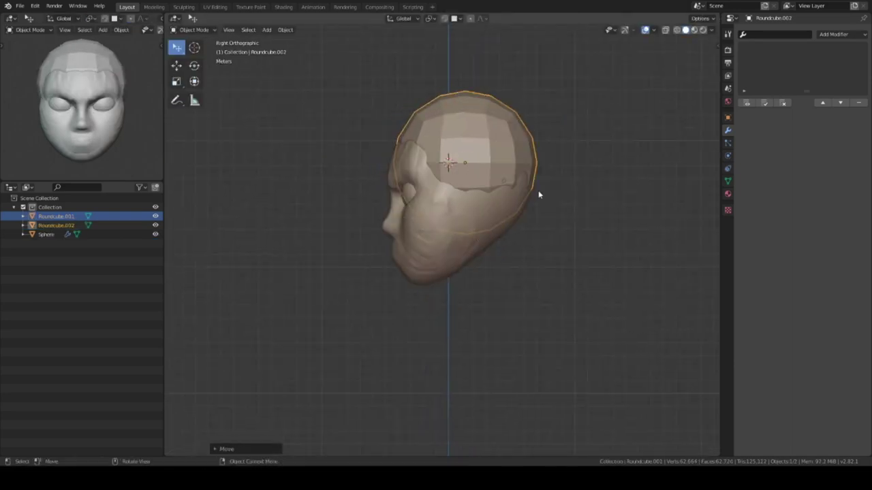
key("KP_Divide")
key("KP_3")
Stretch the copy's lower half straight down and flatten its bottom cap with S Z 0
key("Tab")
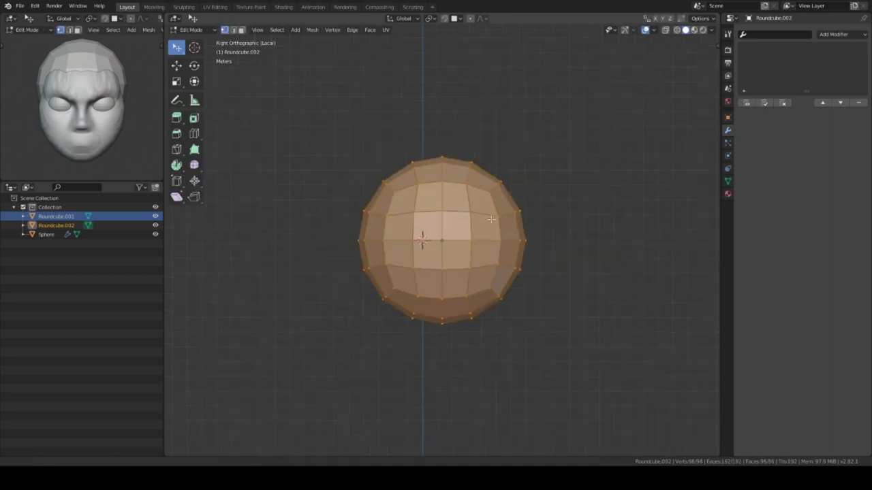
scroll(498, 276, "down", 2)
key("g")
key("z")
left_click(520, 368)
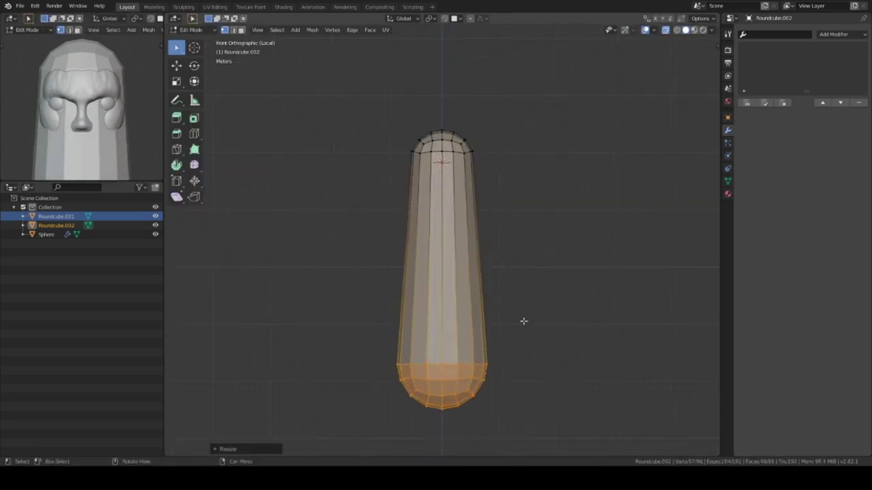
key("s")
key("z")
key("0")
key("Return")
mouse_move(522, 186)
middle_mouse_down()
mouse_move(510, 366)
mouse_move(508, 323)
middle_mouse_up()
key("Tab")
scroll(496, 247, "up", 2)
Add edge loop cuts around the elongated hair mesh
key("Tab")
key("ctrl+r")
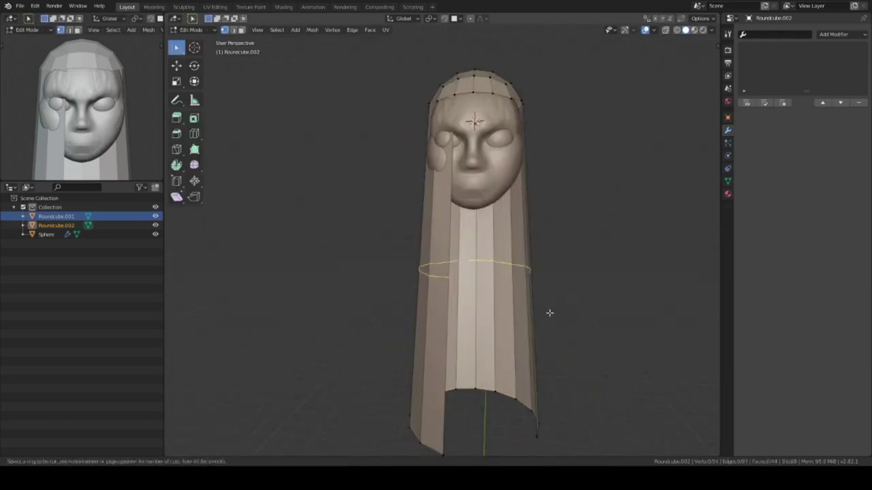
left_click(517, 284)
middle_click_drag(517, 284, 629, 239)
Isolate the face object in Sculpt Mode and lasso-mask its lower half
key("Tab")
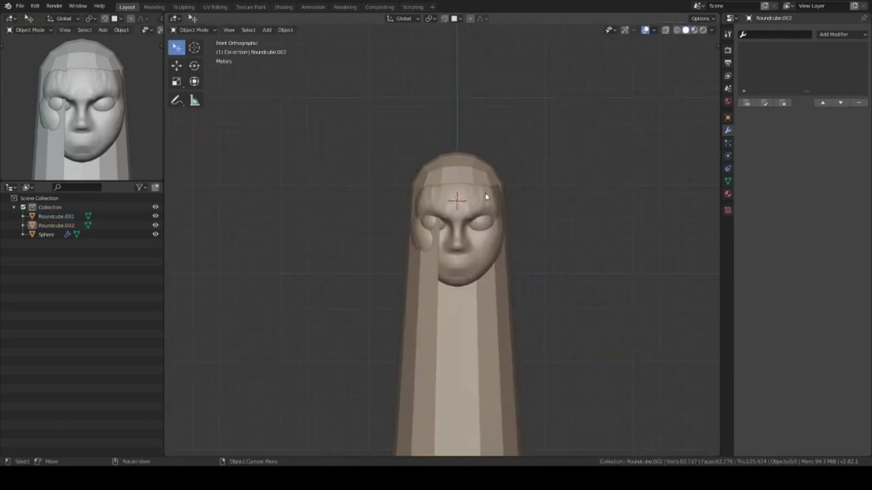
left_click(485, 192)
key("KP_Divide")
key("ctrl+Tab")
scroll(359, 224, "down", 1)
left_click_drag(375, 243, 445, 390, "ctrl+shift")
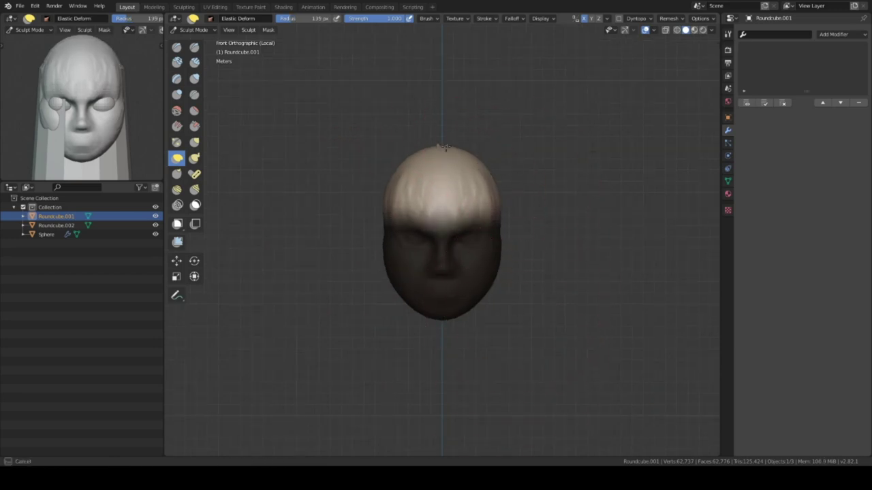
Show all objects again, reposition the hair, and reselect the face object
mouse_move(404, 166)
middle_mouse_down()
mouse_move(512, 230)
mouse_move(520, 209)
middle_mouse_up()
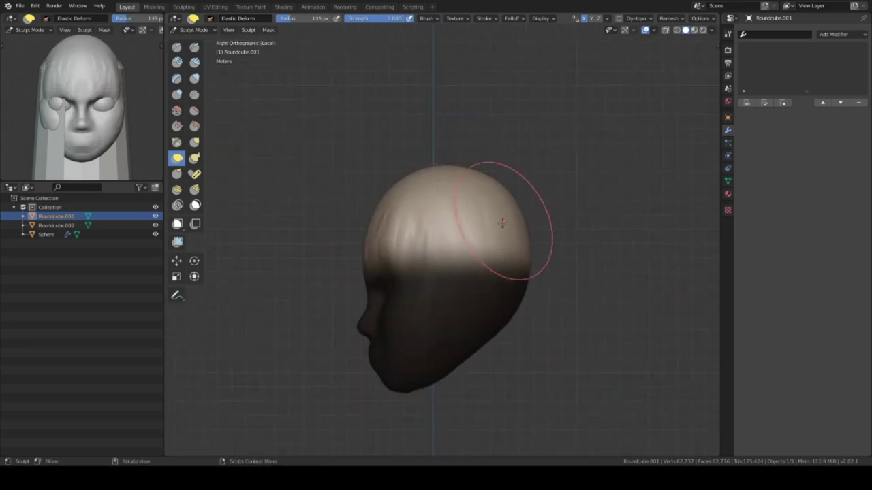
scroll(536, 224, "down", 2)
key("ctrl+Tab")
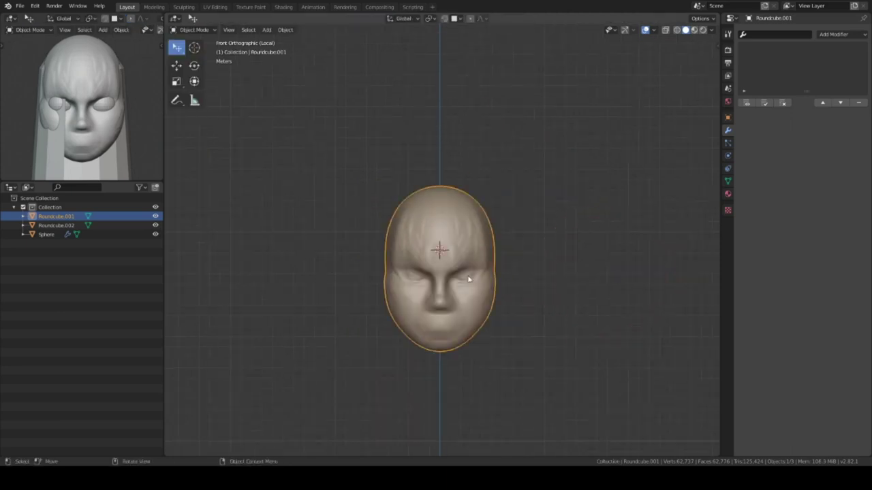
key("KP_Divide")
left_click(517, 303)
key("g")
left_click(540, 257)
mouse_move(532, 288)
middle_mouse_down("shift")
mouse_move(540, 257)
mouse_move(456, 223)
mouse_move(552, 180)
middle_mouse_up("shift")
scroll(511, 227, "up", 5)
Build fuller lips and fringe strands with the Clay brush, checking the head with hair hidden and shown
key("shift+c")
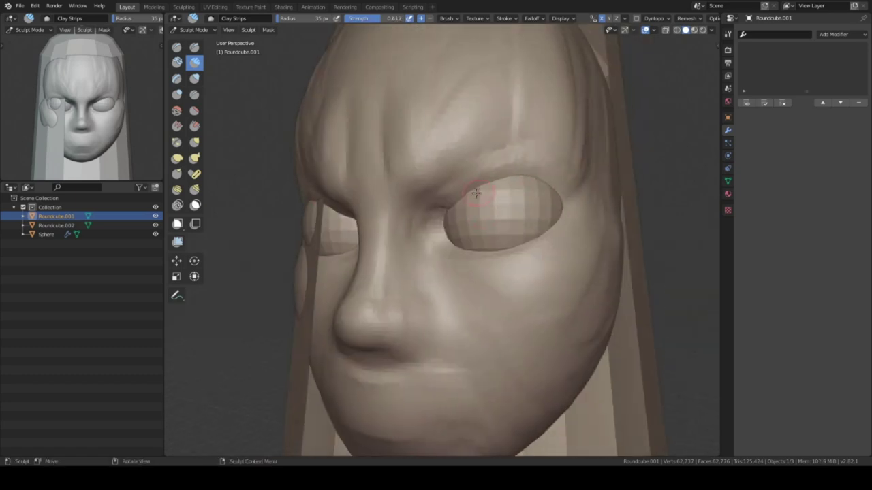
middle_click_drag(476, 193, 509, 148)
mouse_move(433, 202)
middle_mouse_down()
mouse_move(506, 101)
mouse_move(466, 182)
mouse_move(496, 213)
middle_mouse_up()
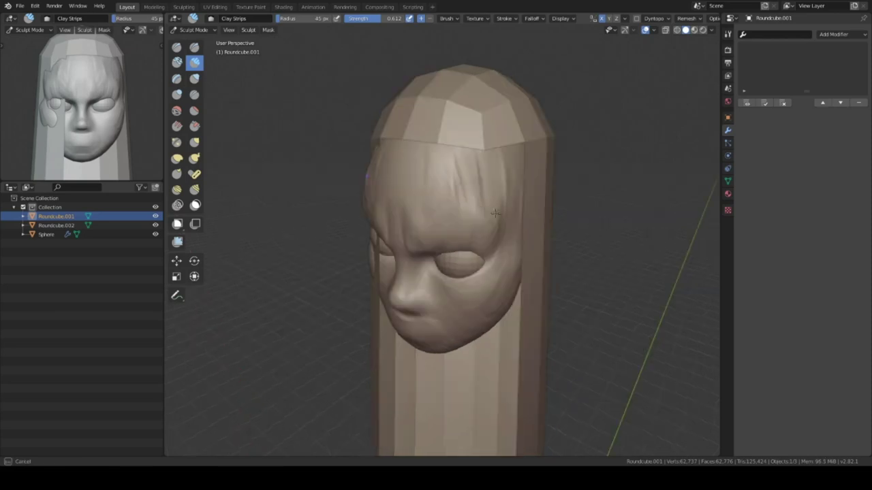
mouse_move(479, 164)
middle_mouse_down()
mouse_move(470, 171)
mouse_move(448, 150)
mouse_move(495, 182)
mouse_move(502, 220)
mouse_move(449, 216)
mouse_move(481, 245)
mouse_move(463, 175)
mouse_move(456, 213)
middle_mouse_up()
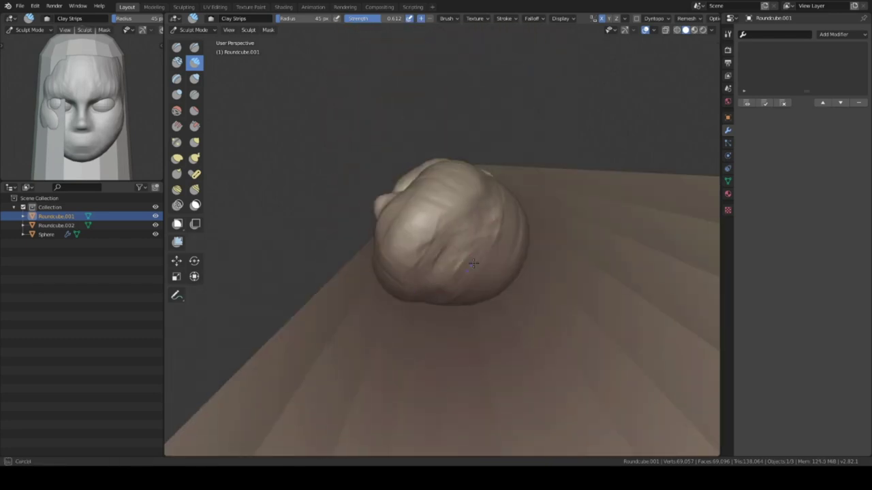
key("KP_Divide")
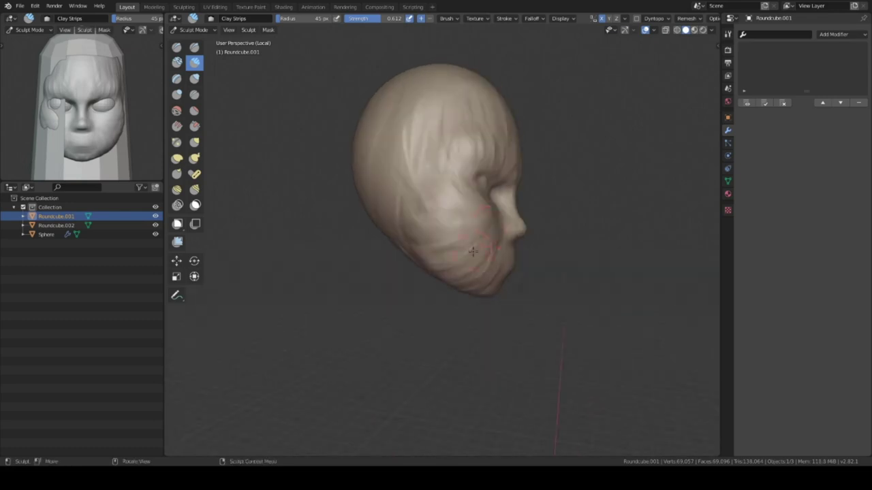
key("KP_Divide")
middle_click_drag(468, 224, 461, 188)
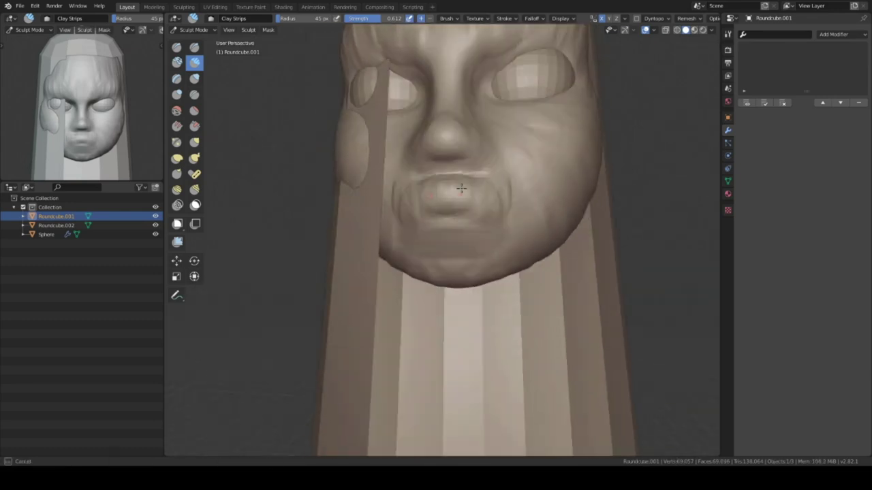
mouse_move(415, 233)
middle_mouse_down()
mouse_move(455, 195)
mouse_move(452, 251)
mouse_move(470, 205)
mouse_move(510, 201)
mouse_move(468, 138)
middle_mouse_up()
key("KP_1")
key("ctrl+Tab")
Extend the vertex chain along the forehead brow and adjust its vertex positions
right_click(554, 106, "ctrl")
right_click(571, 133, "ctrl")
right_click(584, 163, "ctrl")
middle_click_drag(584, 164, 443, 190)
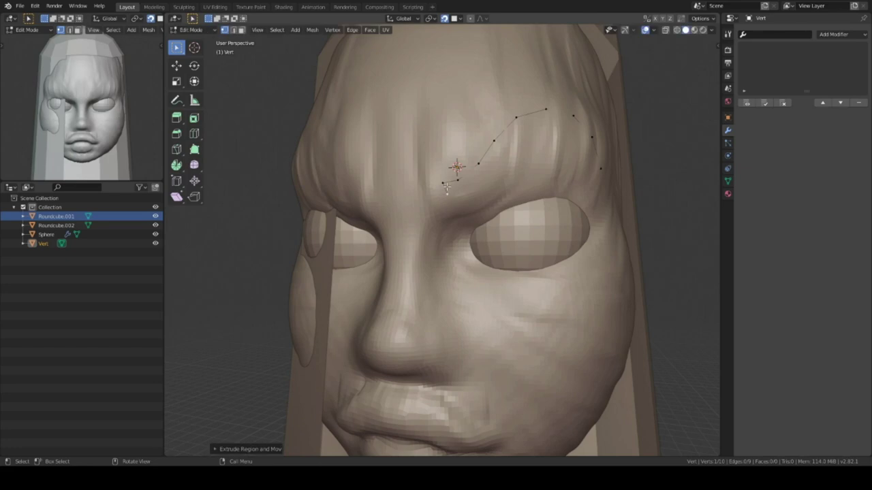
left_click(575, 164)
mouse_move(574, 164)
middle_mouse_down()
mouse_move(535, 196)
mouse_move(470, 174)
mouse_move(579, 194)
middle_mouse_up()
key("g")
left_click(454, 179)
Add Solidify and Subdivision Surface modifiers to give the brow thickness and smoothness
key("ctrl+shift+a")
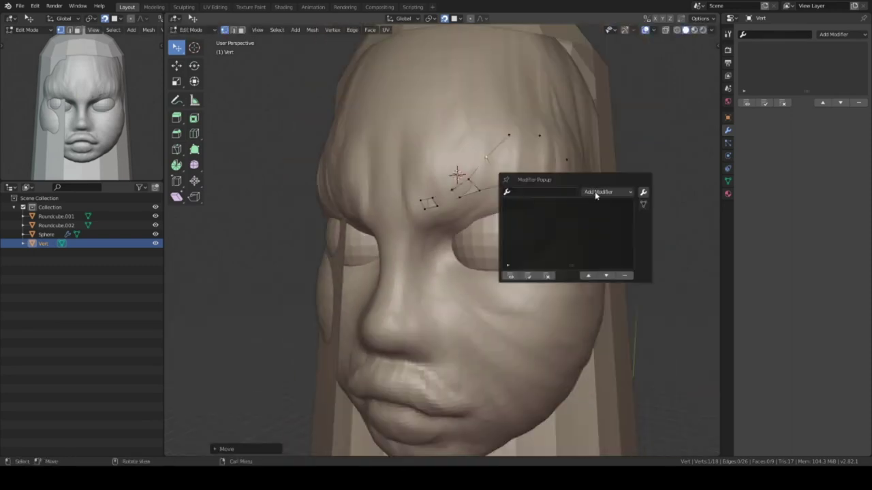
left_click(595, 191)
left_click(443, 326)
left_click(595, 191)
left_click(458, 337)
mouse_move(458, 337)
middle_mouse_down()
mouse_move(545, 193)
mouse_move(497, 145)
middle_mouse_up()
key("alt+z")
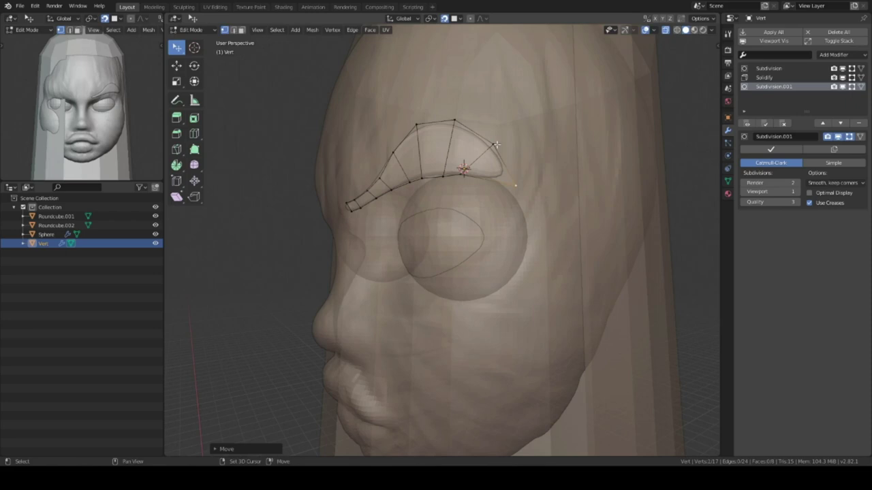
key("alt+z")
mouse_move(528, 202)
middle_mouse_down()
mouse_move(479, 276)
mouse_move(557, 213)
middle_mouse_up()
Crease the brow edges with Shift+E and fine-tune the brow's inner-end vertices
key("shift+e")
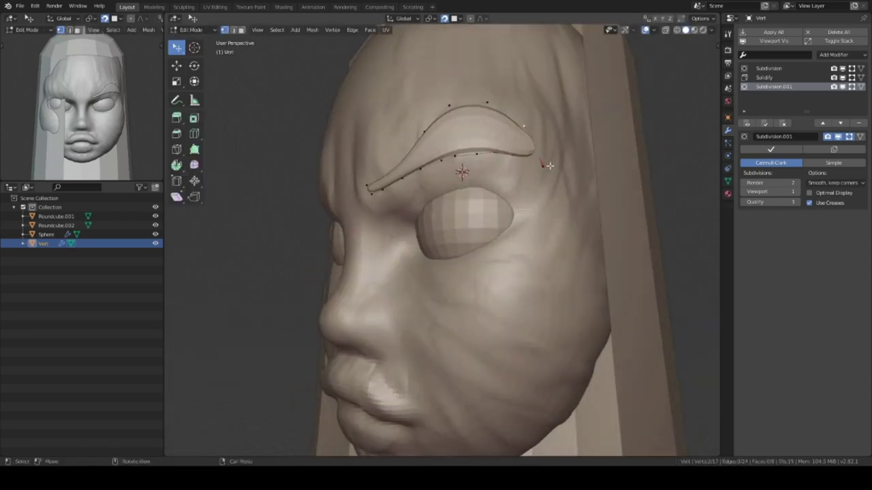
scroll(531, 145, "up", 5)
key("alt+z")
mouse_move(497, 204)
middle_mouse_down()
mouse_move(478, 159)
mouse_move(478, 189)
mouse_move(507, 194)
middle_mouse_up()
left_click(510, 187)
scroll(510, 187, "down", 4)
key("g")
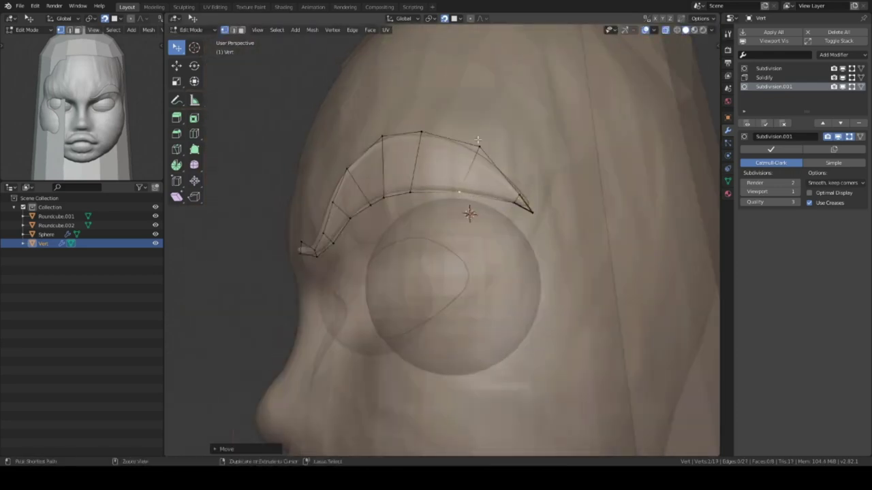
key("KP_1")
key("alt+z")
key("Tab")
left_click(524, 283)
Sculpt the brow and eye area of the face from close and frontal views
key("ctrl+Tab")
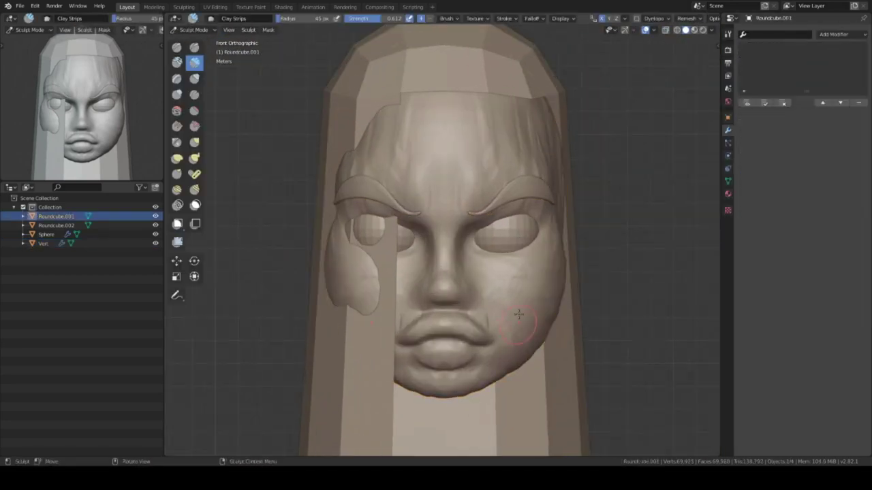
scroll(518, 314, "up", 3)
middle_click_drag(519, 314, 517, 173)
mouse_move(456, 205)
middle_mouse_down()
mouse_move(497, 154)
mouse_move(486, 171)
mouse_move(642, 197)
mouse_move(509, 230)
mouse_move(553, 128)
mouse_move(521, 159)
mouse_move(584, 263)
middle_mouse_up()
scroll(485, 170, "down", 2)
scroll(642, 197, "down", 3)
scroll(492, 243, "up", 2)
mouse_move(493, 243)
middle_mouse_down()
mouse_move(414, 204)
mouse_move(434, 178)
mouse_move(432, 252)
mouse_move(502, 284)
mouse_move(451, 254)
mouse_move(509, 203)
mouse_move(492, 218)
mouse_move(452, 201)
mouse_move(491, 259)
mouse_move(528, 291)
mouse_move(436, 321)
mouse_move(455, 250)
mouse_move(476, 306)
mouse_move(531, 288)
mouse_move(459, 213)
mouse_move(477, 208)
mouse_move(502, 210)
mouse_move(457, 233)
mouse_move(497, 212)
mouse_move(456, 248)
mouse_move(473, 293)
mouse_move(452, 211)
mouse_move(467, 210)
middle_mouse_up()
scroll(434, 178, "down", 2)
scroll(451, 255, "down", 2)
scroll(493, 218, "up", 3)
scroll(448, 181, "up", 2)
Refine the lips and nose with Crease and Clay Strips, then review the whole model from the front
key("shift+c")
key("c")
scroll(529, 268, "up", 1)
key("c")
scroll(473, 293, "up", 3)
scroll(474, 306, "up", 3)
scroll(434, 287, "up", 2)
middle_click_drag(434, 286, 447, 253)
scroll(443, 266, "down", 4)
scroll(511, 289, "up", 3)
mouse_move(511, 289)
middle_mouse_down()
mouse_move(483, 209)
mouse_move(480, 218)
mouse_move(450, 204)
mouse_move(443, 267)
mouse_move(517, 263)
middle_mouse_up()
key("KP_1")
key("ctrl+Tab")
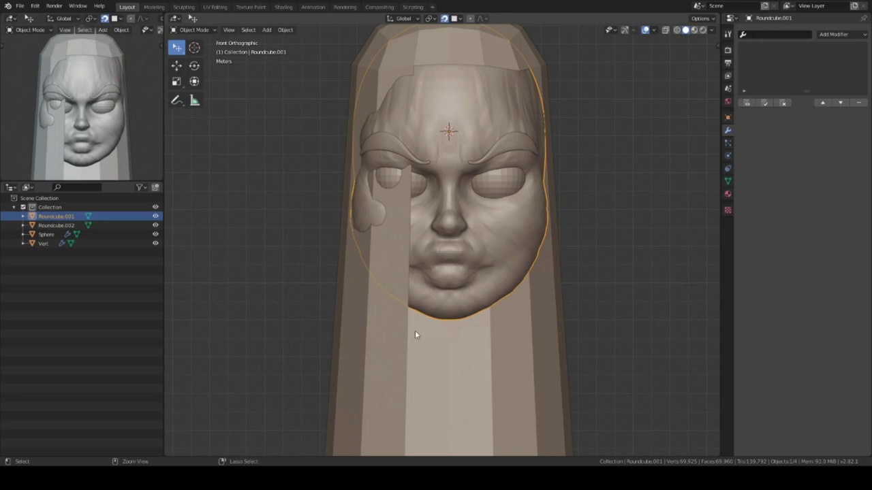
mouse_move(579, 374)
middle_mouse_down()
mouse_move(502, 198)
mouse_move(486, 255)
mouse_move(411, 187)
mouse_move(498, 226)
middle_mouse_up()
Reshape the lips, cheeks and chin with Elastic Deform and Clay Strips, then isolate the head
key("ctrl+Tab")
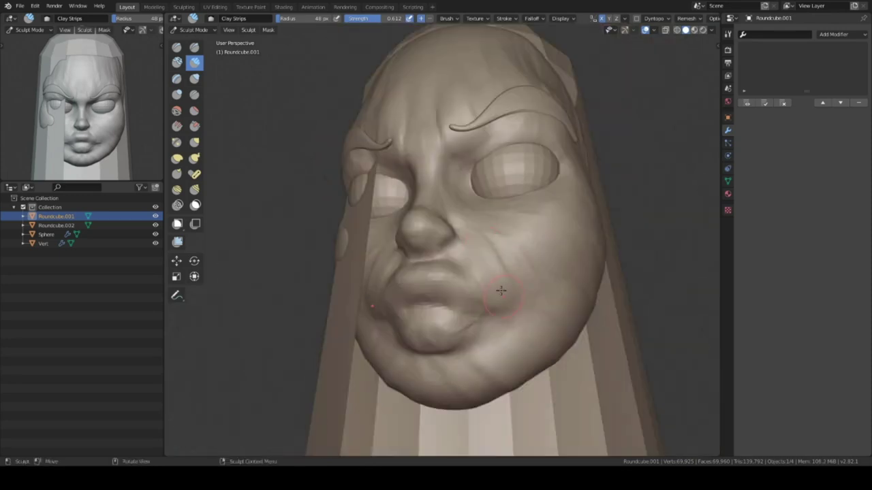
key("e")
mouse_move(491, 275)
middle_mouse_down()
mouse_move(463, 209)
mouse_move(367, 296)
middle_mouse_up()
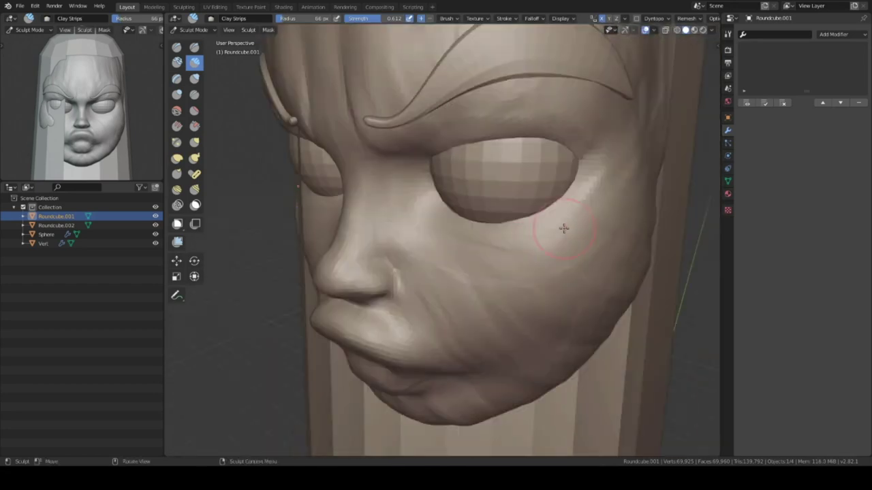
mouse_move(564, 229)
middle_mouse_down()
mouse_move(481, 232)
mouse_move(559, 278)
middle_mouse_up()
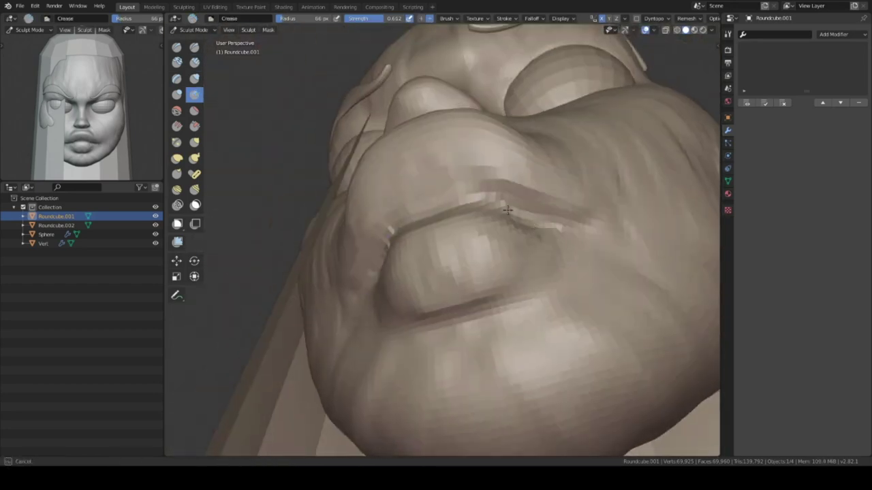
middle_click_drag(508, 210, 535, 250)
key("c")
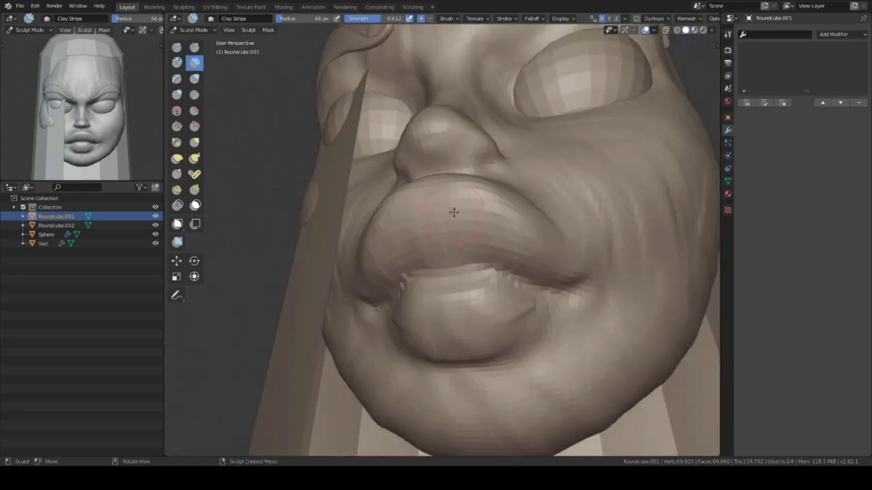
mouse_move(453, 213)
middle_mouse_down()
mouse_move(459, 289)
mouse_move(479, 308)
middle_mouse_up()
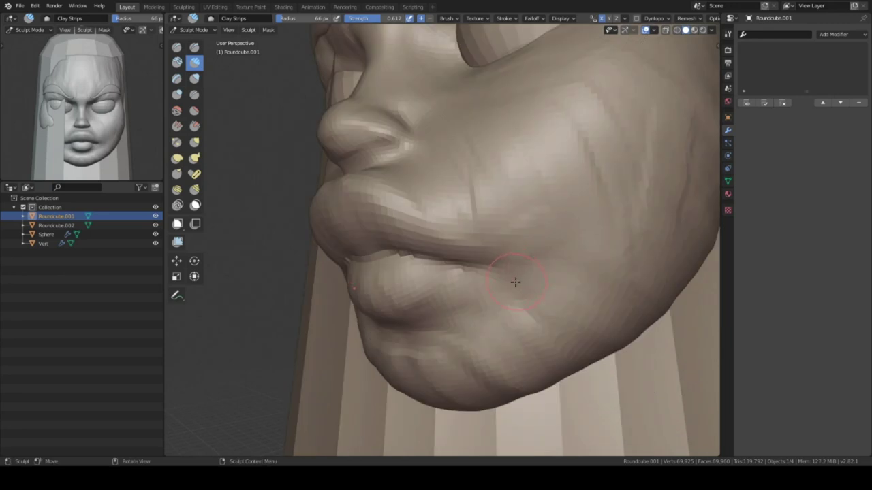
middle_click_drag(536, 306, 524, 308)
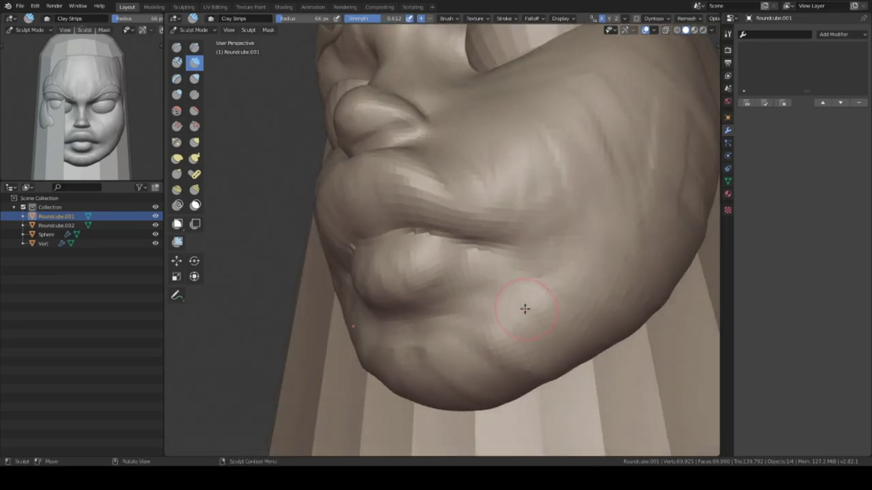
mouse_move(522, 302)
middle_mouse_down()
mouse_move(531, 214)
mouse_move(555, 249)
mouse_move(531, 238)
mouse_move(512, 195)
mouse_move(553, 229)
mouse_move(538, 259)
mouse_move(546, 285)
mouse_move(522, 210)
mouse_move(440, 288)
mouse_move(510, 289)
mouse_move(554, 196)
mouse_move(518, 211)
mouse_move(529, 253)
mouse_move(529, 205)
mouse_move(502, 239)
mouse_move(422, 300)
mouse_move(440, 332)
mouse_move(436, 300)
mouse_move(450, 279)
mouse_move(439, 266)
middle_mouse_up()
scroll(511, 289, "up", 3)
key("e")
key("KP_Divide")
Leave sculpting and add a Ctrl+R loop cut around the eye sphere in Edit Mode
key("ctrl+Tab")
key("KP_Divide")
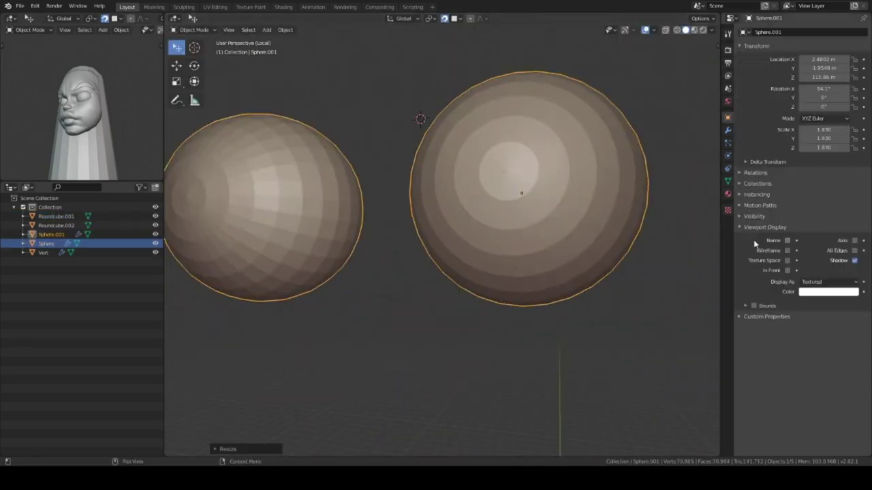
left_click(709, 29)
key("Tab")
key("KP_3")
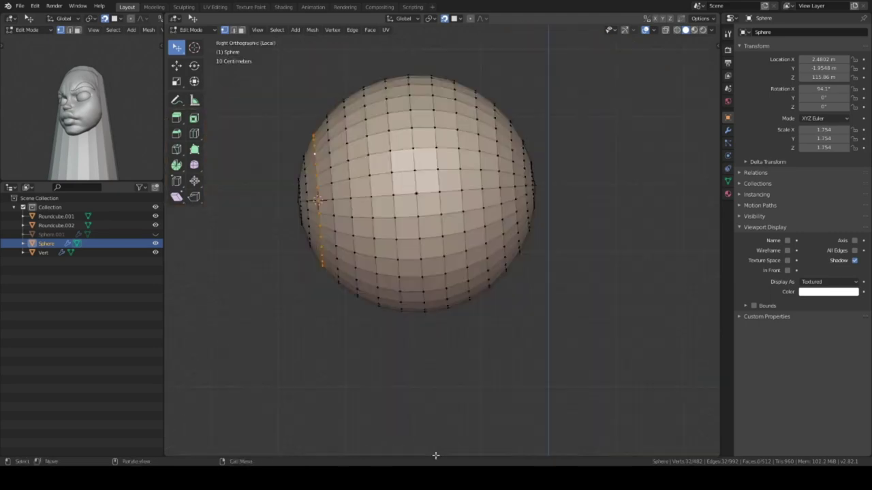
key("KP_Divide")
key("KP_1")
key("ctrl+r")
left_click(621, 243)
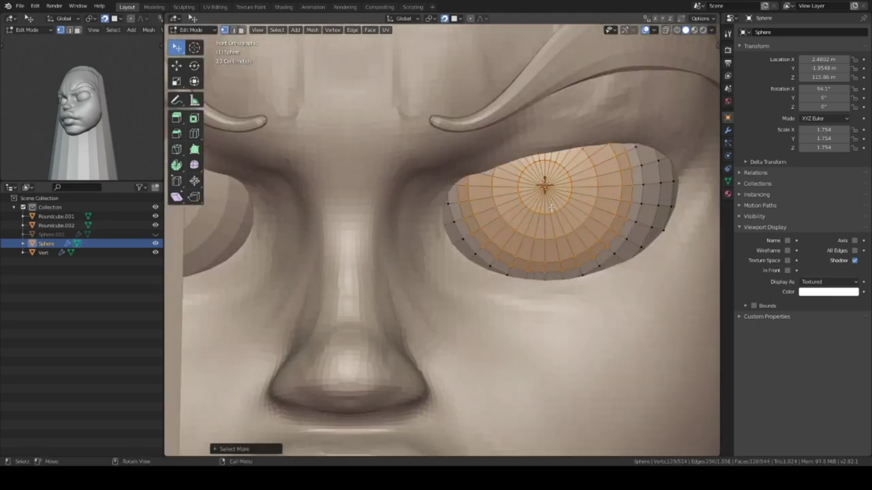
Scale the eye ring and extrude it into an eyelid, then inspect the eye and hair
key("KP_Divide")
key("KP_7")
left_click(630, 29)
key("s")
left_click(492, 269)
mouse_move(492, 269)
middle_mouse_down()
mouse_move(559, 198)
mouse_move(597, 193)
middle_mouse_up()
key("e")
scroll(587, 177, "up", 2)
scroll(612, 205, "down", 2)
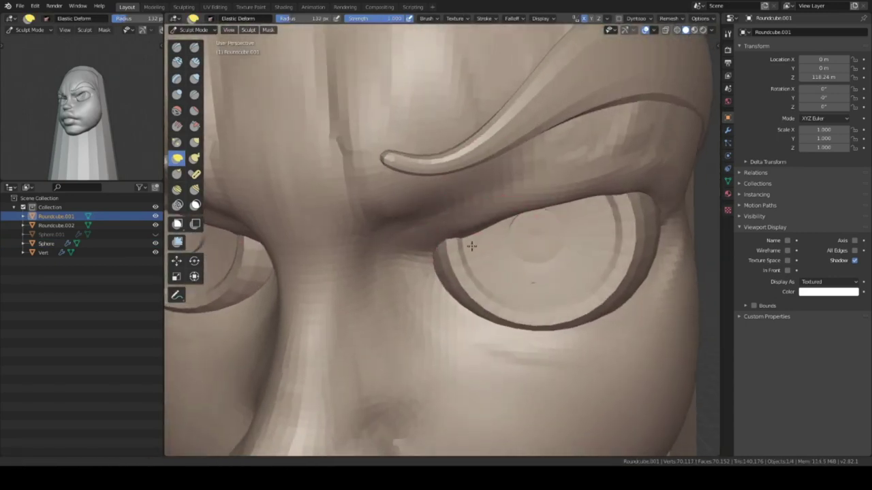
mouse_move(471, 245)
middle_mouse_down()
mouse_move(471, 198)
mouse_move(426, 218)
mouse_move(474, 298)
middle_mouse_up()
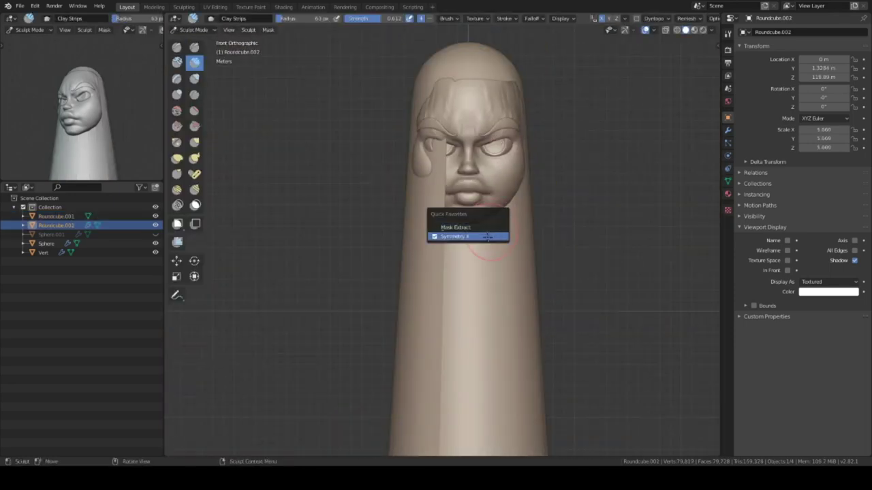
middle_click_drag(521, 200, 500, 172)
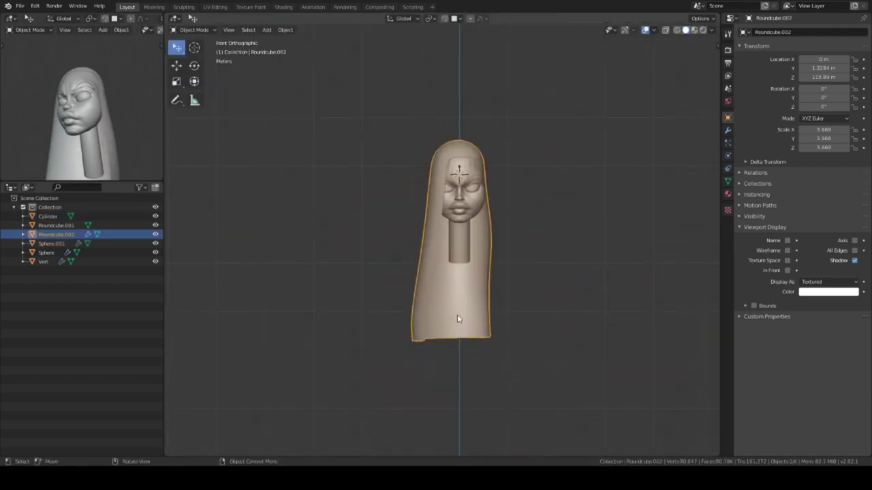
Scale the new body shape beneath the neck, checking it from the side
key("KP_3")
key("s")
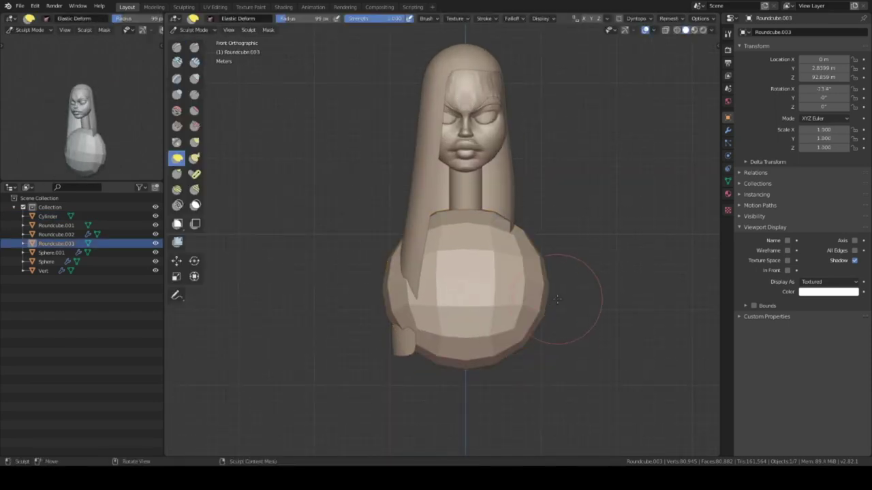
mouse_move(555, 315)
middle_mouse_down()
mouse_move(517, 257)
mouse_move(506, 306)
middle_mouse_up()
key("ctrl+Tab")
scroll(507, 357, "up", 3)
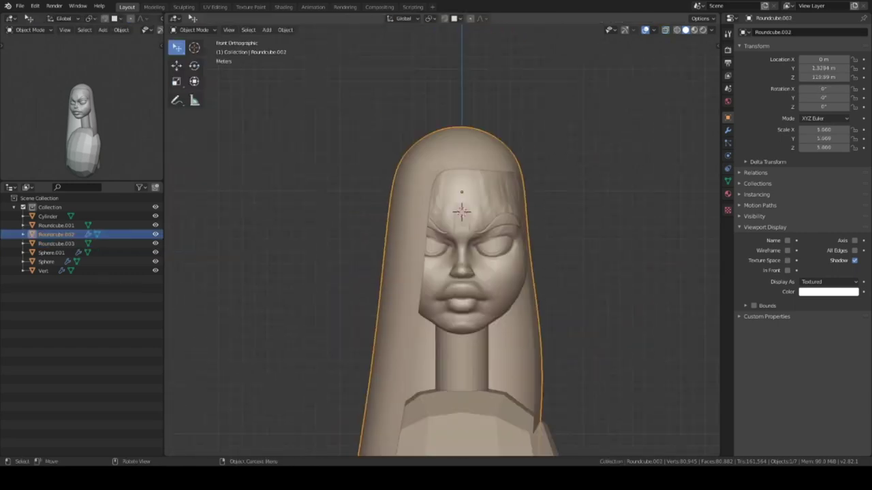
Sculpt the face with the hair hidden, then restore the hair and frame the whole model
left_click(536, 186)
key("ctrl+Tab")
mouse_move(537, 187)
middle_mouse_down()
mouse_move(477, 232)
mouse_move(504, 239)
mouse_move(529, 230)
mouse_move(448, 253)
mouse_move(510, 278)
mouse_move(544, 263)
mouse_move(551, 275)
mouse_move(508, 243)
mouse_move(471, 305)
mouse_move(541, 224)
mouse_move(603, 300)
mouse_move(516, 320)
mouse_move(603, 162)
mouse_move(559, 204)
mouse_move(387, 287)
mouse_move(518, 245)
mouse_move(556, 253)
middle_mouse_up()
key("KP_Divide")
scroll(540, 224, "down", 3)
key("KP_Divide")
key("alt+q")
key("ctrl+Tab")
scroll(552, 310, "down", 3)
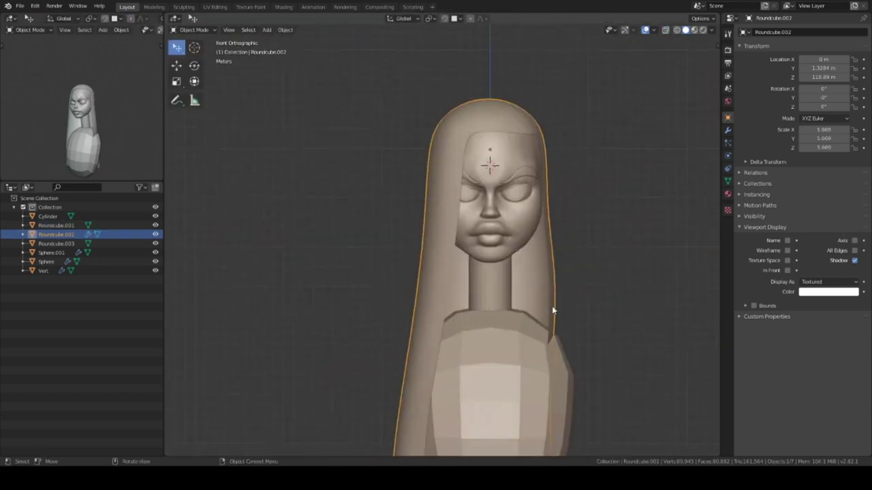
scroll(551, 310, "down", 1)
middle_click_drag(552, 310, 525, 341, "shift")
Build up Clay Strips strokes on the cheek with a larger brush radius
left_click(490, 259)
scroll(492, 301, "up", 3)
key("ctrl+Tab")
mouse_move(491, 301)
middle_mouse_down()
mouse_move(518, 286)
mouse_move(538, 307)
mouse_move(531, 282)
mouse_move(467, 321)
middle_mouse_up()
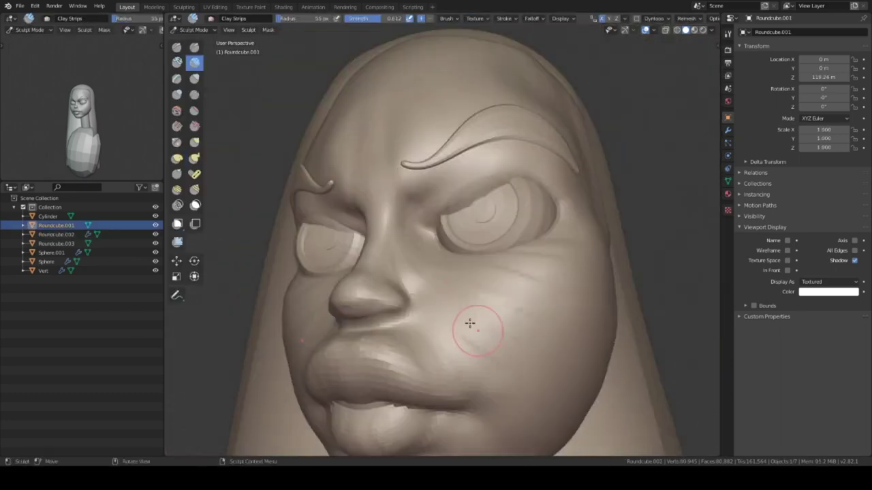
left_click_drag(468, 321, 563, 354)
mouse_move(563, 354)
middle_mouse_down()
mouse_move(596, 177)
mouse_move(488, 296)
mouse_move(486, 311)
mouse_move(530, 278)
middle_mouse_up()
key("ctrl+Tab")
key("KP_1")
Add a circle mesh and move and scale it to fit the forehead
key("KP_3")
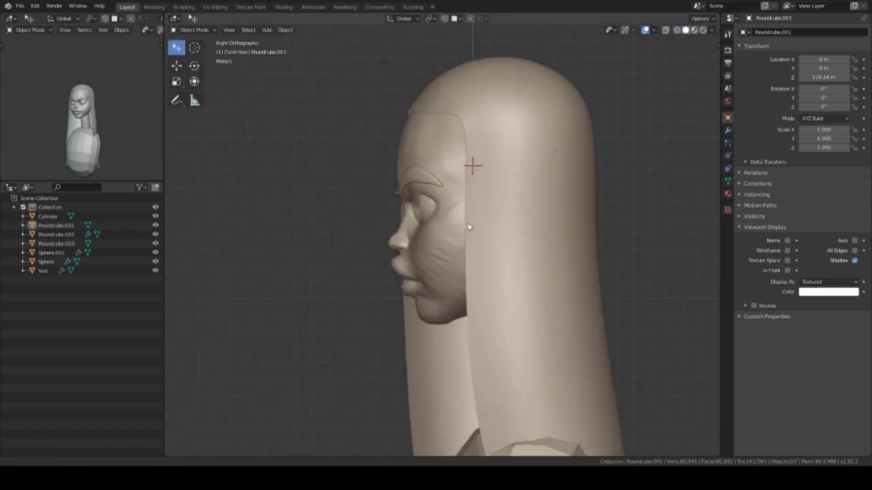
key("shift+a")
left_click(545, 232)
key("g")
key("KP_1")
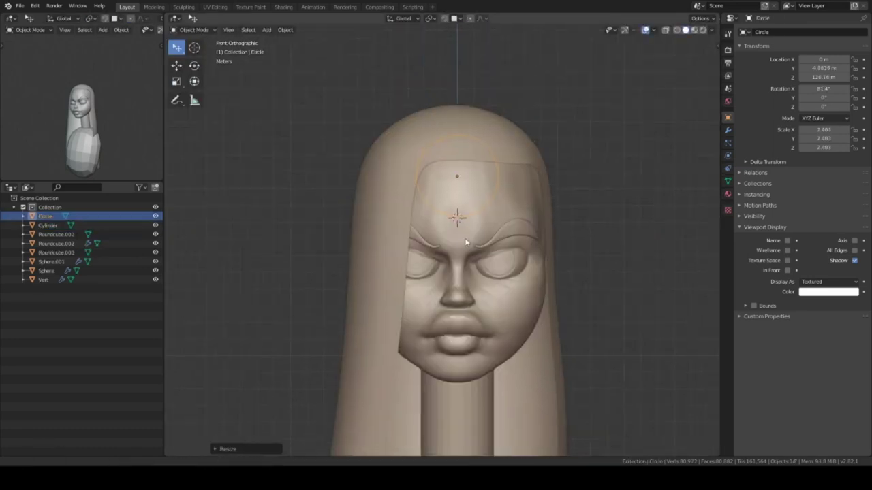
scroll(503, 259, "up", 3)
key("s")
Fill the circle, inset it into a ring, and delete the top half to form a U
key("Tab")
scroll(516, 198, "down", 1)
key("i")
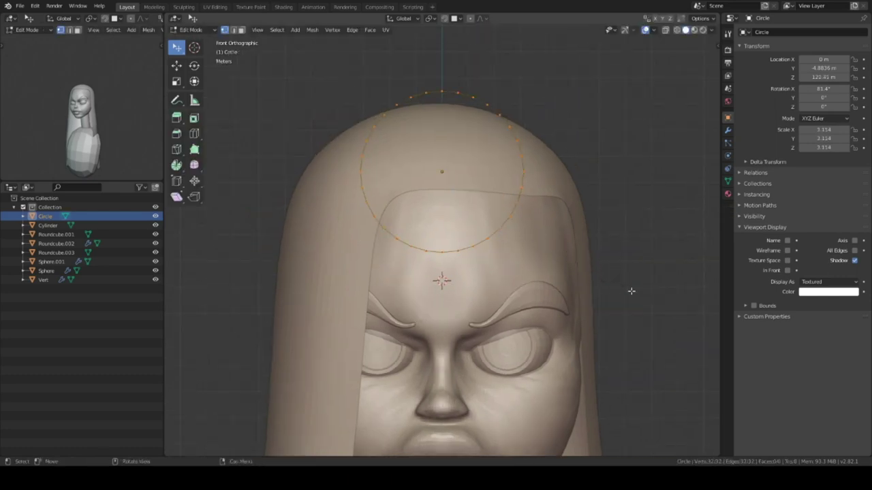
key("f")
key("i")
scroll(453, 258, "down", 1)
left_click_drag(315, 141, 588, 259)
key("x")
key("c")
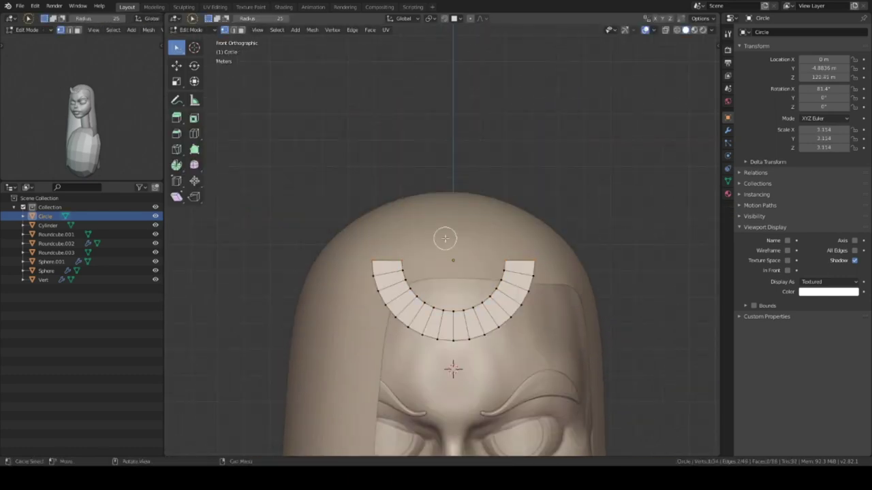
Check the ornament in side view with X-ray, then add a new filled, inset circle for the halo
middle_click_drag(496, 216, 489, 226, "shift")
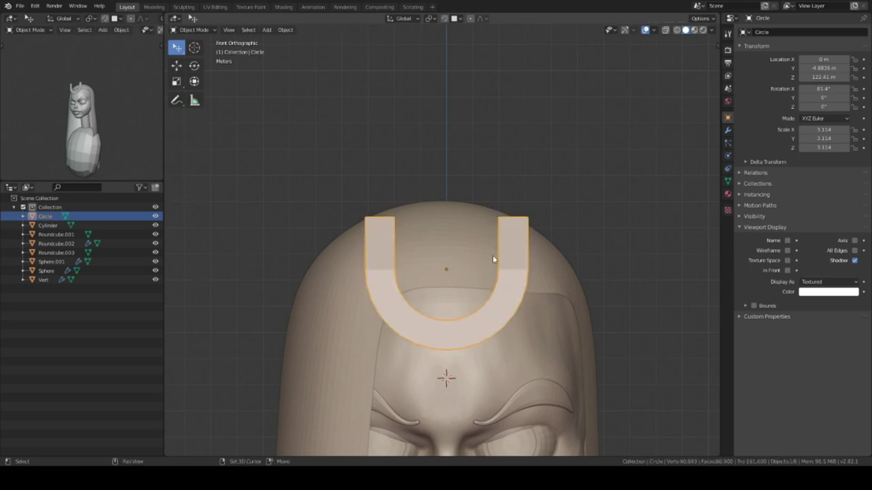
key("KP_3")
key("Tab")
key("alt+z")
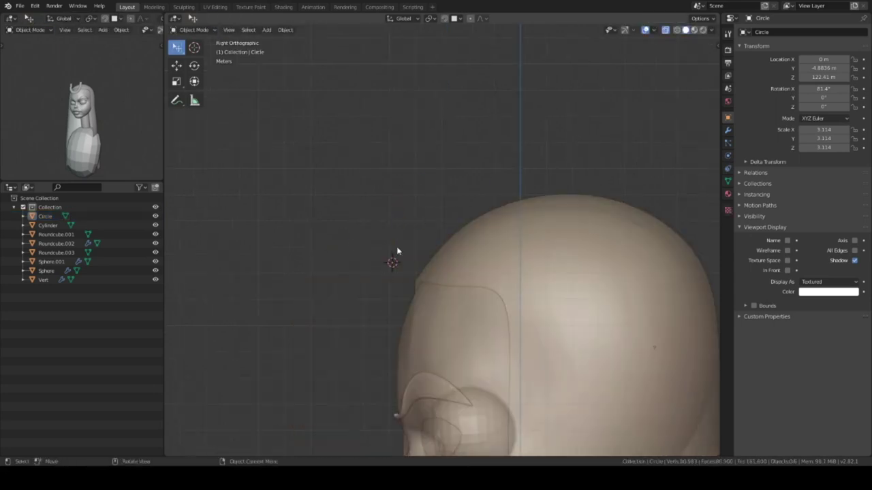
key("KP_1")
left_click(570, 270)
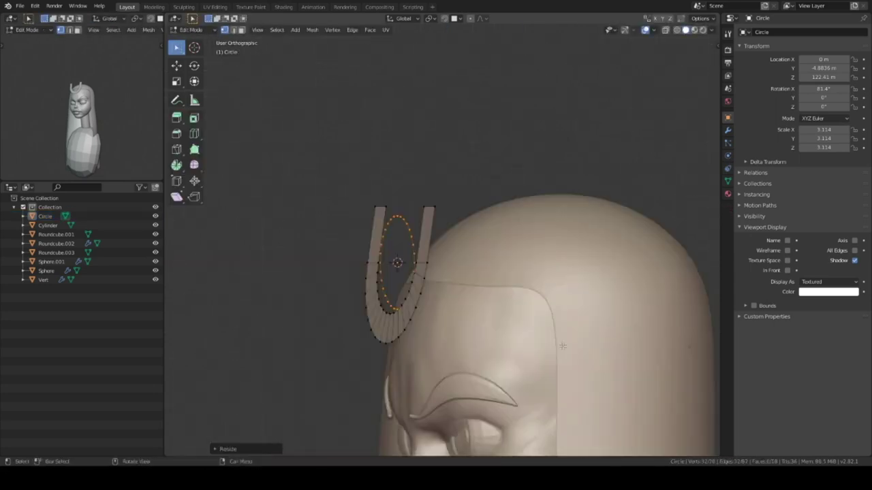
key("f")
key("i")
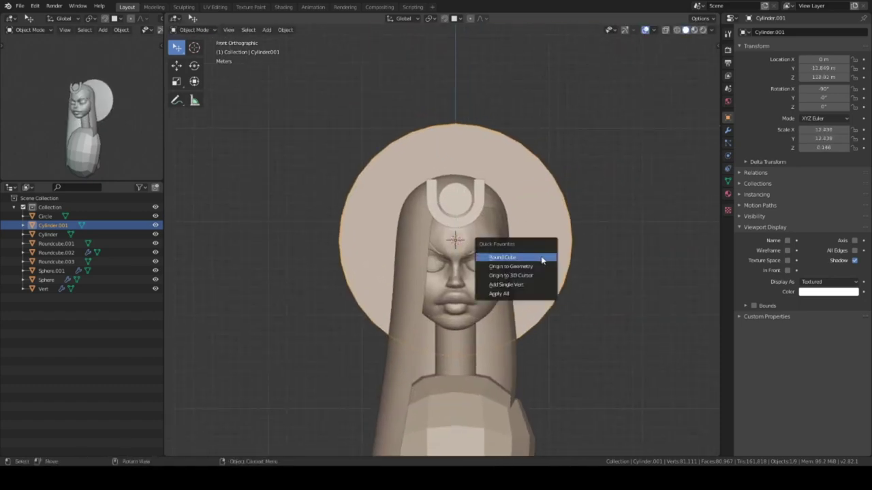
Add a circle mesh in local view and scale it up
left_click(491, 255)
key("KP_Divide")
key("shift+a")
left_click(520, 225)
left_click(310, 350)
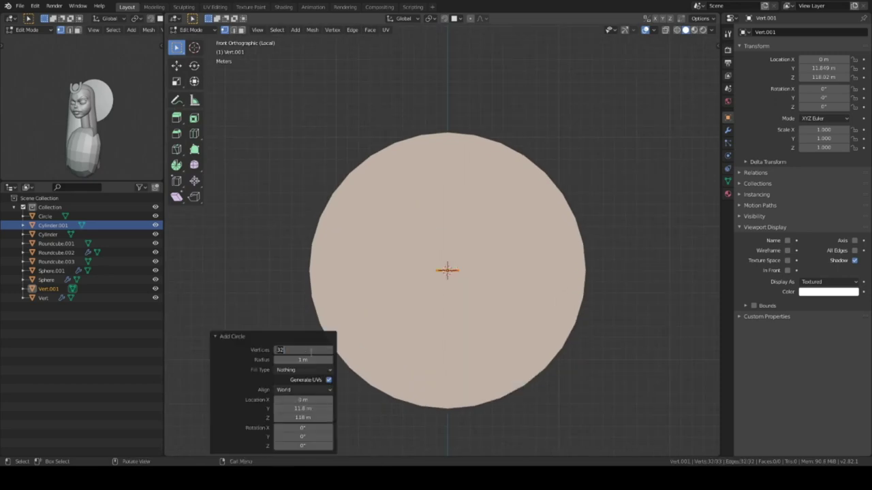
middle_click_drag(572, 329, 489, 298)
key("KP_1")
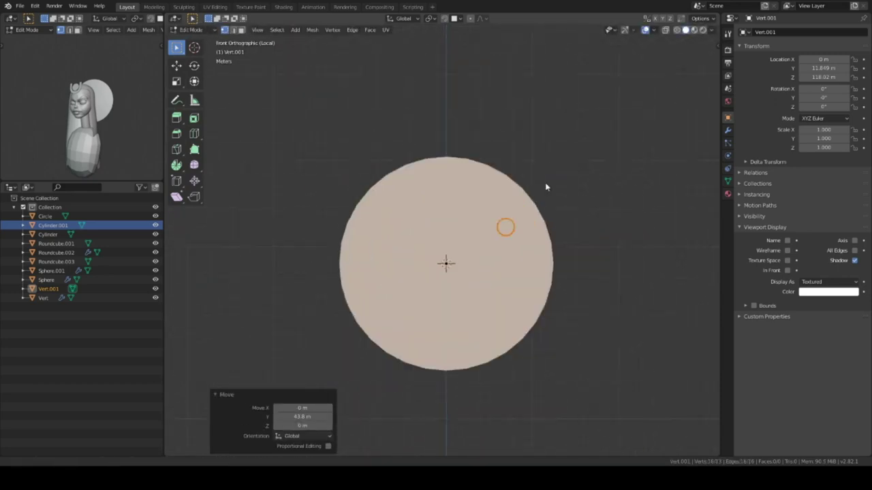
key("s")
left_click(578, 288)
Move the circle to the right edge of the halo disc
key("KP_Divide")
scroll(496, 251, "up", 1)
key("g")
left_click(512, 252)
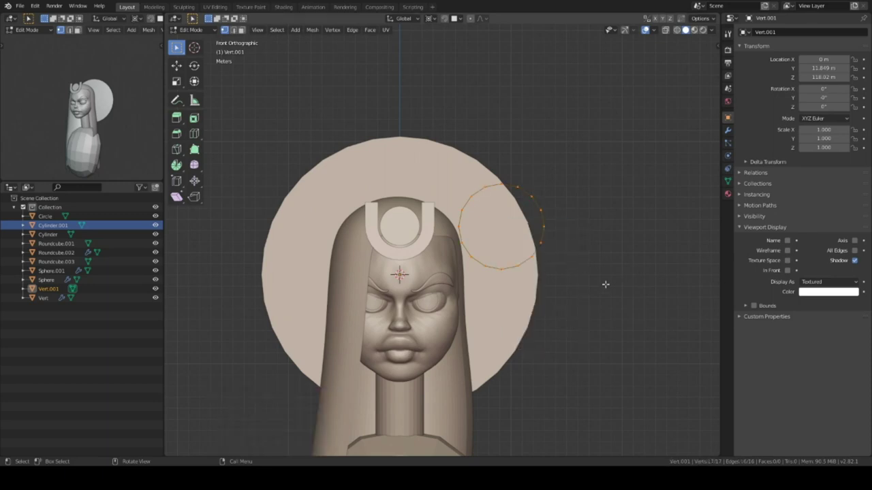
scroll(507, 181, "down", 2)
scroll(498, 197, "up", 2)
scroll(538, 266, "up", 2)
Duplicate the circles around the disc and select their non-manifold boundary edges
key("Tab")
key("shift+d")
middle_click_drag(565, 276, 524, 236)
left_click(47, 298)
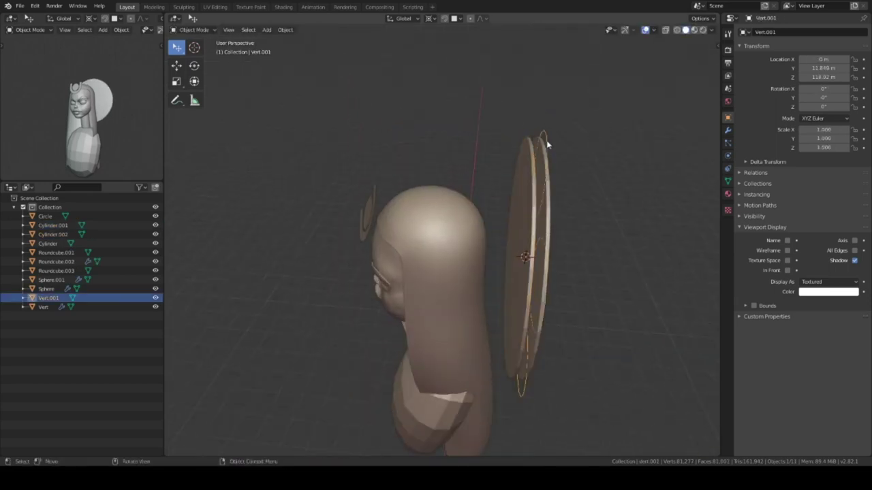
key("Tab")
key("shift+ctrl+alt+m")
left_click(277, 29)
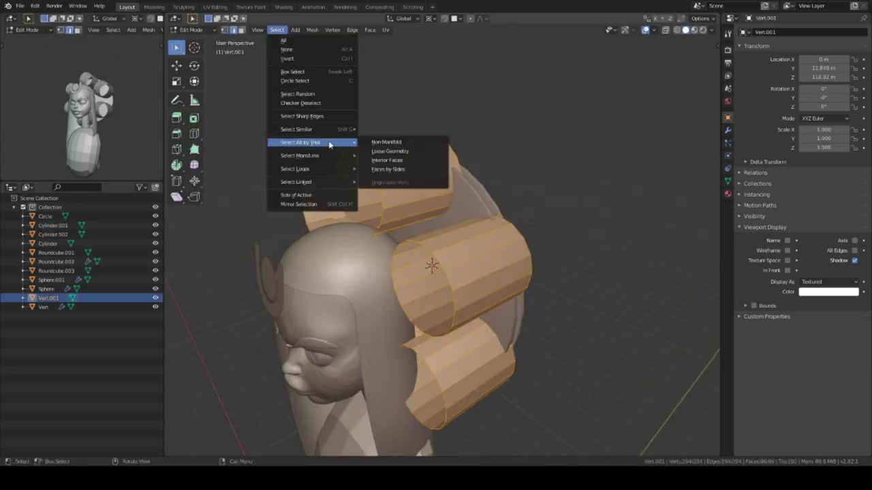
key("Tab")
Pull the circles into pointed petal shapes in X-ray front view
key("KP_1")
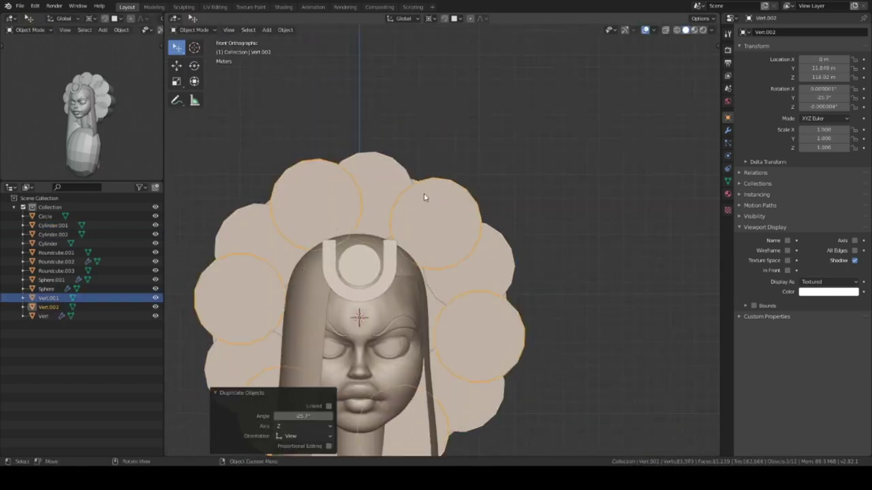
key("Tab")
key("alt+z")
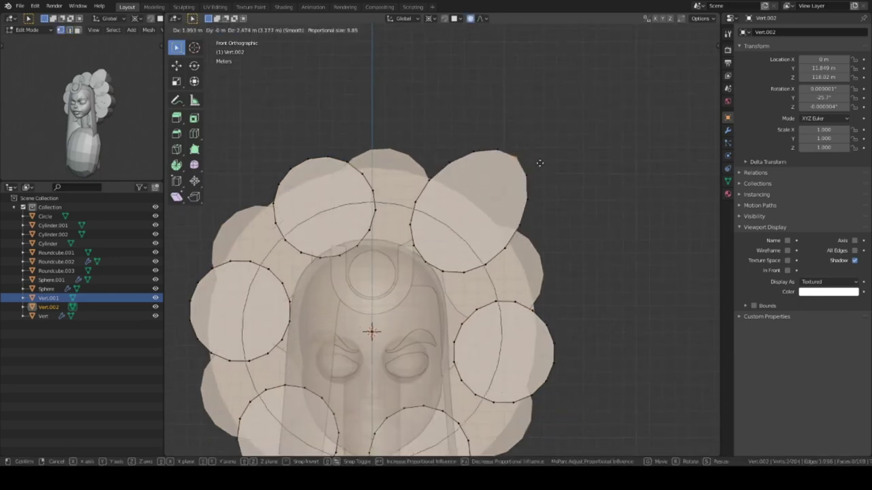
left_click(539, 184)
scroll(528, 270, "down", 3)
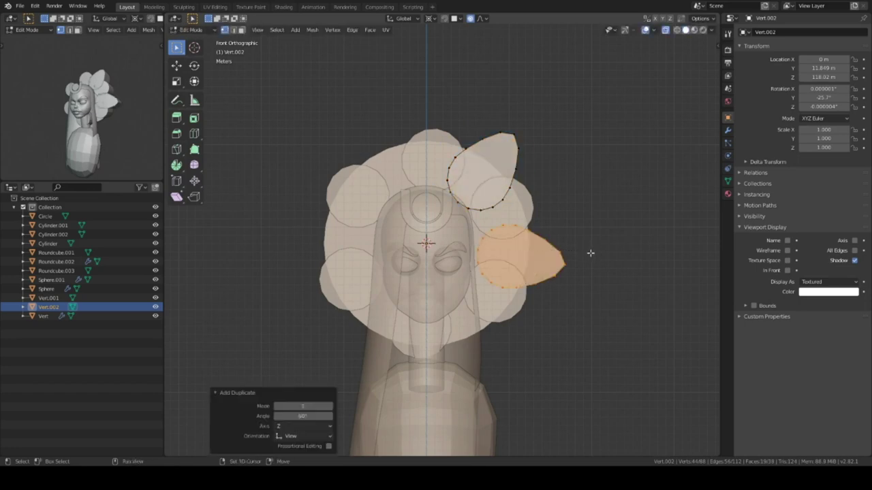
key("Tab")
key("alt+z")
Subtract the petal shapes from the halo disc with a Bool Tool Difference
middle_click_drag(590, 253, 545, 218)
left_click(544, 218)
left_click(713, 182)
left_click(669, 155)
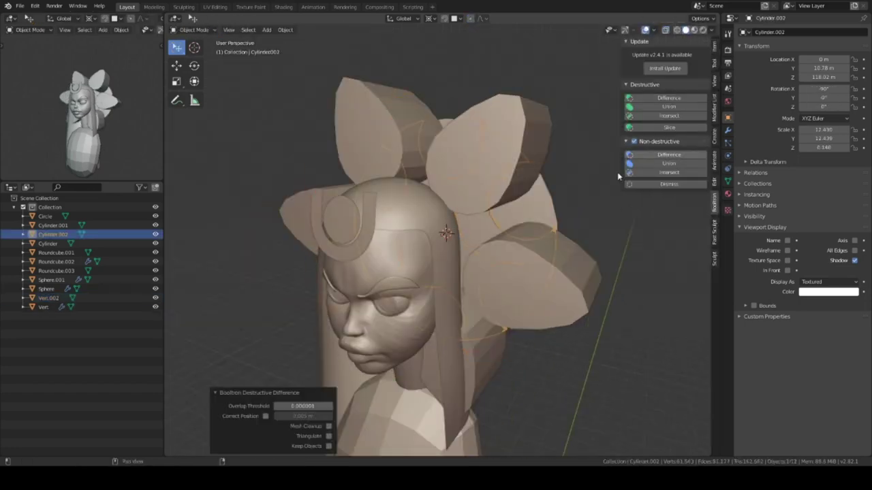
Scale the petal cutter thinner along the Y axis
left_click(533, 148)
middle_click_drag(534, 149, 497, 235)
key("s")
key("y")
left_click(499, 236)
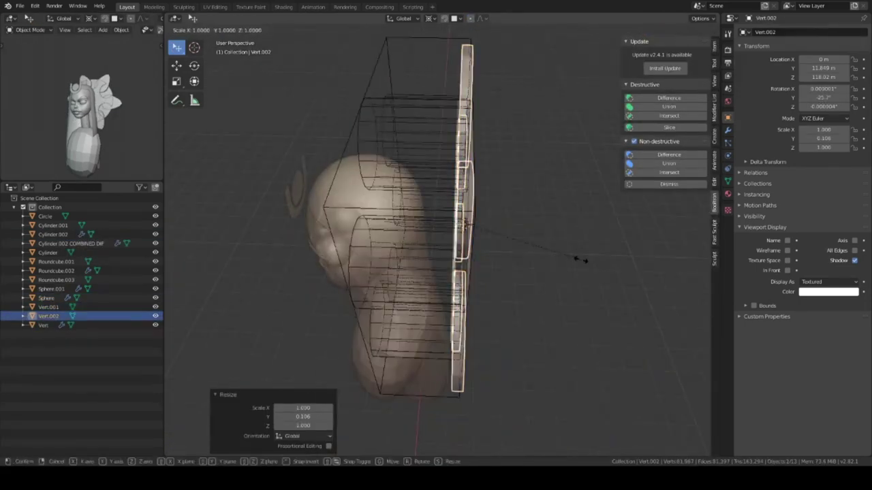
key("KP_3")
Scale the halo disc to a new thickness along the Y axis
scroll(517, 238, "up", 3)
left_click(510, 227)
key("s")
key("y")
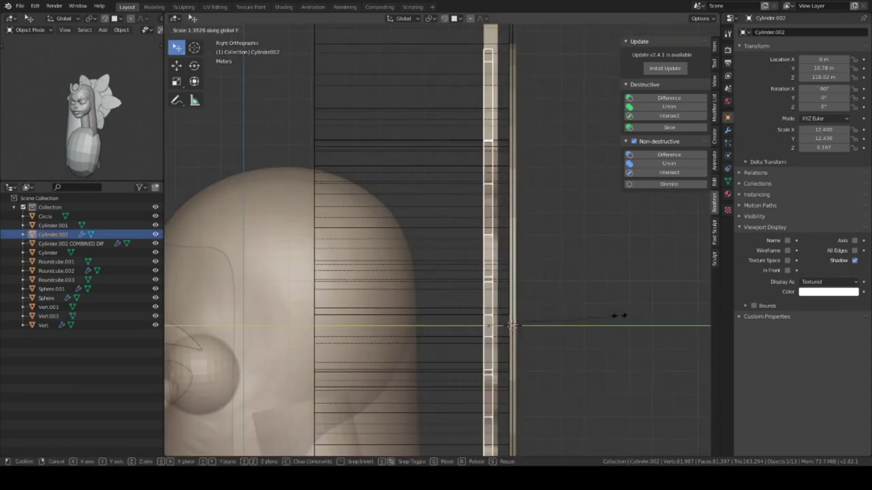
left_click(620, 316)
Union the petal shapes into the halo and move the helpers to a 'backup' collection
middle_click_drag(574, 259, 623, 261)
middle_click_drag(570, 190, 613, 171)
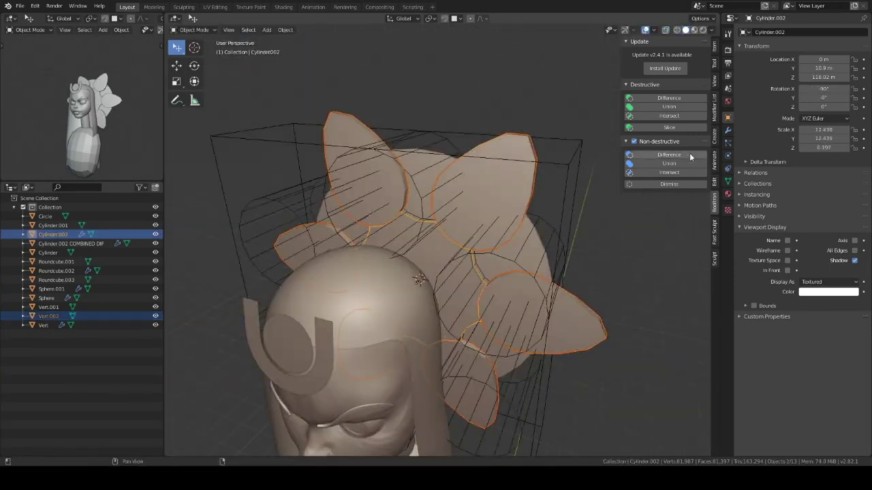
left_click(689, 163)
middle_click_drag(517, 204, 508, 295)
key("KP_1")
key("Tab")
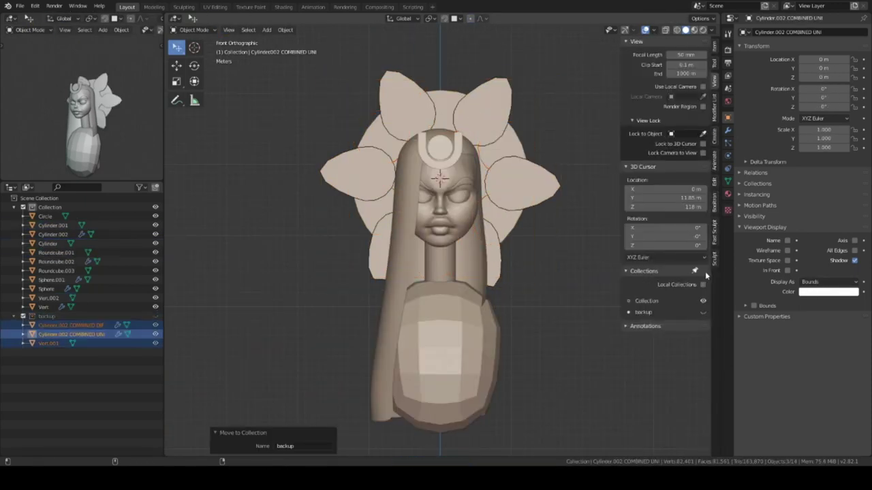
Elastic-deform Roundcube.000 into a long tapering lower body and reshape the torso's back
left_click_drag(706, 168, 706, 42)
scroll(462, 248, "up", 4)
left_click(461, 248)
scroll(464, 271, "down", 3, "shift")
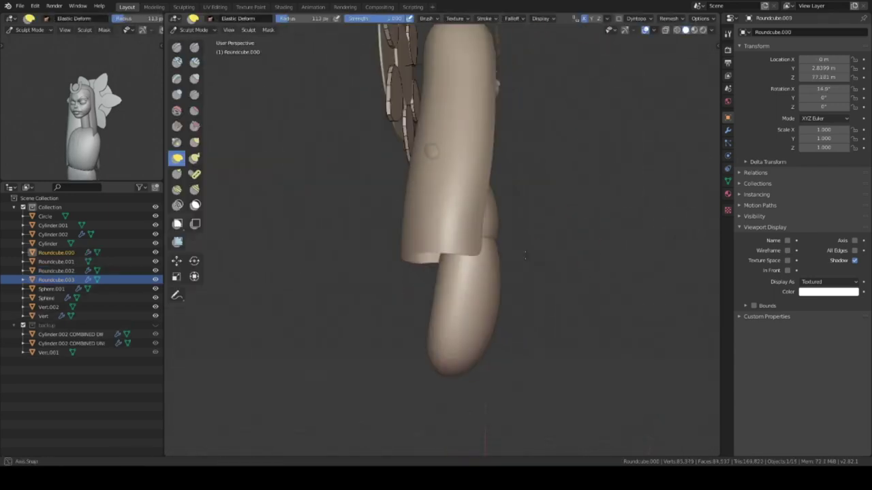
mouse_move(431, 264)
middle_mouse_down()
mouse_move(446, 286)
mouse_move(479, 297)
middle_mouse_up()
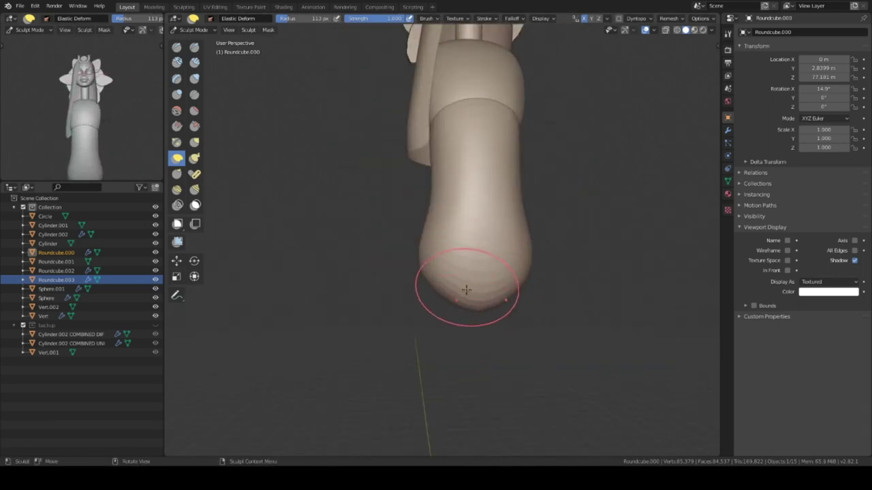
mouse_move(470, 251)
middle_mouse_down()
mouse_move(502, 198)
mouse_move(448, 243)
mouse_move(519, 243)
middle_mouse_up()
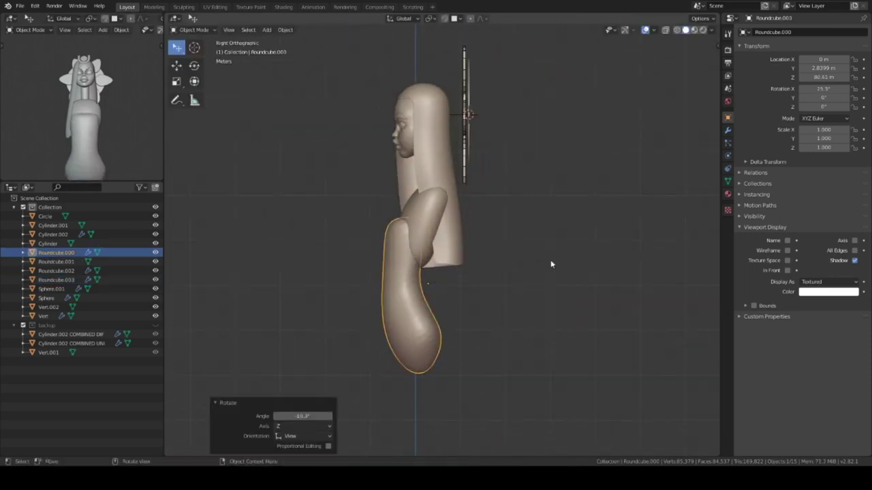
middle_click_drag(422, 329, 550, 305)
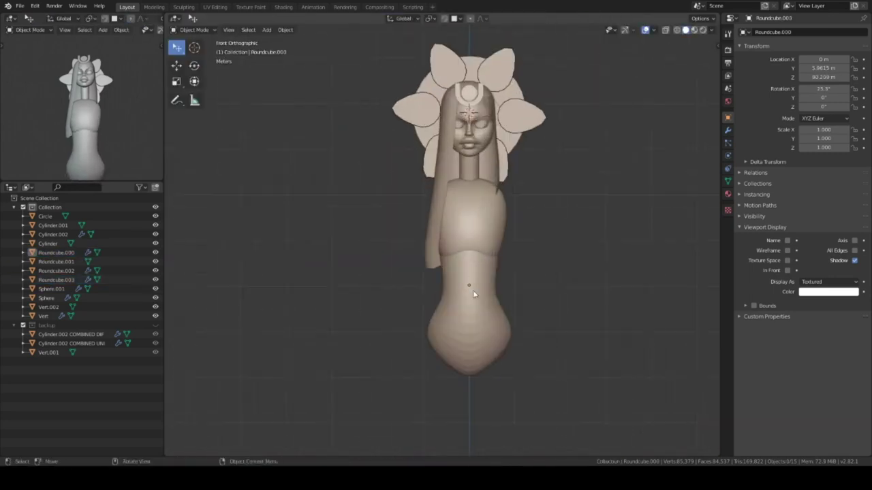
scroll(474, 295, "up", 3)
key("ctrl+z")
mouse_move(459, 224)
middle_mouse_down()
mouse_move(416, 276)
mouse_move(464, 196)
middle_mouse_up()
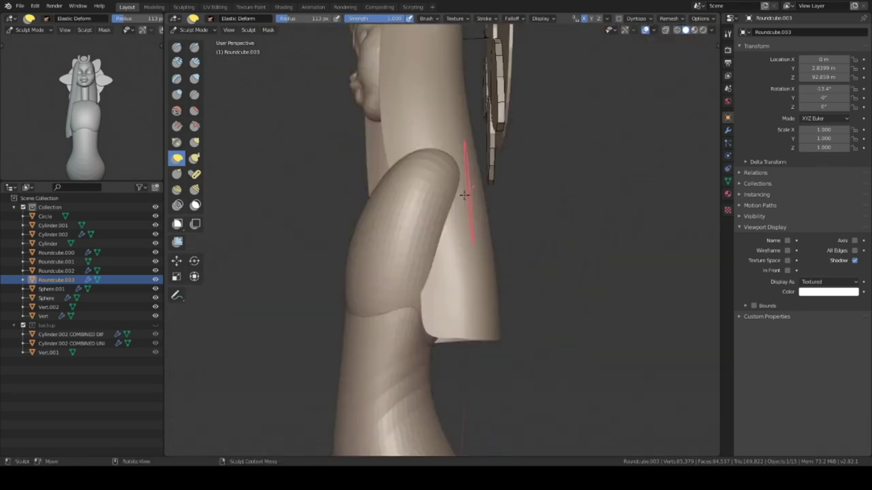
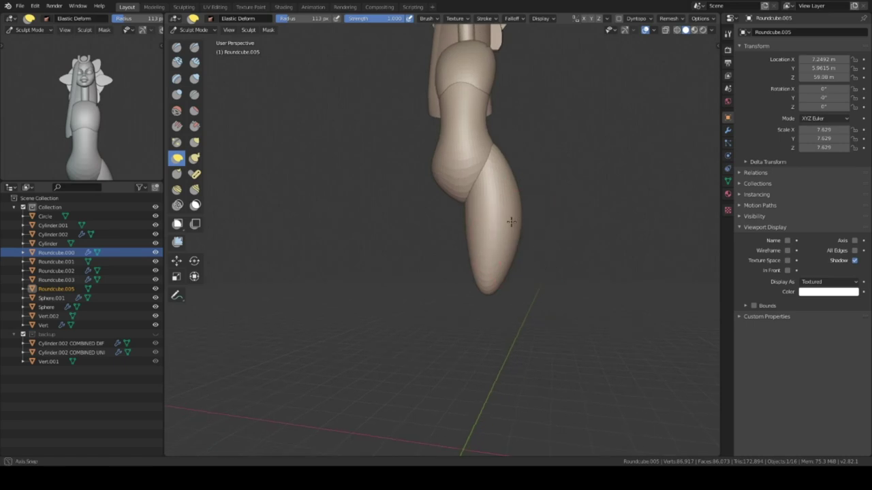
Scale the lower-leg object along Z to stretch it into long tapered calves
middle_click_drag(482, 273, 506, 300)
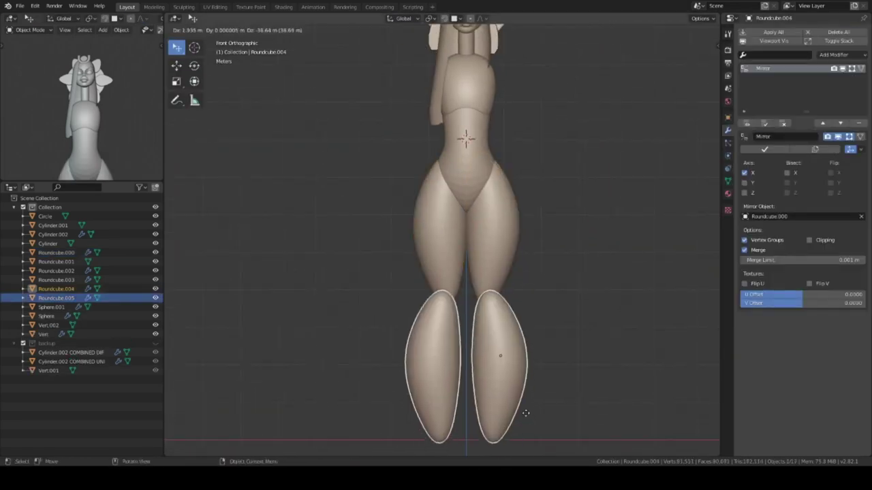
scroll(495, 353, "down", 1)
mouse_move(501, 326)
middle_mouse_down()
mouse_move(593, 282)
mouse_move(504, 257)
mouse_move(482, 313)
mouse_move(581, 280)
mouse_move(477, 253)
mouse_move(516, 288)
mouse_move(478, 299)
middle_mouse_up()
scroll(593, 282, "up", 1)
scroll(545, 273, "up", 2)
scroll(477, 321, "down", 2)
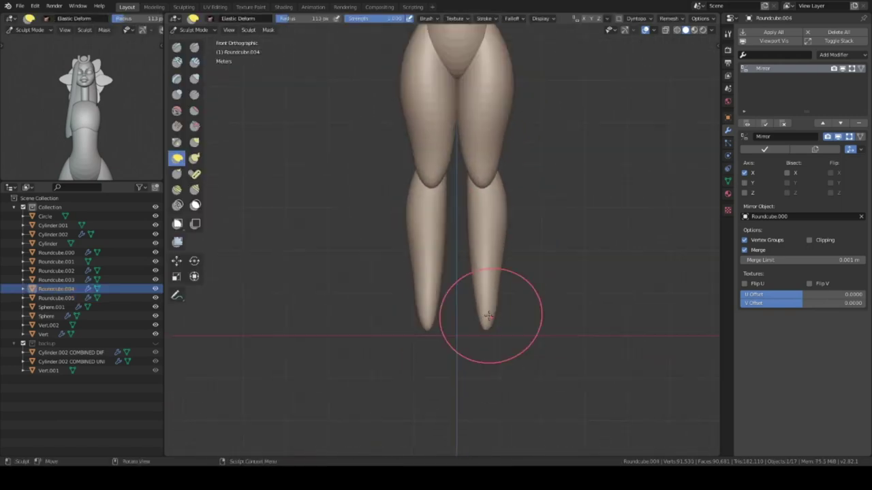
scroll(517, 286, "up", 2)
middle_click_drag(531, 259, 555, 258, "shift")
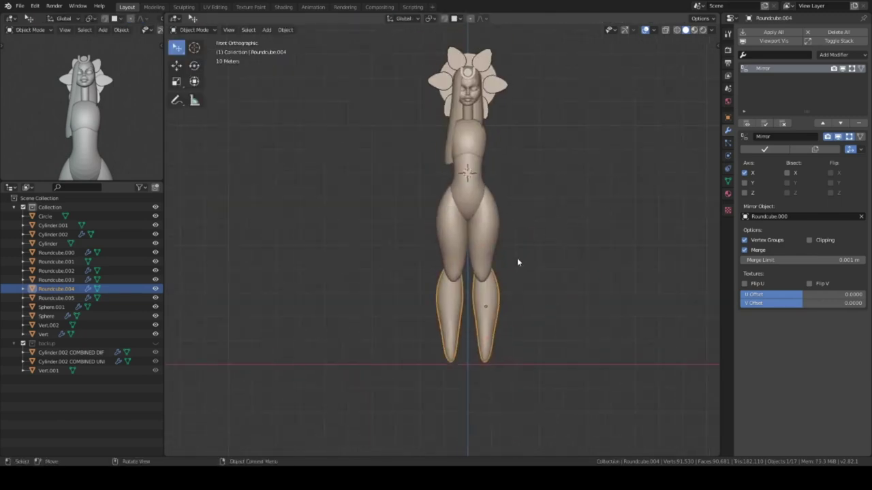
left_click(485, 307)
key("s")
key("z")
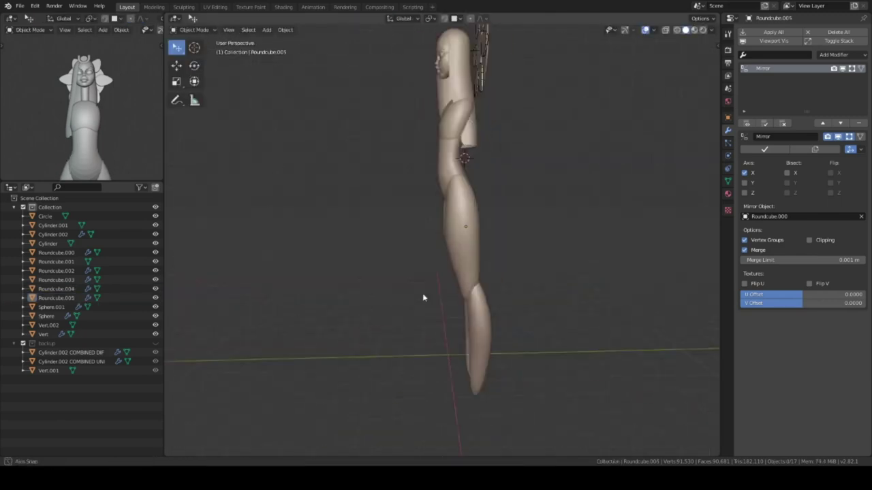
mouse_move(486, 305)
middle_mouse_down()
mouse_move(470, 290)
mouse_move(481, 315)
middle_mouse_up()
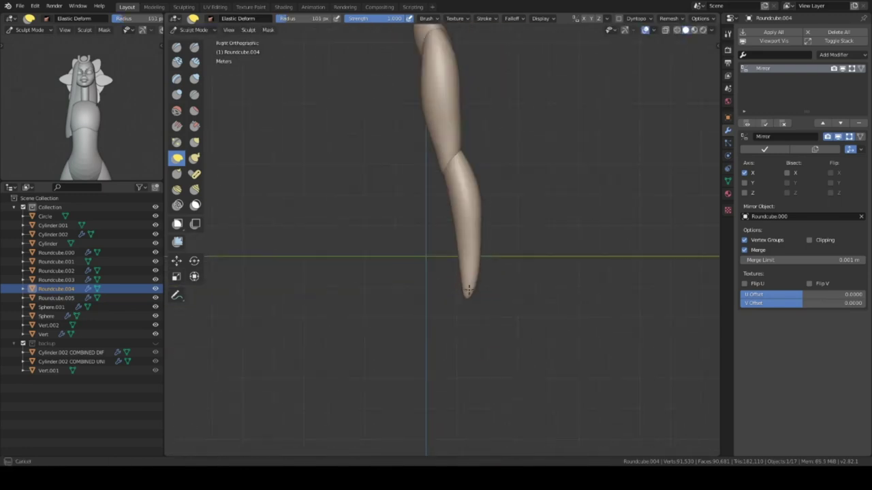
mouse_move(486, 322)
middle_mouse_down()
mouse_move(443, 296)
mouse_move(485, 259)
middle_mouse_up()
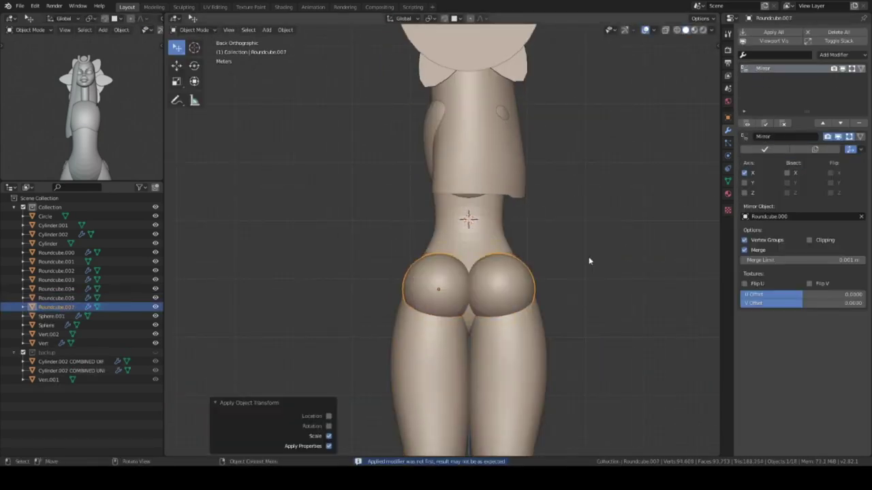
Sculpt the buttocks piece with Elastic Deform so it blends into the hips and outer thighs
key("ctrl+Tab")
mouse_move(409, 301)
middle_mouse_down()
mouse_move(477, 216)
mouse_move(438, 184)
mouse_move(491, 169)
middle_mouse_up()
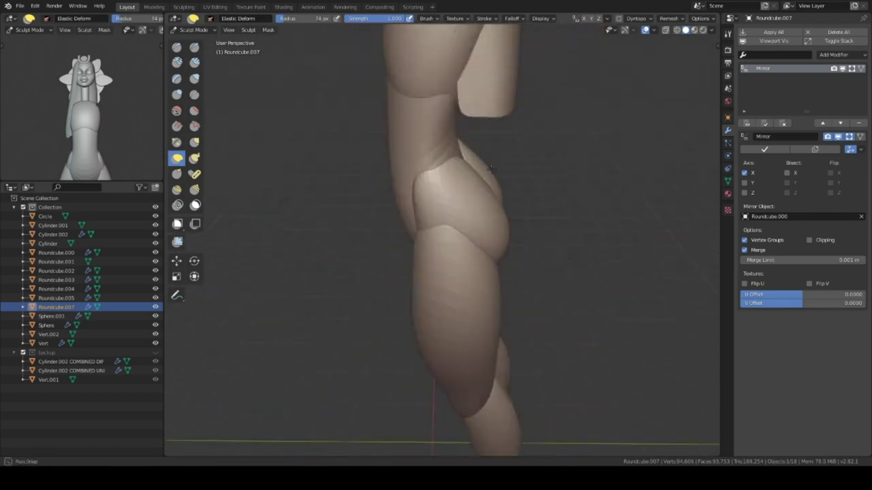
mouse_move(415, 286)
middle_mouse_down()
mouse_move(428, 247)
mouse_move(535, 224)
mouse_move(536, 214)
mouse_move(447, 292)
mouse_move(515, 272)
mouse_move(434, 241)
mouse_move(451, 284)
mouse_move(451, 317)
mouse_move(545, 311)
middle_mouse_up()
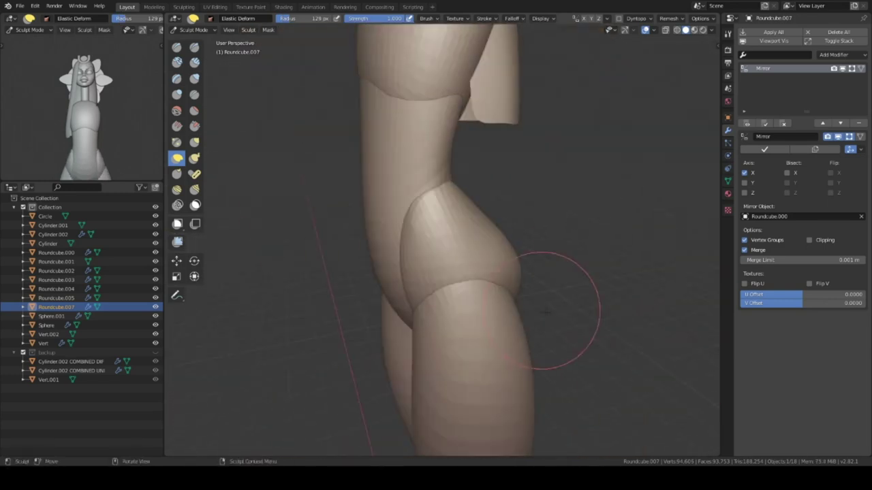
mouse_move(447, 290)
middle_mouse_down("alt")
mouse_move(505, 239)
mouse_move(543, 273)
mouse_move(360, 350)
middle_mouse_up("alt")
scroll(525, 361, "down", 2)
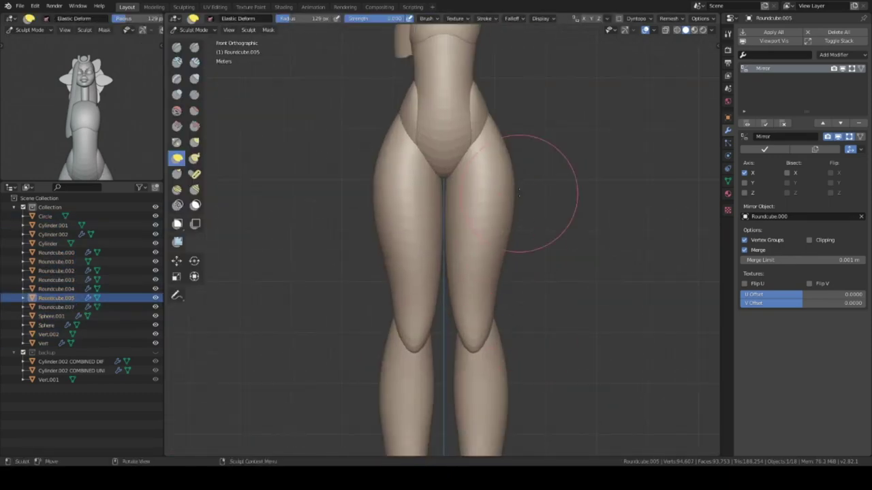
Add a rounded cube for the foot and position it beneath the leg
left_click(548, 354)
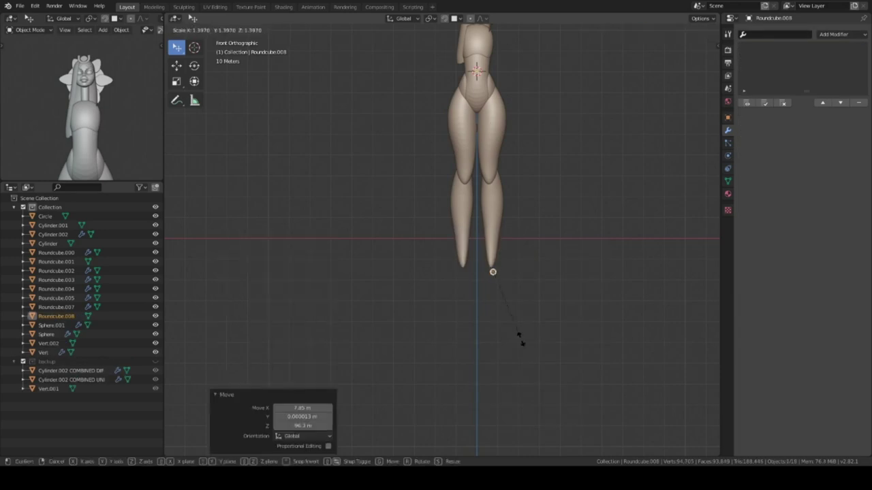
key("Delete")
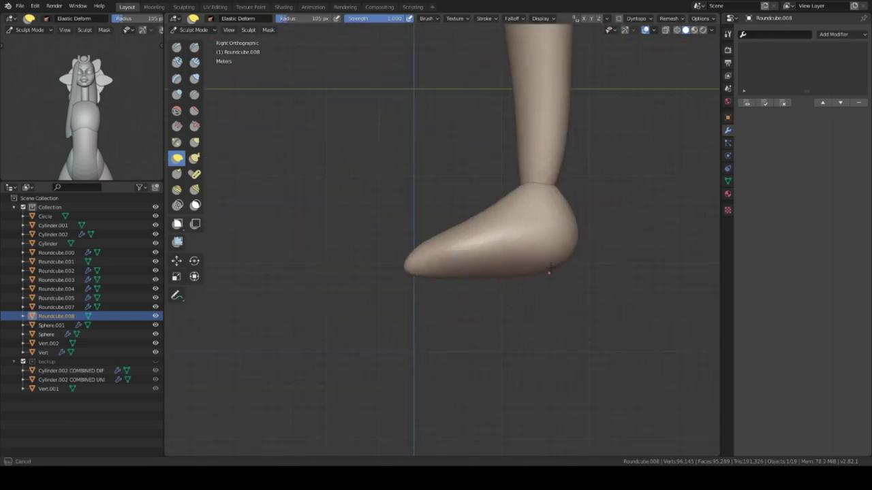
mouse_move(502, 218)
middle_mouse_down()
mouse_move(439, 314)
mouse_move(414, 271)
middle_mouse_up()
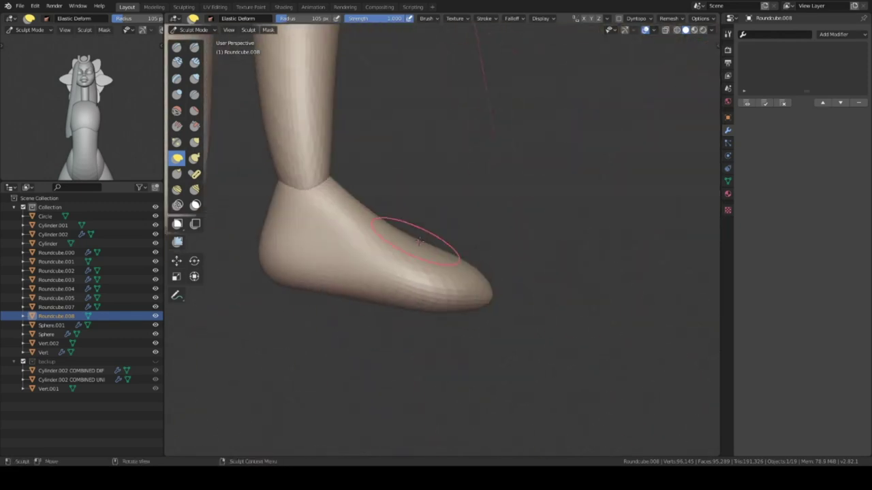
middle_click_drag(477, 271, 531, 272)
mouse_move(443, 187)
middle_mouse_down()
mouse_move(424, 243)
mouse_move(366, 321)
middle_mouse_up()
mouse_move(463, 307)
middle_mouse_down()
mouse_move(491, 254)
mouse_move(487, 291)
middle_mouse_up()
middle_click_drag(396, 306, 473, 175)
Shape the feet into pointed slipper forms with Elastic Deform, then return to Object Mode
middle_click_drag(411, 256, 424, 328, "alt")
middle_click_drag(549, 257, 569, 299)
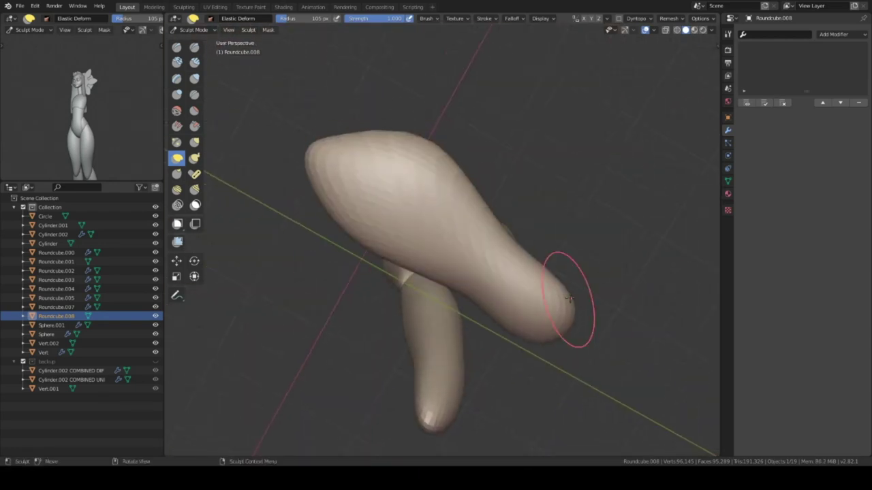
mouse_move(384, 271)
middle_mouse_down()
mouse_move(443, 233)
mouse_move(510, 292)
mouse_move(376, 273)
middle_mouse_up()
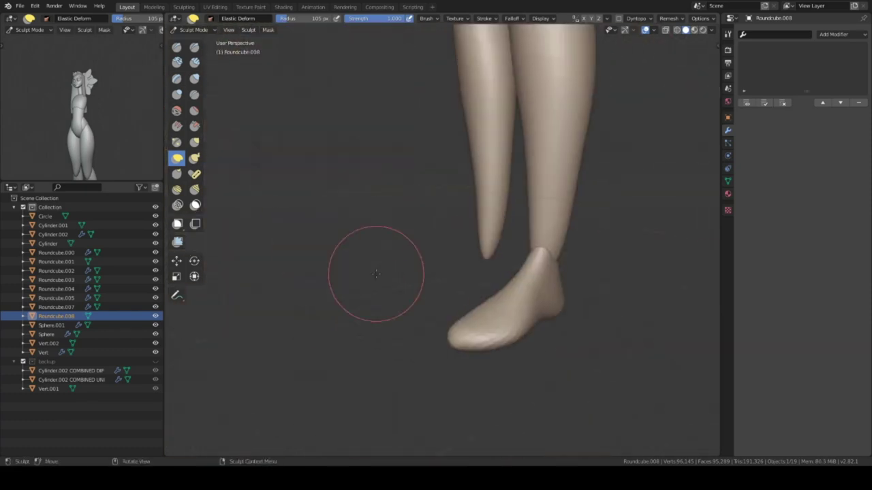
mouse_move(438, 246)
middle_mouse_down()
mouse_move(496, 258)
mouse_move(470, 320)
mouse_move(543, 229)
mouse_move(442, 250)
middle_mouse_up()
middle_click_drag(436, 335, 502, 225, "alt")
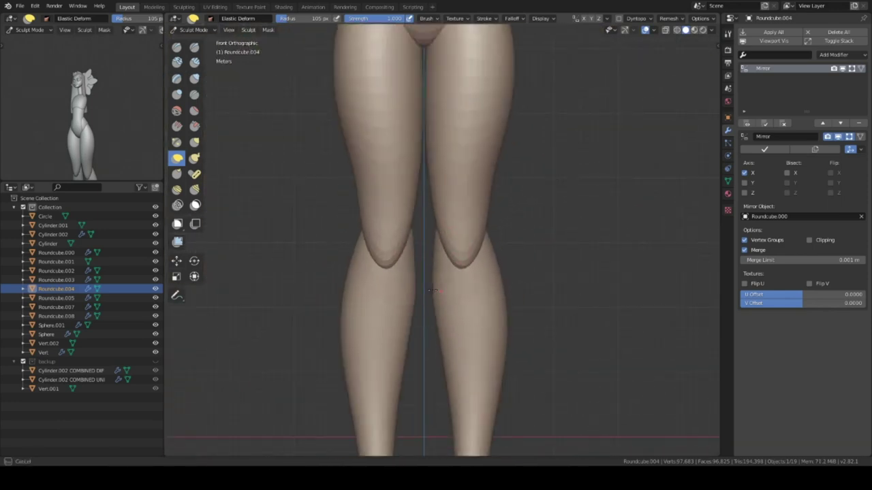
middle_click_drag(495, 409, 494, 282, "shift")
key("ctrl+Tab")
scroll(526, 300, "down", 8)
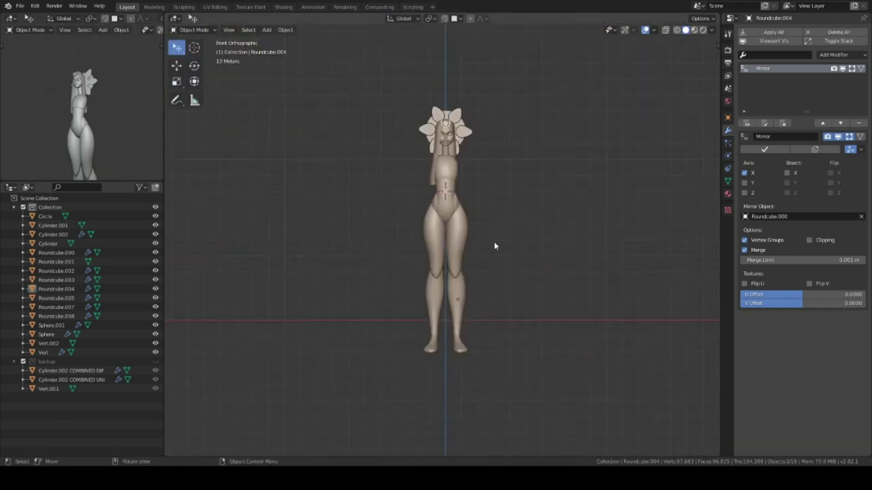
Add a rounded cube at the shoulder as a shoulder cap and apply its scale
left_click(493, 241)
scroll(494, 251, "up", 4)
left_click(483, 248)
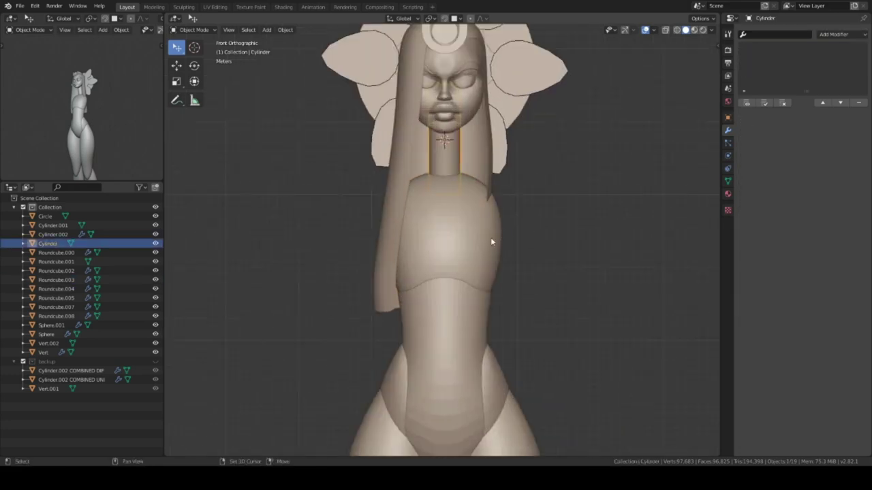
key("shift+a")
left_click(504, 214)
key("ctrl+a")
left_click(521, 257)
Sculpt the shoulder cap and give it the body's Mirror modifier
key("ctrl+Tab")
left_click(520, 227)
scroll(519, 227, "up", 4)
mouse_move(509, 220)
middle_mouse_down()
mouse_move(453, 204)
mouse_move(599, 288)
middle_mouse_up()
key("ctrl+Tab")
scroll(538, 204, "up", 4)
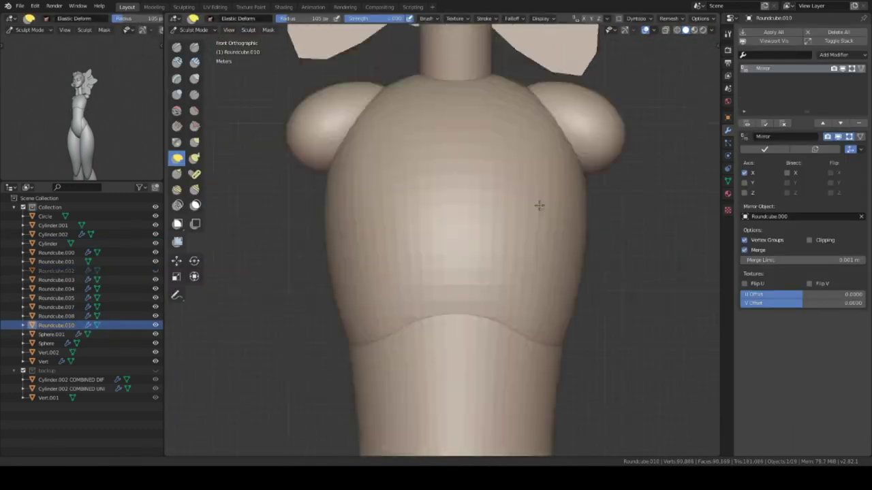
middle_click_drag(539, 204, 510, 276)
key("KP_1")
scroll(504, 286, "down", 3)
Add a cylinder and stretch it along Z into an upper arm
key("ctrl+Tab")
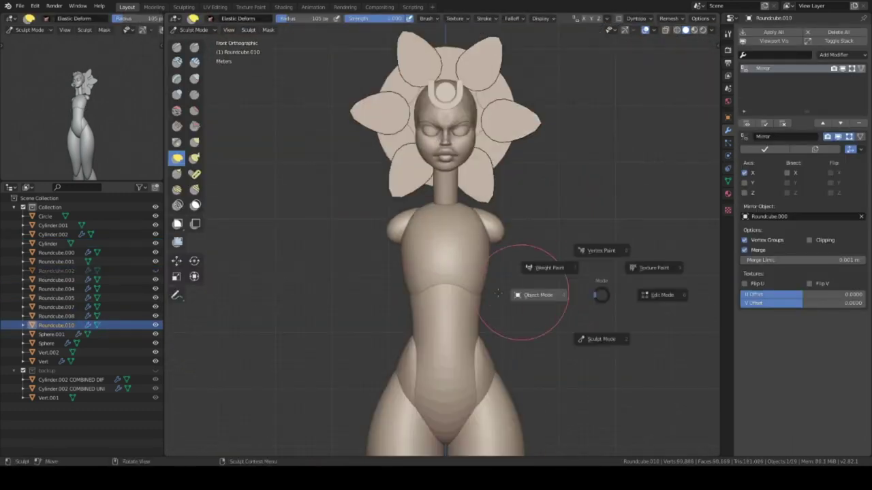
key("shift+a")
left_click(566, 265)
scroll(512, 247, "up", 1)
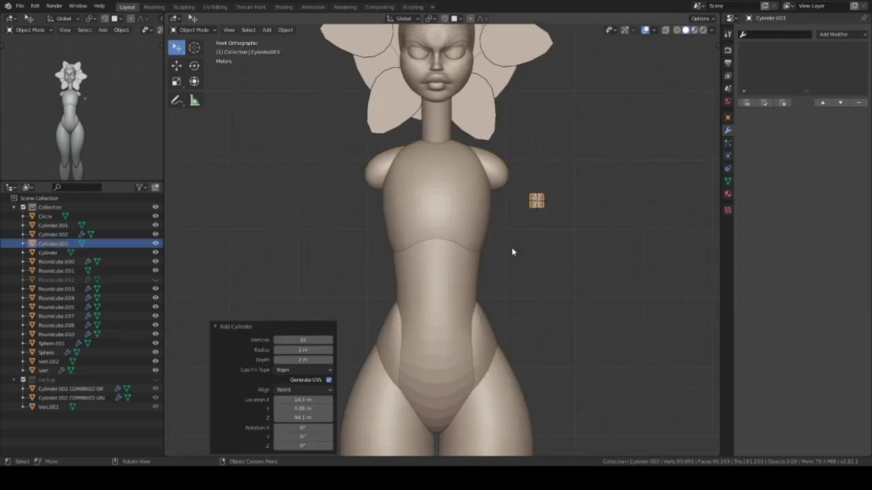
key("Tab")
key("s")
key("z")
key("Tab")
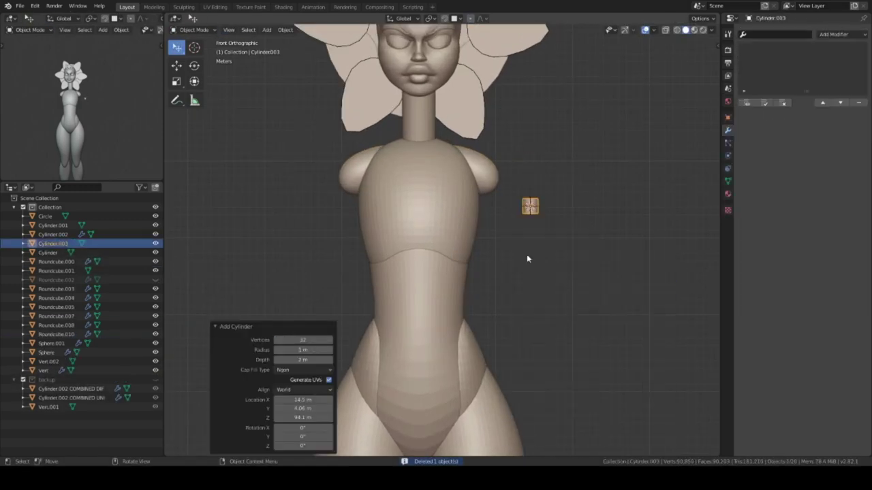
scroll(528, 257, "up", 3)
scroll(544, 286, "down", 2)
Loop-cut the arm cylinder, add level-2 subdivision with Ctrl+2, and apply it
key("s")
key("z")
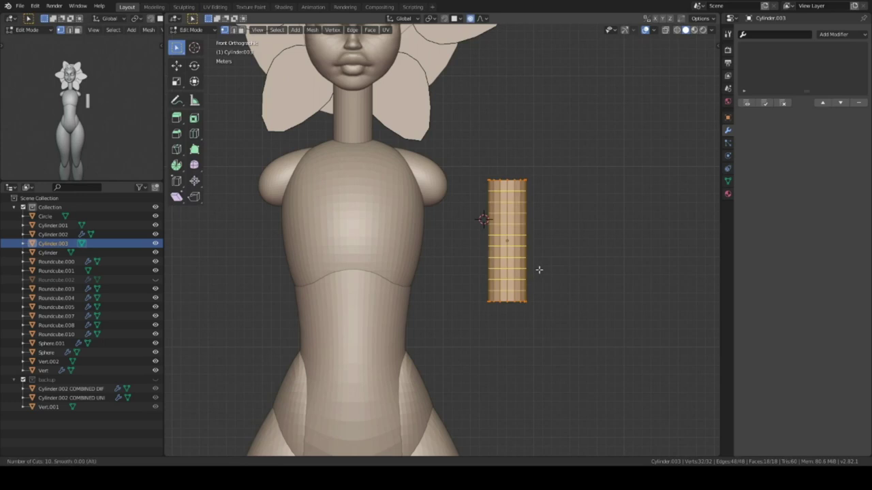
key("Tab")
scroll(539, 272, "up", 1)
key("ctrl+2")
key("ctrl+a")
left_click(713, 34)
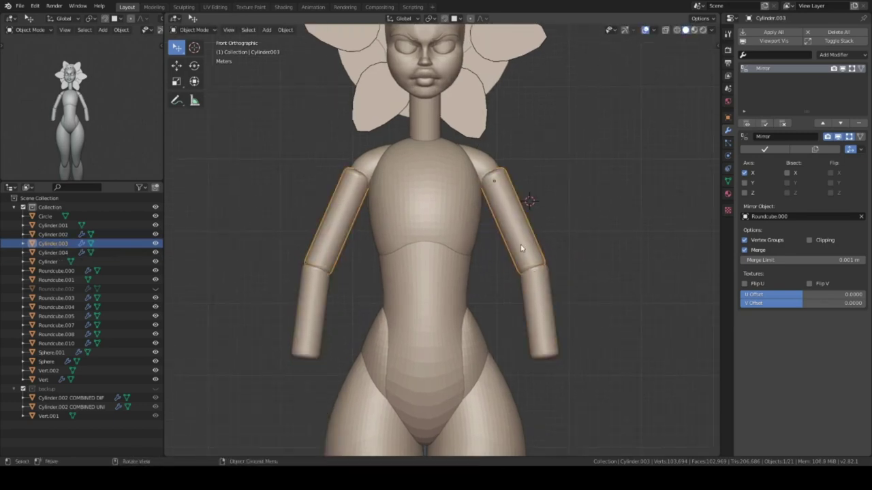
Sculpt the shoulder piece to fit the upper arm from a rear three-quarter view
mouse_move(523, 311)
middle_mouse_down()
mouse_move(535, 204)
mouse_move(458, 211)
mouse_move(534, 274)
mouse_move(530, 229)
mouse_move(522, 275)
mouse_move(510, 201)
mouse_move(509, 253)
mouse_move(495, 295)
middle_mouse_up()
scroll(459, 212, "up", 5)
scroll(535, 274, "down", 2)
key("alt+q")
key("alt+q")
key("ctrl+Tab")
Rotate the forearm pair outward about 20° and move it into place
key("KP_1")
left_click(558, 324)
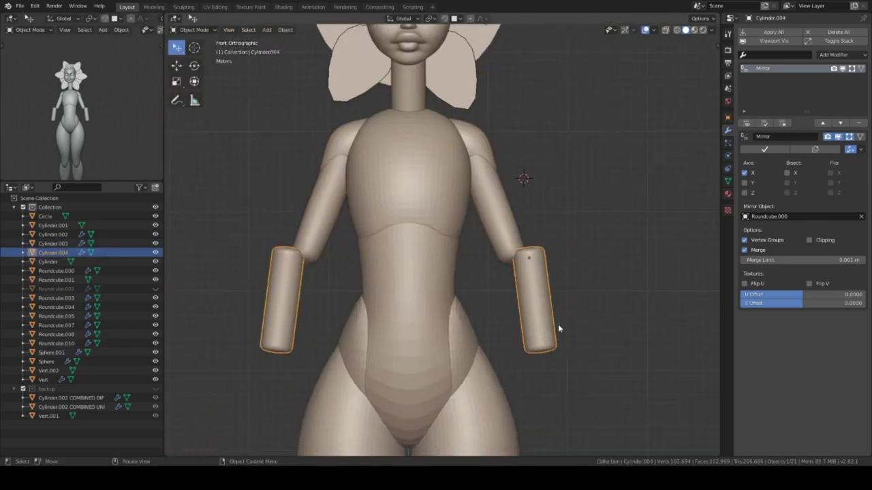
key("r")
key("KP_3")
key("KP_1")
key("g")
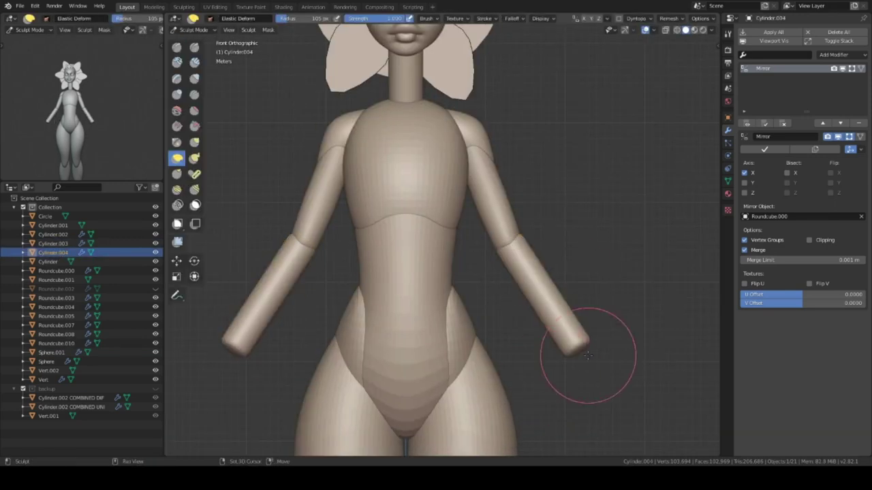
scroll(588, 355, "up", 2)
mouse_move(588, 355)
middle_mouse_down()
mouse_move(487, 273)
mouse_move(500, 246)
mouse_move(584, 200)
mouse_move(583, 238)
mouse_move(619, 247)
mouse_move(473, 252)
mouse_move(544, 213)
mouse_move(477, 320)
mouse_move(510, 263)
mouse_move(467, 224)
mouse_move(545, 224)
mouse_move(515, 227)
mouse_move(502, 319)
mouse_move(483, 288)
mouse_move(467, 209)
mouse_move(505, 205)
mouse_move(564, 225)
mouse_move(506, 234)
mouse_move(546, 255)
mouse_move(538, 225)
mouse_move(550, 205)
mouse_move(509, 264)
middle_mouse_up()
Sculpt the upper arms with Elastic Deform so they taper from the shoulders
key("alt+q")
key("alt+q")
scroll(509, 264, "up", 2)
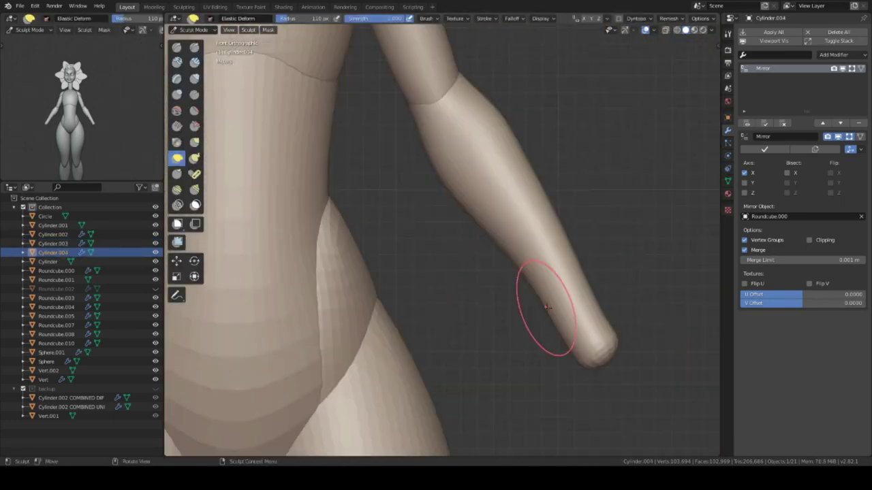
middle_click_drag(555, 315, 508, 200)
mouse_move(545, 277)
middle_mouse_down()
mouse_move(540, 295)
mouse_move(457, 254)
mouse_move(483, 259)
mouse_move(389, 282)
mouse_move(515, 272)
mouse_move(506, 254)
middle_mouse_up()
scroll(505, 253, "down", 3)
key("ctrl+Tab")
left_click(515, 331)
key("ctrl+Tab")
mouse_move(516, 331)
middle_mouse_down()
mouse_move(526, 222)
mouse_move(476, 350)
mouse_move(426, 290)
mouse_move(476, 279)
middle_mouse_up()
scroll(526, 221, "up", 4)
Refine the forearms and upper arms in isolation so they meet smoothly at the elbows
key("alt+q")
scroll(529, 273, "down", 4)
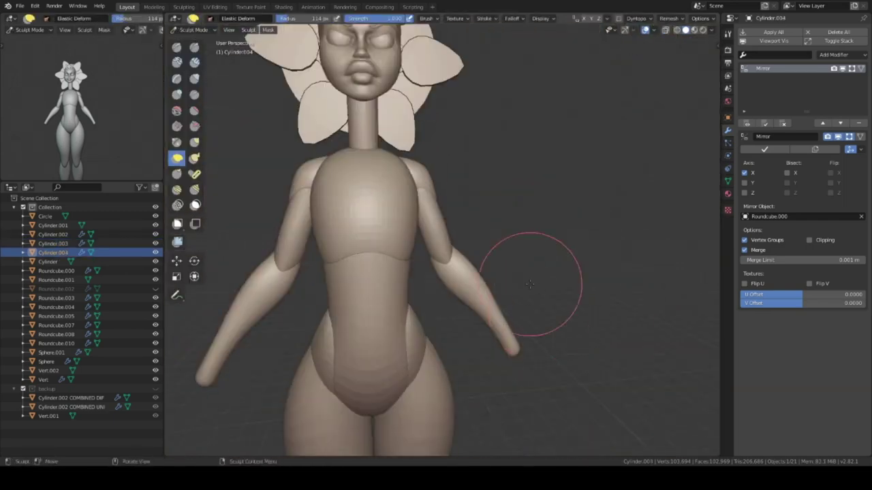
key("alt+q")
key("KP_Divide")
scroll(576, 218, "up", 4)
middle_click_drag(585, 246, 555, 197)
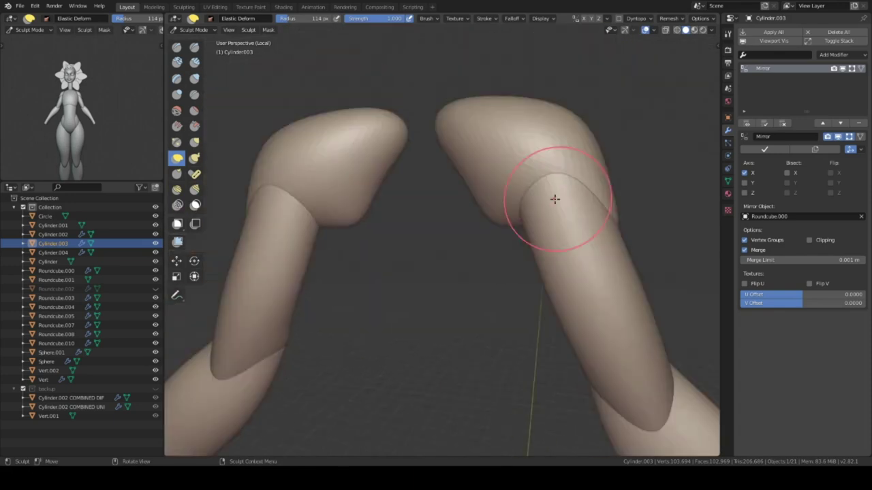
key("KP_Divide")
key("alt+q")
key("KP_1")
key("alt+q")
Sculpt the torso and hip piece around the shoulders, neck and back to blend in the arms
mouse_move(618, 293)
middle_mouse_down()
mouse_move(461, 263)
mouse_move(573, 240)
middle_mouse_up()
scroll(461, 263, "up", 3)
mouse_move(455, 317)
middle_mouse_down()
mouse_move(424, 333)
mouse_move(467, 259)
mouse_move(502, 257)
mouse_move(451, 141)
mouse_move(446, 266)
mouse_move(436, 273)
mouse_move(409, 259)
mouse_move(422, 266)
middle_mouse_up()
key("alt+q")
key("KP_1")
key("ctrl+Tab")
left_click(155, 30)
Add a cylinder at the neck from the front view and scale it up
middle_click_drag(472, 323, 499, 252, "shift")
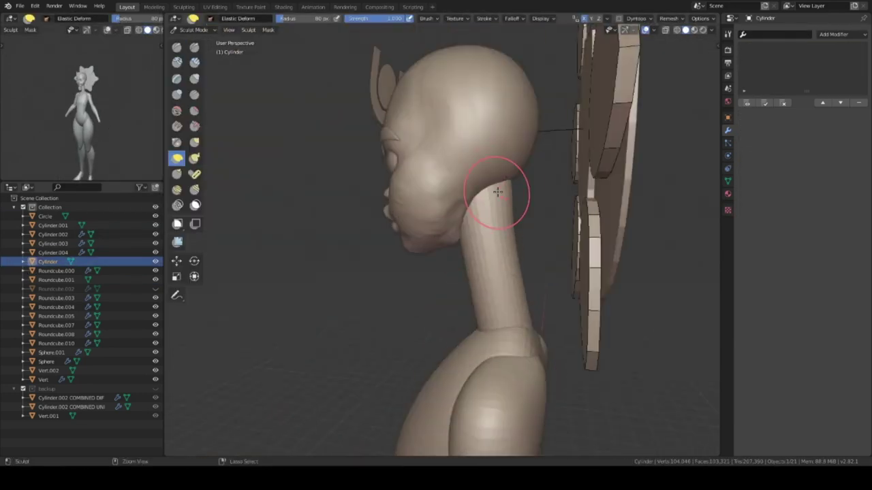
mouse_move(490, 194)
middle_mouse_down()
mouse_move(477, 166)
mouse_move(496, 224)
mouse_move(453, 259)
mouse_move(516, 263)
mouse_move(467, 194)
mouse_move(472, 257)
mouse_move(392, 311)
middle_mouse_up()
key("ctrl+Tab")
key("KP_1")
key("shift+a")
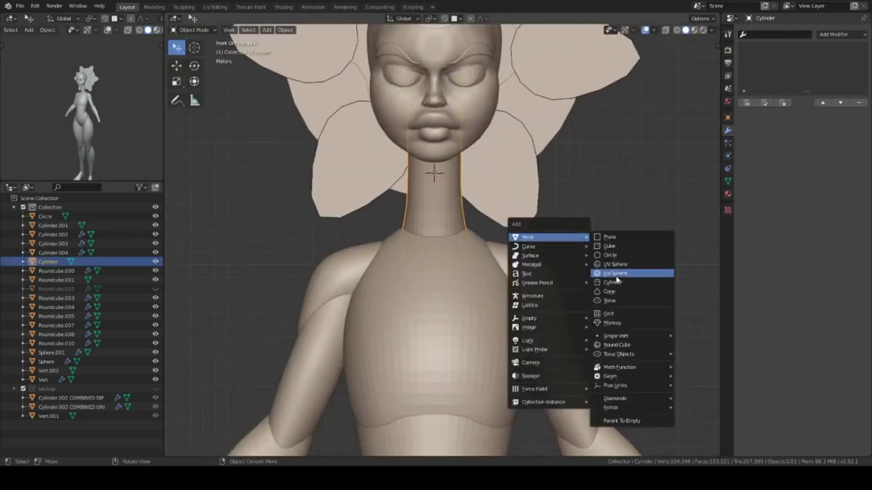
left_click(612, 282)
key("s")
left_click(506, 291)
Delete the old collar piece and replace it with a new cylinder scaled to the neck
key("KP_3")
key("KP_Divide")
key("Tab")
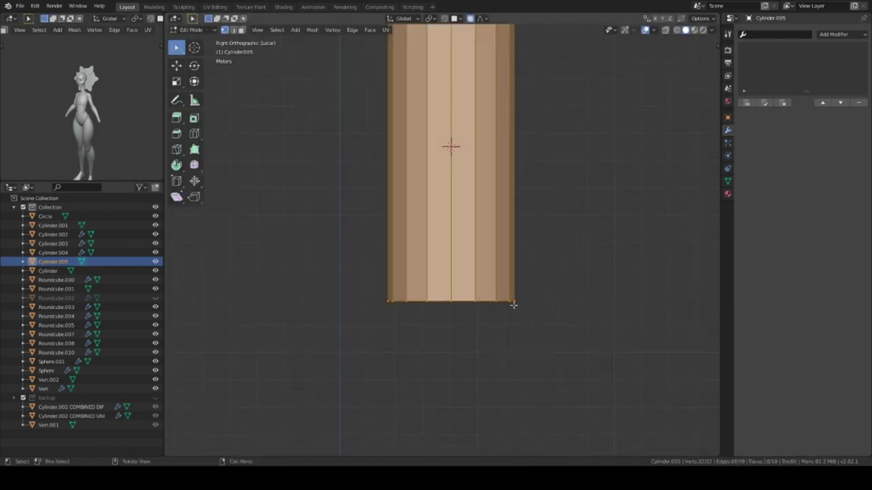
key("Tab")
key("shift+a")
left_click(576, 136)
key("KP_Divide")
key("Delete")
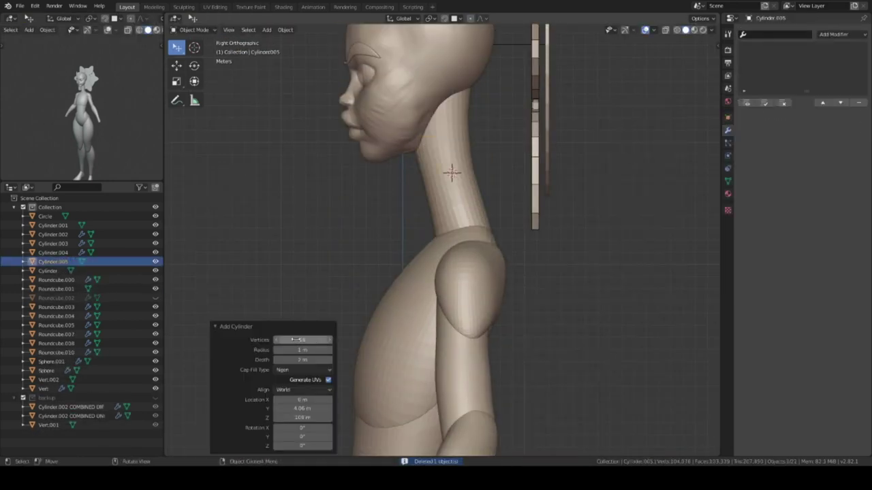
left_click(540, 262)
Rework the isolated cylinder's base rim, ripping it apart and removing a stray sliver face
key("KP_Divide")
key("Tab")
middle_click_drag(457, 275, 509, 287)
mouse_move(547, 330)
middle_mouse_down()
mouse_move(461, 327)
mouse_move(516, 271)
middle_mouse_up()
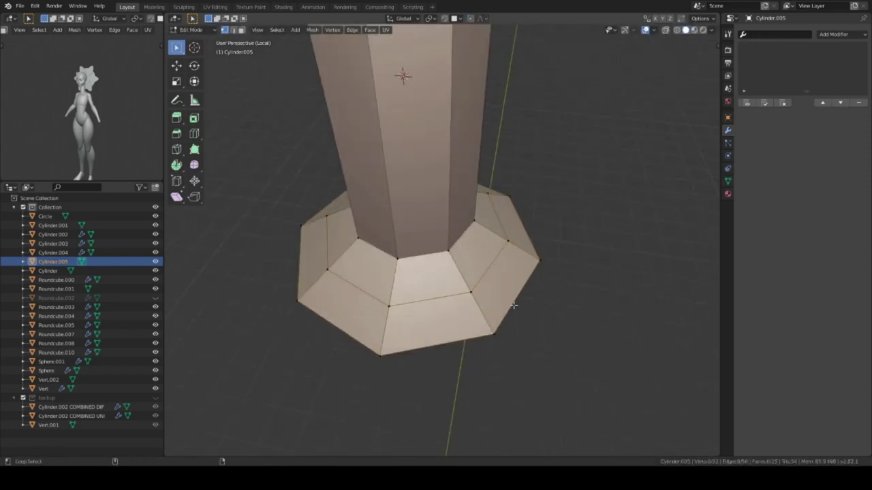
key("v")
left_click(520, 331)
mouse_move(413, 259)
middle_mouse_down()
mouse_move(439, 326)
mouse_move(370, 249)
middle_mouse_up()
key("x")
left_click(384, 282)
mouse_move(385, 282)
middle_mouse_down()
mouse_move(452, 356)
mouse_move(363, 393)
mouse_move(444, 235)
mouse_move(347, 127)
middle_mouse_up()
key("v")
Smooth the collar with a Subdivision Surface modifier (Ctrl+1) and select its top edge loop
key("Tab")
key("ctrl+1")
key("Tab")
left_click(435, 170, "alt")
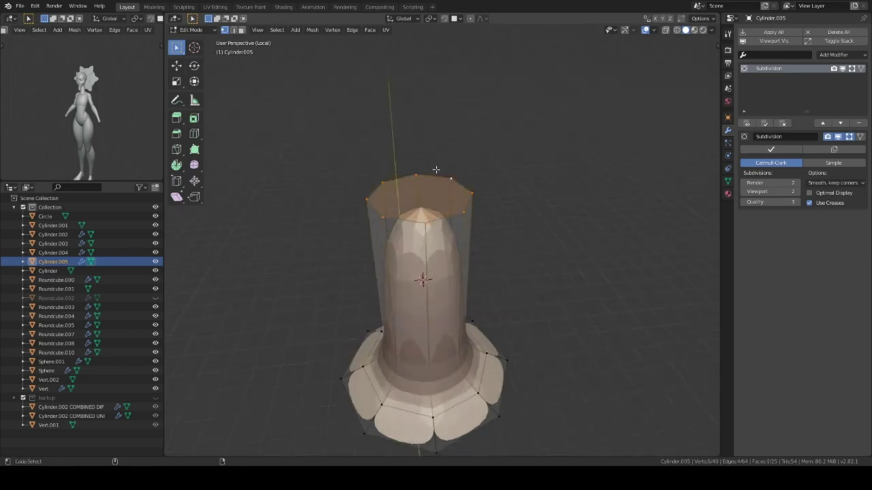
key("Tab")
key("KP_1")
Using see-through display, move the bottle-shaped neck guide into place and isolate it
key("KP_Divide")
key("alt+z")
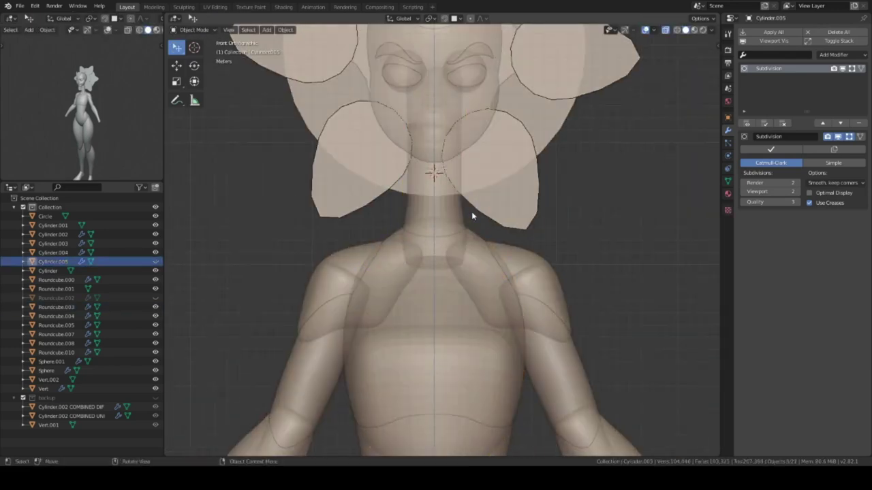
left_click(471, 211)
key("g")
left_click(717, 194)
key("KP_Divide")
key("alt+z")
middle_click_drag(717, 193, 495, 217)
Apply all modifiers on the neck guide and QuadriFlow-remesh it into clean quads
left_click(525, 260)
key("ctrl+Tab")
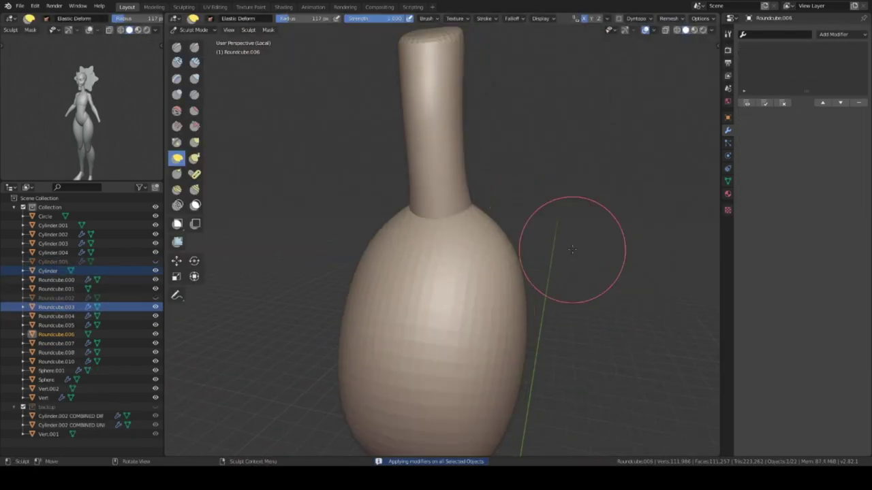
scroll(469, 299, "up", 2)
left_click(554, 306)
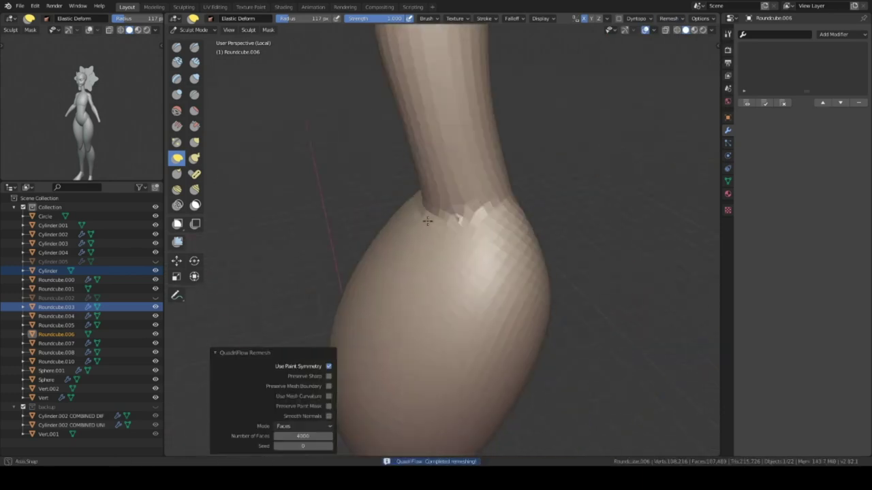
middle_click_drag(554, 306, 515, 335)
scroll(536, 251, "up", 2)
middle_click_drag(536, 252, 399, 288)
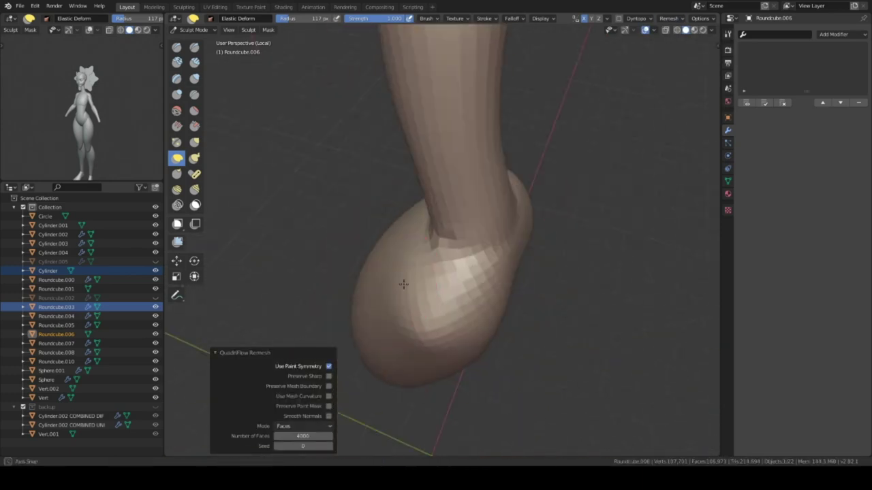
Isolate the collar cylinder with the neck guide and rotate it to match the neck's tilt
key("ctrl+Tab")
key("KP_Divide")
middle_click_drag(445, 194, 445, 194)
left_click(445, 195)
key("alt+h")
key("KP_Divide")
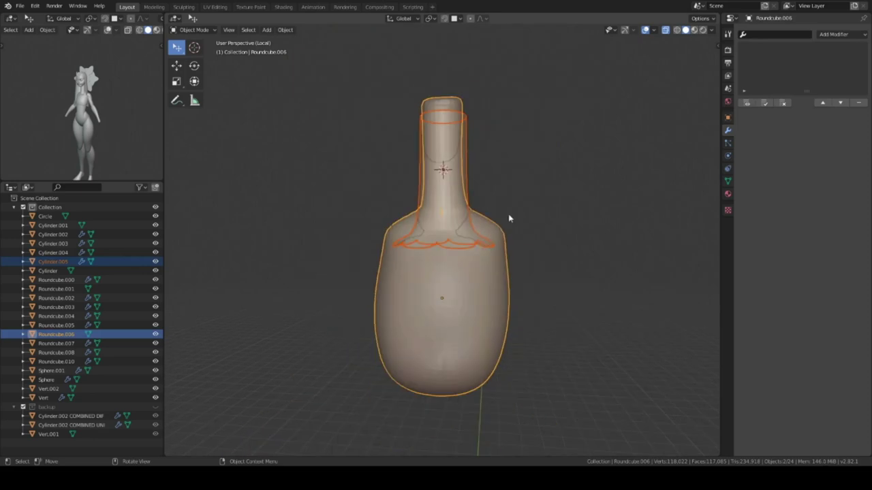
key("KP_3")
key("r")
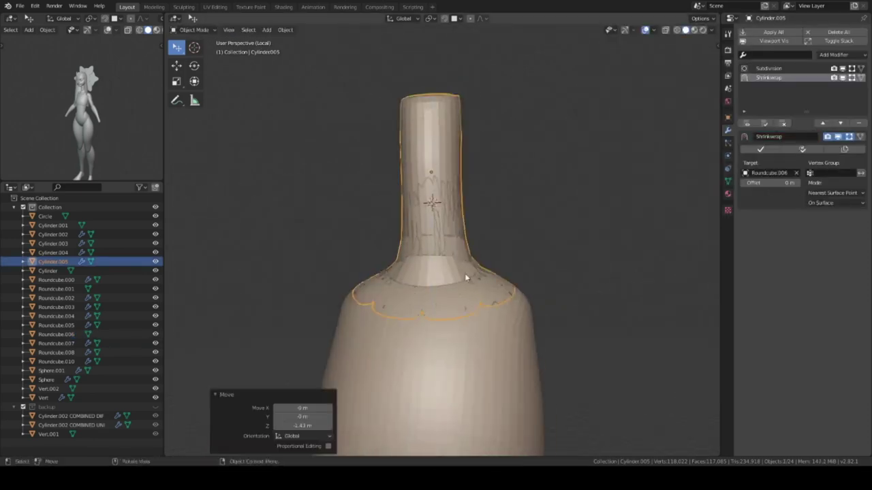
Shrinkwrap the collar onto the neck guide with Target Normal Project and thicken it 0.05 m
scroll(466, 277, "up", 2)
left_click(834, 193)
left_click(828, 231)
key("Tab")
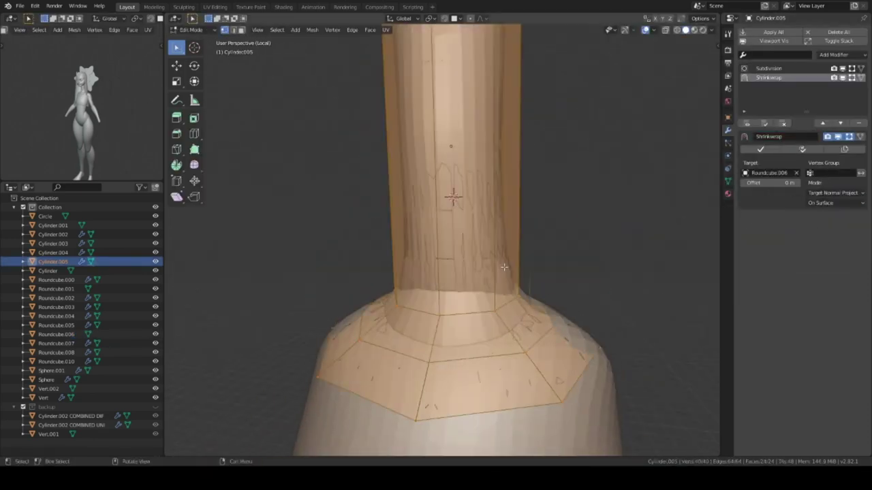
key("Tab")
middle_click_drag(469, 292, 521, 274)
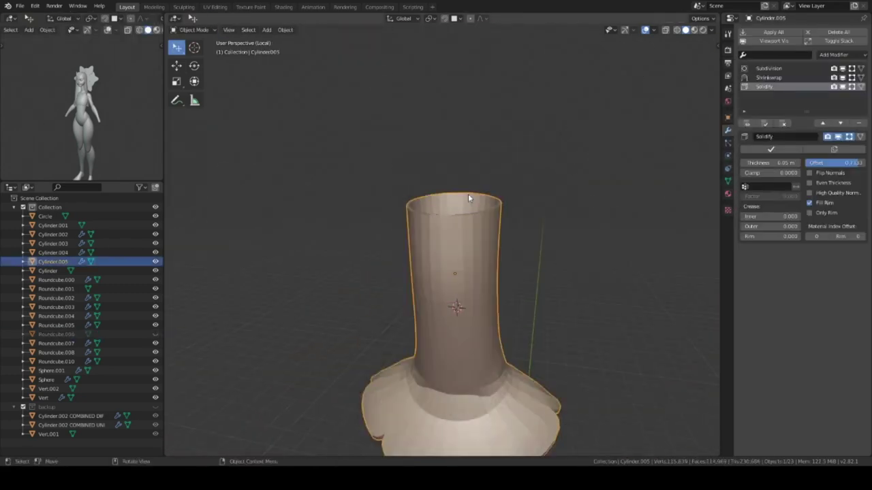
Sculpt the forehead and face with the Scrape/Peaks brush, checking from several angles
middle_click_drag(487, 254, 467, 301)
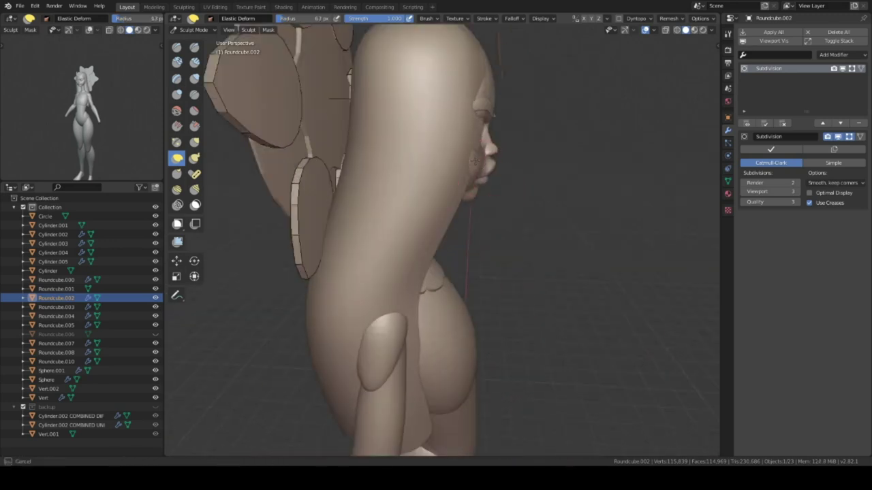
middle_click_drag(463, 226, 432, 234)
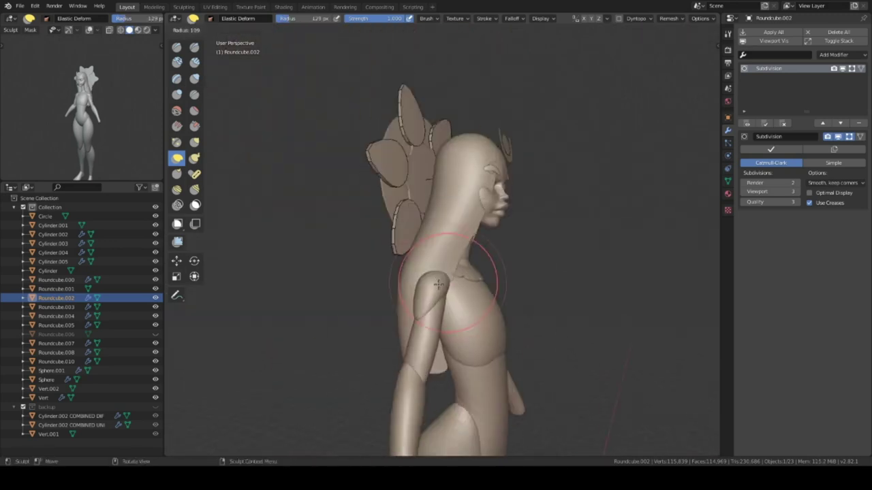
middle_click_drag(438, 284, 479, 281)
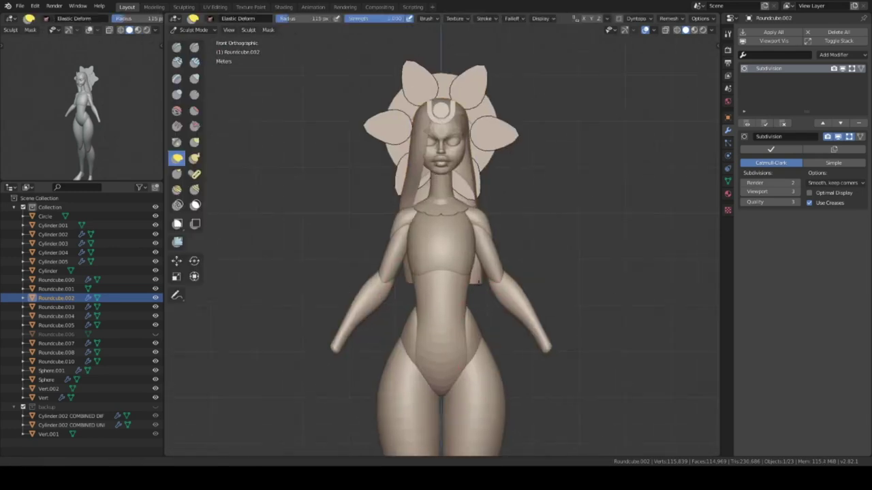
scroll(429, 273, "up", 2)
scroll(443, 238, "up", 3)
scroll(463, 210, "up", 2)
middle_click_drag(463, 210, 474, 229)
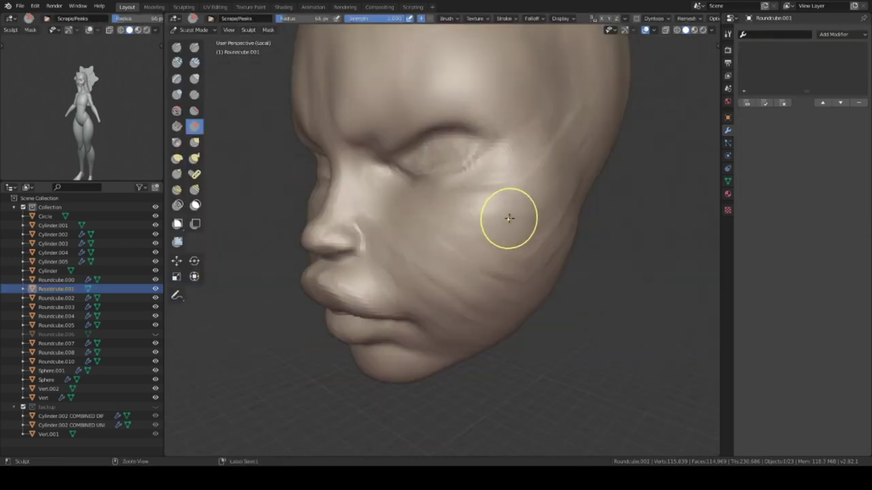
mouse_move(396, 216)
middle_mouse_down()
mouse_move(505, 212)
mouse_move(528, 237)
middle_mouse_up()
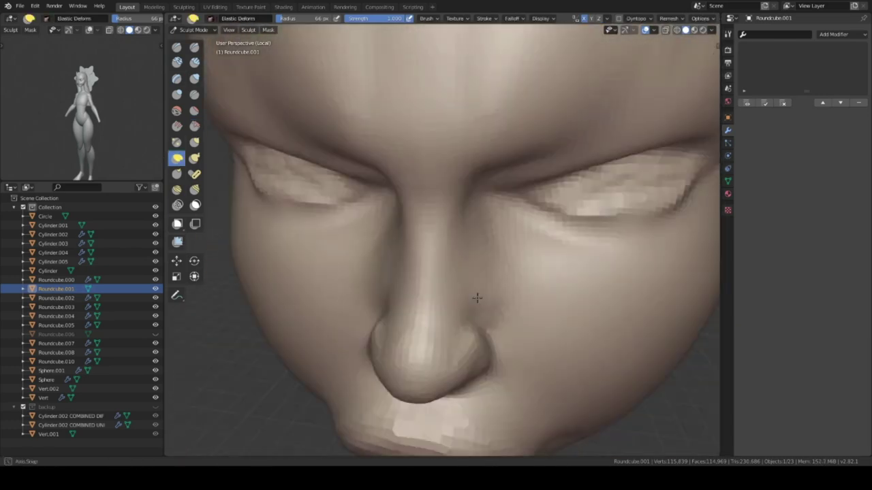
middle_click_drag(476, 298, 589, 247)
Build up the lips with Clay Strips and reshape them with Elastic Deform
left_click(462, 195)
mouse_move(462, 196)
middle_mouse_down()
mouse_move(493, 311)
mouse_move(522, 257)
mouse_move(468, 210)
mouse_move(499, 262)
mouse_move(423, 240)
mouse_move(494, 222)
mouse_move(506, 252)
mouse_move(403, 333)
mouse_move(448, 315)
mouse_move(442, 297)
mouse_move(399, 272)
mouse_move(538, 267)
middle_mouse_up()
scroll(499, 262, "down", 5)
scroll(506, 252, "up", 5)
scroll(529, 237, "down", 3)
scroll(402, 333, "up", 3)
left_click(176, 158)
middle_click_drag(463, 296, 481, 259)
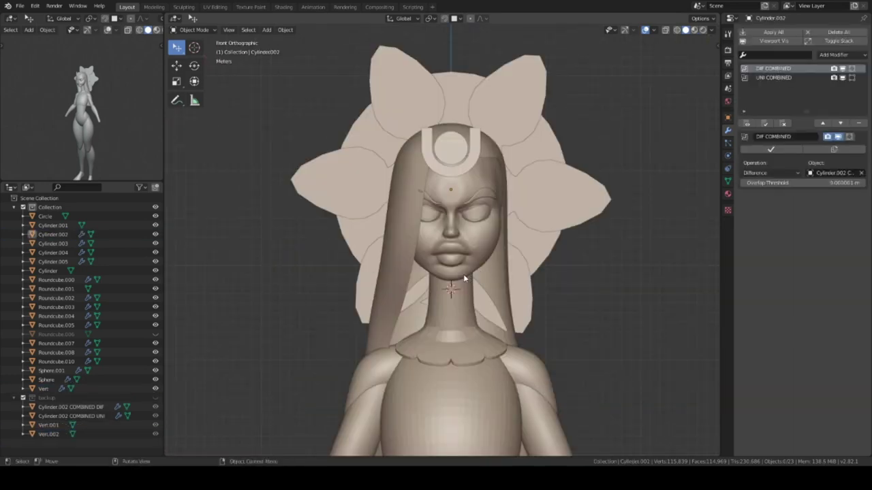
Isolate the head and refine the shape of the nose in Sculpt Mode
left_click(462, 274)
key("ctrl+Tab")
key("KP_Divide")
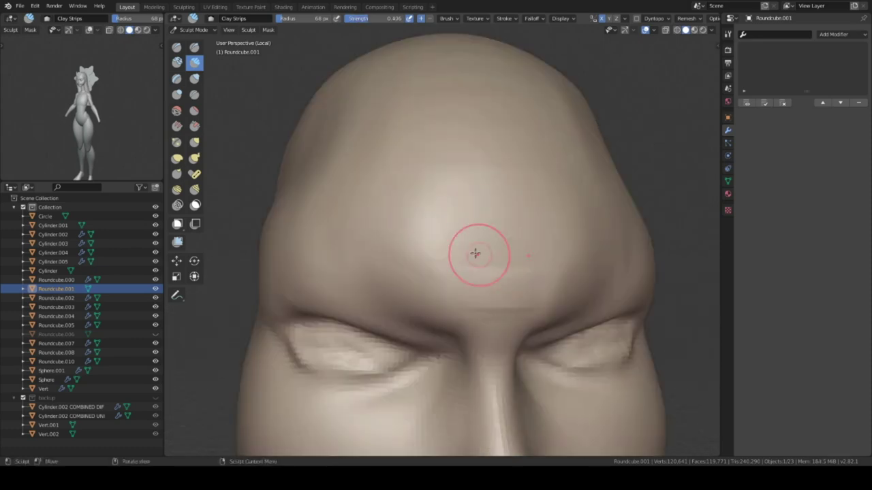
mouse_move(476, 253)
middle_mouse_down()
mouse_move(454, 234)
mouse_move(421, 242)
middle_mouse_up()
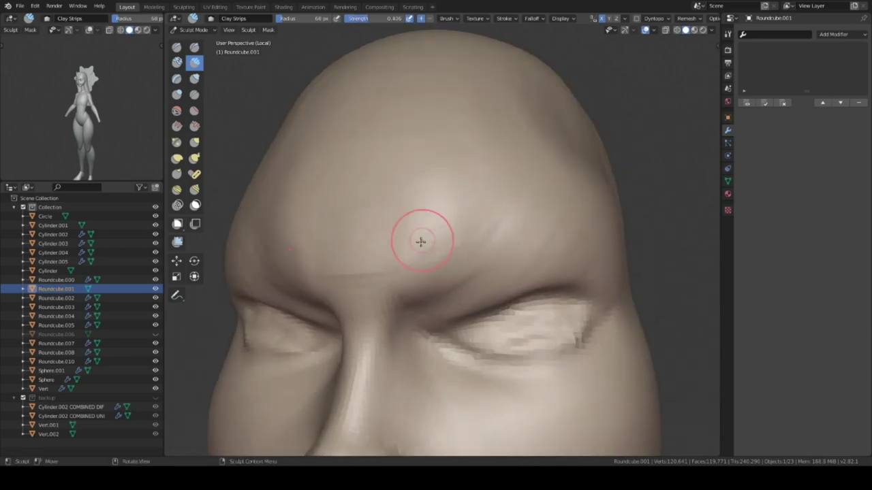
middle_click_drag(554, 221, 424, 300)
scroll(395, 222, "down", 2)
scroll(503, 265, "down", 2)
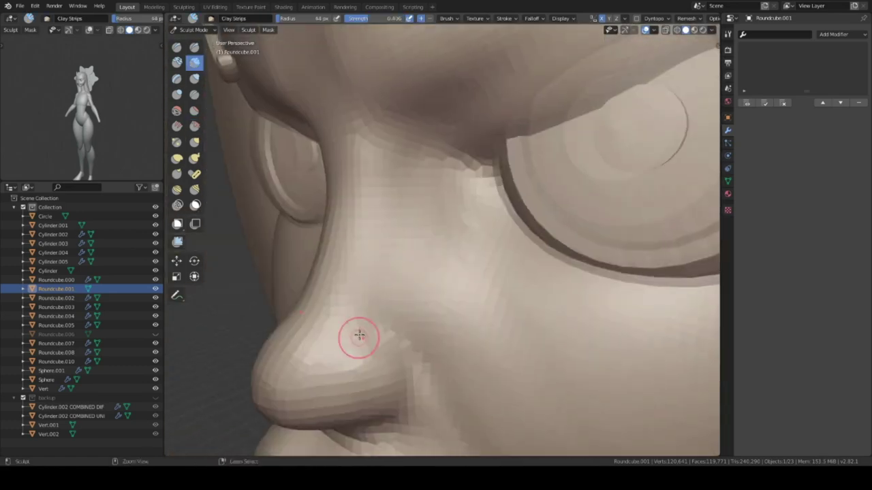
scroll(359, 335, "down", 5)
mouse_move(464, 321)
middle_mouse_down()
mouse_move(422, 279)
mouse_move(527, 259)
middle_mouse_up()
scroll(459, 327, "up", 4)
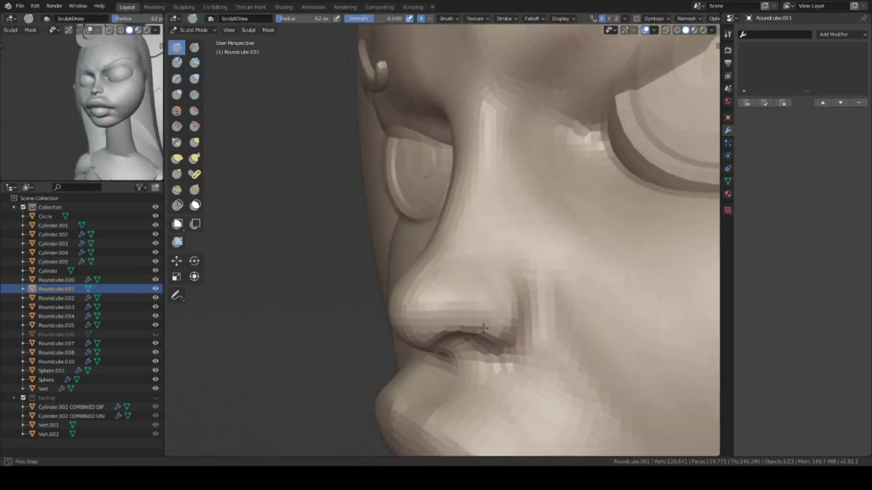
mouse_move(483, 329)
middle_mouse_down()
mouse_move(502, 268)
mouse_move(463, 340)
mouse_move(536, 316)
mouse_move(501, 229)
middle_mouse_up()
scroll(537, 316, "down", 5)
Adjust the eyebrow strip's vertices over the eye, then select the hair piece
key("ctrl+Tab")
left_click(501, 229)
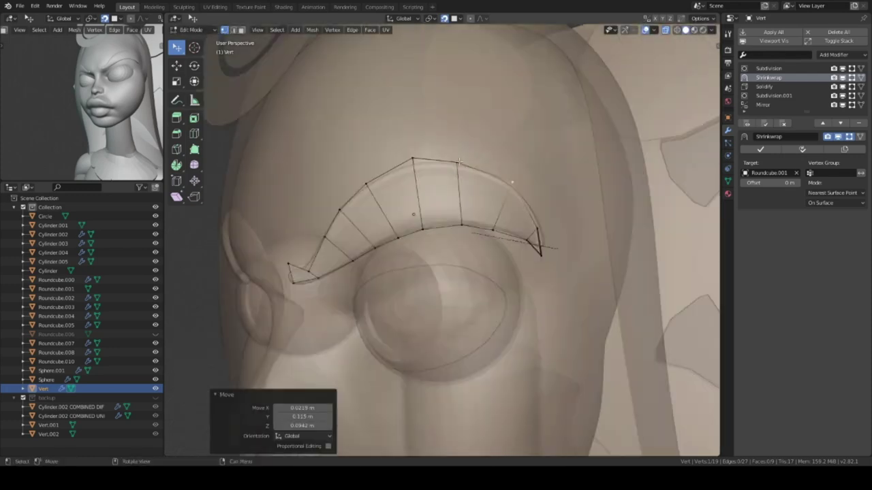
middle_click_drag(509, 244, 487, 201)
key("Tab")
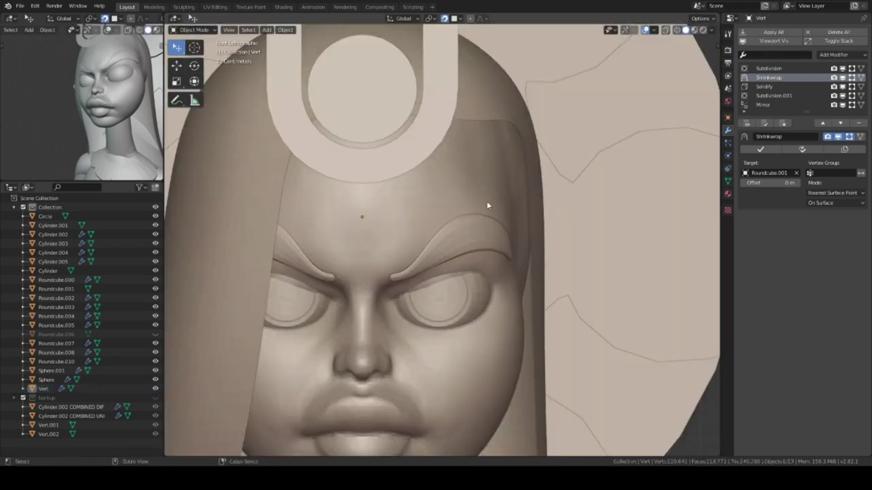
scroll(455, 246, "down", 4)
scroll(455, 247, "down", 3)
left_click(471, 317)
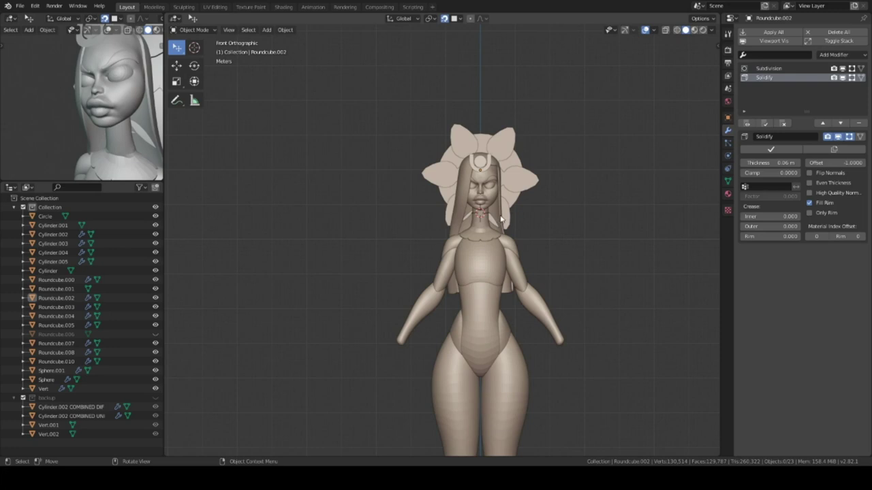
Inspect the isolated hair piece and start sculpting it around the face
key("KP_Divide")
key("Tab")
mouse_move(551, 261)
middle_mouse_down()
mouse_move(457, 269)
mouse_move(443, 225)
mouse_move(476, 204)
mouse_move(436, 191)
middle_mouse_up()
key("KP_Divide")
key("ctrl+Tab")
scroll(463, 225, "up", 5)
middle_click_drag(463, 225, 517, 170)
scroll(518, 171, "down", 5)
Turn on the wireframe overlay and adjust the sculpting brush settings
left_click(652, 30)
left_click(613, 143)
left_click(426, 19)
mouse_move(515, 223)
middle_mouse_down()
mouse_move(468, 152)
mouse_move(507, 109)
mouse_move(476, 204)
middle_mouse_up()
scroll(428, 282, "down", 3)
mouse_move(454, 265)
middle_mouse_down()
mouse_move(513, 201)
mouse_move(477, 273)
middle_mouse_up()
Separate the selected hair strip into its own object
key("Tab")
key("KP_Divide")
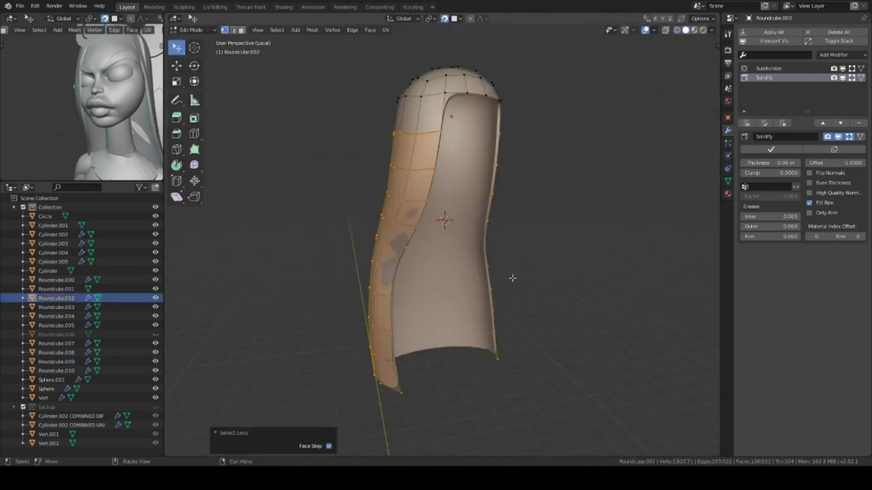
left_click(521, 268)
key("Tab")
key("KP_Divide")
key("ctrl+Tab")
mouse_move(487, 175)
middle_mouse_down()
mouse_move(463, 224)
mouse_move(584, 204)
mouse_move(466, 252)
middle_mouse_up()
mouse_move(441, 295)
middle_mouse_down()
mouse_move(453, 321)
mouse_move(78, 109)
mouse_move(552, 248)
mouse_move(527, 264)
middle_mouse_up()
scroll(527, 264, "down", 3)
Enlarge and subdivide the new strand, stretching it down behind the figure to her feet
key("ctrl+Tab")
scroll(464, 259, "down", 3)
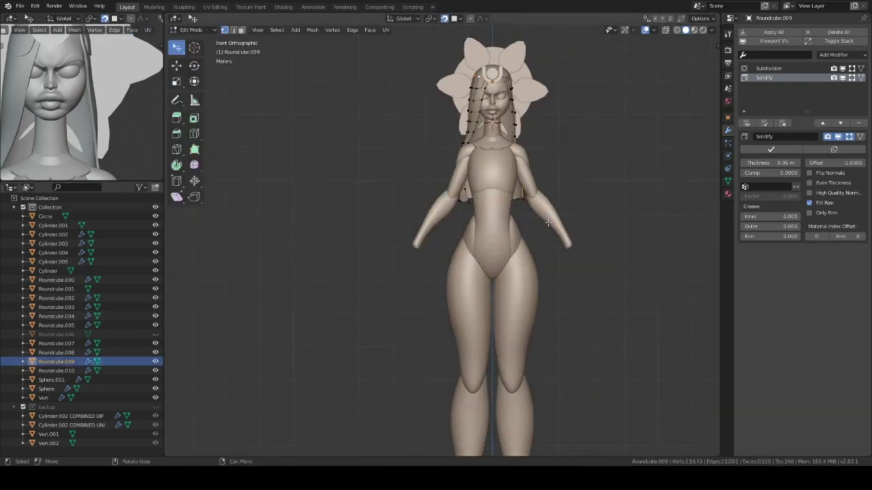
left_click(547, 272)
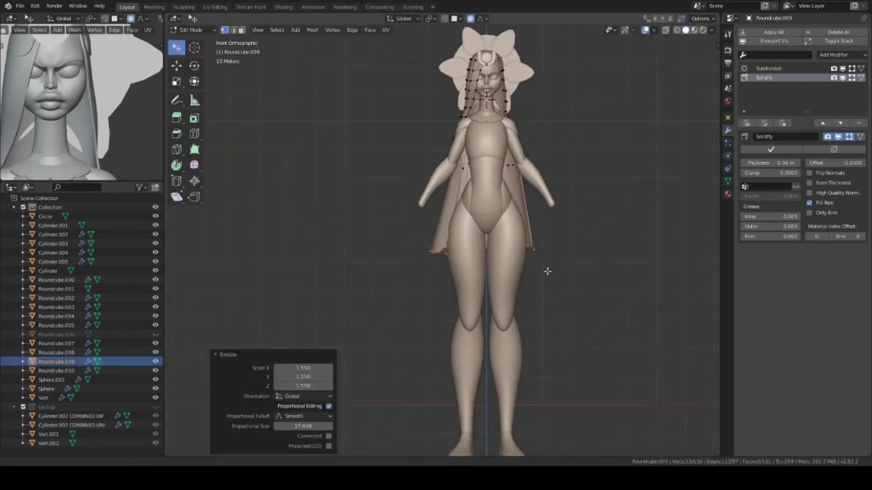
scroll(487, 267, "up", 2)
right_click(578, 234)
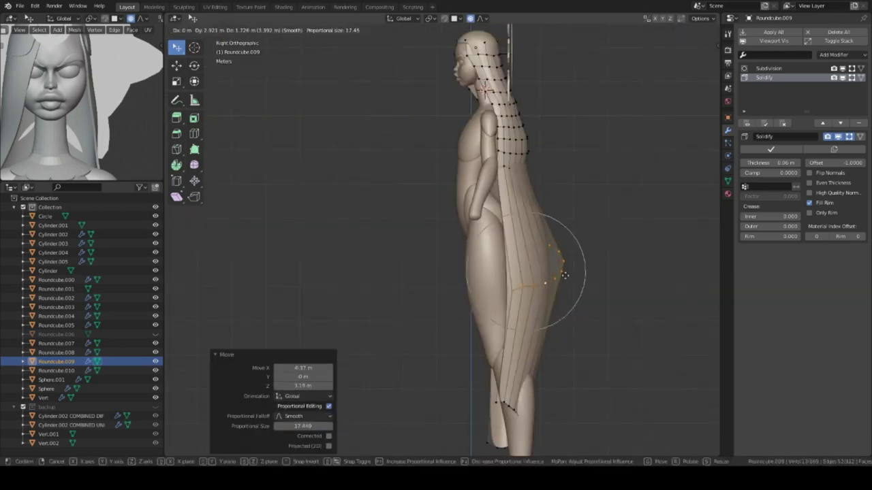
left_click(549, 343)
scroll(539, 279, "up", 3)
scroll(505, 275, "down", 5)
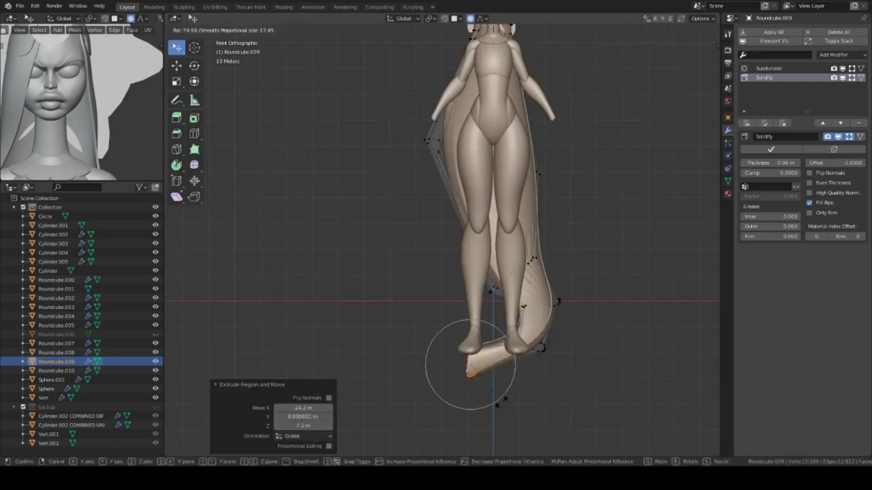
scroll(549, 351, "up", 3)
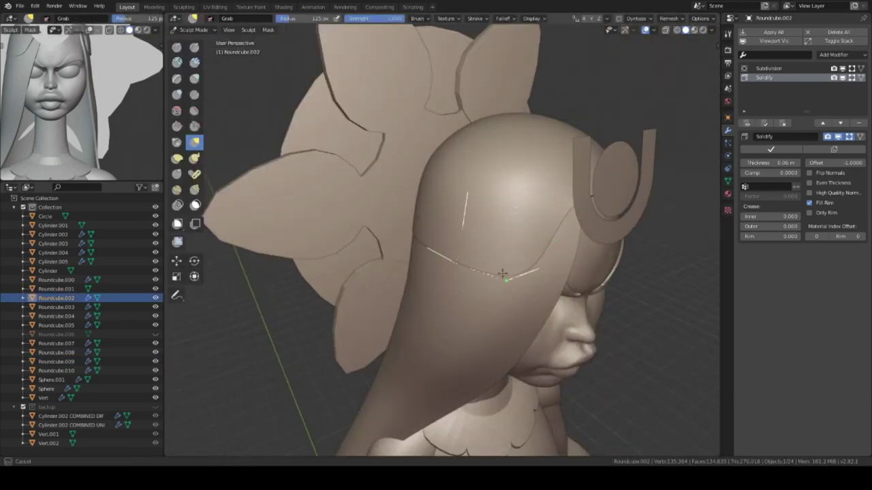
Add a Mirror modifier to the headdress ring across its centre
middle_click_drag(433, 63, 540, 155)
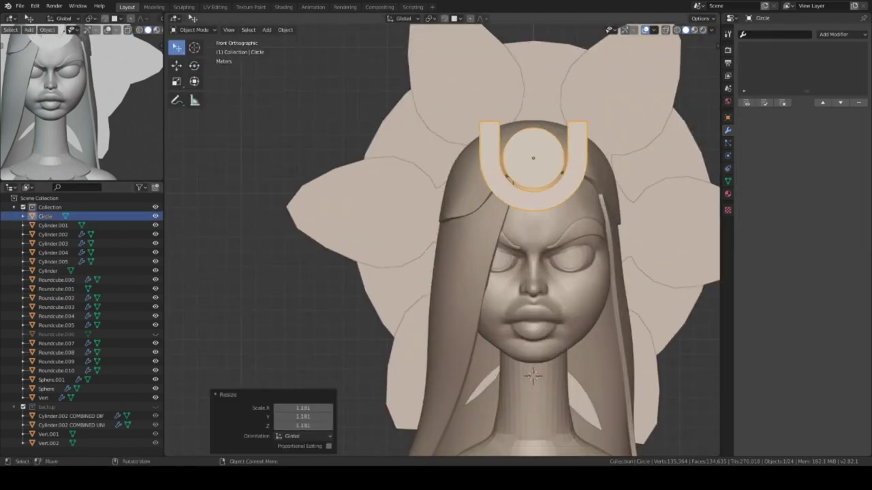
left_click(833, 34)
left_click(708, 145)
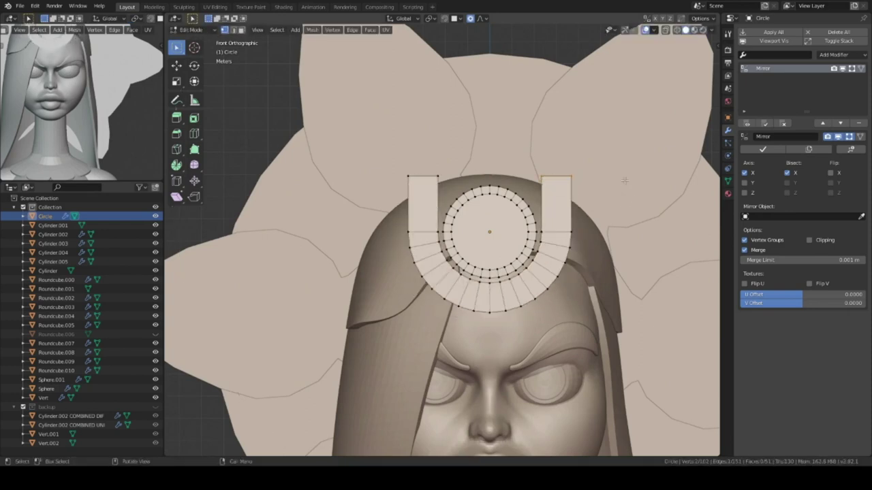
key("Tab")
Return to the front of the face and begin repositioning the eyelid curve's points
scroll(557, 181, "up", 2)
key("Tab")
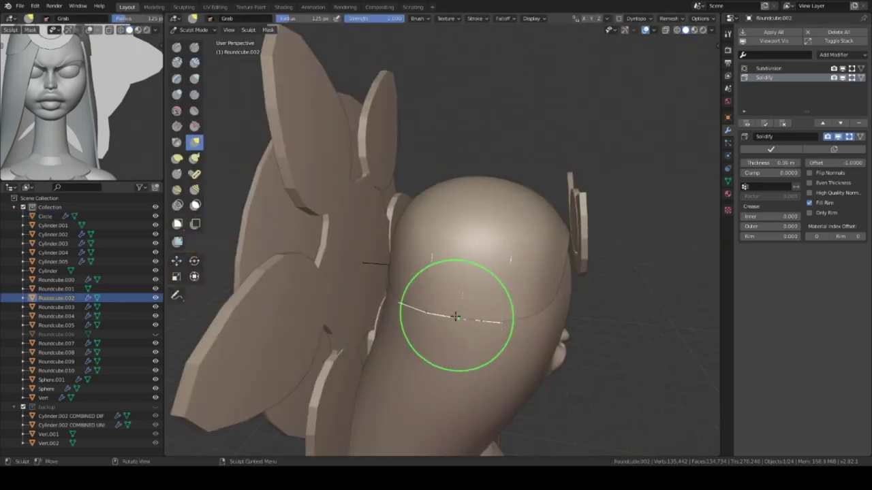
middle_click_drag(390, 320, 549, 258)
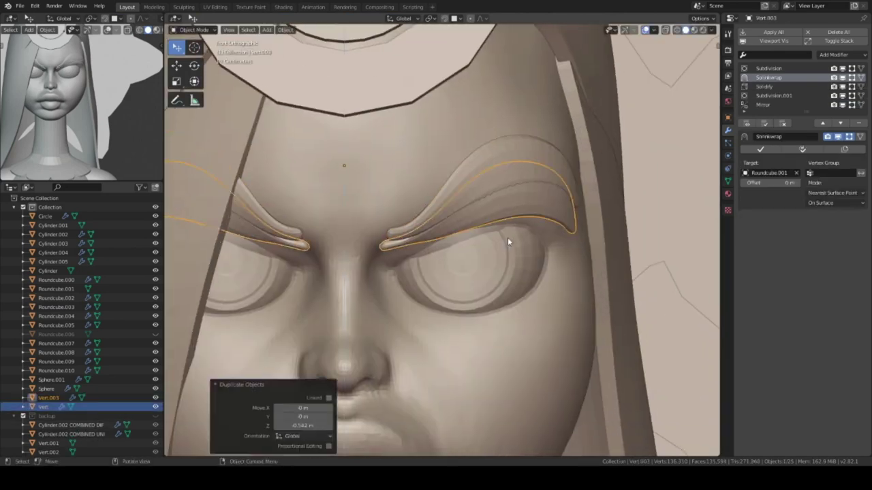
key("Tab")
Reposition the eyelid curve's points around the eye with several moves
mouse_move(507, 242)
middle_mouse_down()
mouse_move(540, 295)
mouse_move(549, 172)
mouse_move(524, 259)
mouse_move(496, 308)
mouse_move(484, 199)
mouse_move(472, 290)
middle_mouse_up()
key("g")
left_click(540, 295)
key("g")
left_click(518, 279)
key("g")
left_click(484, 199)
Move more eyelid points along the brow, checking the Shrinkwrap modifier settings
key("g")
left_click(472, 290)
left_click(807, 77)
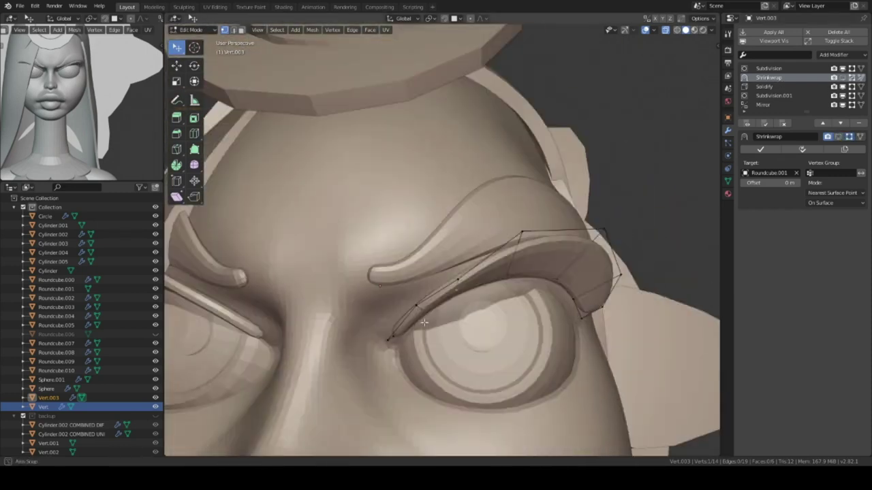
mouse_move(518, 273)
middle_mouse_down()
mouse_move(539, 223)
mouse_move(525, 282)
mouse_move(442, 190)
mouse_move(437, 285)
mouse_move(462, 312)
mouse_move(480, 311)
mouse_move(467, 320)
mouse_move(501, 293)
mouse_move(426, 282)
mouse_move(428, 250)
mouse_move(350, 273)
mouse_move(499, 292)
mouse_move(438, 253)
mouse_move(428, 224)
mouse_move(471, 242)
mouse_move(400, 234)
mouse_move(484, 312)
mouse_move(411, 250)
mouse_move(467, 331)
mouse_move(425, 311)
mouse_move(454, 239)
mouse_move(464, 260)
mouse_move(425, 288)
mouse_move(580, 308)
mouse_move(565, 243)
mouse_move(464, 267)
mouse_move(537, 312)
mouse_move(450, 341)
mouse_move(463, 343)
middle_mouse_up()
key("g")
left_click(539, 223)
Leave the curve, select the face mesh, and reshape the nose with Elastic Deform
key("Tab")
left_click(462, 312)
key("ctrl+Tab")
key("x")
key("ctrl+z")
key("ctrl+Tab")
Place the mirrored round-cube breast on the chest and sculpt its shape
scroll(449, 341, "down", 5)
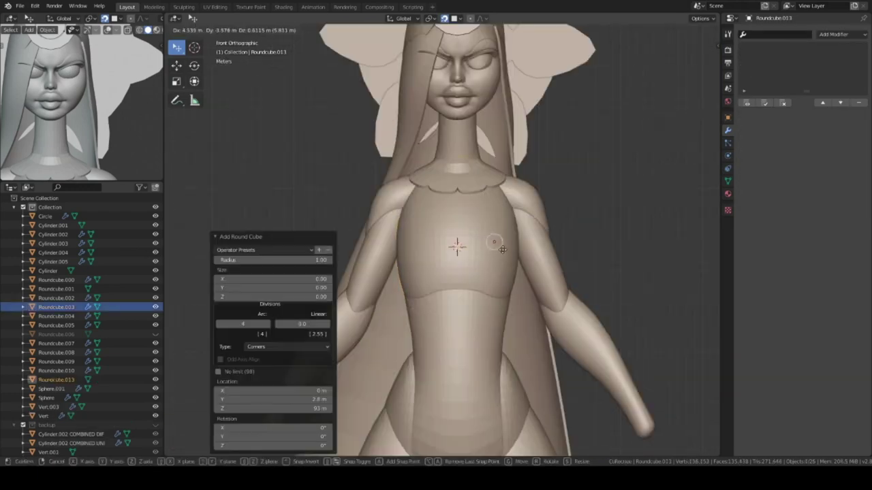
mouse_move(543, 291)
middle_mouse_down()
mouse_move(534, 292)
mouse_move(568, 282)
mouse_move(536, 175)
mouse_move(564, 253)
mouse_move(516, 179)
mouse_move(409, 184)
mouse_move(497, 261)
mouse_move(460, 273)
mouse_move(354, 352)
mouse_move(443, 302)
mouse_move(449, 267)
mouse_move(409, 250)
mouse_move(467, 266)
mouse_move(612, 339)
mouse_move(525, 263)
mouse_move(584, 273)
mouse_move(536, 156)
mouse_move(487, 212)
mouse_move(486, 263)
middle_mouse_up()
key("ctrl+Tab")
Select the body and sculpt the hips with Elastic Deform
key("ctrl+Tab")
left_click_drag(477, 279, 522, 298)
mouse_move(522, 298)
middle_mouse_down()
mouse_move(498, 299)
mouse_move(490, 257)
mouse_move(470, 279)
mouse_move(490, 272)
mouse_move(462, 281)
mouse_move(443, 257)
mouse_move(599, 296)
mouse_move(499, 312)
mouse_move(498, 187)
mouse_move(481, 316)
mouse_move(511, 198)
mouse_move(533, 230)
middle_mouse_up()
scroll(498, 300, "down", 3)
left_click(499, 315)
key("ctrl+Tab")
scroll(490, 257, "up", 5)
scroll(499, 312, "up", 3)
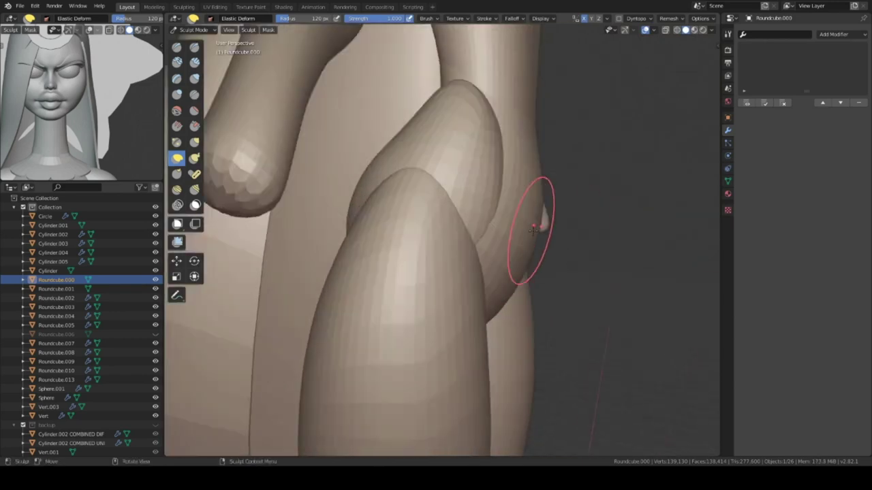
key("ctrl+Tab")
Select and frame the arm, then move it into a new position
scroll(502, 290, "down", 5)
middle_click_drag(502, 291, 431, 267)
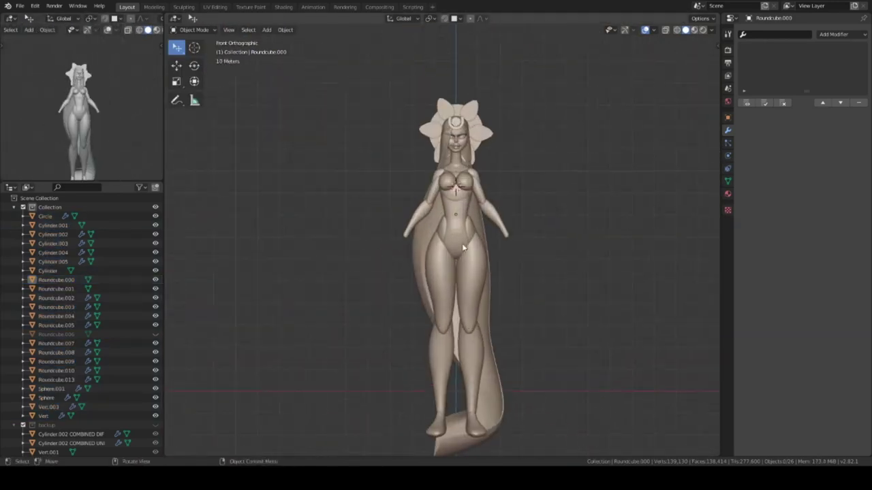
left_click(462, 248)
key("KP_Decimal")
left_click_drag(513, 198, 521, 194)
mouse_move(521, 193)
middle_mouse_down()
mouse_move(528, 185)
mouse_move(401, 177)
middle_mouse_up()
key("KP_1")
Adjust the forearm along its length in front view, then mark a spot beside the figure
key("g")
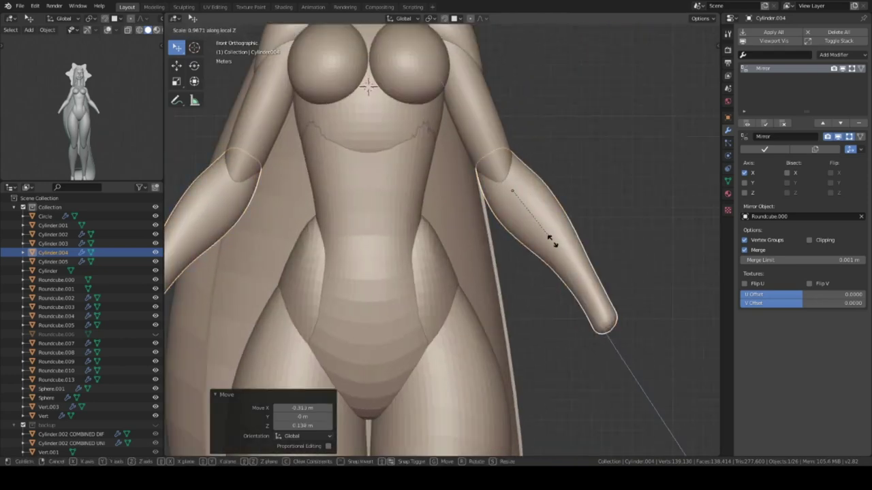
middle_click_drag(525, 161, 613, 233)
key("KP_1")
scroll(523, 263, "up", 2)
left_click(478, 171)
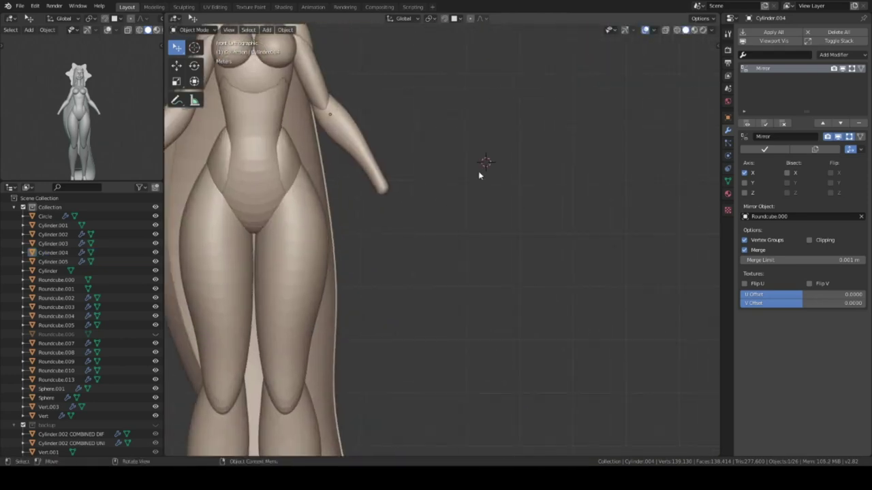
key("q")
left_click(492, 175)
Scale up the new Roundcube, isolate it in local view, and sculpt it into an elongated curved palm
key("s")
left_click(545, 264)
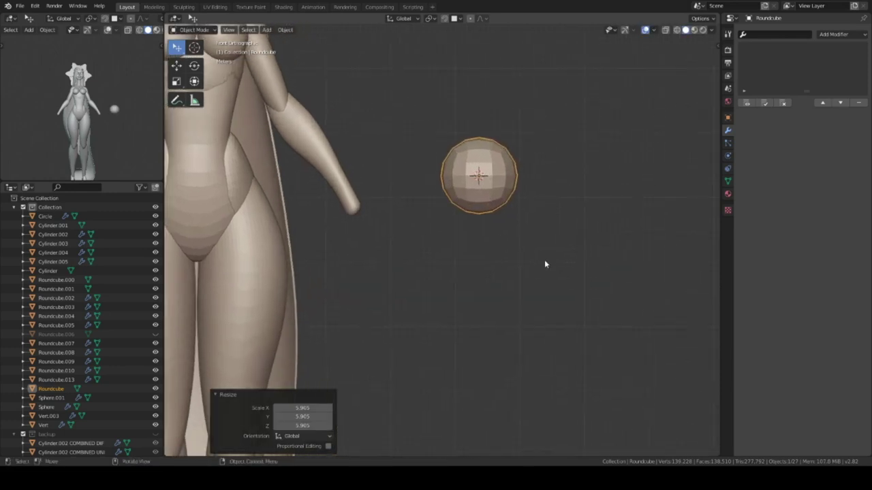
scroll(508, 229, "up", 1)
key("s")
mouse_move(526, 205)
middle_mouse_down()
mouse_move(453, 195)
mouse_move(445, 280)
middle_mouse_up()
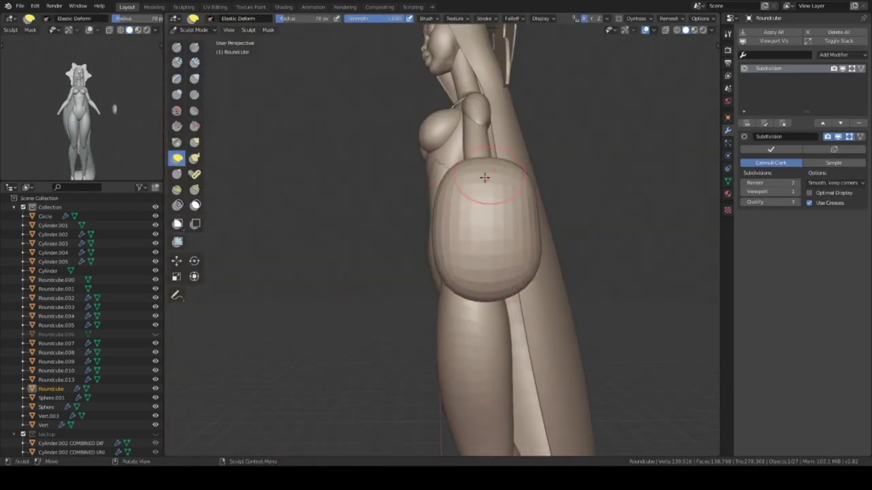
key("KP_Divide")
middle_click_drag(484, 177, 506, 244)
key("q")
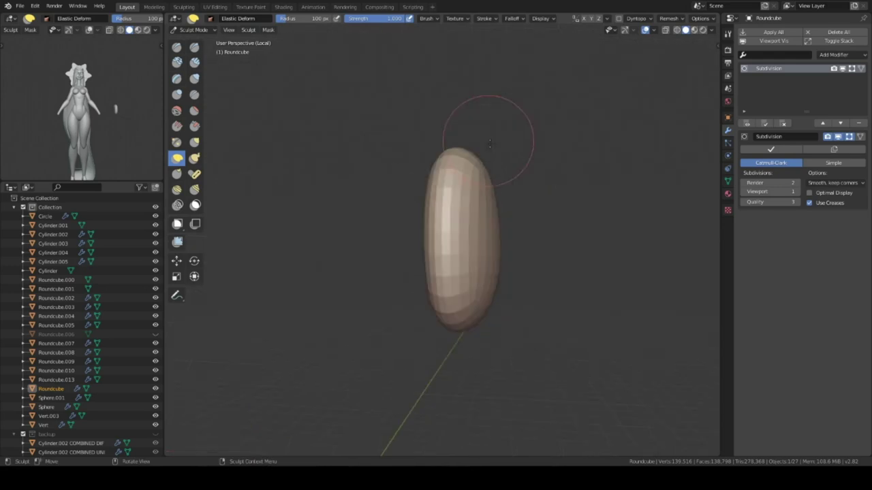
left_click_drag(439, 176, 477, 185)
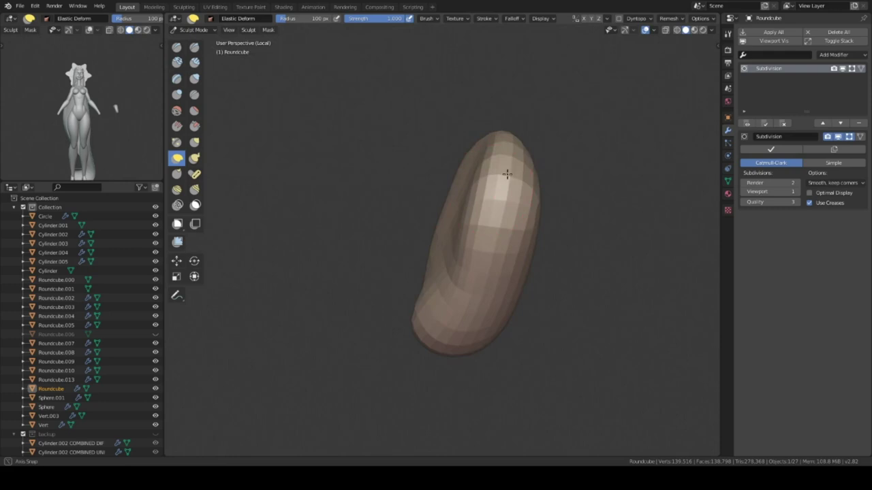
Add a small round cube below the palm and scale it up
key("shift+a")
left_click(572, 360)
key("s")
left_click(530, 337)
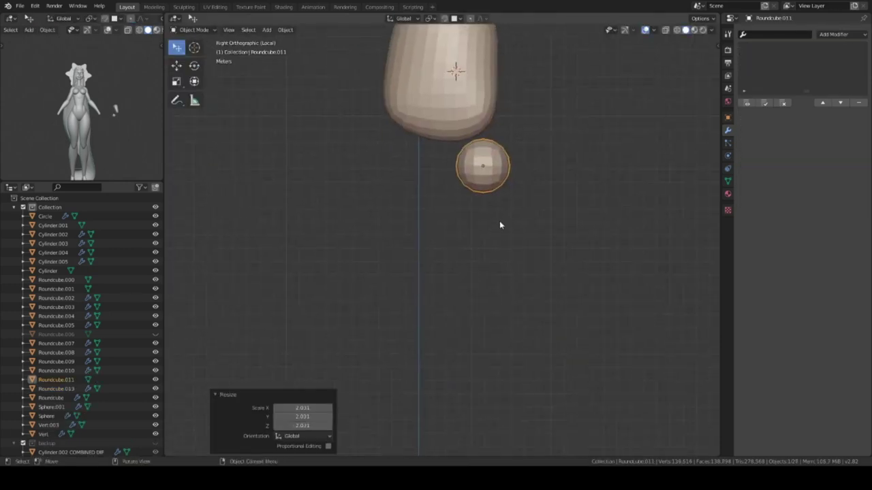
left_click(527, 298)
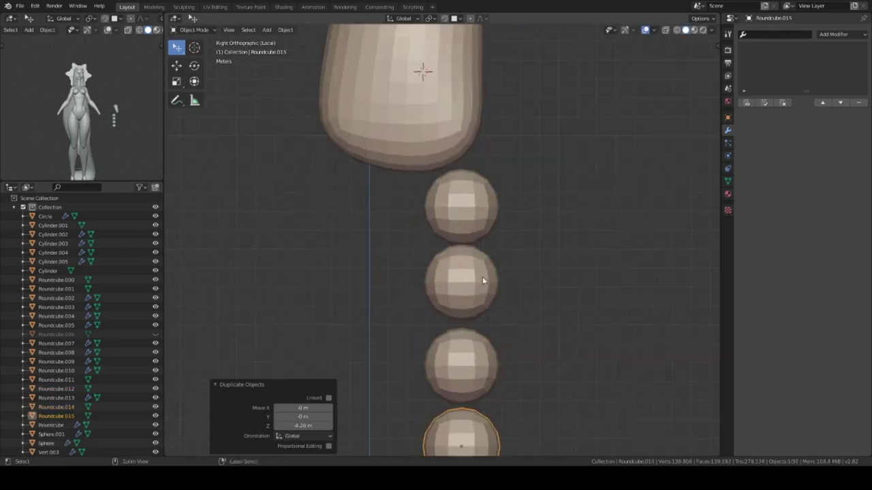
Duplicate the segments downward and stretch alternating ones into capsules along Z
key("s")
key("z")
left_click(493, 302)
key("s")
key("z")
left_click(482, 354)
key("shift+d")
key("z")
key("s")
key("z")
left_click(485, 288)
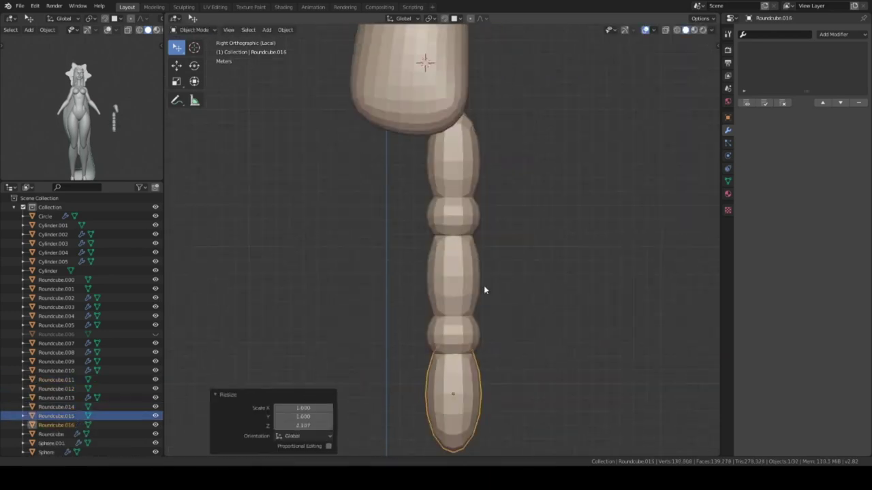
Sculpt the top finger segment in Sculpt Mode
scroll(481, 194, "up", 3)
left_click(481, 194)
middle_click_drag(488, 199, 416, 189)
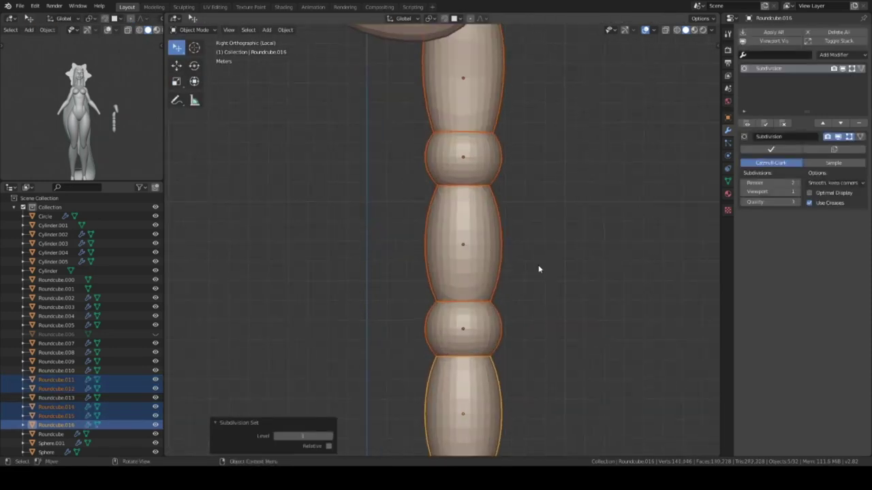
key("ctrl+Tab")
mouse_move(515, 288)
middle_mouse_down()
mouse_move(471, 230)
mouse_move(511, 141)
mouse_move(408, 232)
mouse_move(553, 266)
middle_mouse_up()
mouse_move(472, 249)
middle_mouse_down()
mouse_move(473, 286)
mouse_move(442, 214)
middle_mouse_up()
middle_click_drag(493, 345, 482, 373)
mouse_move(468, 245)
middle_mouse_down()
mouse_move(487, 253)
mouse_move(456, 297)
middle_mouse_up()
key("ctrl+Tab")
Sculpt the fingertip capsule and the lower finger segment
left_click(456, 298)
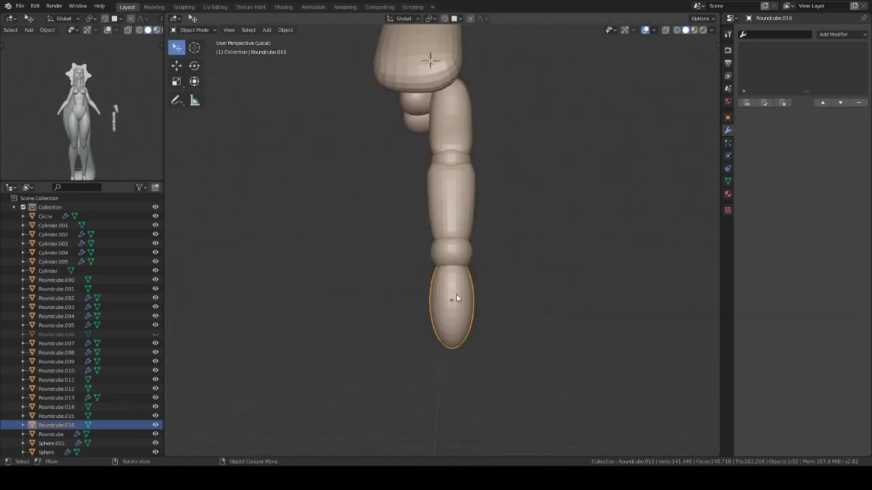
left_click(460, 211)
key("ctrl+Tab")
middle_click_drag(467, 233, 518, 212)
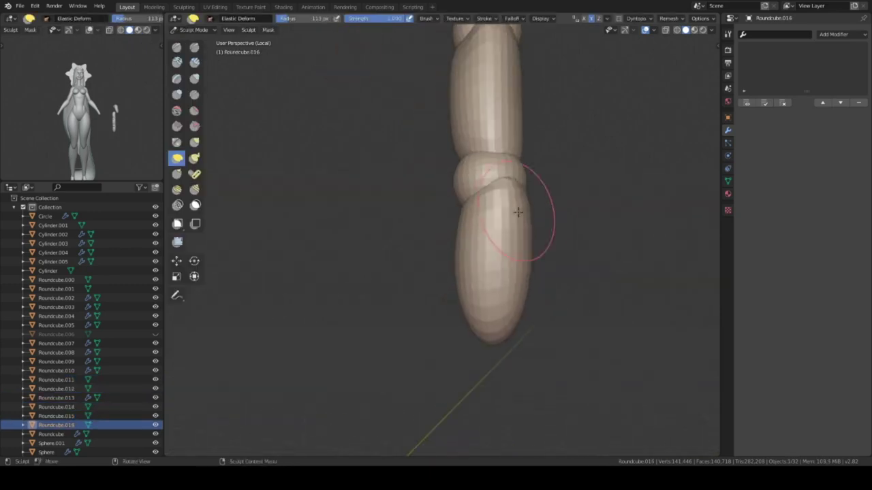
mouse_move(491, 335)
middle_mouse_down()
mouse_move(467, 282)
mouse_move(514, 185)
mouse_move(510, 198)
mouse_move(496, 197)
mouse_move(456, 146)
mouse_move(581, 219)
middle_mouse_up()
key("ctrl+Tab")
left_click(477, 198)
key("ctrl+Tab")
scroll(516, 195, "up", 5)
Sculpt the remaining middle finger segments
key("ctrl+Tab")
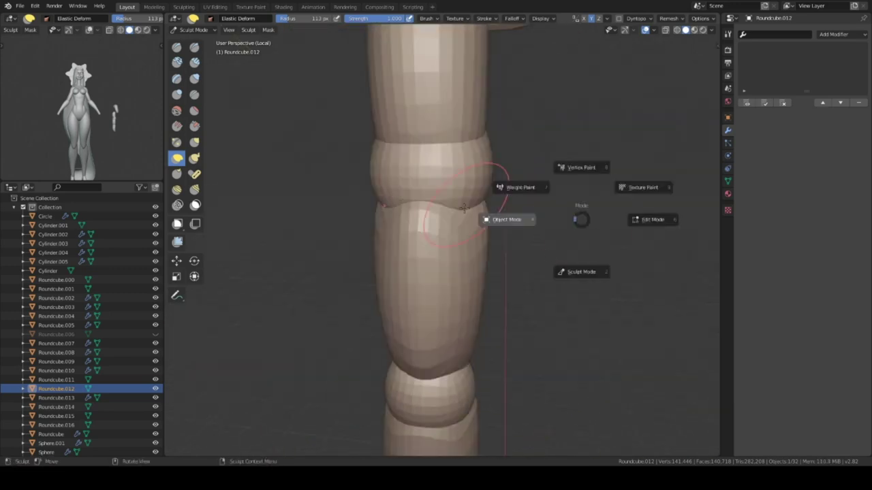
left_click(463, 208)
left_click(496, 195)
key("ctrl+Tab")
middle_click_drag(497, 195, 481, 292, "alt")
mouse_move(463, 252)
middle_mouse_down()
mouse_move(486, 298)
mouse_move(564, 292)
middle_mouse_up()
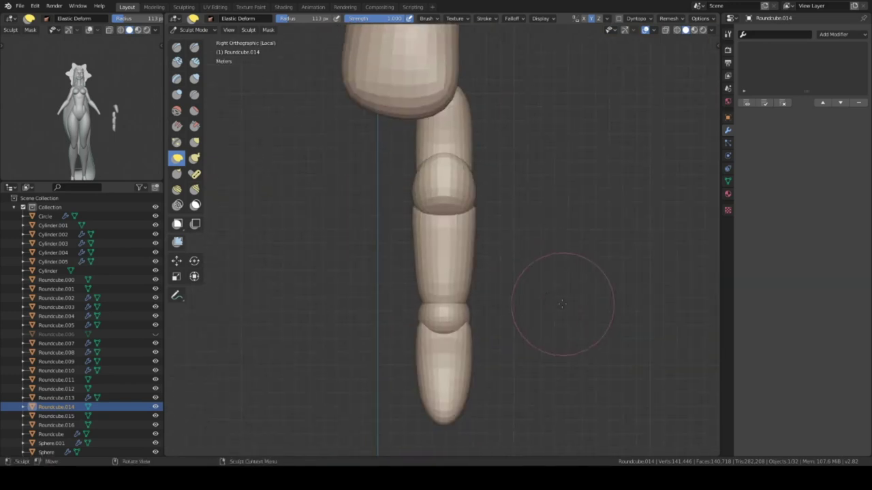
scroll(454, 259, "up", 3)
mouse_move(454, 259)
middle_mouse_down()
mouse_move(521, 292)
mouse_move(461, 311)
mouse_move(418, 294)
middle_mouse_up()
scroll(465, 314, "down", 3)
key("ctrl+Tab")
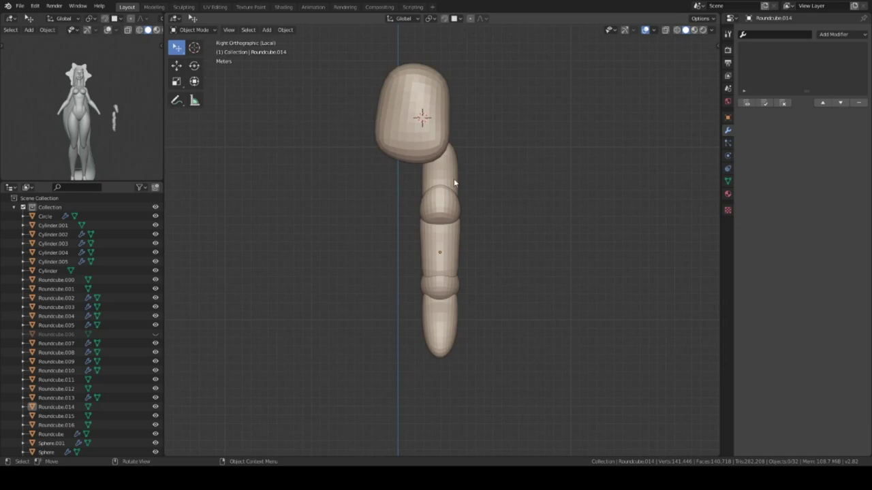
Parent the finger segments into one chain with Ctrl+P
scroll(470, 184, "up", 1)
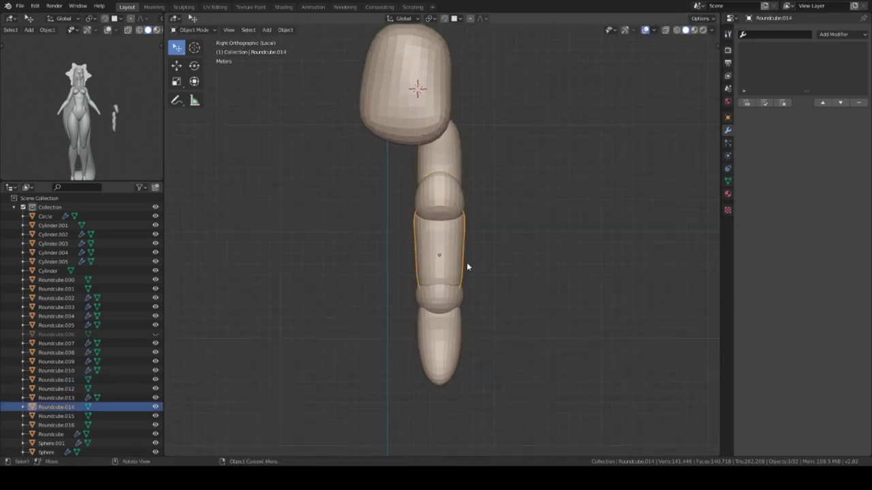
key("ctrl+p")
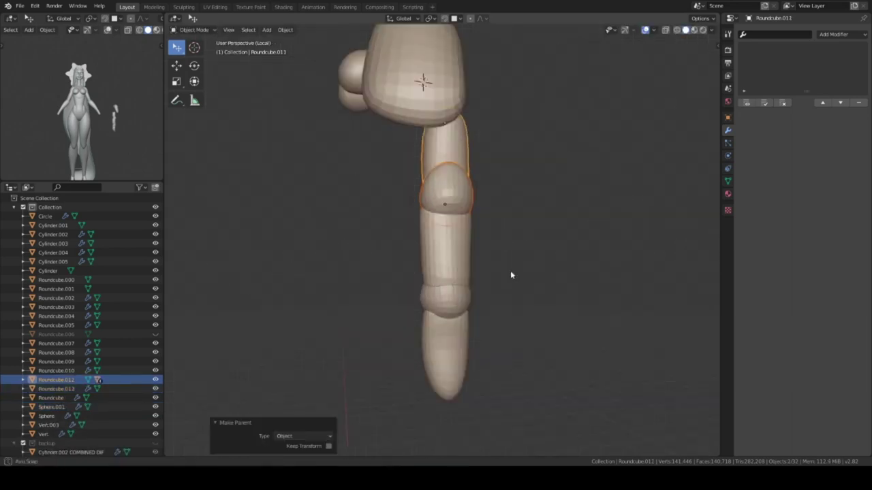
left_click(450, 354)
key("r")
key("ctrl+z")
key("KP_3")
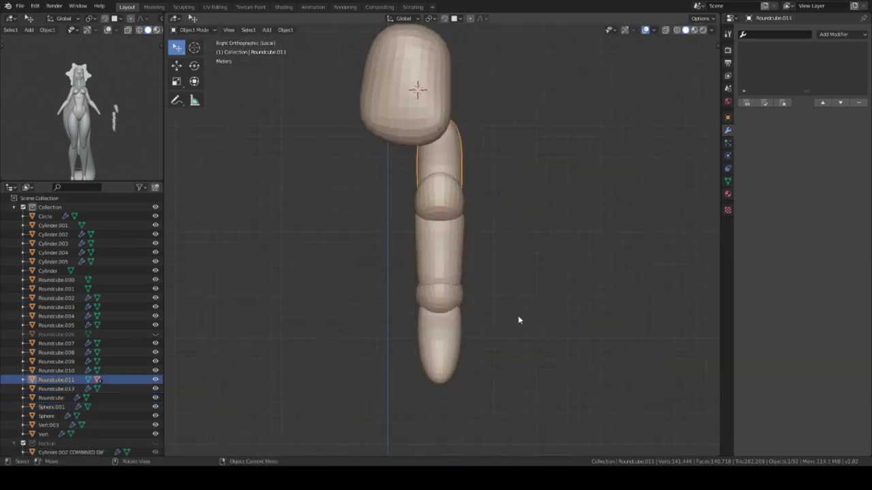
Thin the top segment and bend the finger toward the palm
left_click(491, 321)
mouse_move(490, 320)
middle_mouse_down()
mouse_move(545, 356)
mouse_move(411, 280)
mouse_move(570, 278)
mouse_move(461, 273)
middle_mouse_up()
key("KP_3")
key("g")
left_click(486, 263)
key("s")
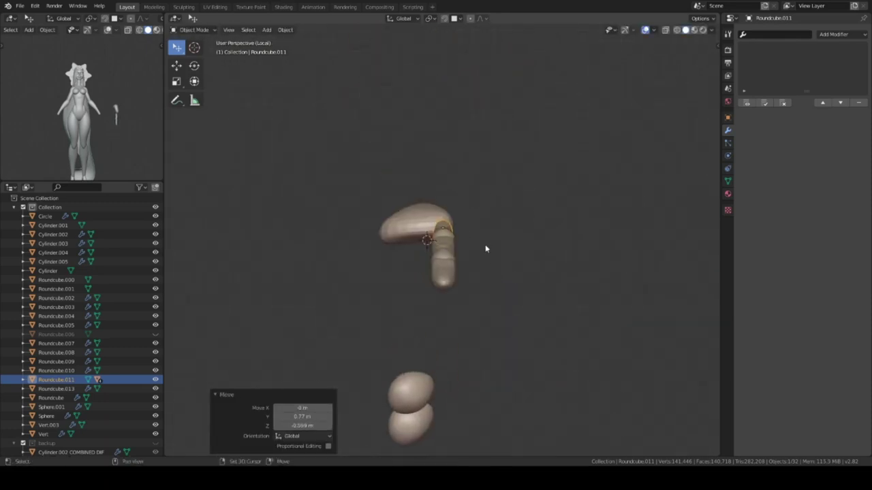
left_click(529, 338)
left_click(462, 327)
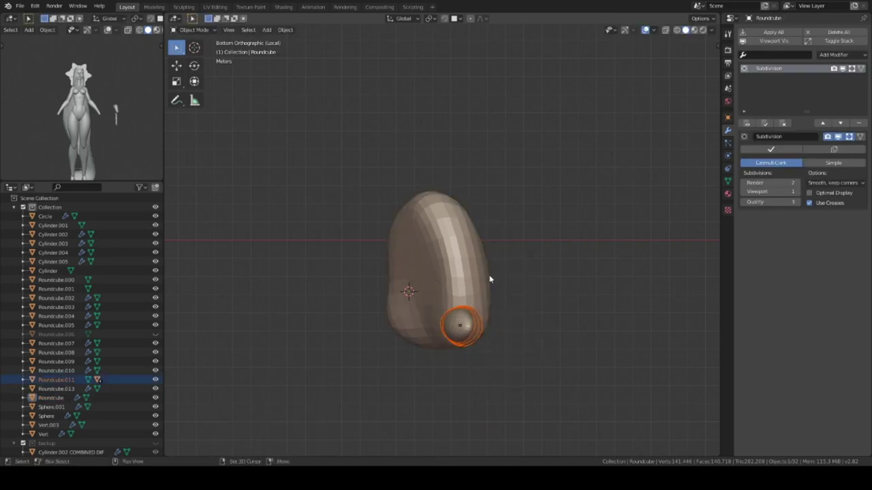
Resize the finger piece and move it up against the palm
mouse_move(531, 201)
middle_mouse_down()
mouse_move(476, 245)
mouse_move(442, 204)
mouse_move(449, 159)
mouse_move(393, 181)
middle_mouse_up()
key("s")
left_click(421, 193)
key("g")
left_click(463, 204)
Select and resize individual finger segments, checking the hand from below and the side
left_click(494, 225)
mouse_move(494, 224)
middle_mouse_down()
mouse_move(484, 87)
mouse_move(488, 281)
middle_mouse_up()
mouse_move(533, 252)
middle_mouse_down()
mouse_move(513, 280)
mouse_move(414, 296)
middle_mouse_up()
left_click(415, 296)
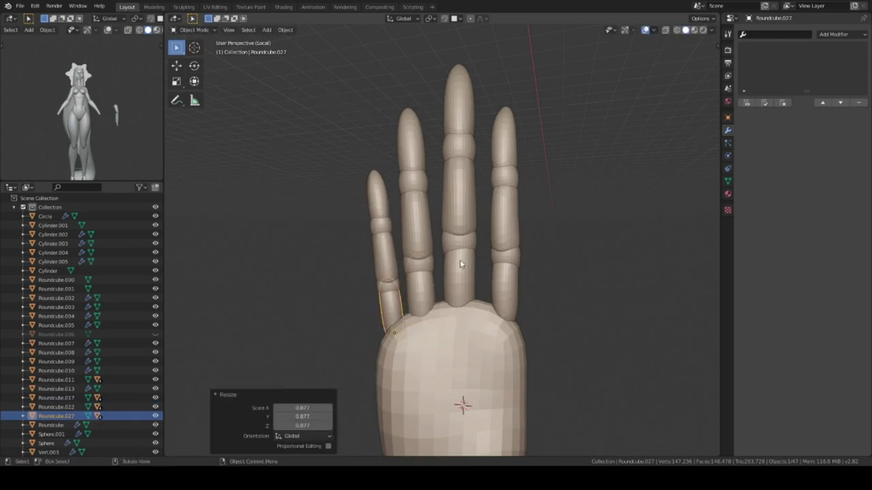
key("alt+a")
middle_click_drag(460, 264, 470, 233)
left_click(515, 294)
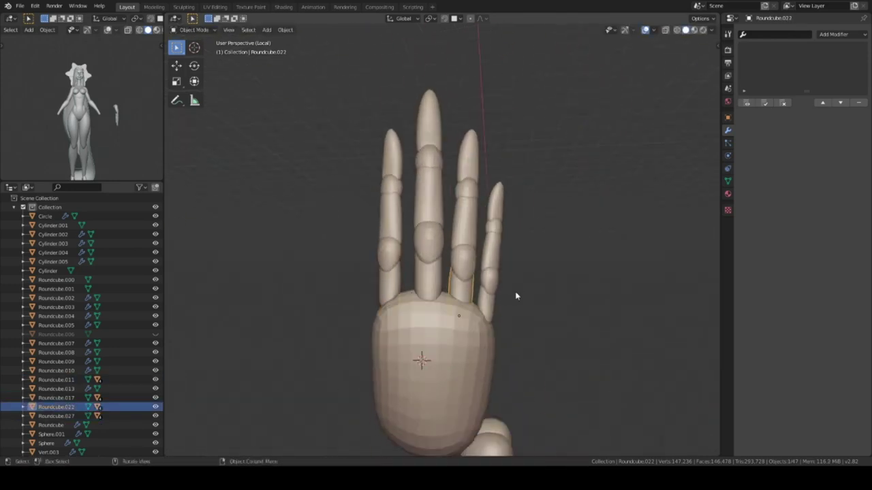
mouse_move(486, 302)
middle_mouse_down()
mouse_move(483, 211)
mouse_move(381, 225)
mouse_move(346, 189)
mouse_move(490, 220)
mouse_move(517, 243)
mouse_move(474, 189)
mouse_move(427, 215)
mouse_move(467, 270)
middle_mouse_up()
Sculpt the little finger's base piece and check the hand from back and side views
left_click(483, 210)
scroll(454, 247, "up", 3)
key("ctrl+Tab")
key("ctrl+Tab")
left_click(467, 269)
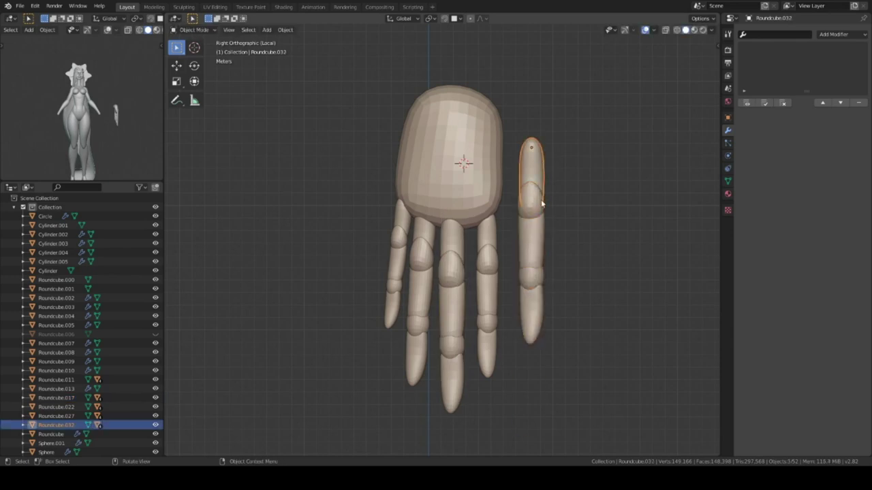
key("ctrl+KP_1")
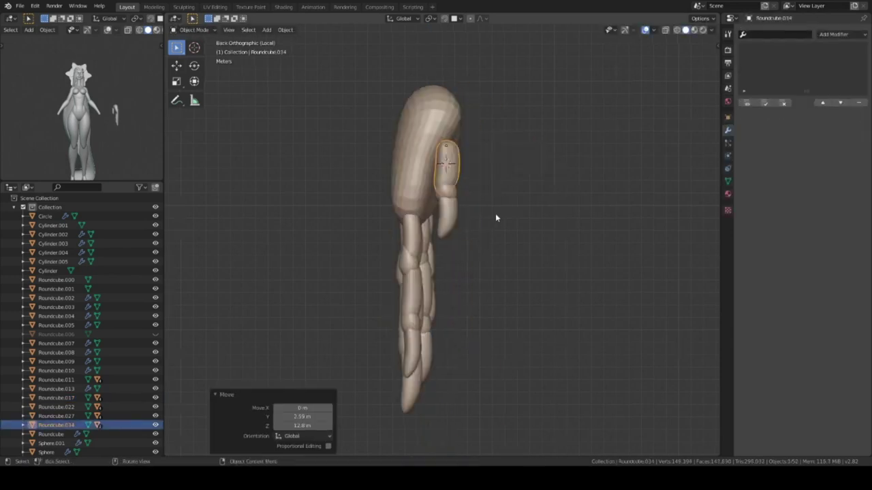
key("ctrl+KP_3")
Position the thumb piece on the palm, apply its scale, and begin moving the hand pieces
key("Escape")
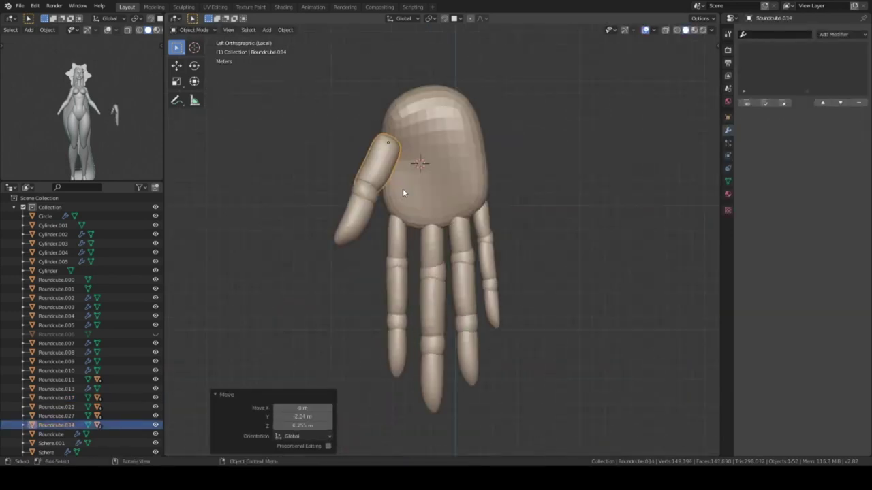
left_click(403, 188)
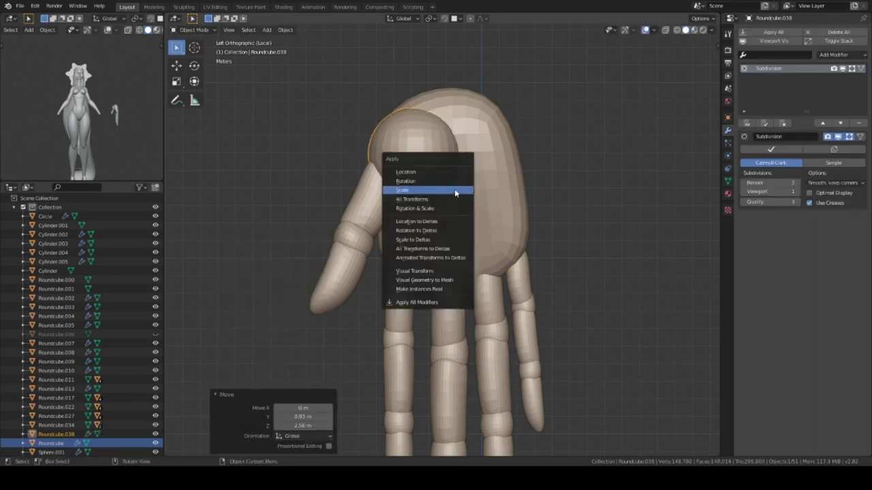
left_click(461, 223)
mouse_move(461, 223)
middle_mouse_down()
mouse_move(356, 232)
mouse_move(419, 199)
middle_mouse_up()
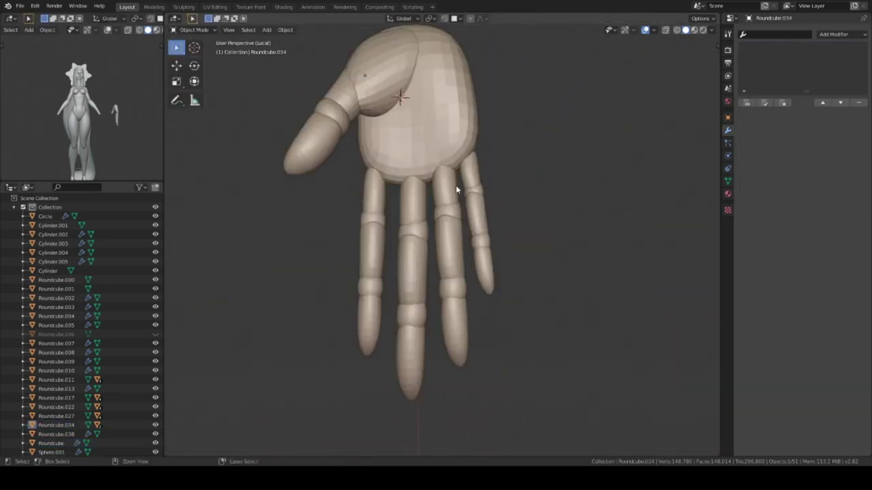
left_click(447, 204)
key("g")
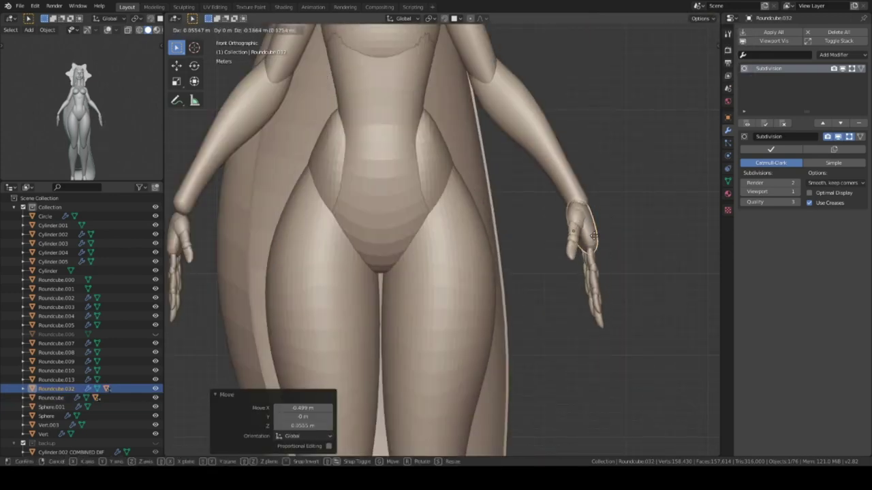
Nudge the hand against the hip, then copy the hand pieces onto the other arm
key("KP_3")
key("g")
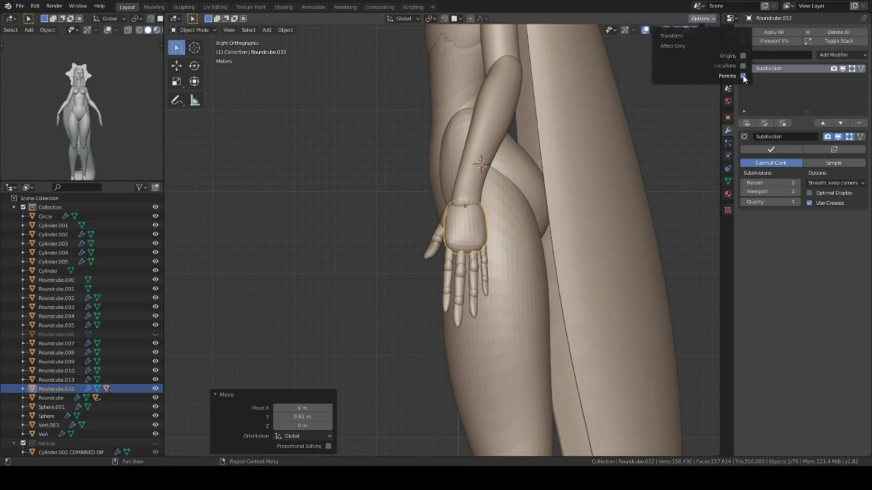
key("KP_1")
left_click_drag(623, 237, 667, 307)
key("ctrl+c")
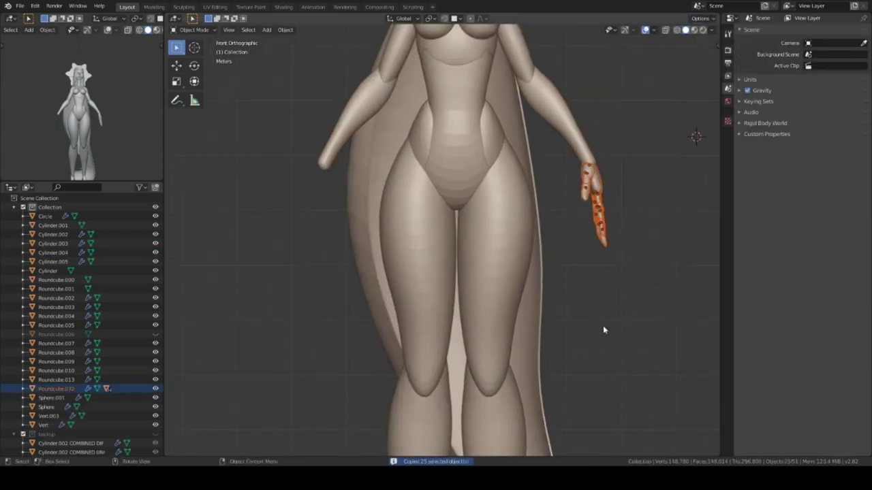
left_click(321, 231)
left_click(386, 243)
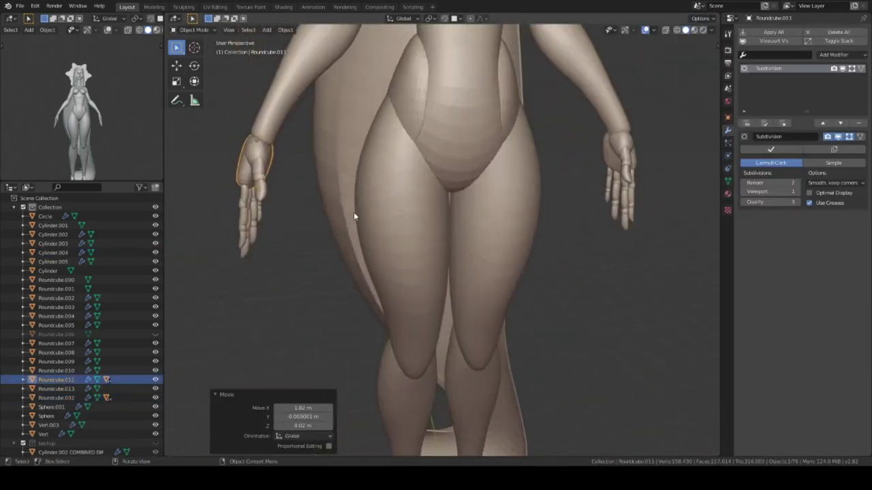
Rotate the copied hand so it sits at the end of the other arm
scroll(353, 212, "up", 3)
key("r")
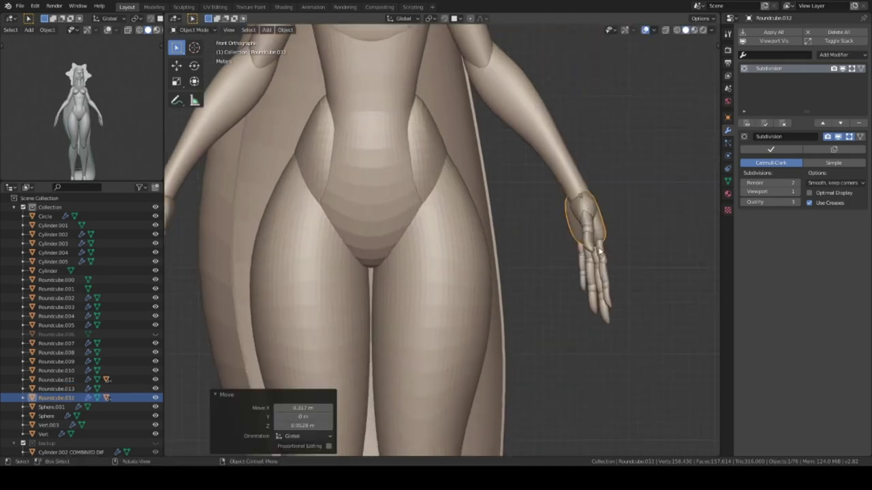
scroll(581, 348, "down", 3)
scroll(339, 195, "up", 2)
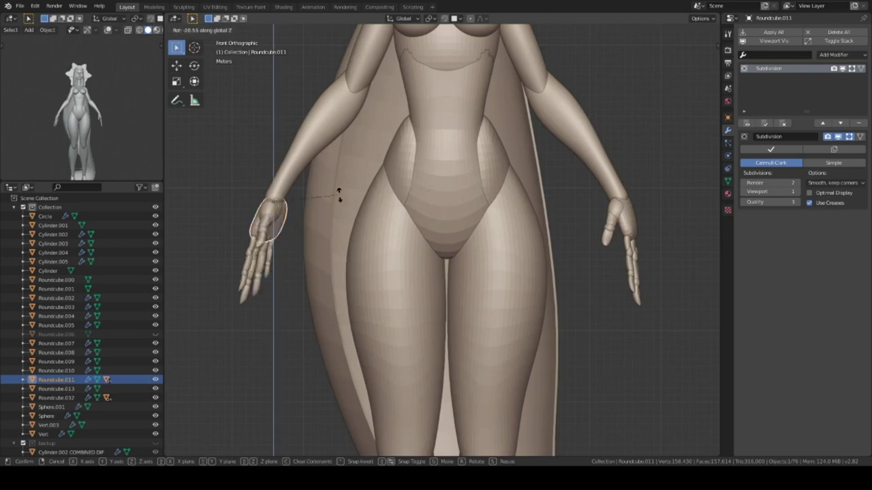
scroll(339, 194, "down", 3)
middle_click_drag(409, 231, 445, 229)
key("KP_1")
Select the copied palm together with all its child finger pieces
left_click(479, 240)
scroll(480, 239, "up", 4)
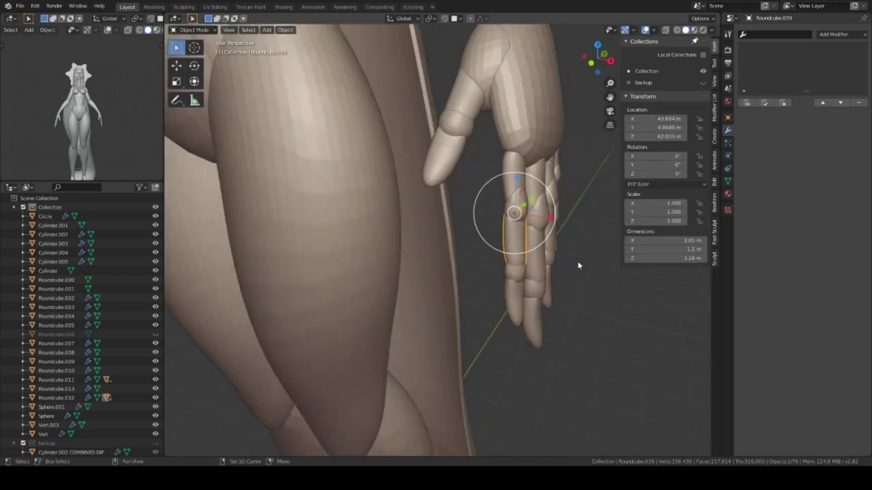
middle_click_drag(578, 266, 527, 204, "ctrl")
left_click(492, 195)
key("shift+g")
left_click(575, 189)
Rotate a finger segment to bend it into a relaxed pose
mouse_move(574, 189)
middle_mouse_down()
mouse_move(537, 171)
mouse_move(477, 192)
middle_mouse_up()
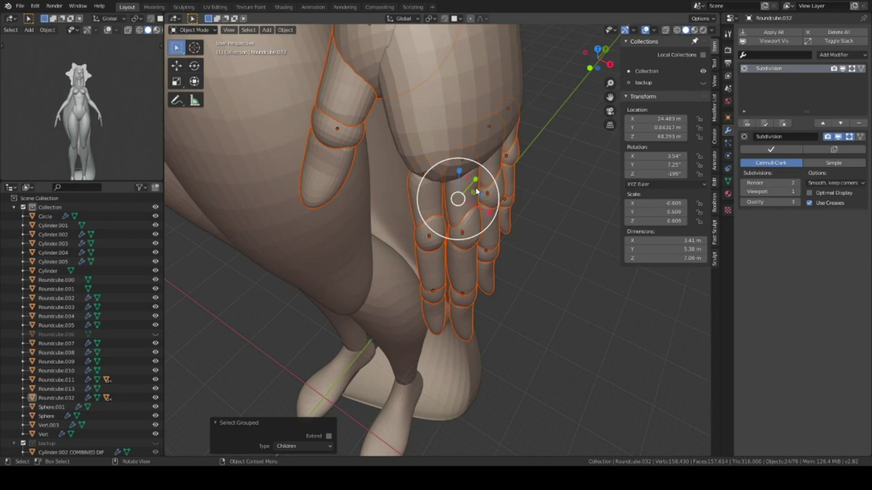
middle_click_drag(463, 266, 554, 182)
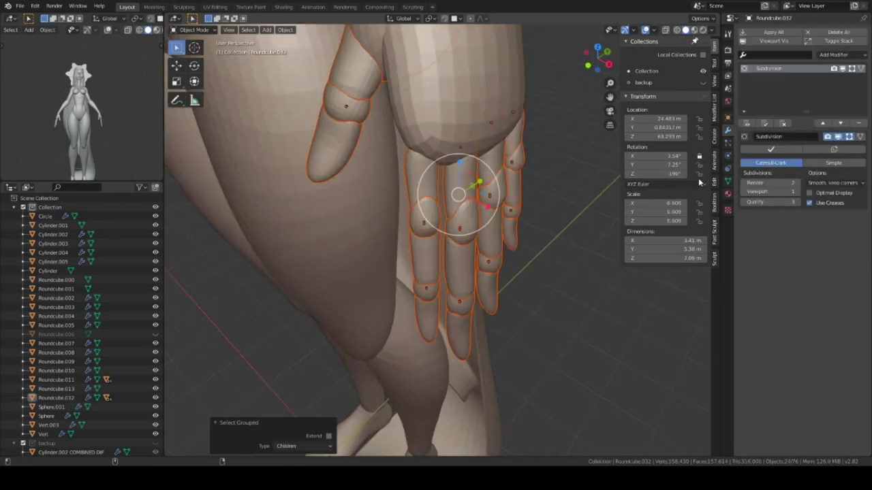
left_click(454, 174)
middle_click_drag(454, 174, 527, 172)
key("r")
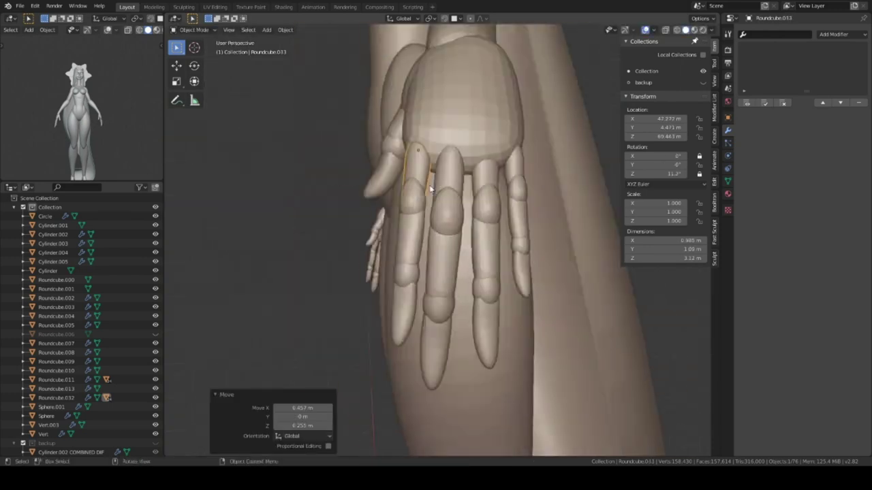
middle_click_drag(430, 188, 528, 277)
key("KP_1")
left_click(354, 300)
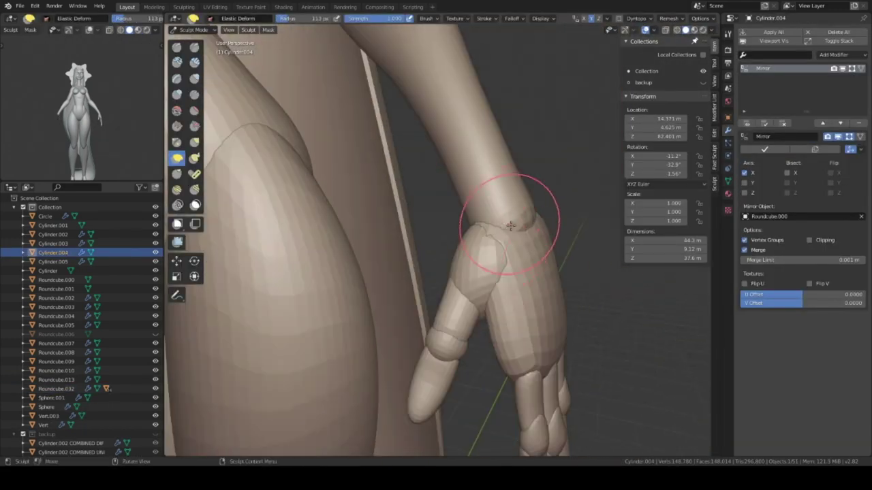
Blend the wrist into the hand with a smaller Elastic Deform brush, then return to Object Mode
mouse_move(510, 225)
middle_mouse_down()
mouse_move(416, 263)
mouse_move(414, 227)
mouse_move(449, 238)
mouse_move(461, 216)
mouse_move(443, 259)
mouse_move(420, 267)
middle_mouse_up()
key("f")
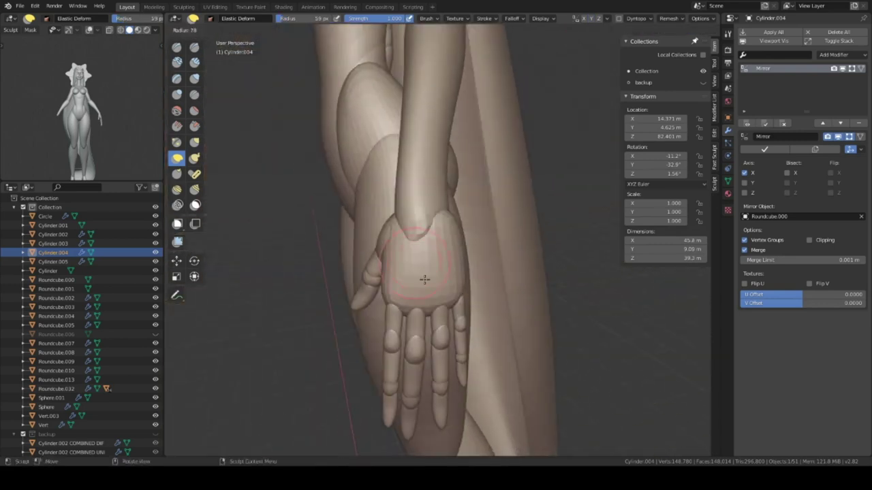
key("f")
mouse_move(423, 304)
middle_mouse_down()
mouse_move(459, 298)
mouse_move(403, 356)
mouse_move(418, 273)
mouse_move(497, 311)
mouse_move(417, 371)
mouse_move(506, 331)
middle_mouse_up()
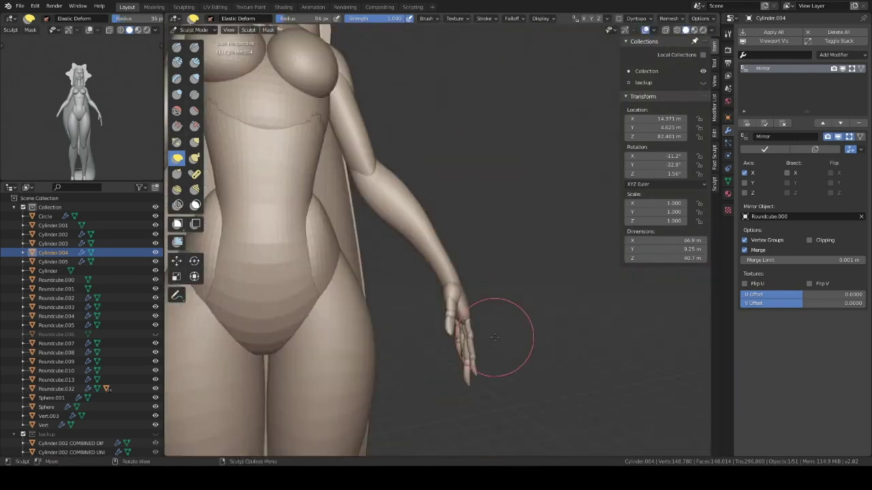
key("KP_1")
key("ctrl+Tab")
Rotate the individual hand pieces so the arm hangs naturally
left_click(537, 299)
mouse_move(536, 300)
middle_mouse_down()
mouse_move(399, 243)
mouse_move(422, 197)
mouse_move(513, 232)
mouse_move(496, 255)
middle_mouse_up()
key("r")
left_click(411, 227)
left_click(507, 240)
key("r")
left_click(512, 255)
Review the re-angled hand from the front and other angles
key("KP_1")
scroll(487, 252, "up", 1)
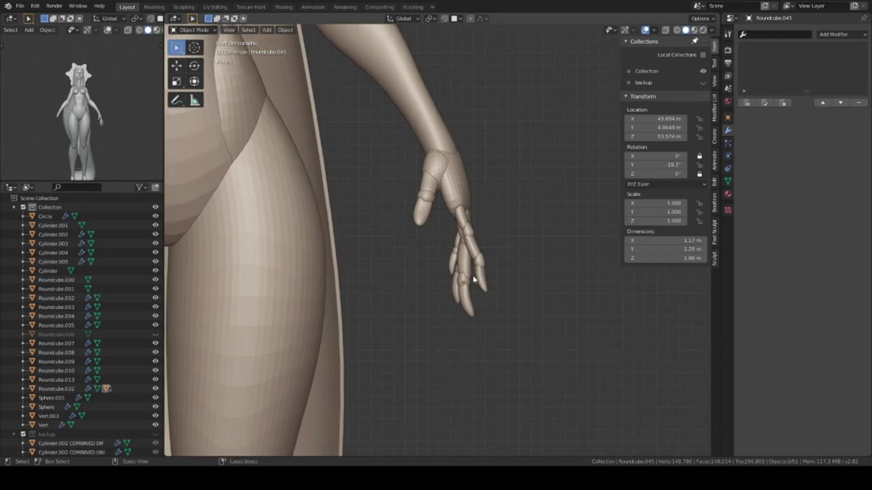
scroll(487, 252, "up", 1)
mouse_move(489, 251)
middle_mouse_down()
mouse_move(534, 292)
mouse_move(485, 278)
middle_mouse_up()
key("KP_1")
scroll(536, 259, "down", 3)
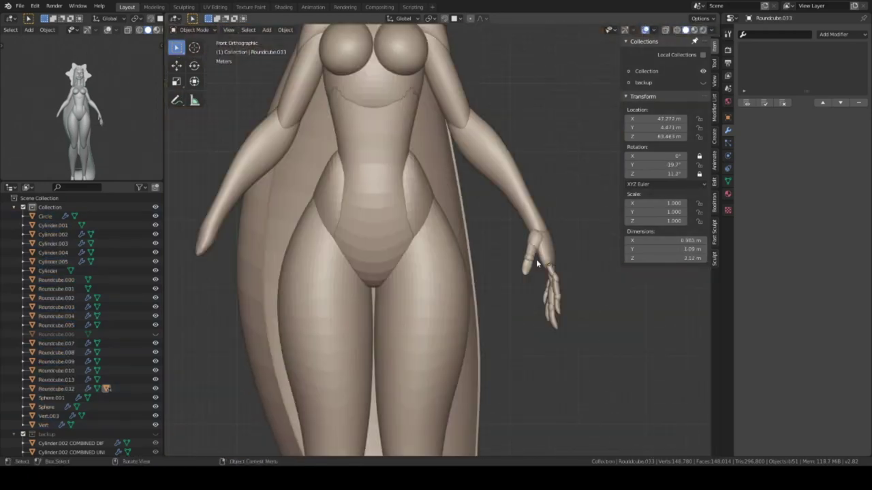
scroll(367, 281, "down", 5)
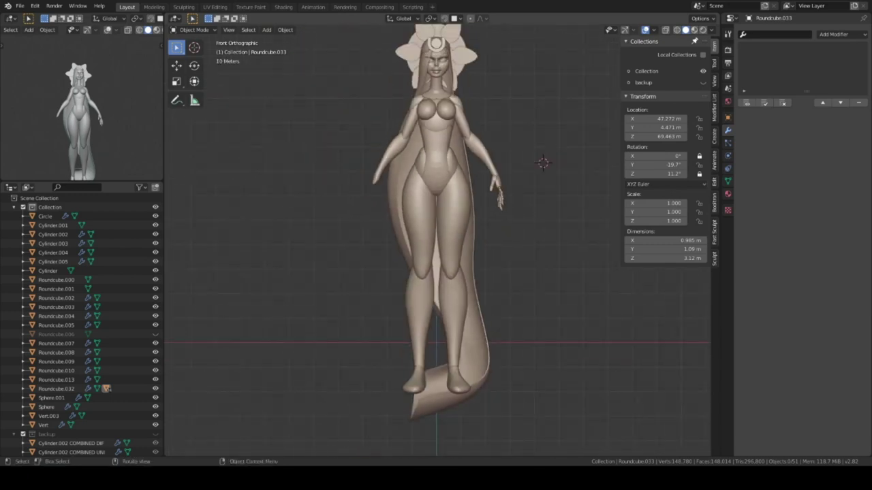
scroll(457, 286, "up", 3, "ctrl")
scroll(430, 284, "up", 8)
left_click(424, 320)
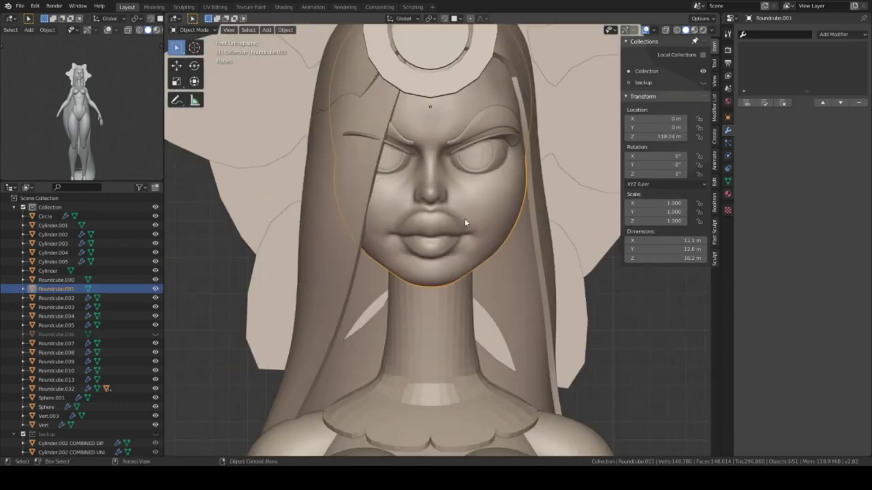
Select the neck piece and inspect it in local view
mouse_move(457, 244)
middle_mouse_down()
mouse_move(416, 254)
mouse_move(455, 274)
mouse_move(380, 241)
middle_mouse_up()
left_click(416, 254)
key("KP_1")
left_click(447, 271)
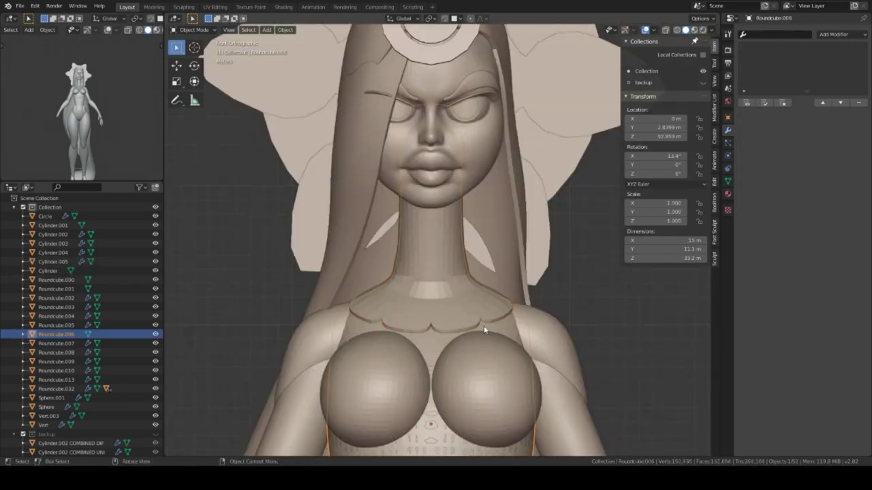
key("KP_Divide")
key("ctrl+Tab")
scroll(439, 212, "up", 3)
middle_click_drag(467, 214, 427, 226)
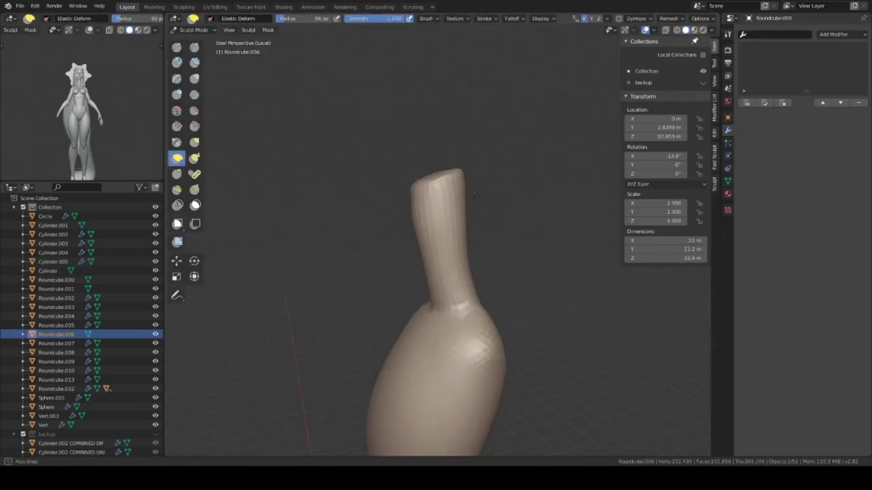
Bring the rest of the figure back and return to Object Mode in front view
key("KP_Divide")
middle_click_drag(451, 263, 540, 235)
key("KP_1")
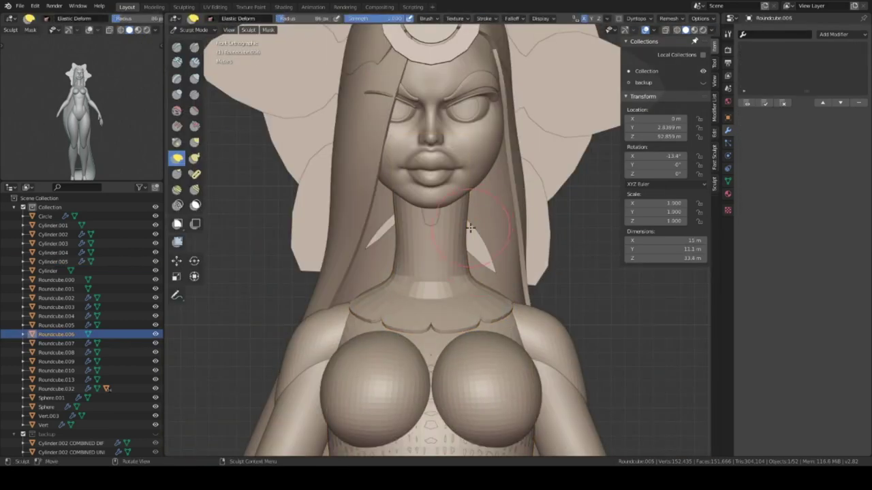
scroll(470, 228, "up", 1)
key("ctrl+Tab")
scroll(498, 168, "down", 3)
scroll(450, 342, "up", 1)
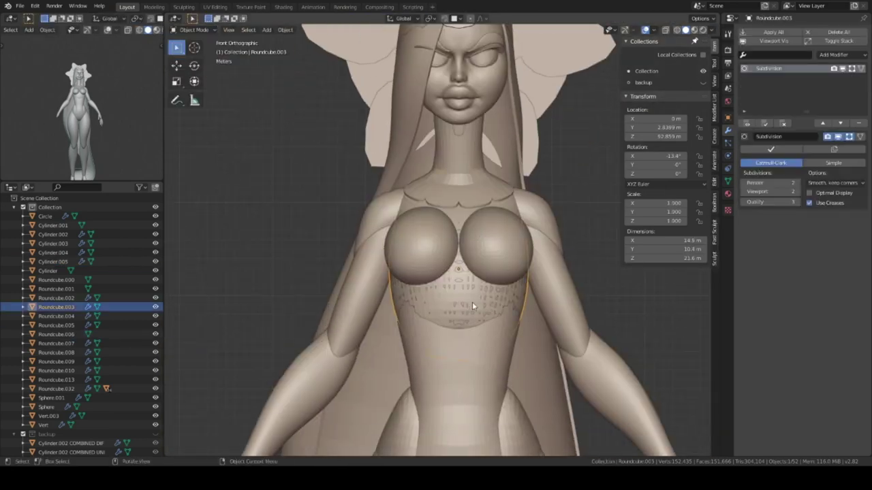
Delete the spare neck piece Roundcube.006 and hide the collar Cylinder.005
key("w")
key("w")
key("Delete")
key("w")
left_click(471, 196)
key("h")
Check the bare neck from the front, then frame the petal headdress
mouse_move(471, 227)
middle_mouse_down()
mouse_move(451, 223)
mouse_move(482, 285)
mouse_move(339, 238)
middle_mouse_up()
key("KP_1")
left_click(475, 190)
scroll(475, 190, "down", 2)
key("KP_1")
scroll(421, 268, "down", 2)
left_click(421, 267)
key("KP_Decimal")
In the petal mesh, pull the top point upward and delete unwanted petal vertices
scroll(493, 228, "down", 2)
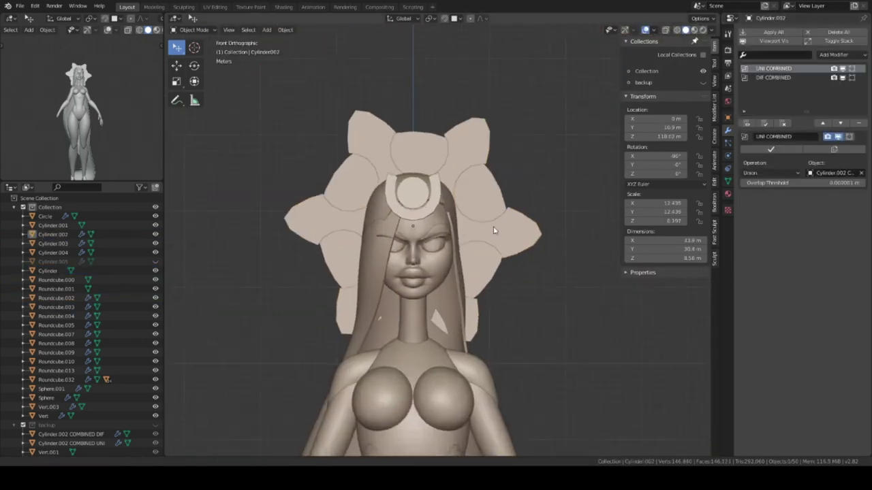
scroll(524, 233, "up", 1)
left_click(535, 161)
key("Tab")
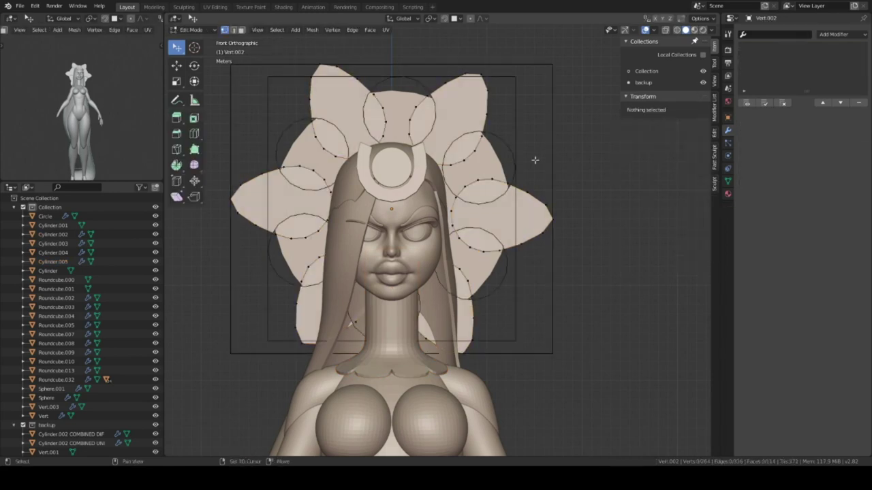
key("KP_Decimal")
left_click(492, 174)
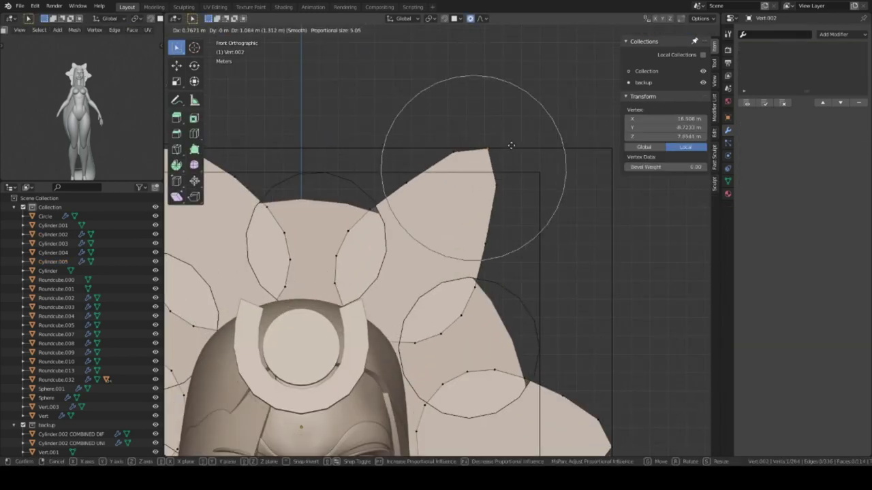
left_click(513, 144)
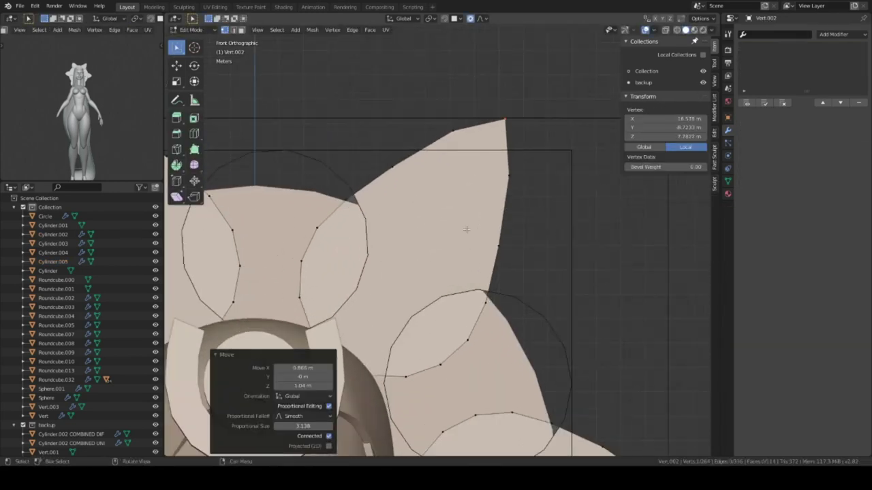
key("x")
left_click(477, 211)
Stretch the petal tip into a long spike and remove more extra vertices
middle_click_drag(477, 211, 521, 169)
key("KP_1")
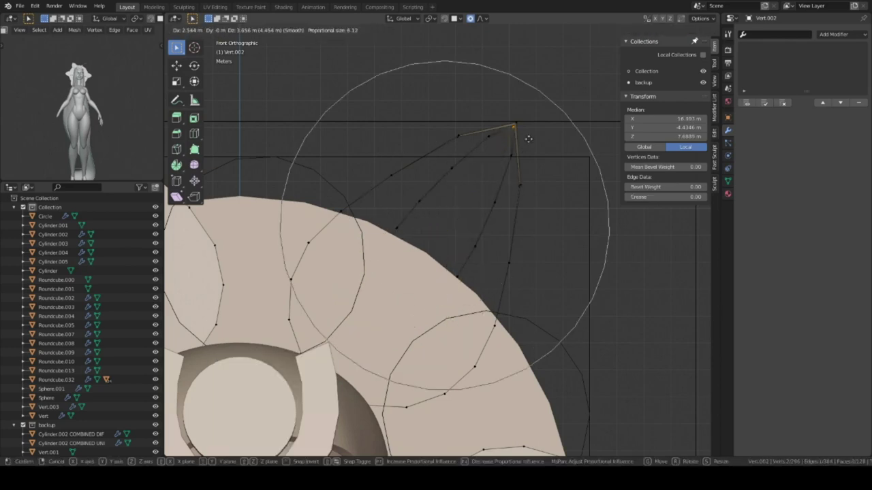
left_click(529, 138)
scroll(519, 168, "down", 3)
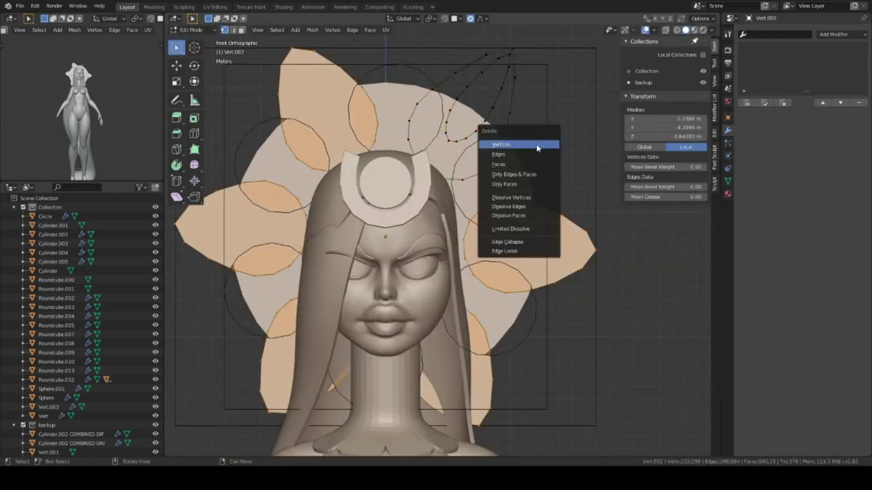
left_click(537, 145)
Recalculate the spike mesh's normals outward and return to Object Mode
middle_click_drag(531, 197, 449, 165)
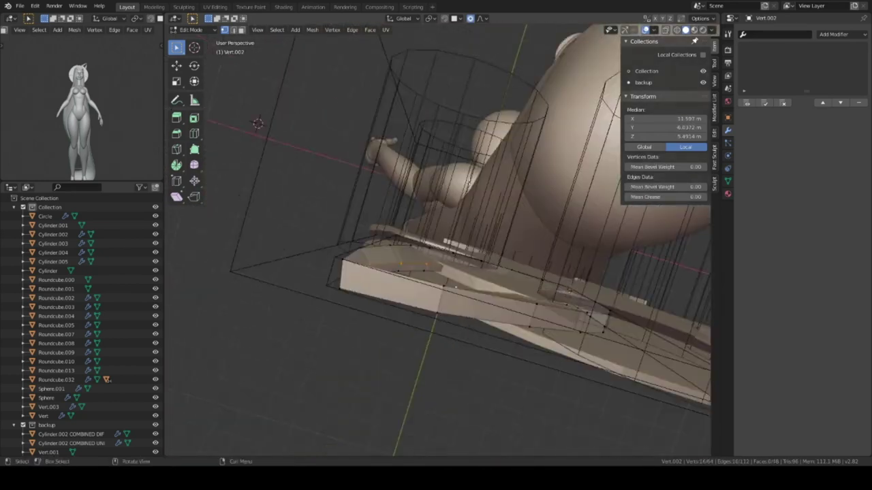
key("KP_3")
mouse_move(532, 252)
middle_mouse_down()
mouse_move(501, 249)
mouse_move(495, 288)
middle_mouse_up()
key("a")
key("shift+n")
key("Tab")
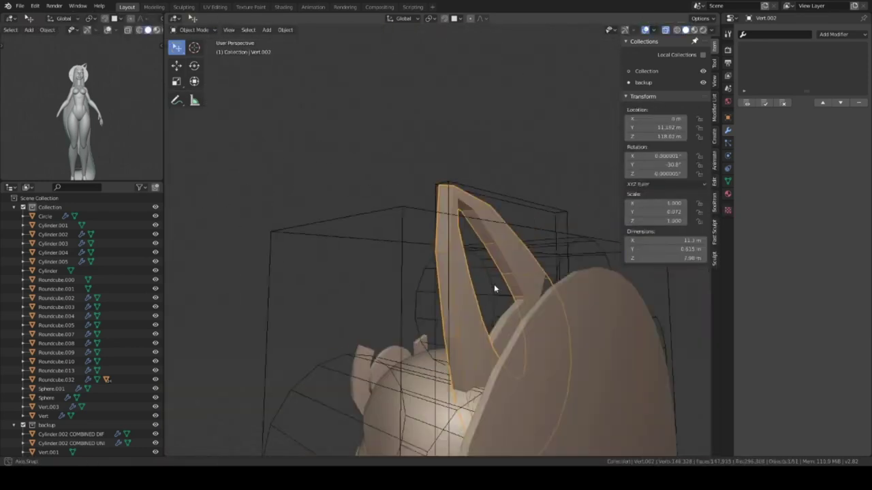
Repeat the spike around the head with a spin duplicate
key("KP_1")
key("Tab")
scroll(451, 373, "down", 3)
type("r60")
key("Escape")
key("alt+a")
key("Tab")
key("ctrl+Tab")
type("0")
key("Return")
key("shift+r")
key("shift+r")
key("shift+r")
key("Tab")
Give the spikes level-1 subdivision and inspect the combined headdress from the side and front
middle_click_drag(535, 428, 498, 208)
mouse_move(457, 230)
middle_mouse_down()
mouse_move(496, 164)
mouse_move(464, 228)
middle_mouse_up()
left_click(510, 258)
key("ctrl+1")
key("KP_Decimal")
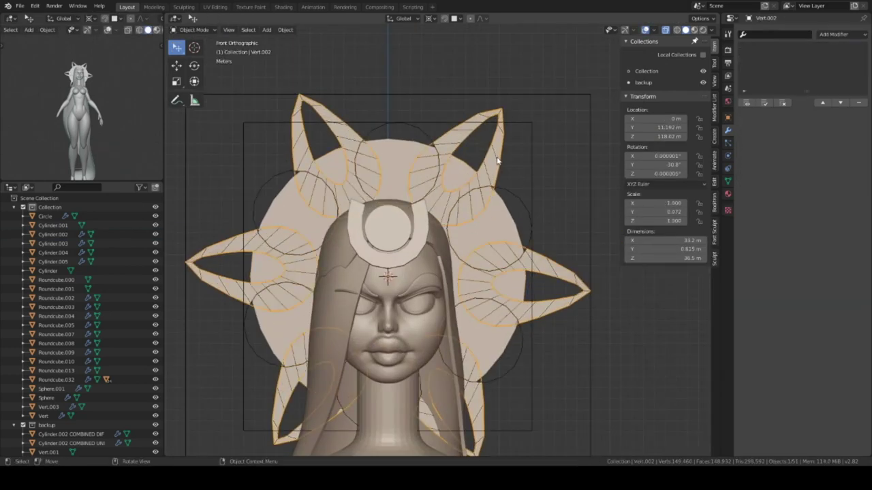
left_click(543, 200)
mouse_move(534, 203)
middle_mouse_down()
mouse_move(460, 167)
mouse_move(484, 184)
middle_mouse_up()
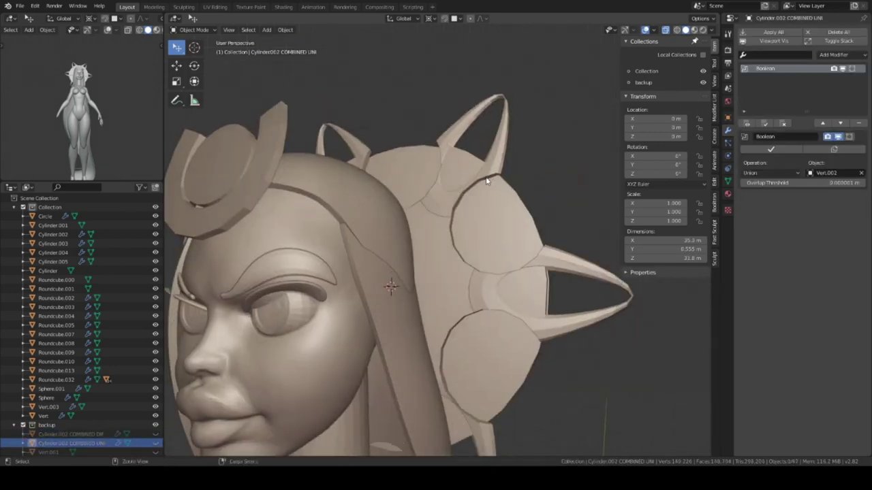
scroll(487, 180, "down", 3)
key("KP_1")
Select the halo disc and its base disc in Edit Mode
left_click(471, 195)
key("Tab")
key("Tab")
left_click(511, 205)
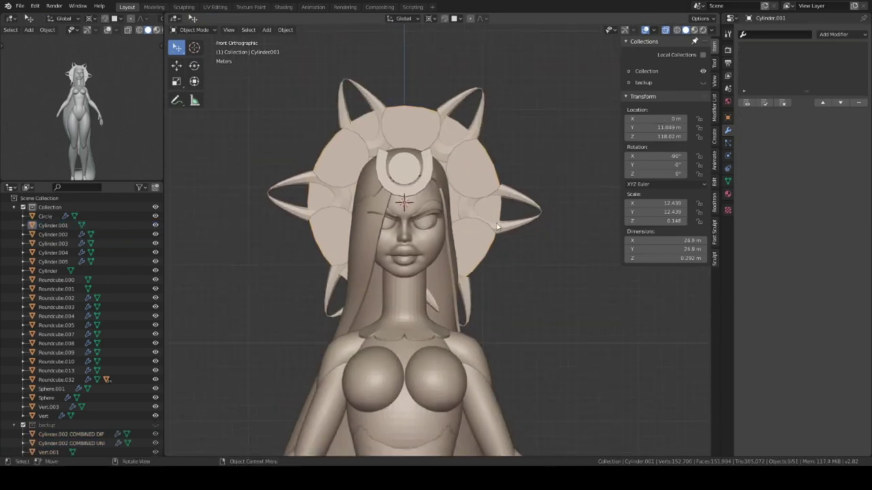
Select the waist piece Roundcube.007 and enter Sculpt Mode, framing the hip and knee
mouse_move(498, 235)
middle_mouse_down()
mouse_move(409, 216)
mouse_move(446, 327)
middle_mouse_up()
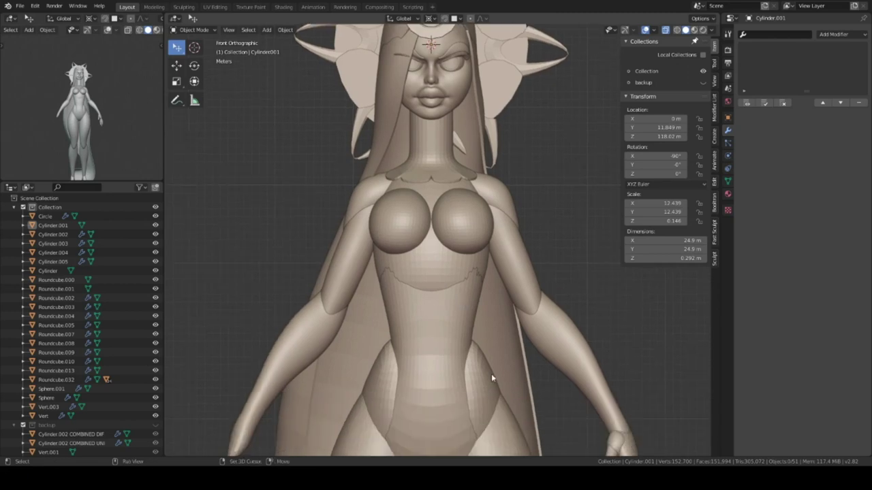
left_click(491, 373)
key("ctrl+Tab")
middle_click_drag(491, 374, 498, 237, "shift")
middle_click_drag(513, 274, 350, 253)
scroll(525, 274, "down", 4)
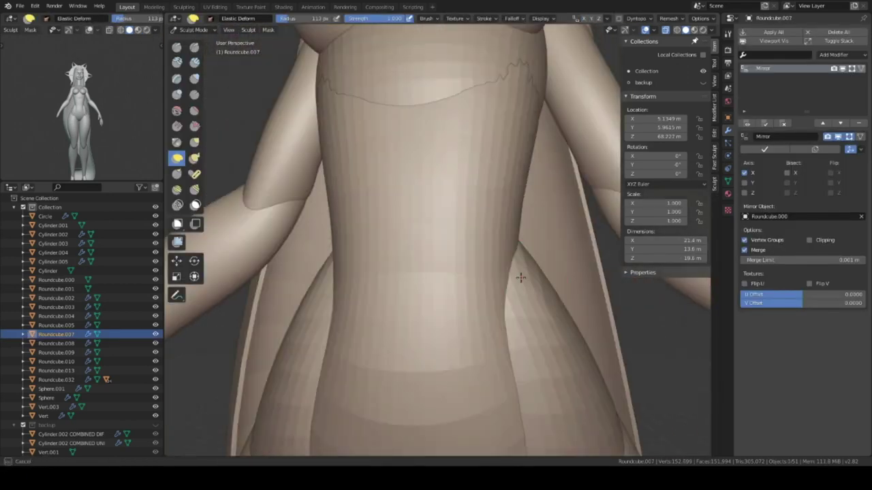
scroll(530, 273, "down", 3)
scroll(487, 224, "up", 2)
scroll(486, 223, "up", 2)
mouse_move(467, 224)
middle_mouse_down()
mouse_move(459, 279)
mouse_move(486, 249)
middle_mouse_up()
scroll(486, 250, "up", 2)
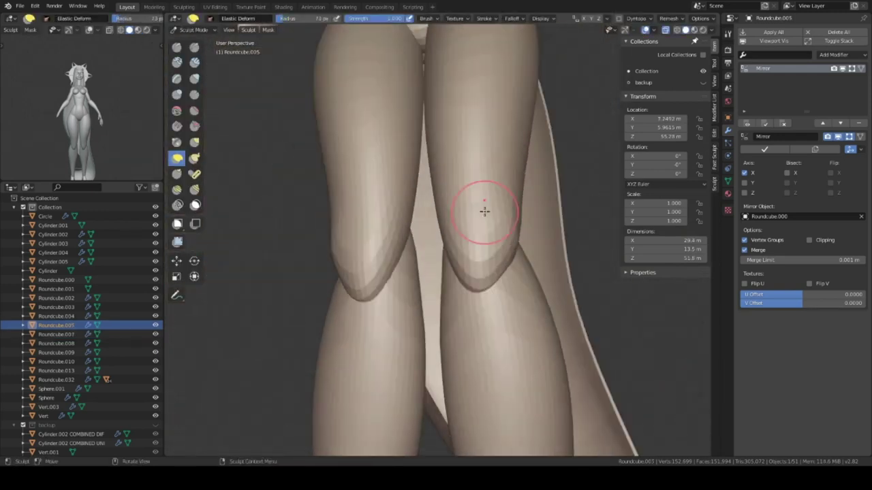
scroll(483, 211, "down", 2)
mouse_move(490, 318)
middle_mouse_down("alt")
mouse_move(442, 242)
mouse_move(464, 256)
mouse_move(492, 253)
middle_mouse_up("alt")
Build up clay on the calf with the Clay Strips brush
key("shift+space")
left_click(492, 253)
mouse_move(457, 175)
middle_mouse_down()
mouse_move(478, 306)
mouse_move(574, 195)
mouse_move(535, 234)
mouse_move(497, 304)
mouse_move(416, 257)
mouse_move(442, 279)
mouse_move(425, 330)
mouse_move(431, 228)
middle_mouse_up()
Pull the calf into a smoother, fuller curve with Draw and Elastic Deform, then exit Sculpt Mode
key("x")
mouse_move(205, 337)
middle_mouse_down()
mouse_move(444, 195)
mouse_move(457, 214)
mouse_move(399, 253)
middle_mouse_up()
key("e")
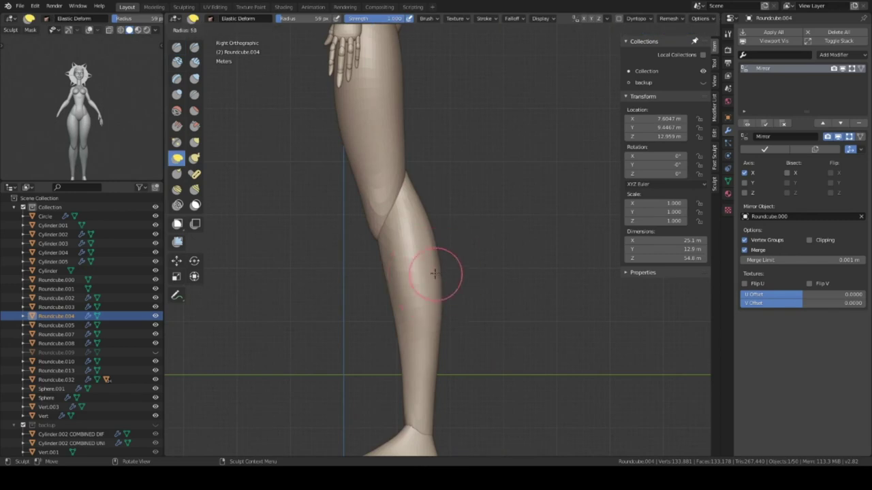
scroll(454, 366, "down", 3)
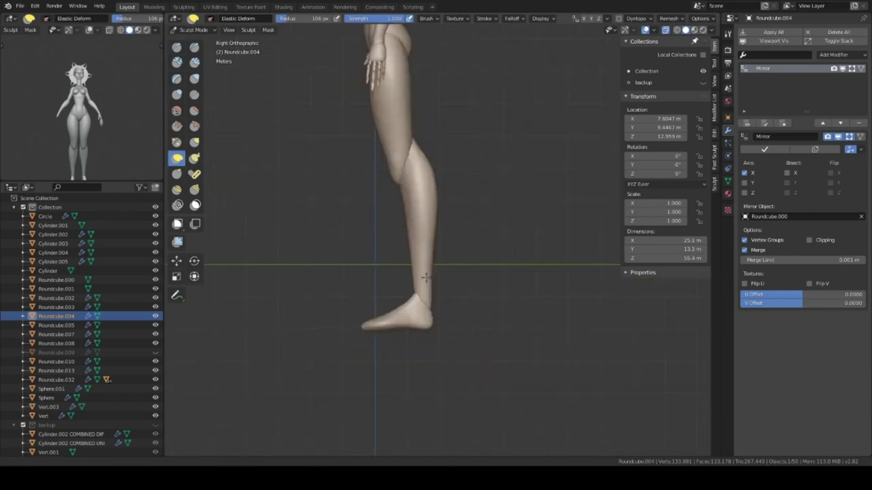
middle_click_drag(499, 204, 516, 321, "shift")
key("ctrl+Tab")
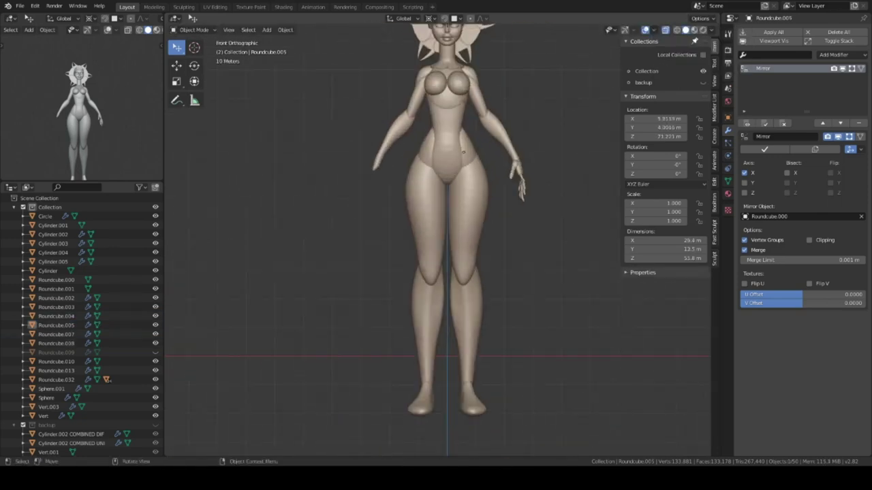
Parent Roundcube.012 to the arm Cylinder.004 and enable Affect Only Parents
key("period")
left_click(542, 287)
left_click(700, 19)
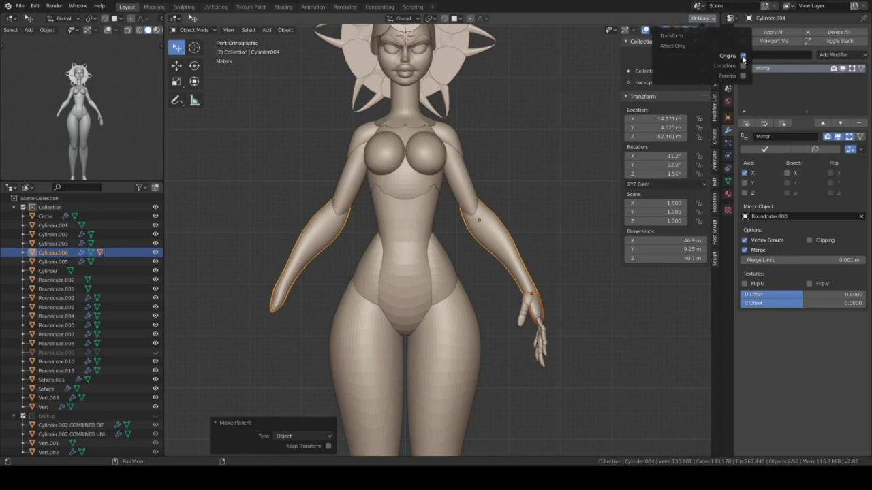
left_click(517, 240)
Nudge the arm while its children stay put, checking it from the side
key("KP_3")
key("KP_1")
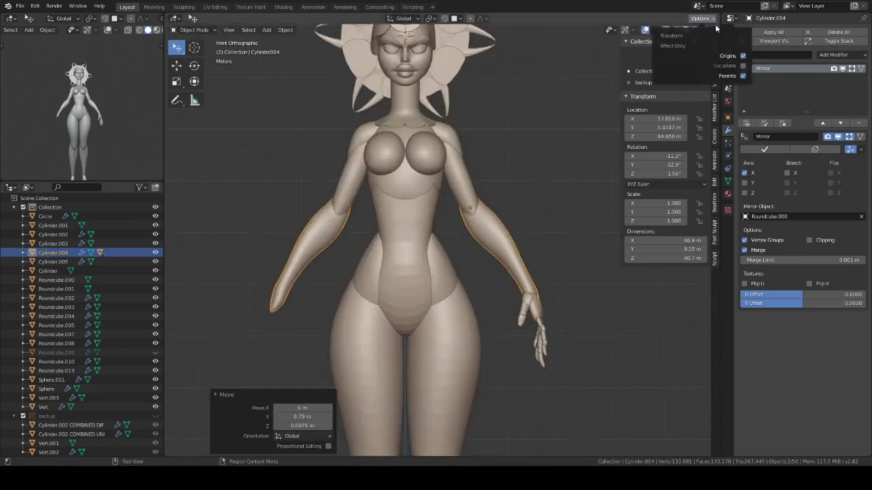
scroll(518, 259, "up", 2)
mouse_move(534, 275)
middle_mouse_down()
mouse_move(461, 295)
mouse_move(417, 243)
mouse_move(465, 287)
mouse_move(455, 264)
mouse_move(468, 311)
middle_mouse_up()
scroll(465, 287, "up", 2)
Shrink a finger of the hand slightly, then select Roundcube.047 and Roundcube.032
left_click(468, 311)
scroll(468, 311, "up", 3)
key("s")
left_click(501, 187)
scroll(518, 250, "up", 2)
scroll(518, 250, "down", 3)
left_click(508, 244)
mouse_move(509, 243)
middle_mouse_down()
mouse_move(527, 276)
mouse_move(415, 298)
mouse_move(495, 322)
middle_mouse_up()
scroll(517, 247, "down", 2)
scroll(495, 322, "down", 3)
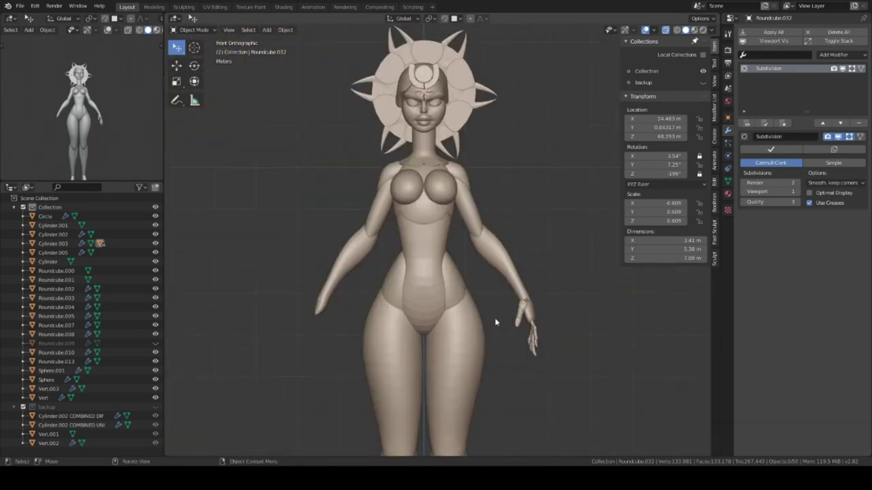
Unhide the long draped piece Roundcube.009 and reshape its lower end near the feet
key("alt+h")
key("Tab")
middle_click_drag(506, 259, 495, 288)
middle_click_drag(356, 305, 400, 311)
scroll(400, 311, "up", 2)
mouse_move(502, 334)
middle_mouse_down()
mouse_move(477, 273)
mouse_move(442, 231)
middle_mouse_up()
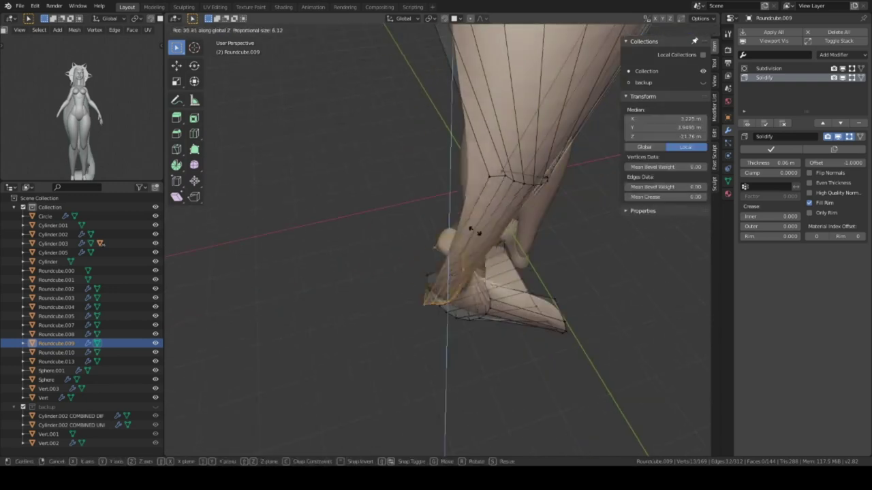
scroll(443, 232, "down", 2)
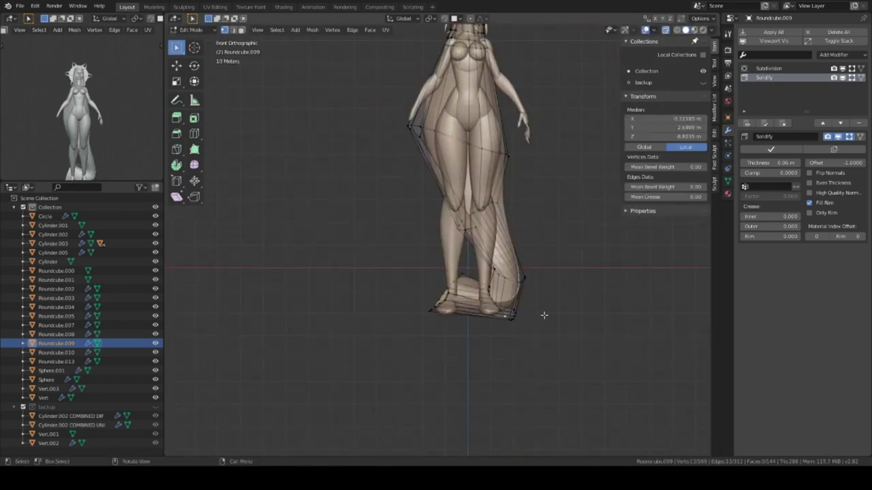
scroll(544, 316, "up", 3)
key("Tab")
scroll(498, 211, "down", 3)
middle_click_drag(498, 206, 433, 303)
key("KP_1")
scroll(432, 229, "up", 3)
scroll(481, 286, "up", 3)
key("shift+a")
Add a cylinder, stretch it taller, taper it and extrude its top upward
left_click(553, 149)
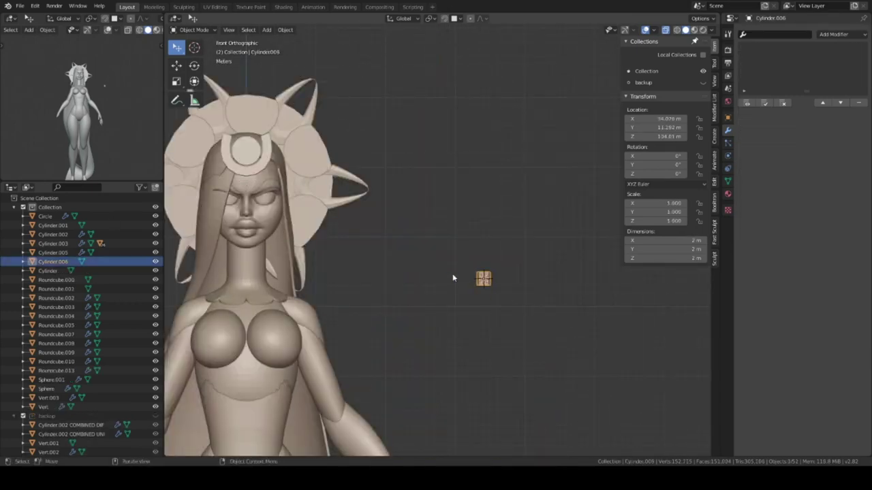
left_click(647, 412)
key("Tab")
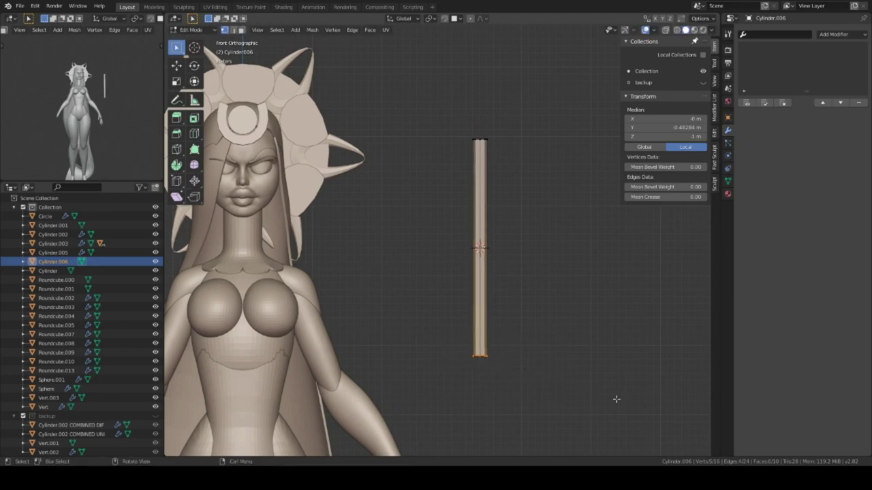
left_click(548, 374)
scroll(508, 319, "up", 5, "shift")
key("alt+a")
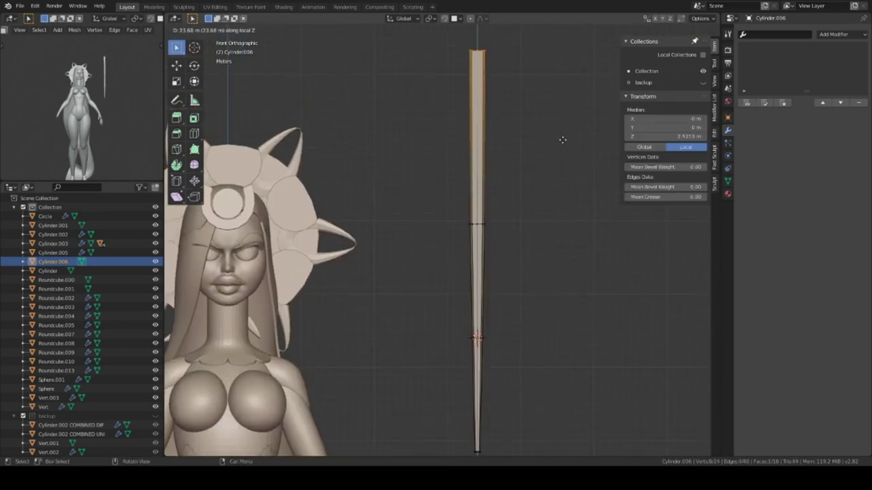
left_click(563, 140)
middle_click_drag(501, 158, 475, 305, "shift")
Add evenly spaced edge loops, bulge one, and widen the upper loops with proportional scaling
left_click(471, 305)
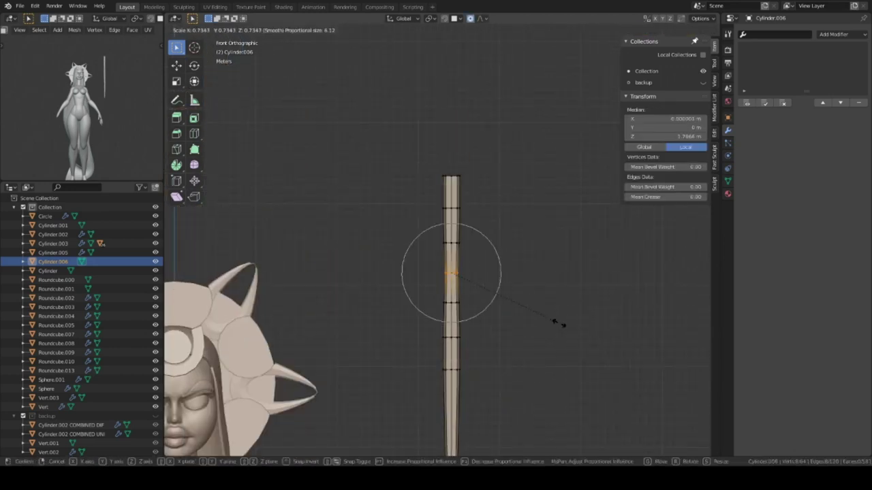
left_click(580, 315)
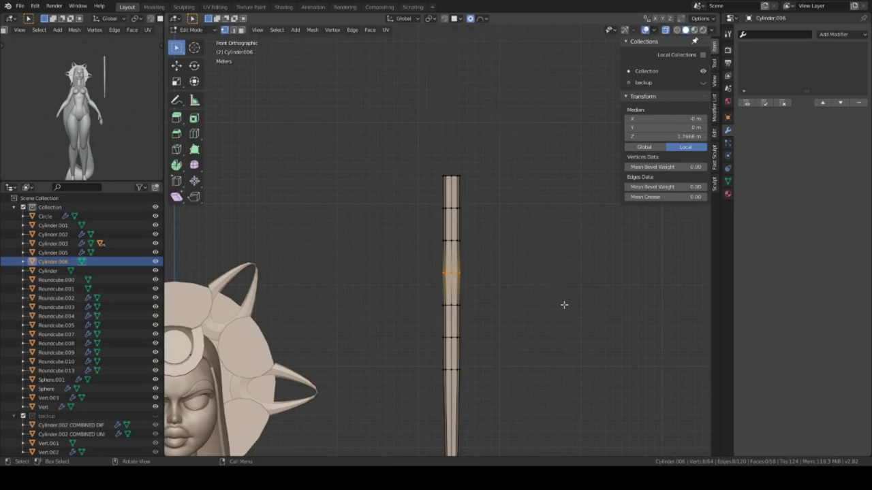
left_click(505, 301)
scroll(502, 295, "down", 2)
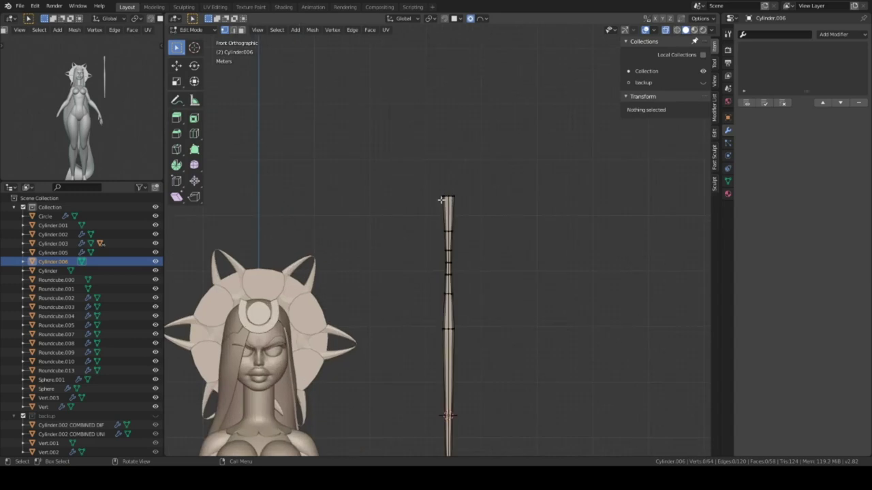
key("s")
left_click(534, 298)
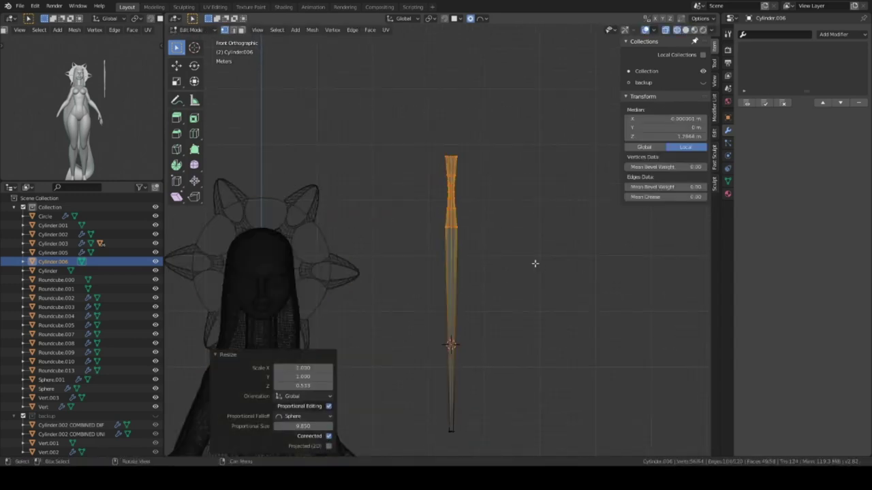
left_click(525, 264)
scroll(415, 227, "up", 2)
Extrude the shaft further and bulge a new edge loop near the staff's head
left_click(521, 162)
middle_click_drag(503, 228, 490, 274, "shift")
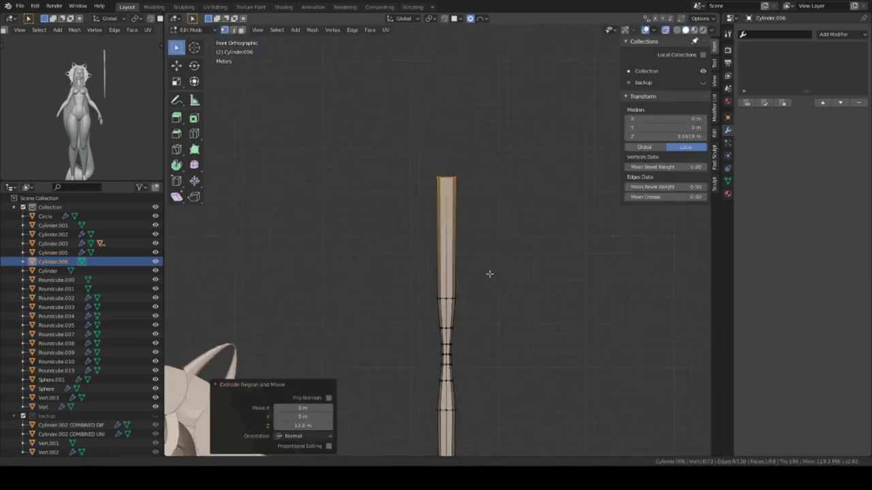
scroll(452, 257, "down", 2)
left_click(451, 257)
scroll(468, 287, "up", 2)
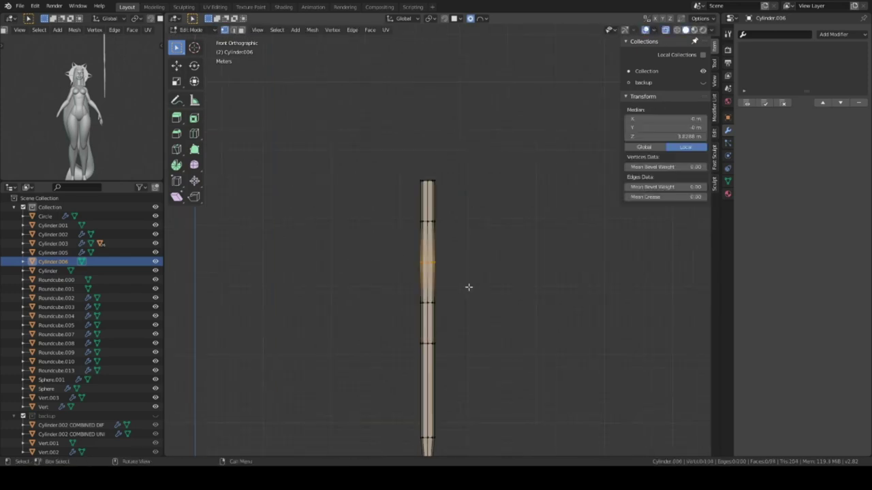
left_click(504, 315)
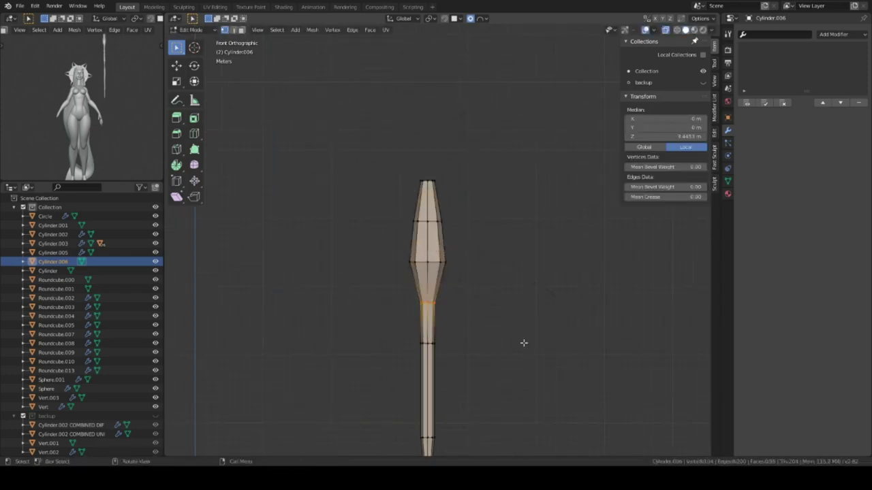
left_click(558, 368)
key("g")
left_click(518, 310)
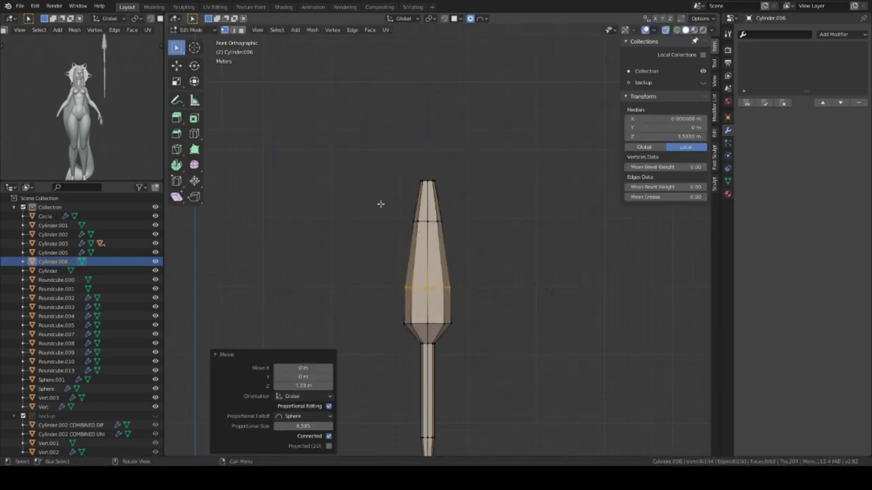
key("ctrl+z")
left_click(499, 311)
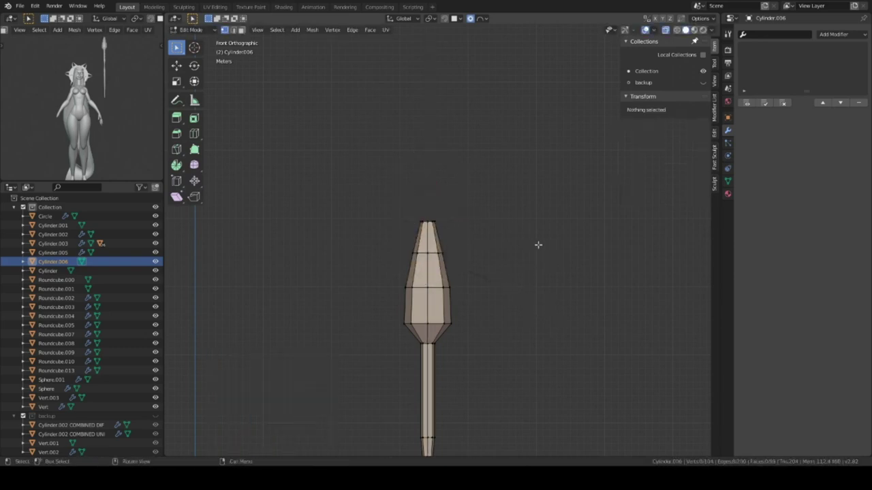
Add level-1 Subdivision, crease the sharp edges, and widen the staff's lower part
key("ctrl+1")
key("a")
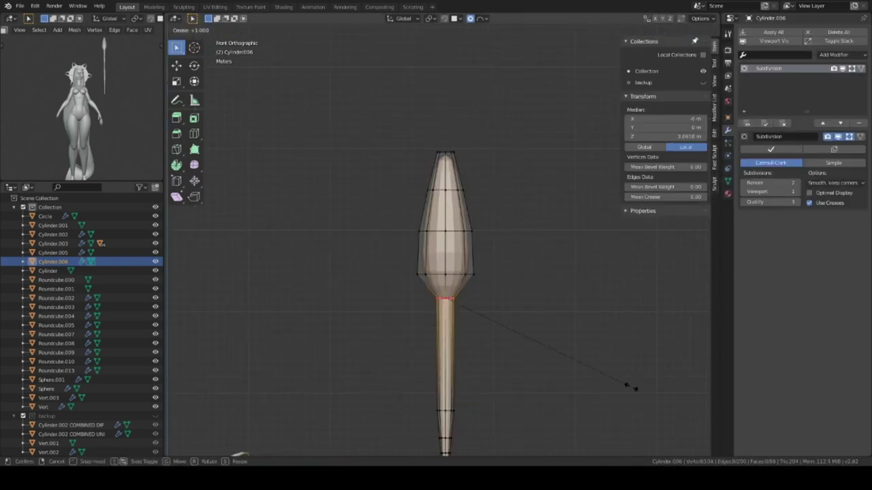
left_click(627, 386)
scroll(502, 284, "down", 2)
scroll(525, 277, "up", 2)
scroll(592, 247, "up", 2)
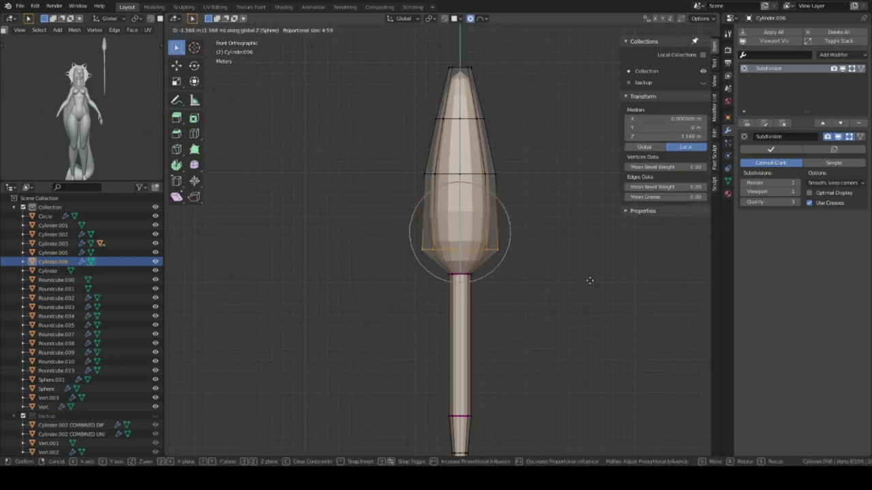
left_click(399, 155)
left_click(547, 164)
scroll(478, 264, "down", 3)
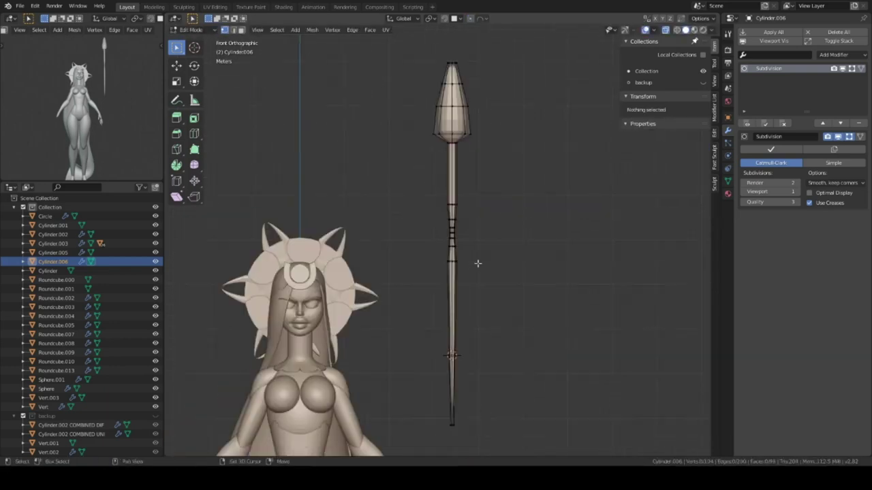
left_click(681, 410)
scroll(496, 224, "up", 2)
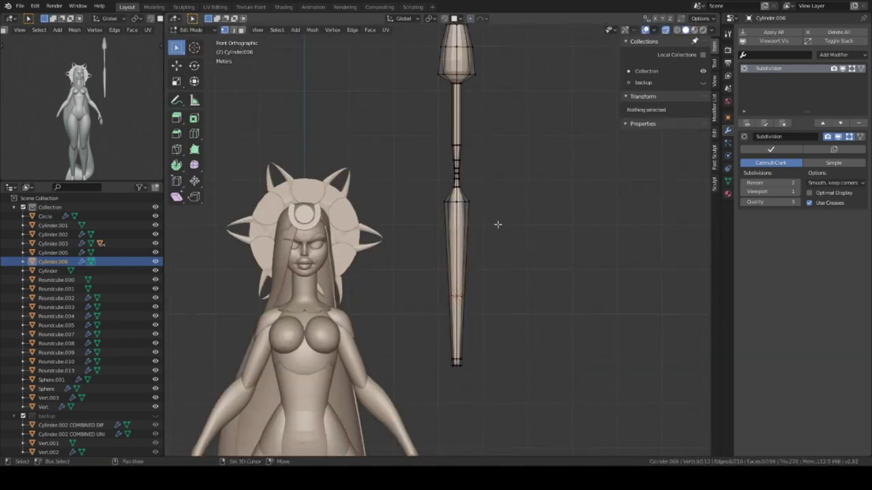
scroll(514, 306, "up", 2)
Set the staff's origin to the 3D cursor and scale the staff down
left_click(536, 244)
scroll(535, 244, "down", 1)
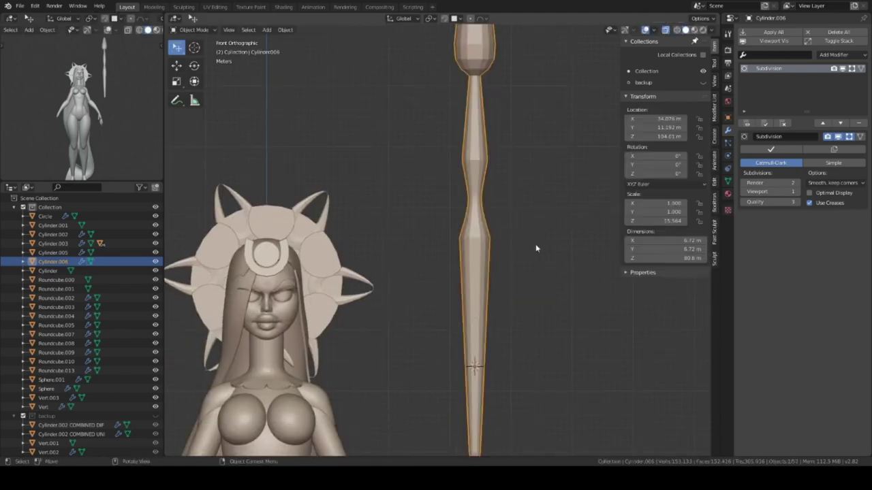
key("a")
scroll(554, 321, "down", 2)
scroll(509, 306, "up", 4)
left_click_drag(476, 308, 526, 327)
key("shift+g")
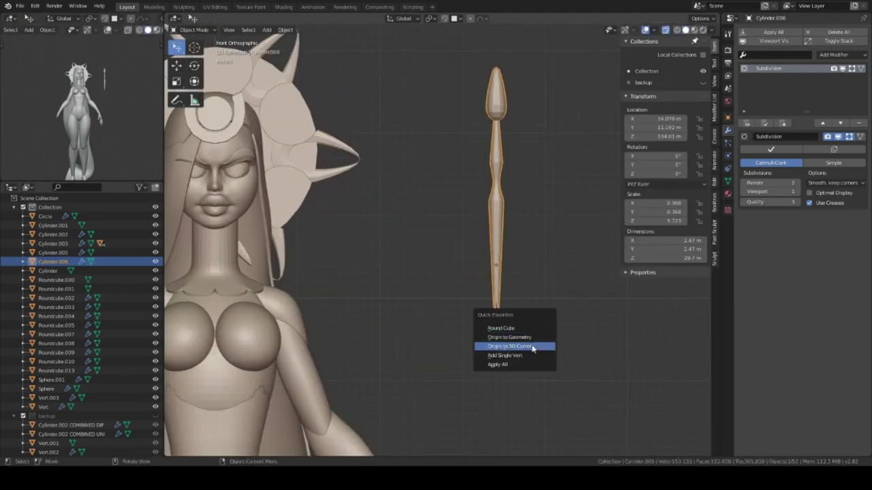
left_click(512, 346)
scroll(515, 327, "up", 2)
key("s")
left_click(517, 334)
left_click(516, 335)
scroll(504, 313, "up", 3)
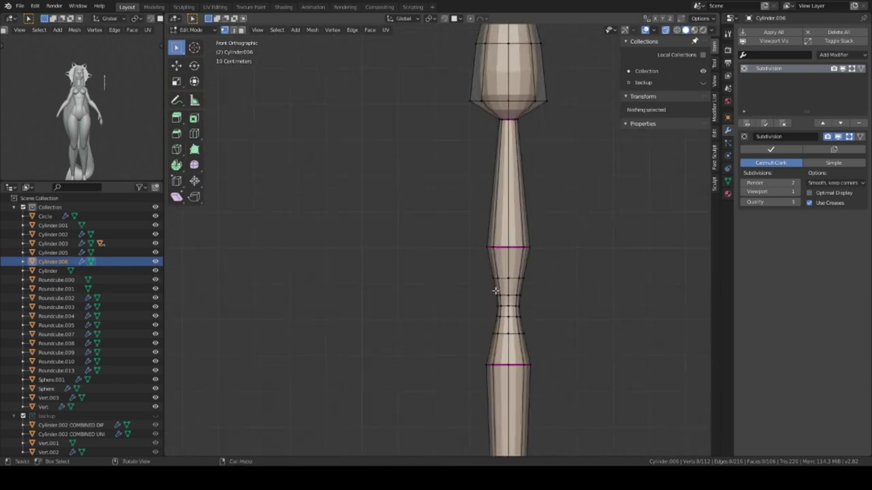
Dissolve the crowded middle edge loops of the shaft and change the viewport shading
left_click_drag(477, 259, 554, 327)
key("ctrl+x")
scroll(506, 271, "up", 1)
key("s")
left_click(571, 331)
key("z")
scroll(504, 210, "down", 3)
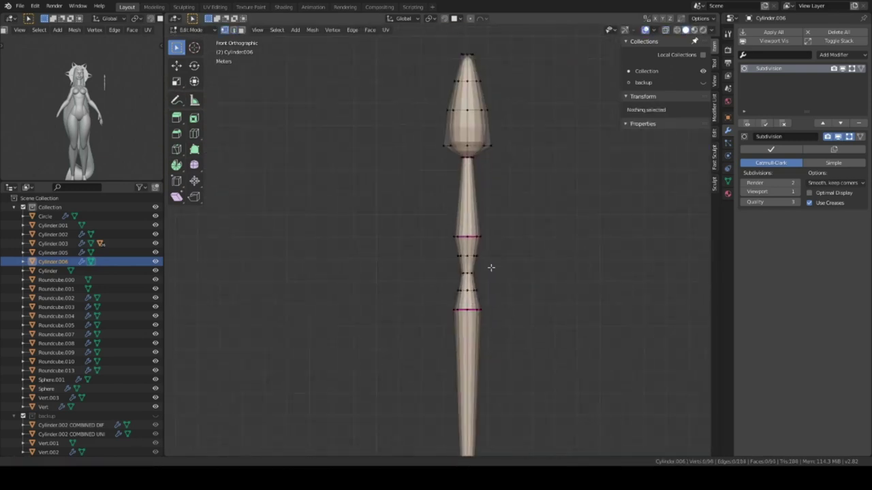
key("Tab")
key("Tab")
Confirm the enlarged round cube bulb and give it smooth shading
left_click(518, 352)
key("ctrl+Tab")
right_click(508, 285)
left_click(512, 287)
key("ctrl+Tab")
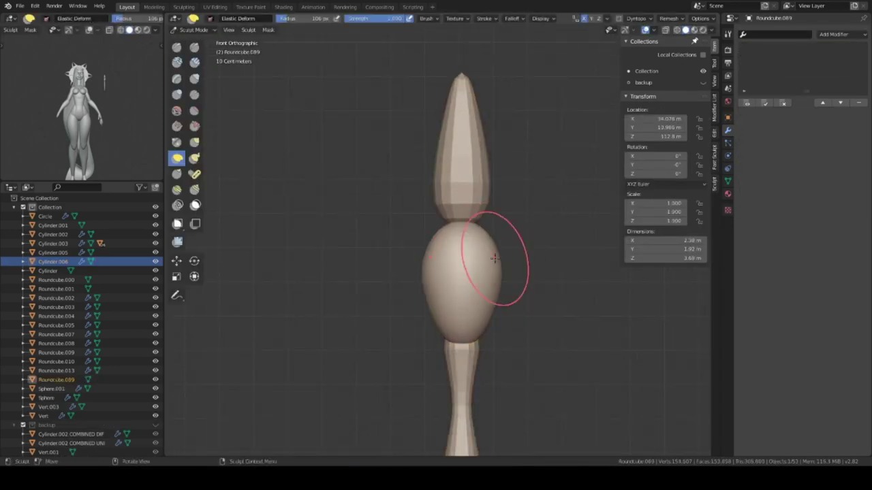
middle_click_drag(482, 344, 497, 193)
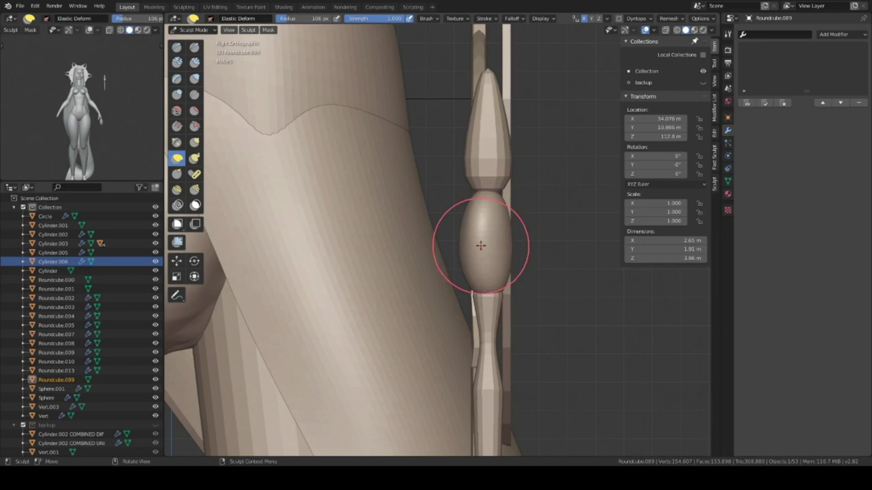
key("KP_1")
Raise the top vertices of the wand shaft straight up along Z to lengthen it
key("ctrl+Tab")
key("KP_Decimal")
key("g")
key("z")
left_click(539, 295)
left_click(538, 289)
key("Tab")
scroll(475, 235, "down", 5)
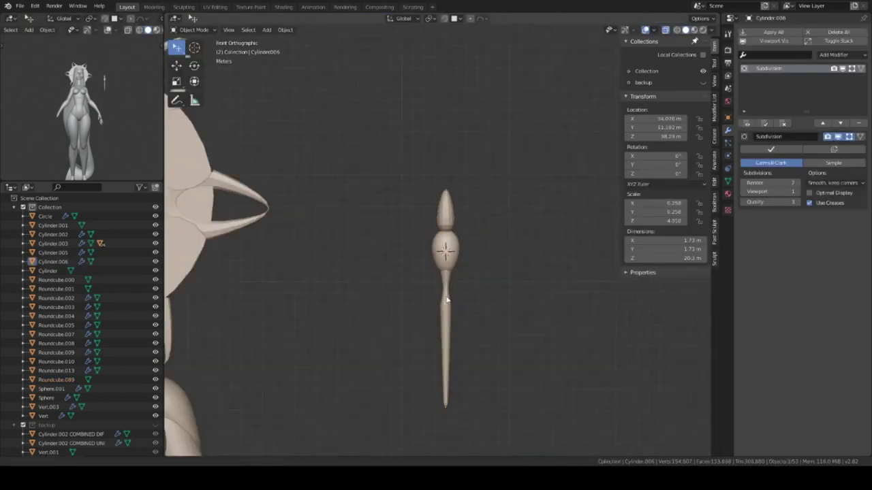
scroll(524, 267, "up", 8)
Add a thin 6-segment torus ring at the bulb's base and duplicate it upward along Z
key("shift+a")
left_click(566, 145)
left_click(286, 372)
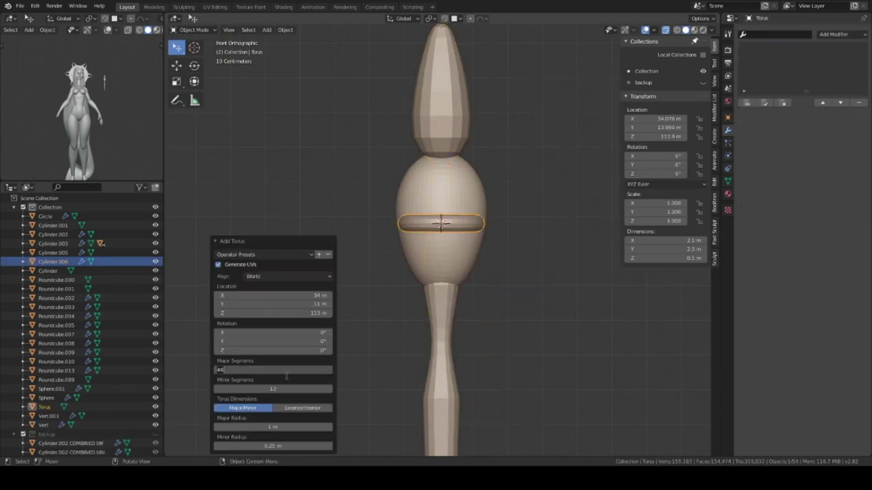
type("6")
key("Return")
left_click(472, 227)
left_click(485, 309)
key("KP_3")
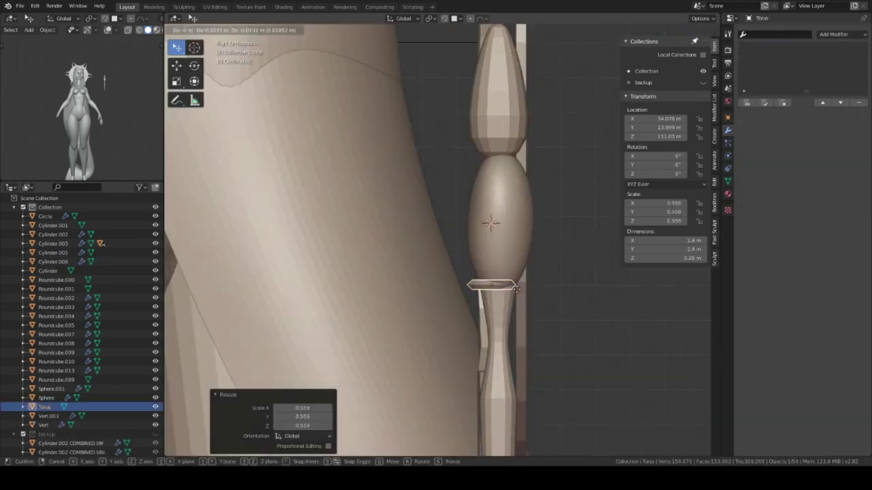
left_click(463, 238)
left_click(502, 235)
key("shift+s")
middle_click_drag(455, 257, 414, 321, "shift")
key("shift+d")
key("z")
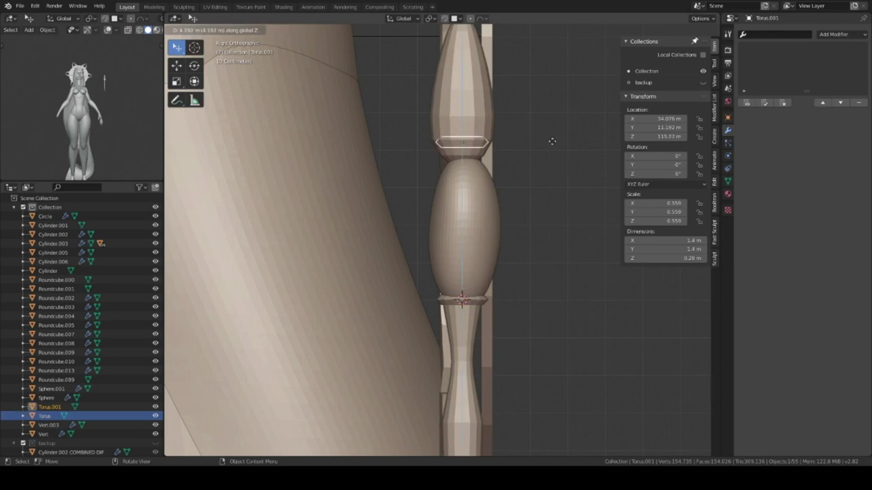
Add a Mirror modifier to the bulb, mirroring and bisecting along Y
key("ctrl+a")
left_click(531, 276)
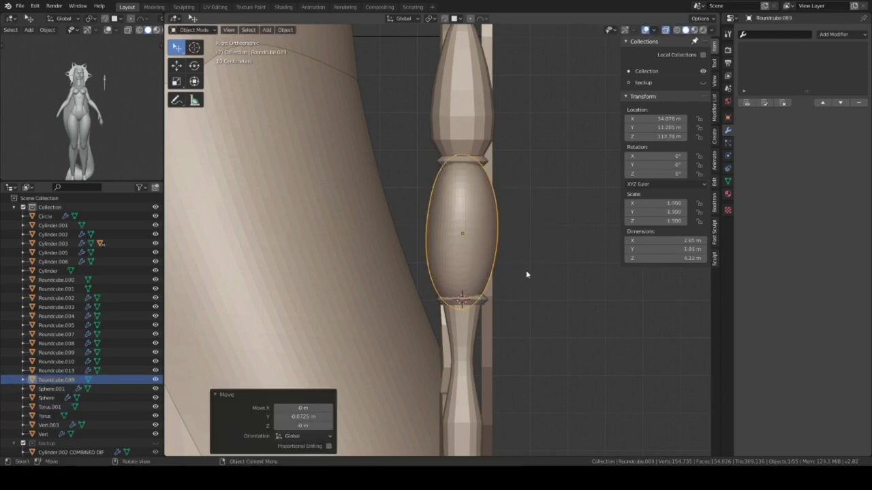
key("KP_1")
left_click(842, 34)
left_click(688, 125)
left_click(745, 182)
left_click(787, 183)
Try pushing out the bulb's side in Sculpt mode, then undo the deformation
middle_click_drag(477, 225, 463, 237)
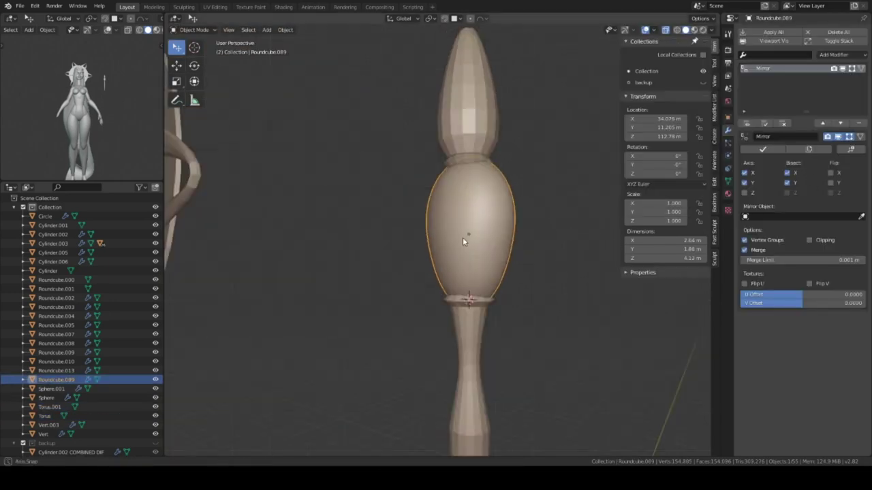
key("ctrl+Tab")
mouse_move(504, 205)
middle_mouse_down()
mouse_move(464, 191)
mouse_move(470, 204)
middle_mouse_up()
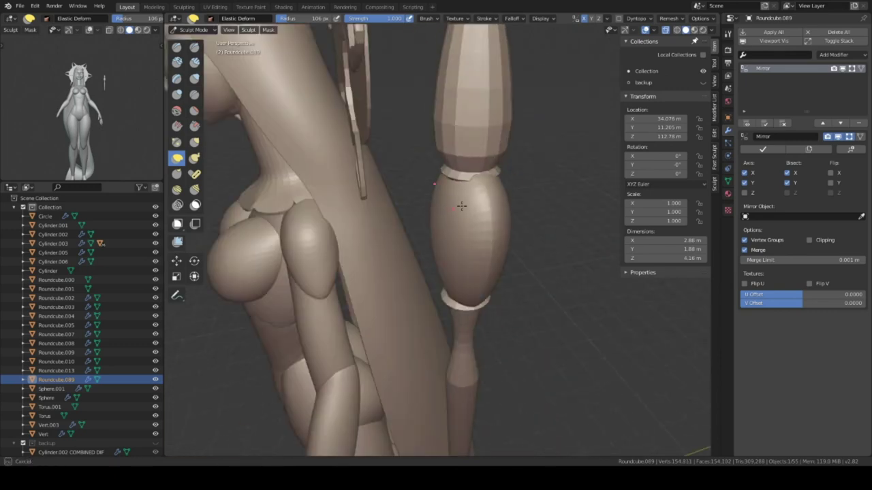
left_click_drag(470, 205, 472, 267)
key("KP_1")
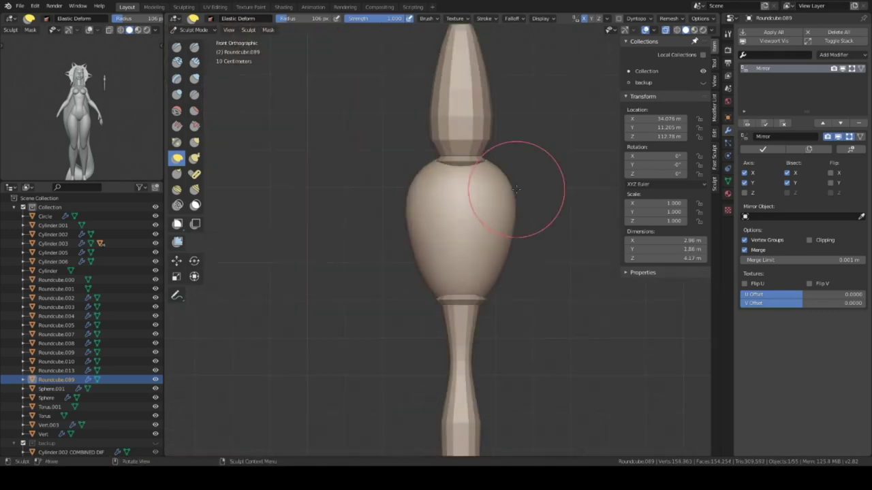
key("ctrl+z")
Scale the bulb down along Z to make it slightly shorter, then reselect the shaft
key("KP_1")
key("s")
key("z")
left_click(555, 316)
middle_click_drag(555, 317, 434, 292)
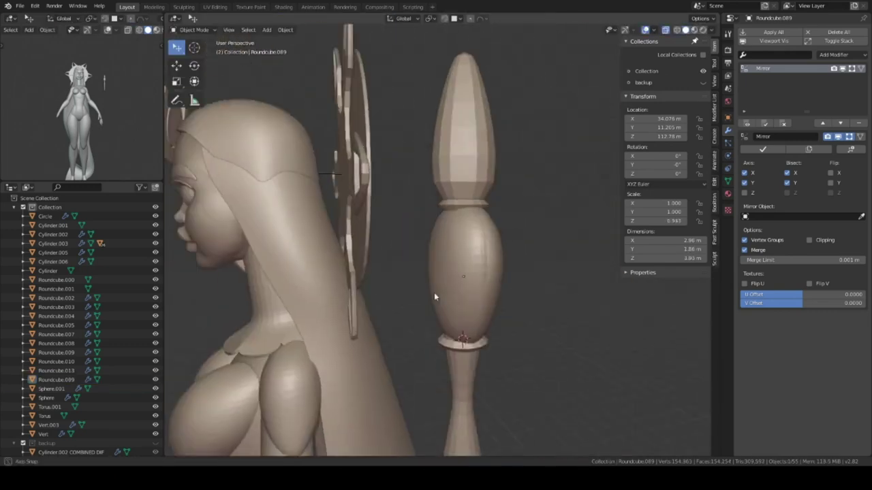
key("KP_1")
scroll(497, 182, "up", 2)
left_click(551, 158)
Move the wand parts into a new 'wand' collection
scroll(552, 159, "down", 3)
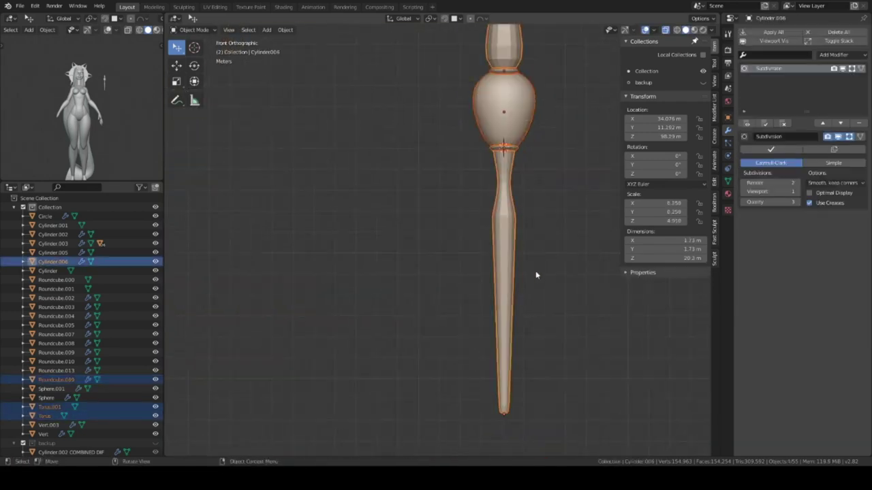
key("ctrl+z")
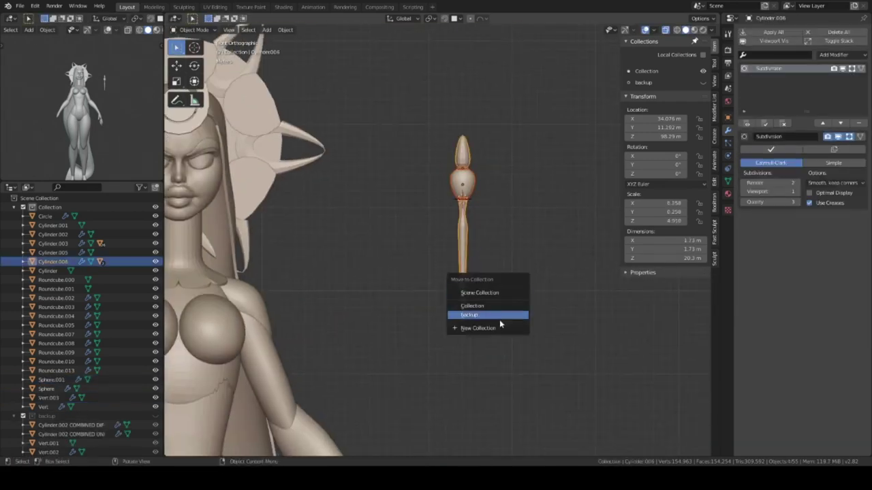
type("wand")
key("Return")
scroll(476, 256, "down", 2)
middle_click_drag(476, 256, 497, 260, "shift")
Add an instance of the wand collection and place it beside the figure
key("shift+a")
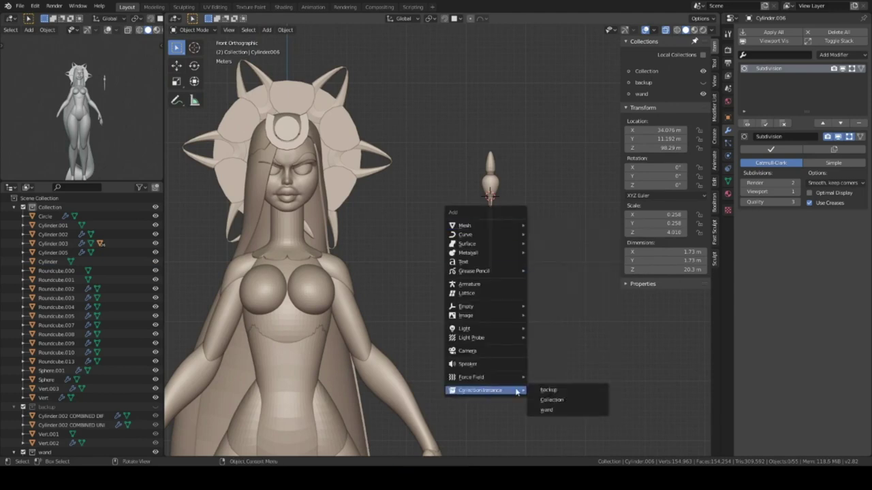
left_click(566, 411)
key("g")
left_click(557, 314)
key("KP_Divide")
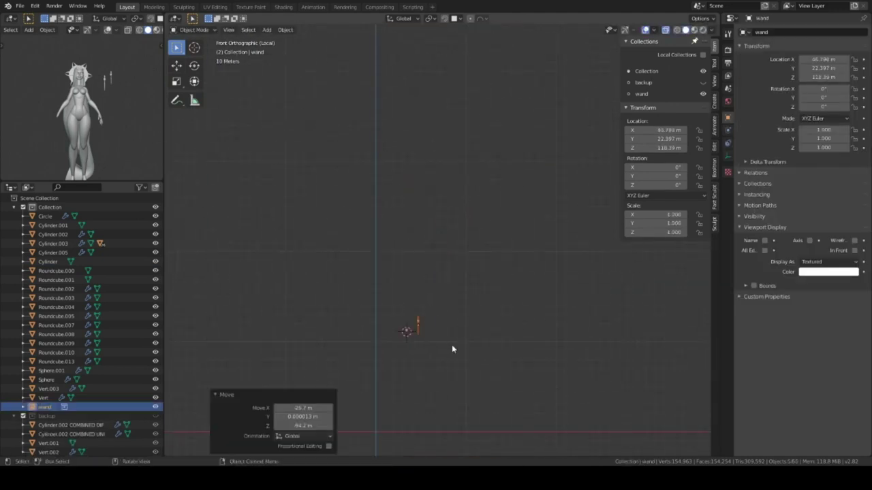
key("KP_Divide")
Hide the original wand collection and select the wand instance
scroll(511, 246, "down", 2)
left_click(520, 212)
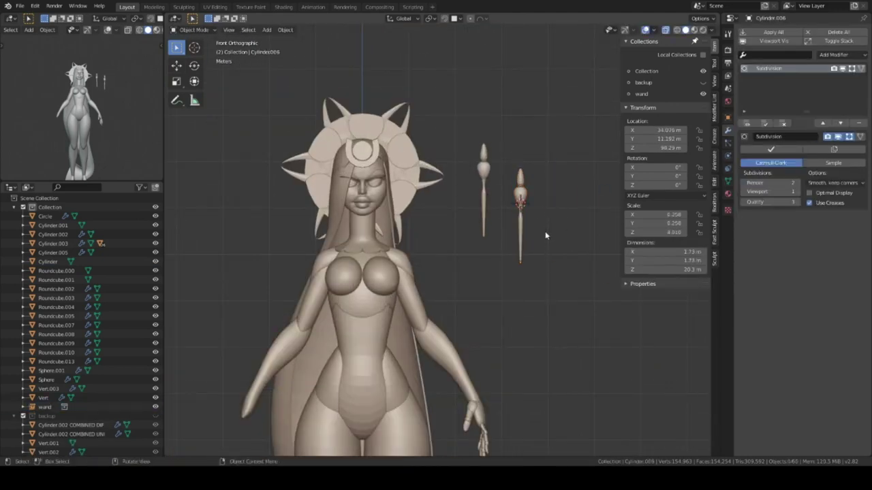
left_click(703, 97)
middle_click_drag(443, 232, 481, 235, "shift")
left_click(477, 183)
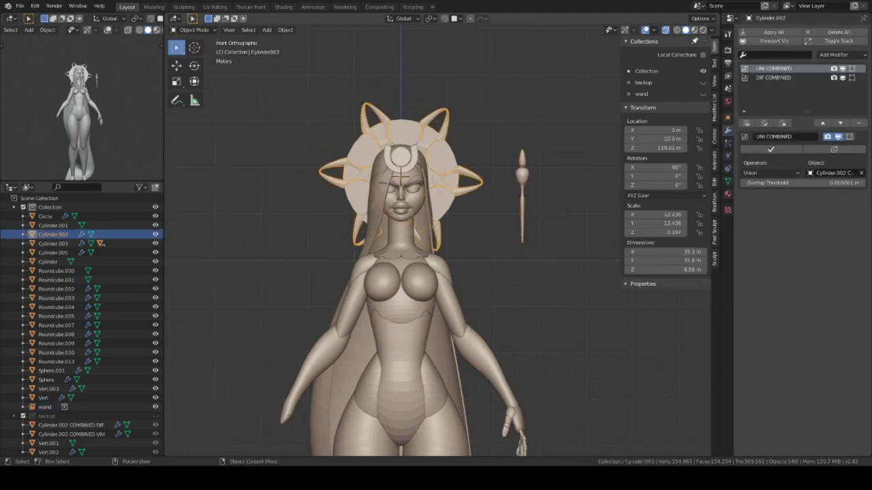
left_click(522, 218)
Tilt the wand instance beside the head and fan out rotated copies
key("g")
left_click(580, 297)
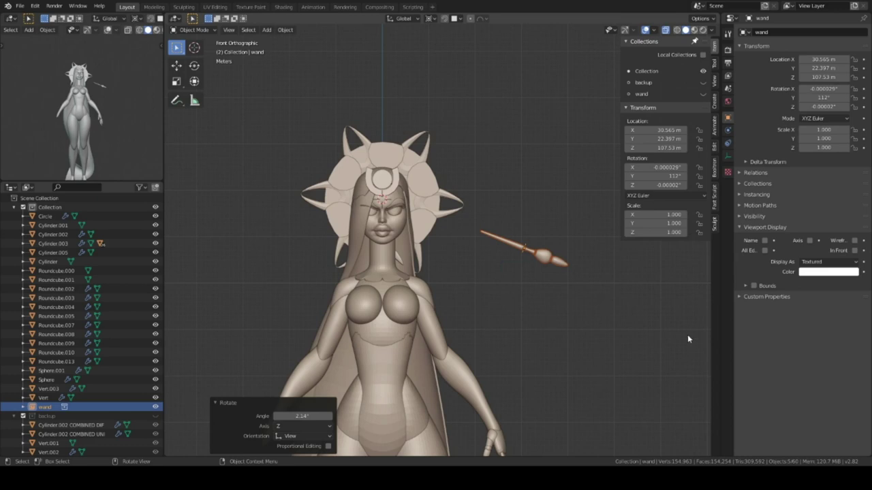
key("shift+r")
key("shift+r")
key("shift+r")
key("shift+r")
key("shift+r")
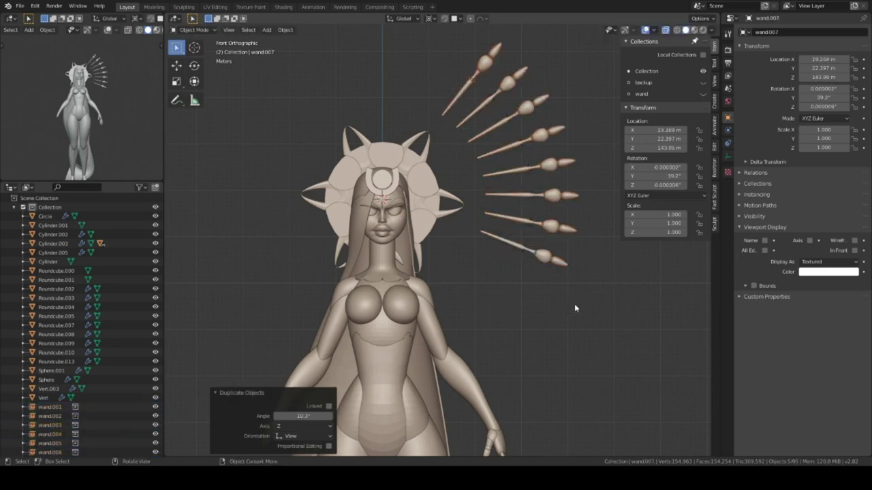
right_click(548, 302)
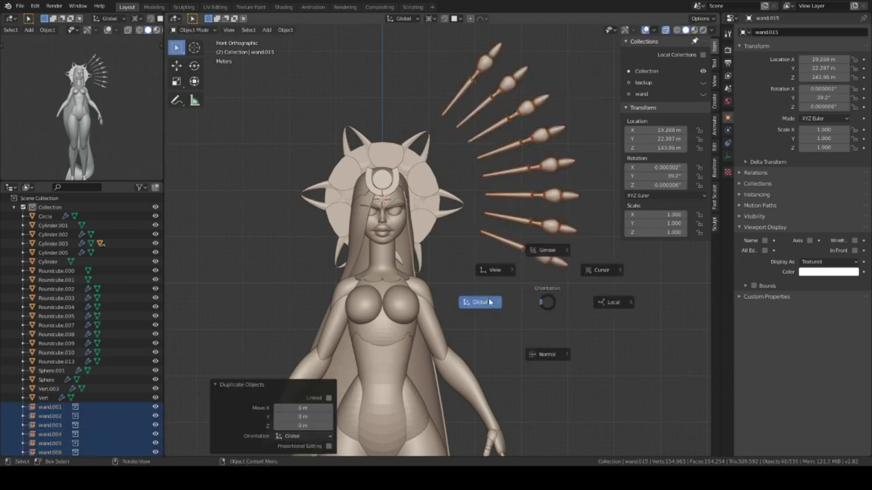
key("Return")
key("period")
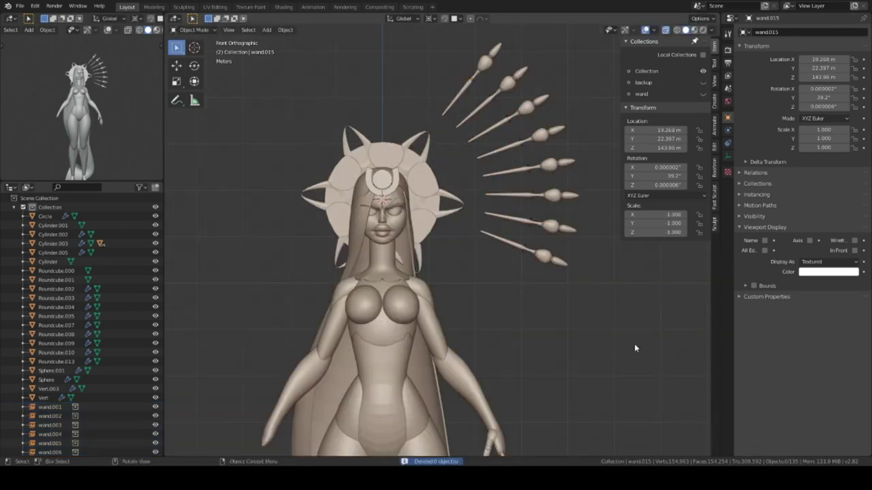
Delete the stray wand copies and the old grey arc of wands
left_click(552, 170)
key("x")
left_click(575, 247)
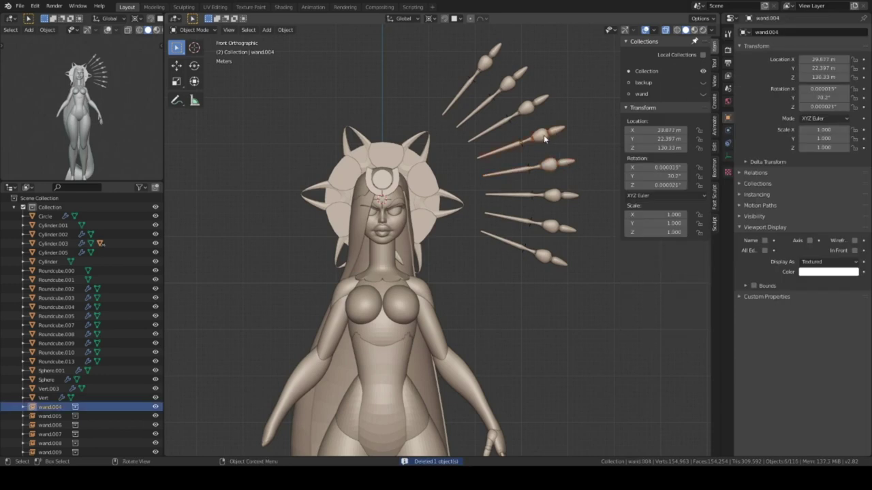
scroll(498, 287, "down", 1)
left_click(499, 296)
key("ctrl+shift+alt+c")
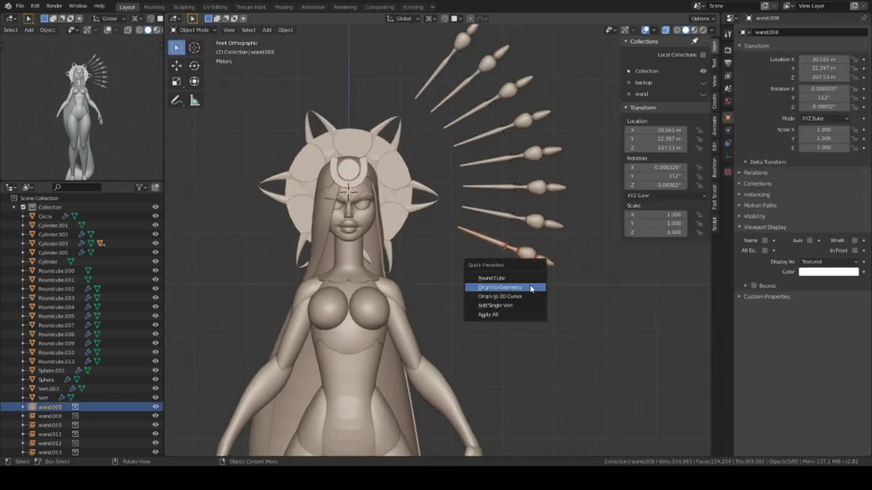
left_click(497, 292)
scroll(481, 293, "down", 2)
left_click_drag(449, 109, 590, 323)
left_click_drag(589, 354, 481, 111)
key("Delete")
scroll(569, 335, "up", 2)
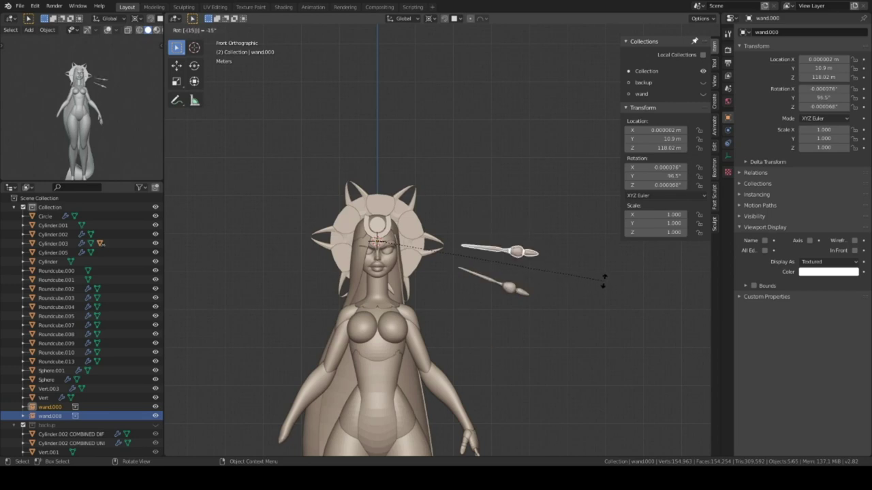
Repeat the −15° rotated copy into a full ring, then select all wands by type
key("Return")
key("shift+r")
key("shift+r")
key("shift+r")
key("shift+r")
key("shift+r")
key("shift+r")
key("shift+g")
left_click(507, 318)
left_click(528, 302)
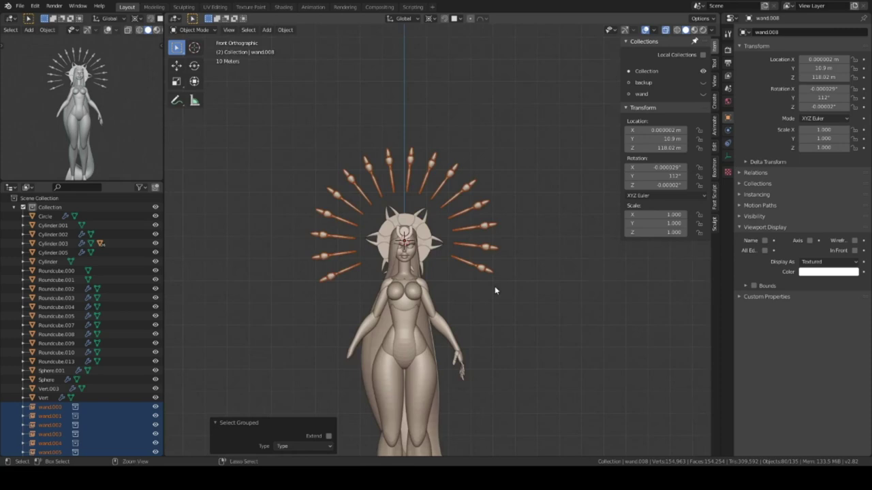
Box-select and delete the extra wands on the left side
scroll(494, 286, "up", 3)
left_click(436, 129)
middle_click_drag(409, 128, 409, 196, "shift")
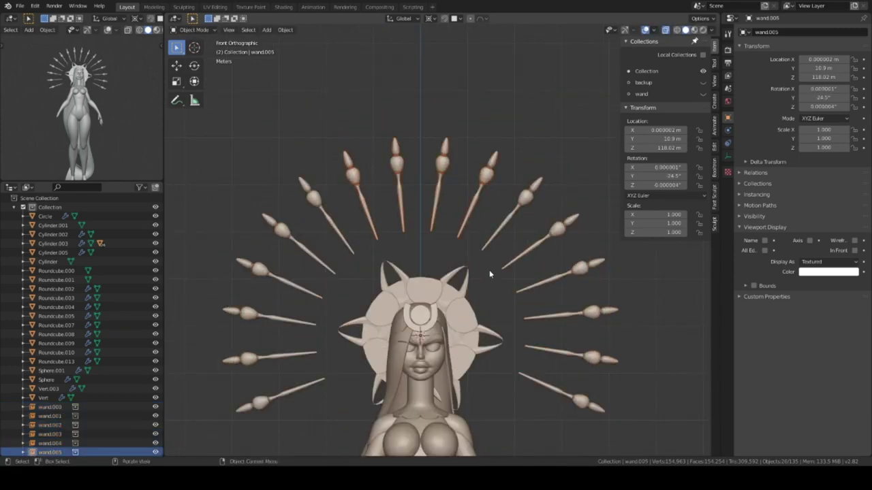
middle_click_drag(487, 276, 488, 181, "shift")
left_click_drag(591, 292, 512, 137)
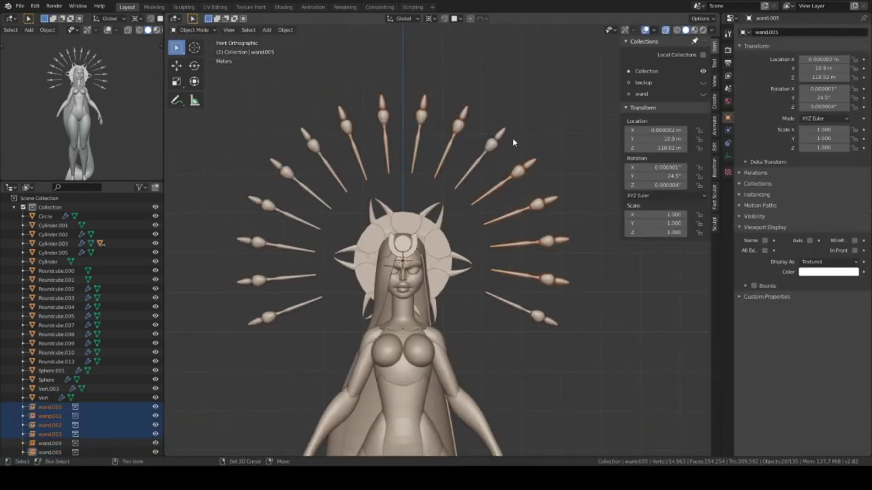
key("Delete")
key("b")
left_click_drag(310, 133, 267, 343)
Delete the remaining extra wands, leaving a single wand selected
key("Delete")
scroll(368, 307, "up", 1)
left_click(464, 265)
scroll(464, 265, "up", 1)
scroll(463, 313, "up", 1)
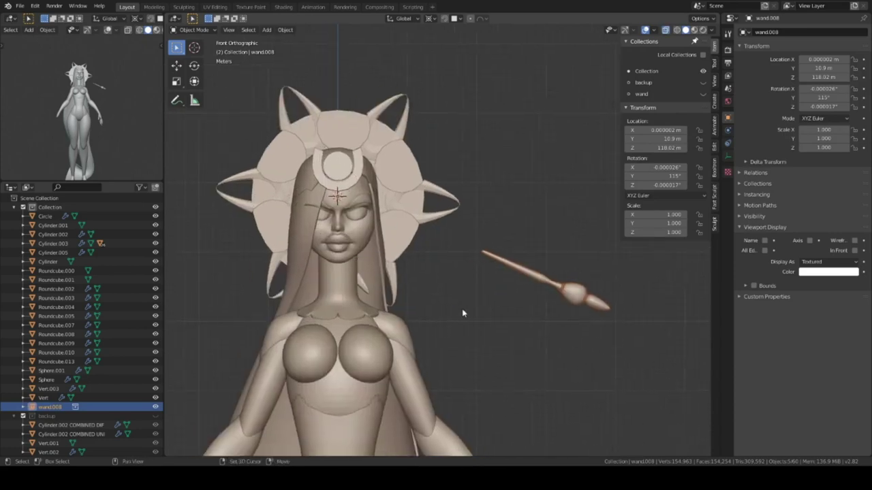
left_click(625, 30)
left_click(631, 30)
Slide the wand outward along its local Z axis and reset its origin
key("period")
key("g")
key("z")
key("z")
left_click(563, 300)
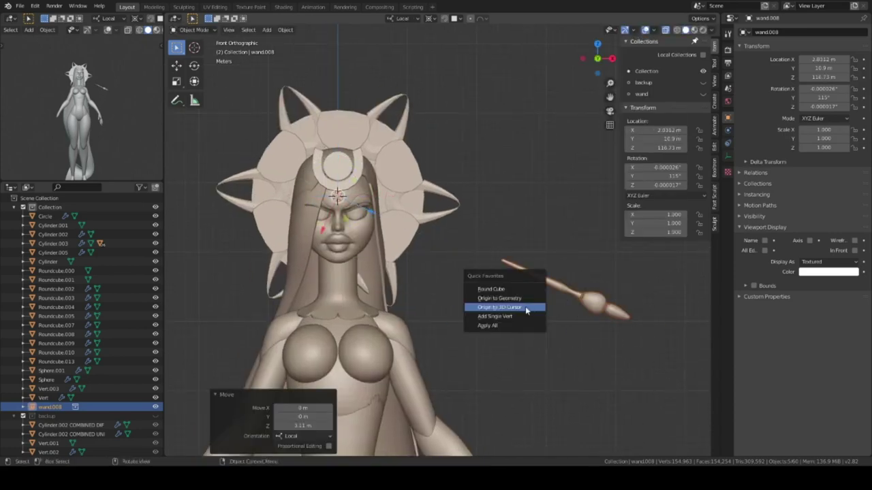
left_click(496, 297)
key("period")
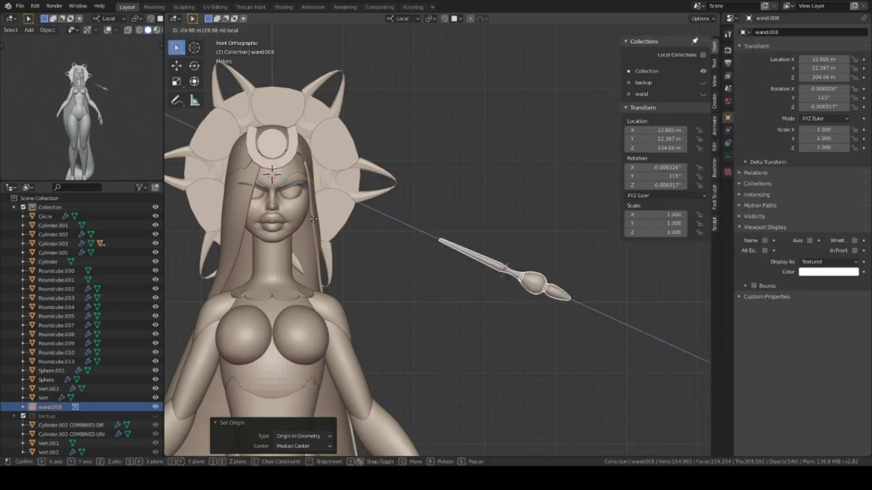
scroll(518, 257, "up", 1, "ctrl")
scroll(495, 272, "up", 1, "ctrl")
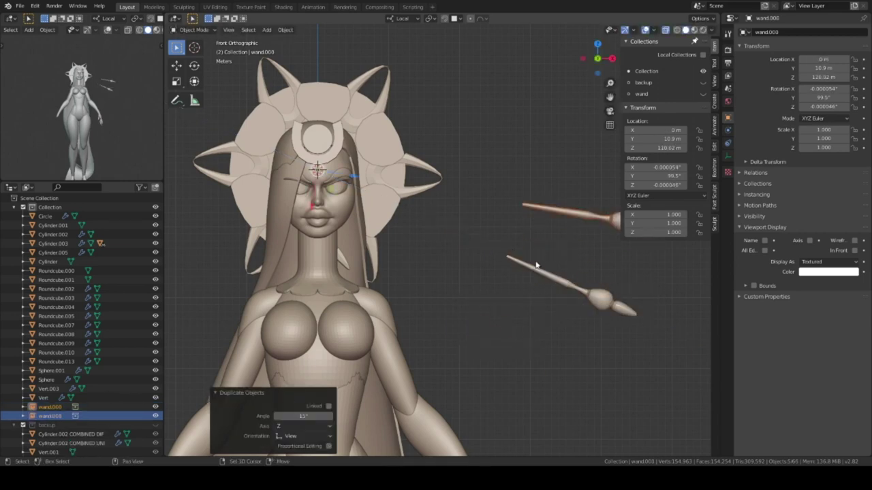
scroll(536, 264, "down", 3)
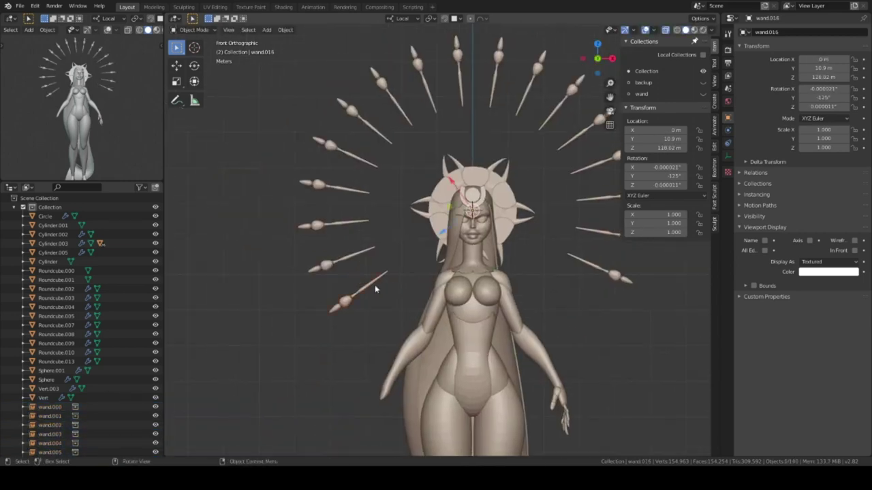
scroll(375, 285, "up", 2)
Duplicate the wand for the next 15° ray, then undo and clear the selection
key("shift+d")
key("ctrl+z")
key("ctrl+shift+z")
key("ctrl+z")
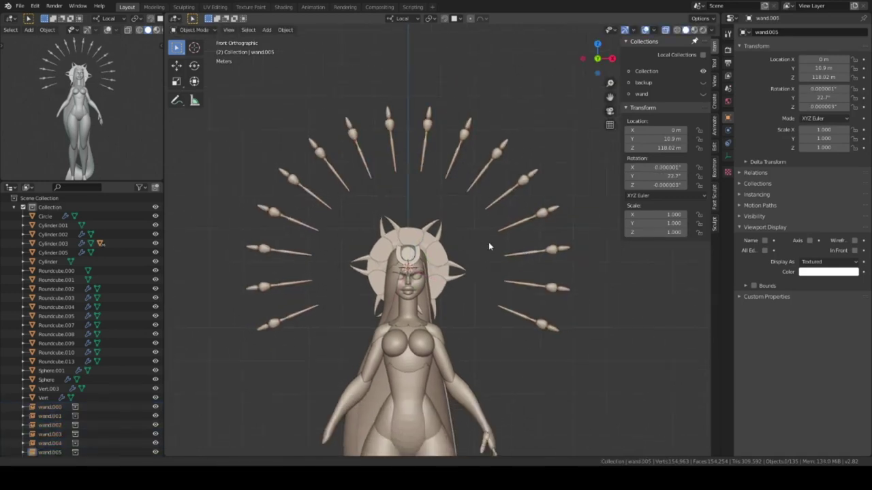
scroll(493, 261, "down", 5, "shift")
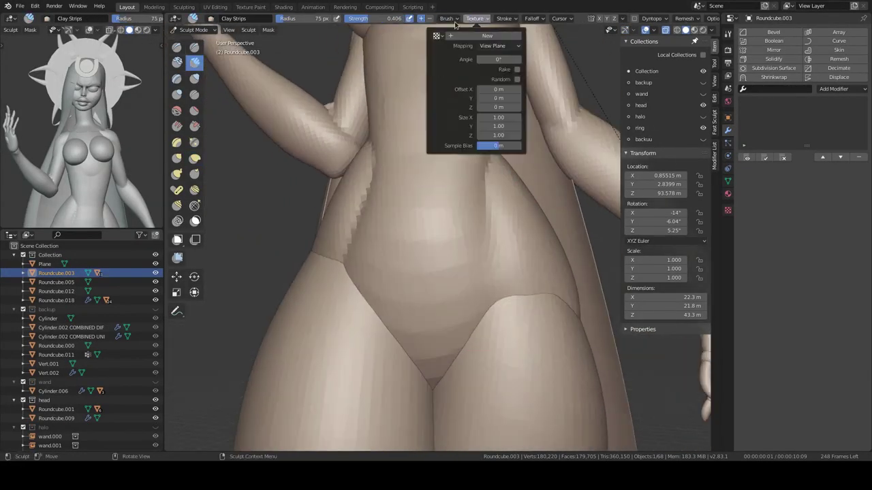
Show the Clay Strips brush settings and orbit over the torso from hips to chest
left_click(727, 34)
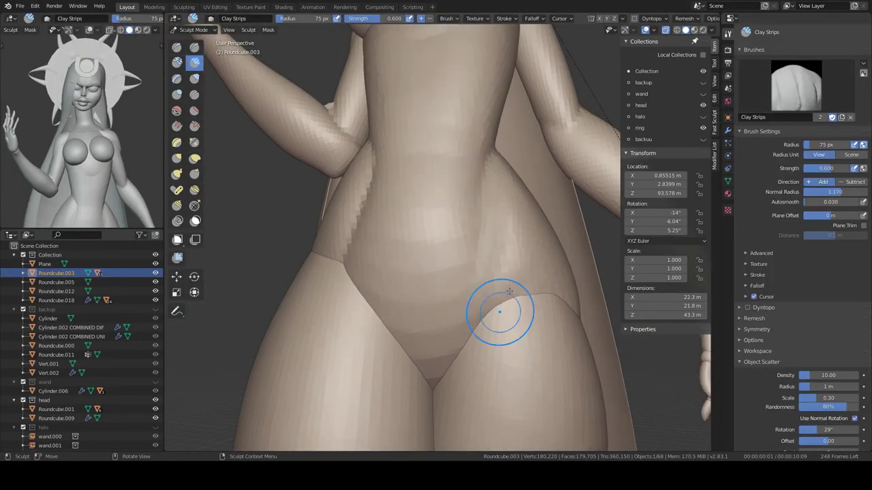
scroll(510, 292, "down", 2)
mouse_move(408, 272)
middle_mouse_down()
mouse_move(413, 184)
mouse_move(434, 190)
middle_mouse_up()
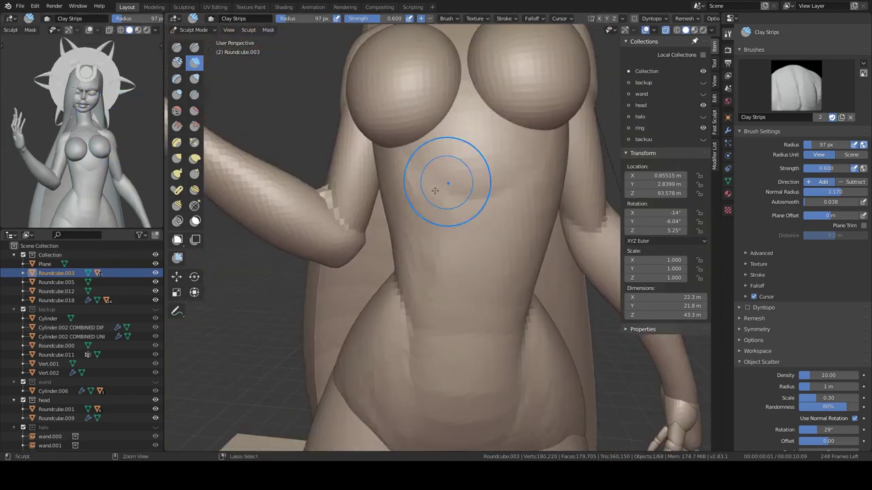
scroll(497, 197, "down", 2)
middle_click_drag(468, 214, 434, 307)
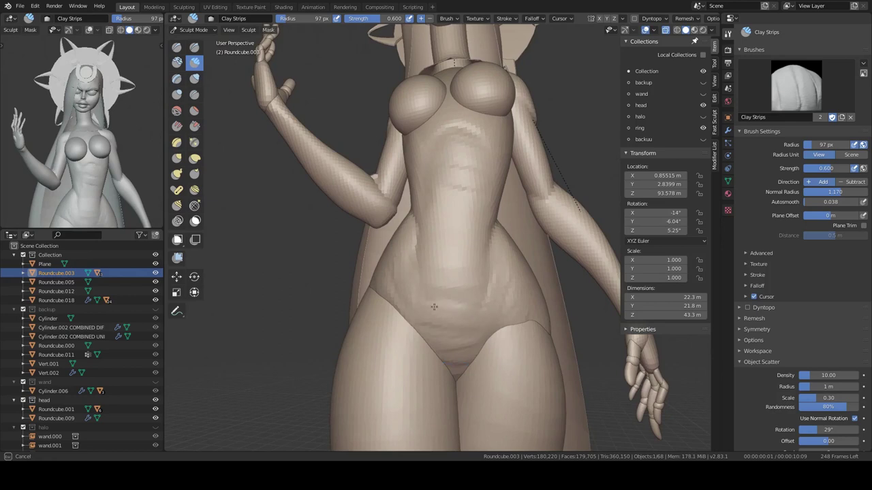
middle_click_drag(479, 272, 457, 223)
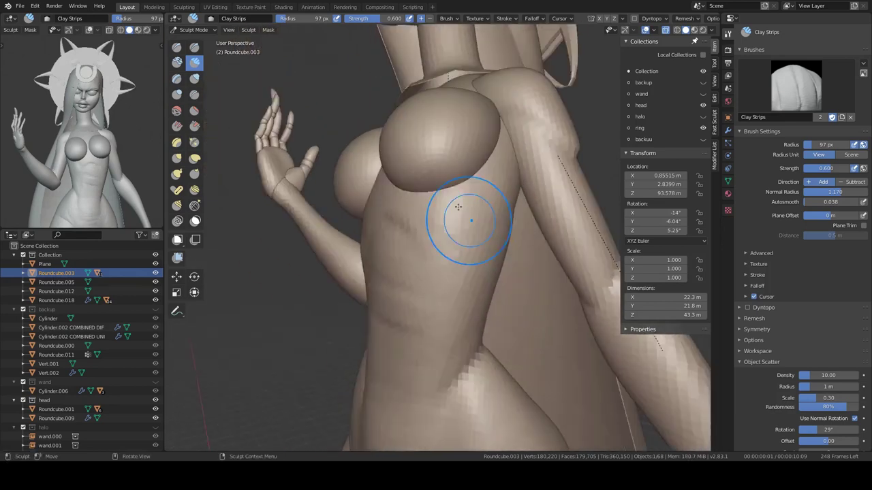
Isolate the torso piece in local view, then return and move down to the legs
key("KP_Divide")
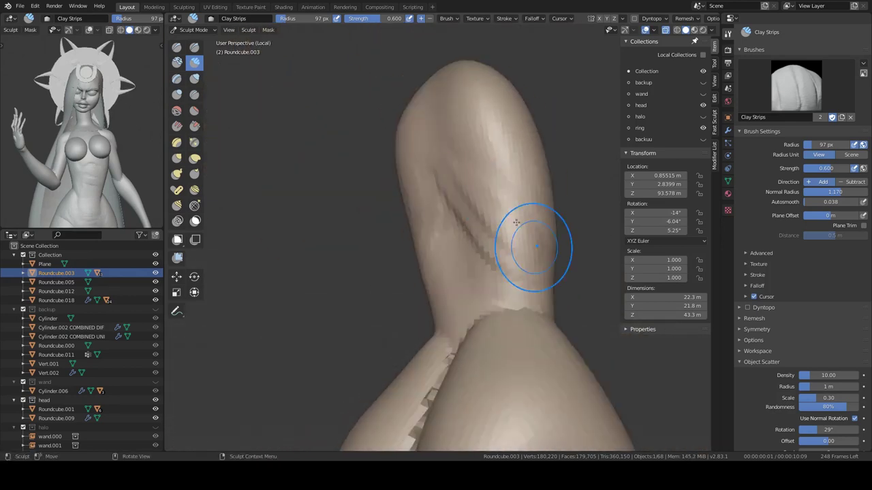
key("KP_Divide")
mouse_move(467, 253)
middle_mouse_down()
mouse_move(447, 195)
mouse_move(372, 226)
mouse_move(424, 176)
mouse_move(413, 243)
middle_mouse_up()
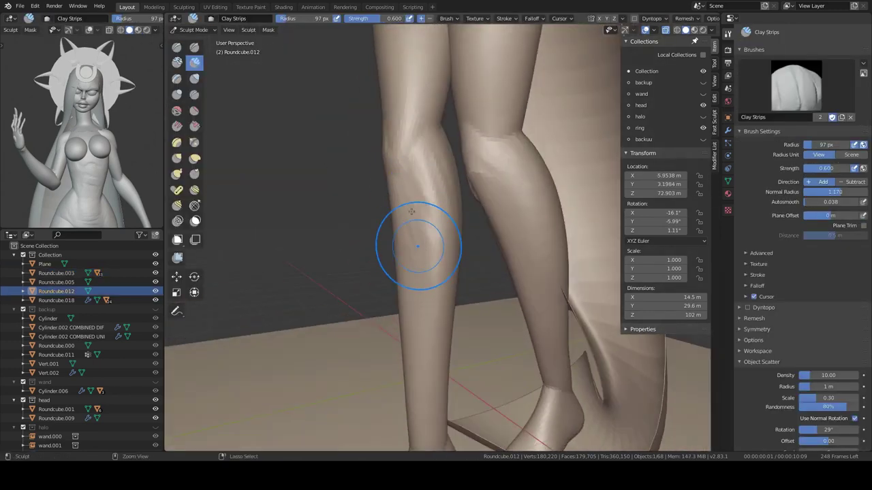
Pick the Roundcube.005 leg piece at the thigh and inspect it in isolation
scroll(413, 243, "down", 2)
scroll(470, 197, "up", 3)
left_click(470, 198, "alt")
left_click(468, 203)
key("KP_Divide")
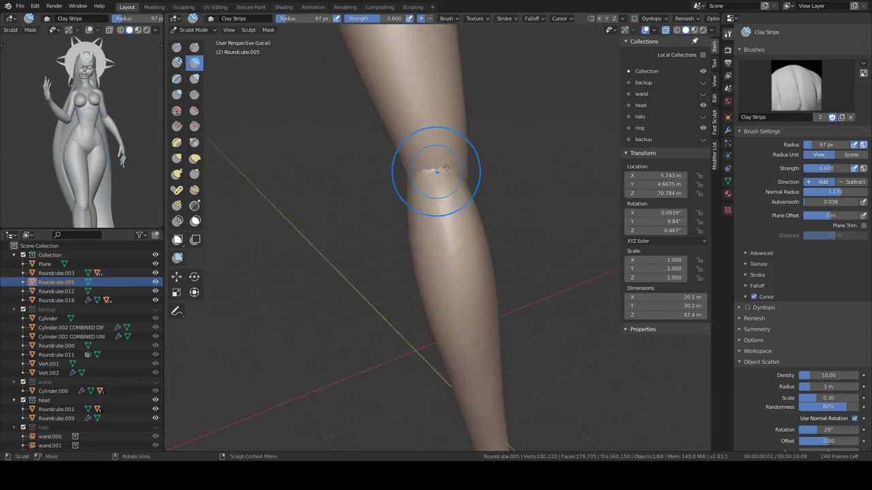
key("KP_Divide")
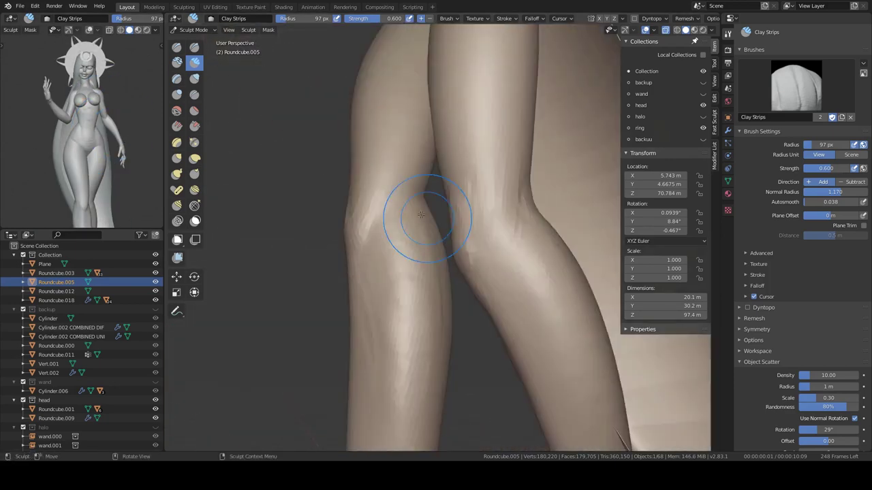
Isolate the Roundcube.012 leg, then return to the whole character in front view
left_click(399, 219, "alt")
key("KP_Divide")
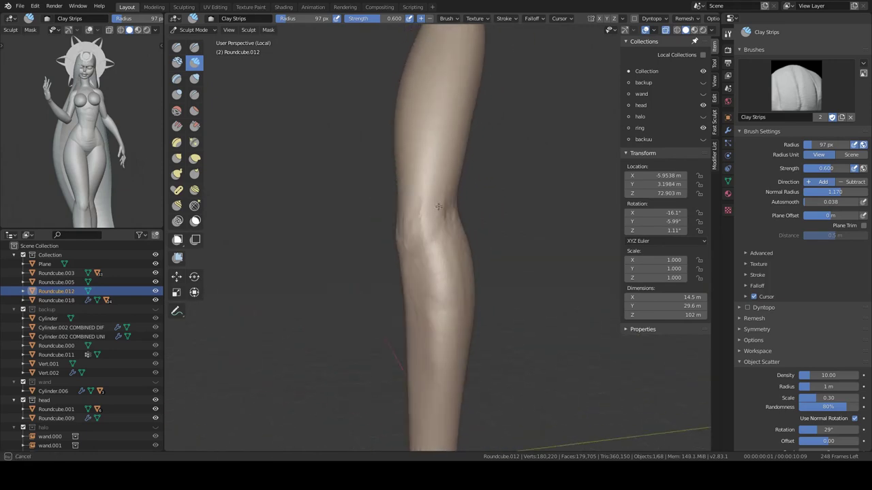
key("KP_Divide")
key("KP_1")
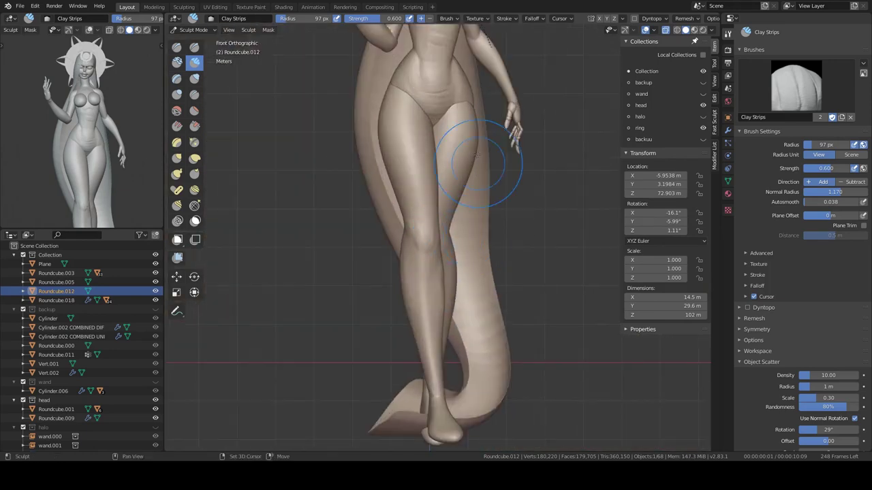
Isolate the Roundcube.010 arm and sculpt it with Elastic Deform, Draw and Clay Strips
middle_click_drag(412, 140, 368, 239)
left_click(364, 244, "alt")
key("KP_Divide")
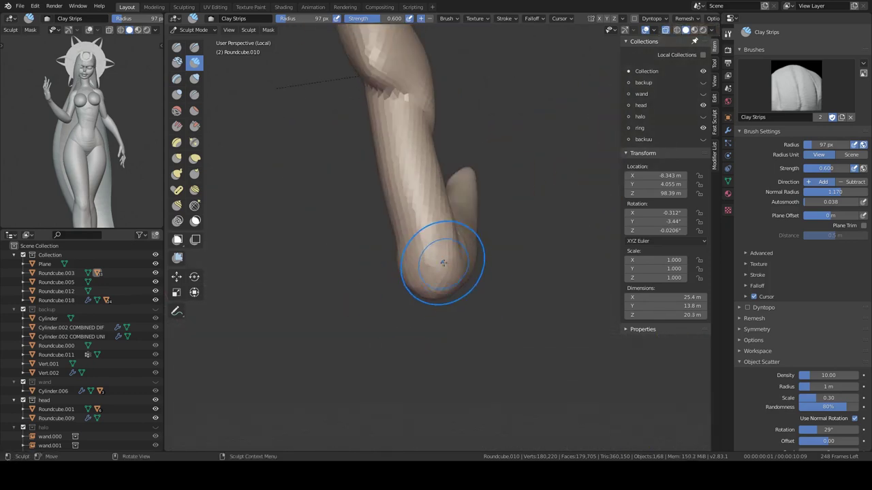
key("e")
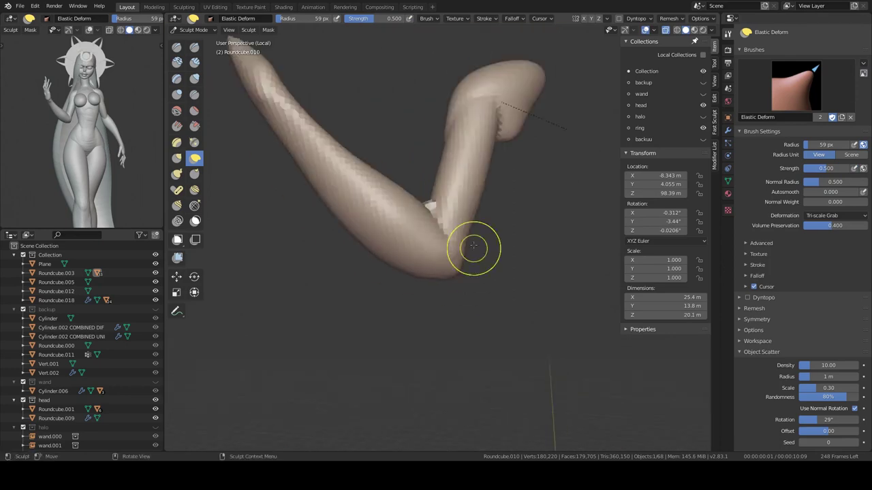
key("x")
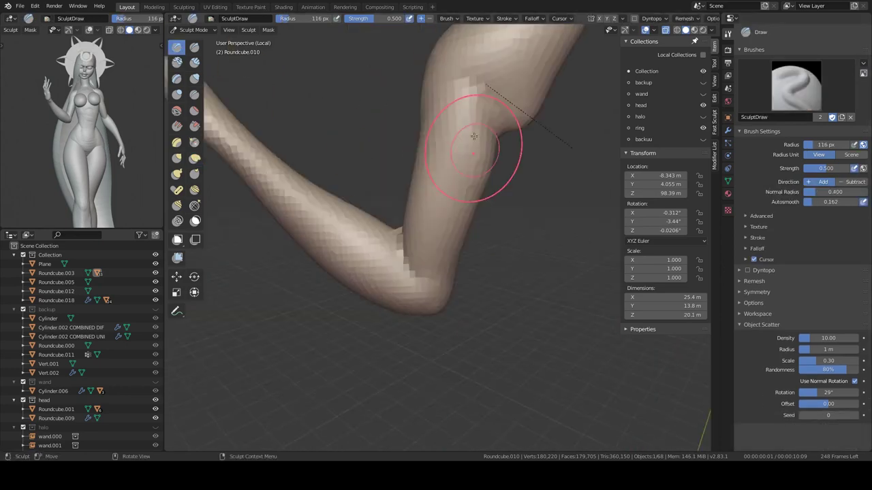
key("shift+space")
left_click(378, 182)
middle_click_drag(378, 183, 407, 158)
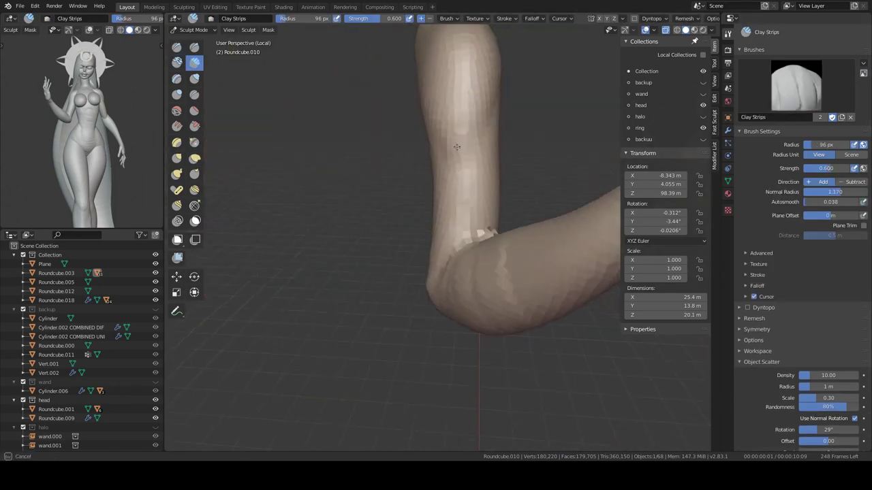
key("KP_Divide")
Isolate Roundcube.016, sculpt it with Draw and Clay Strips, then show the full figure
middle_click_drag(456, 147, 422, 220)
key("KP_Divide")
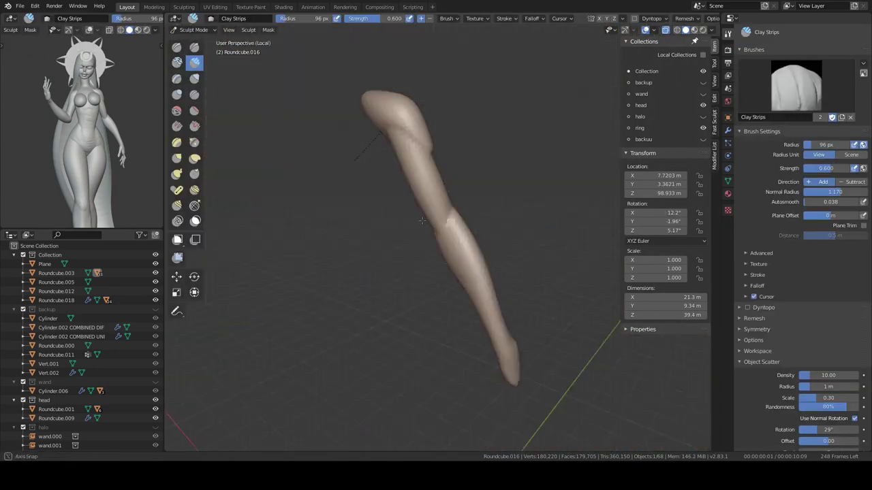
scroll(422, 220, "up", 5)
mouse_move(496, 165)
middle_mouse_down()
mouse_move(477, 171)
mouse_move(417, 251)
middle_mouse_up()
key("x")
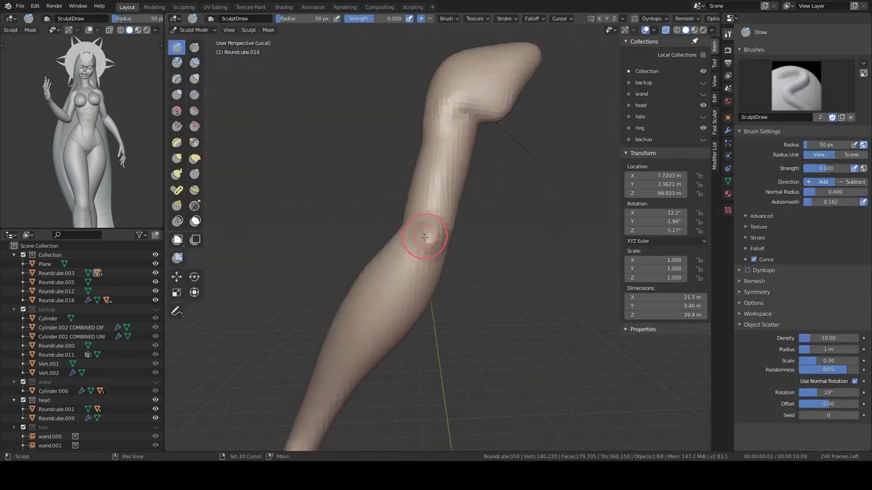
middle_click_drag(475, 212, 424, 214)
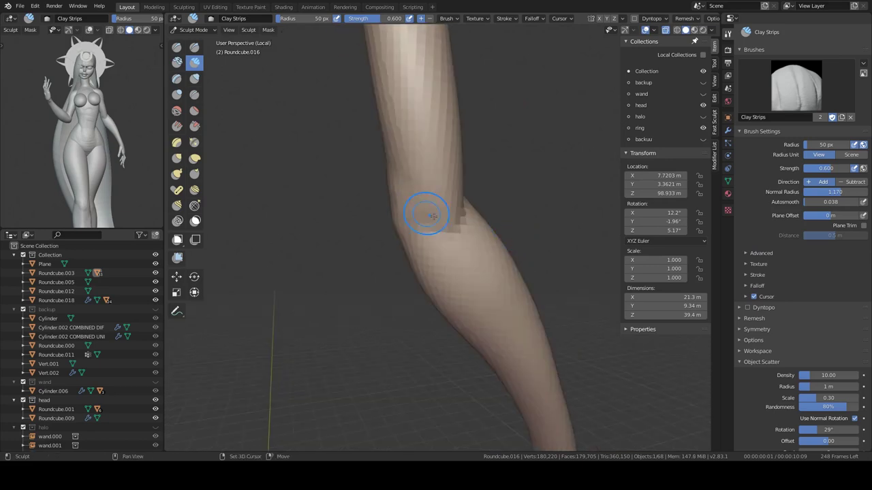
scroll(466, 233, "down", 4)
key("c")
middle_click_drag(455, 156, 478, 151)
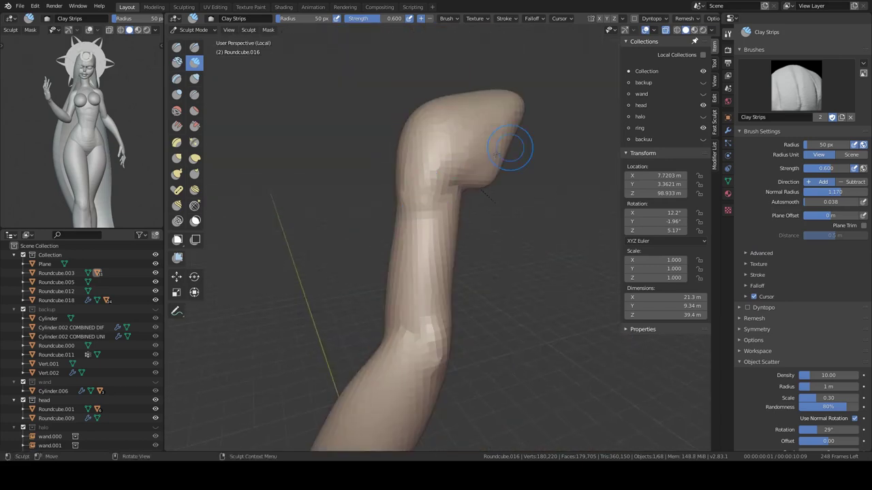
key("KP_Divide")
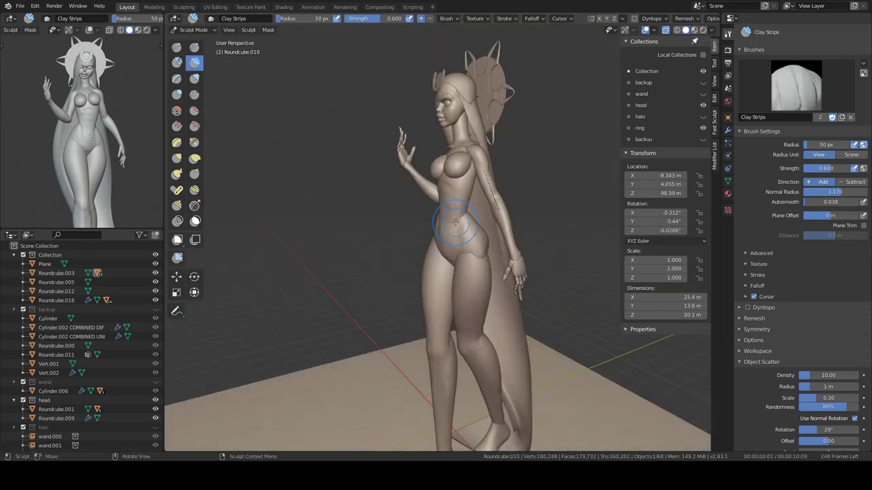
scroll(496, 181, "up", 5)
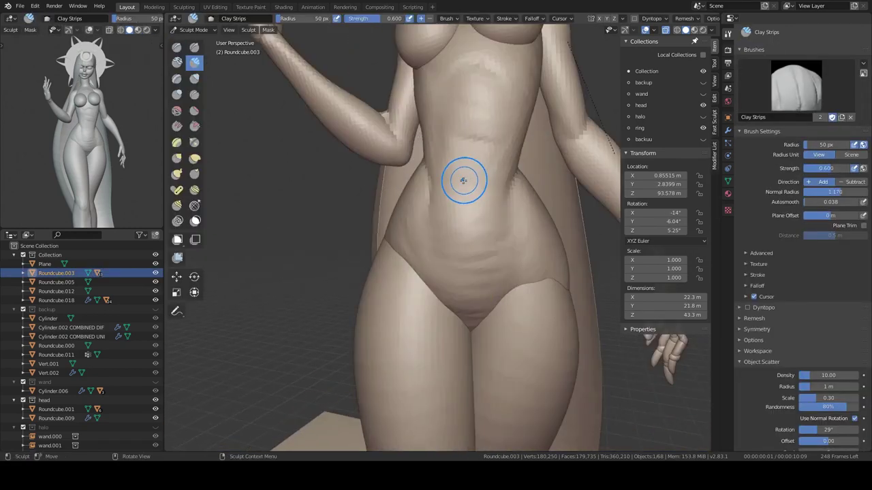
Shape the torso with the Clay brush, checking it in isolated side profile and from below
key("shift+c")
mouse_move(463, 175)
middle_mouse_down("shift")
mouse_move(481, 127)
mouse_move(418, 116)
mouse_move(447, 146)
middle_mouse_up("shift")
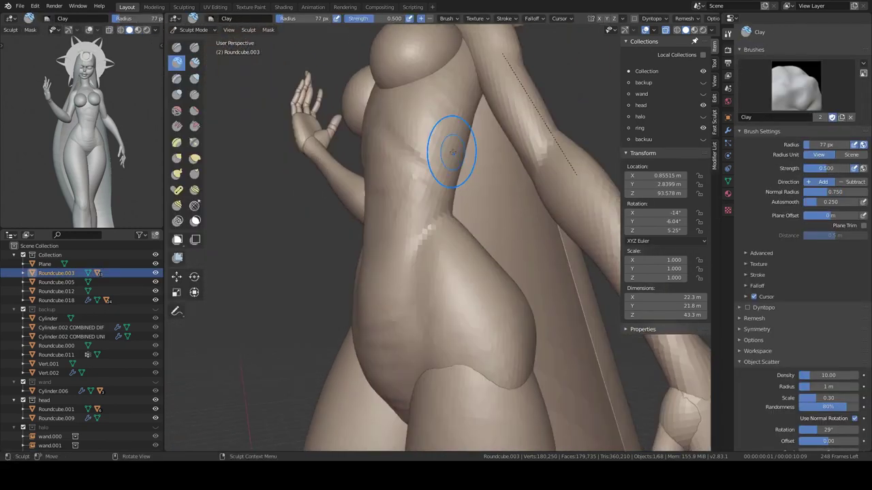
key("KP_Divide")
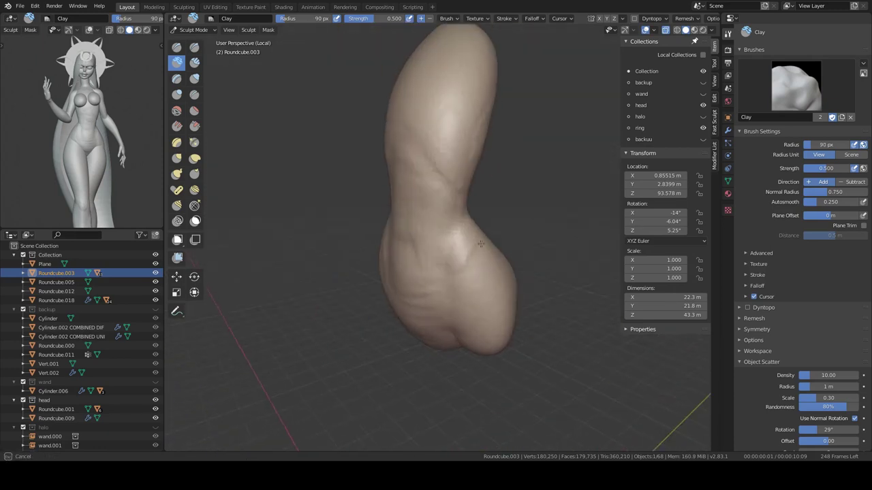
key("KP_Divide")
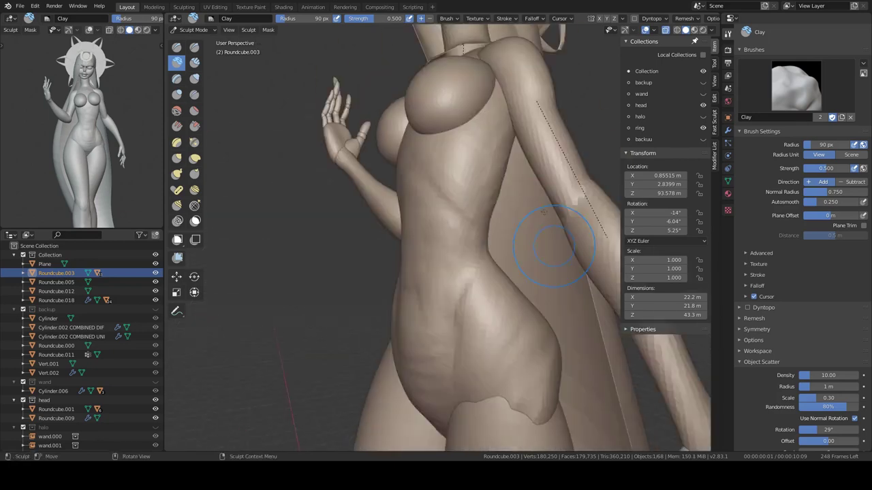
mouse_move(475, 190)
middle_mouse_down("shift")
mouse_move(533, 145)
mouse_move(470, 239)
mouse_move(518, 218)
middle_mouse_up("shift")
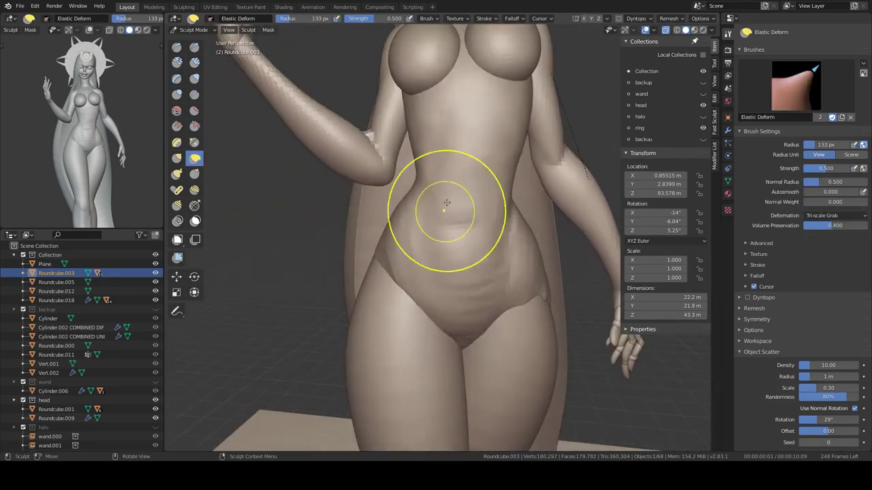
mouse_move(463, 221)
middle_mouse_down()
mouse_move(467, 175)
mouse_move(450, 152)
middle_mouse_up()
mouse_move(448, 186)
middle_mouse_down()
mouse_move(470, 216)
mouse_move(487, 131)
middle_mouse_up()
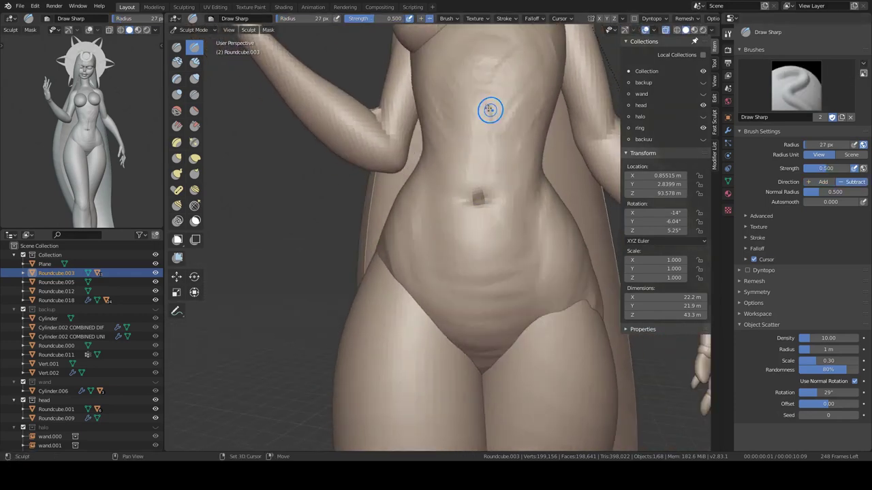
scroll(489, 110, "down", 2)
key("c")
middle_click_drag(467, 230, 498, 258)
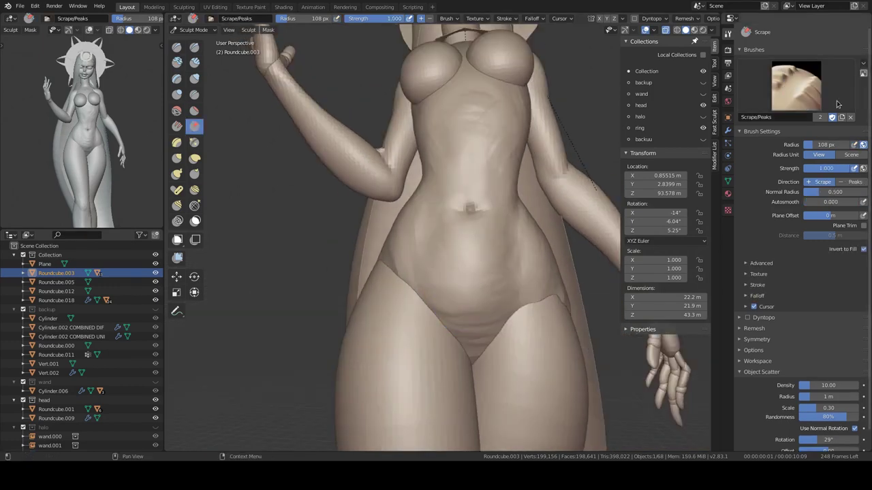
Set brush strength to 0.636 and sculpt torso and hips with Draw, Clay, Scrape/Peaks and Elastic Deform
key("shift+f")
left_click(458, 287)
mouse_move(462, 320)
middle_mouse_down()
mouse_move(445, 230)
mouse_move(453, 171)
mouse_move(500, 271)
mouse_move(511, 144)
middle_mouse_up()
key("x")
key("c")
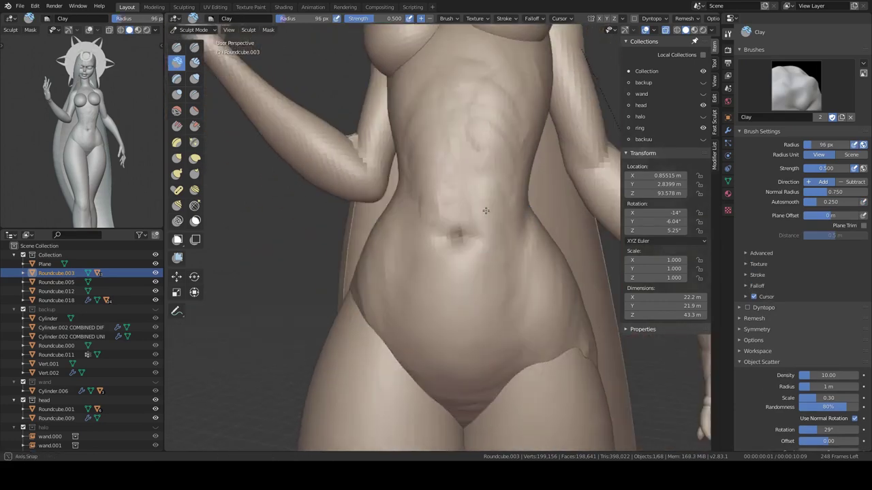
key("shift+t")
mouse_move(486, 233)
middle_mouse_down()
mouse_move(430, 229)
mouse_move(448, 226)
mouse_move(467, 132)
middle_mouse_up()
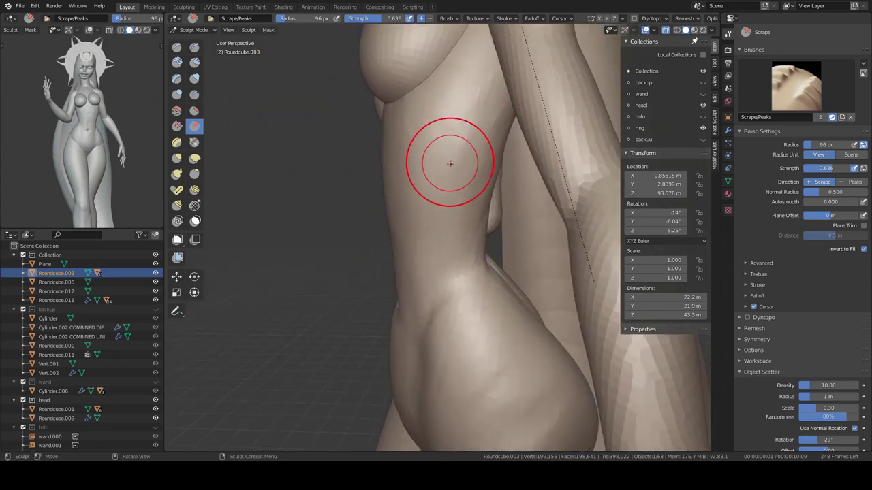
key("KP_1")
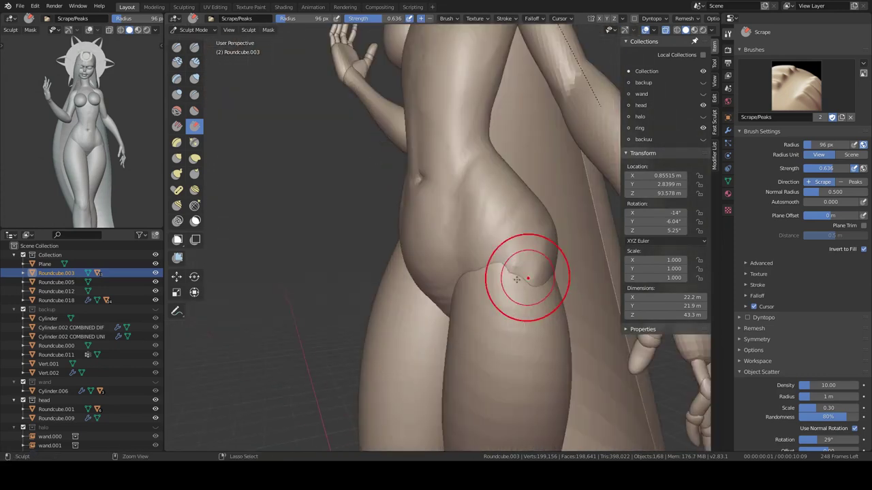
mouse_move(462, 249)
middle_mouse_down()
mouse_move(461, 42)
mouse_move(508, 247)
middle_mouse_up()
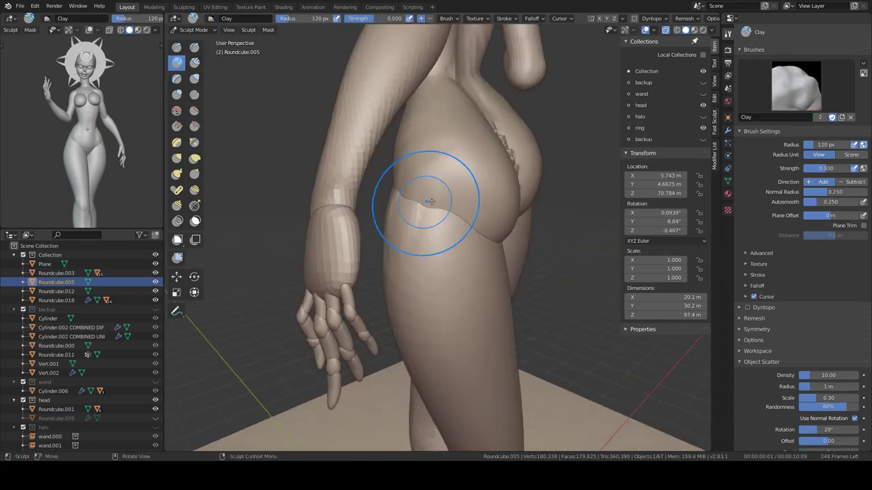
key("e")
middle_click_drag(476, 308, 424, 127)
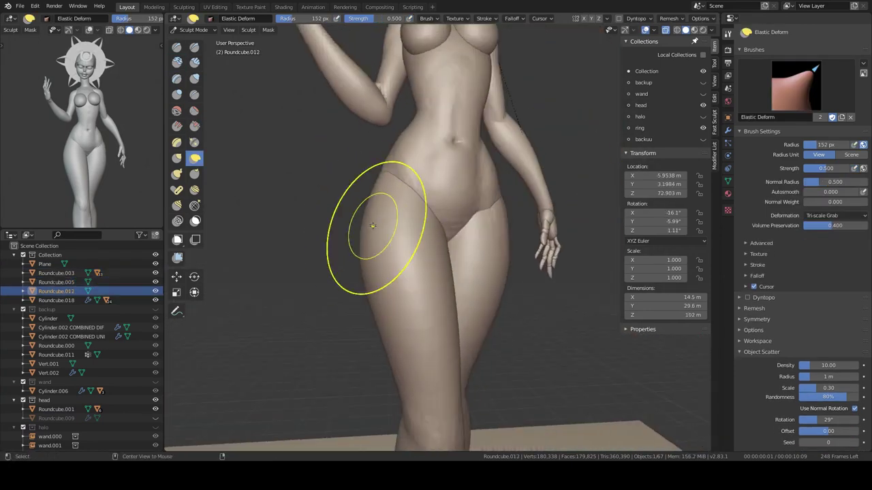
Reselect the Roundcube.003 torso and sculpt the rear hips with Draw Sharp and Clay Strips
key("ctrl+Tab")
left_click(486, 205)
key("ctrl+Tab")
mouse_move(487, 204)
middle_mouse_down()
mouse_move(455, 230)
mouse_move(447, 273)
mouse_move(416, 259)
middle_mouse_up()
mouse_move(467, 252)
middle_mouse_down()
mouse_move(427, 273)
mouse_move(431, 237)
mouse_move(482, 278)
mouse_move(453, 220)
middle_mouse_up()
key("shift+space")
scroll(473, 248, "up", 2)
key("c")
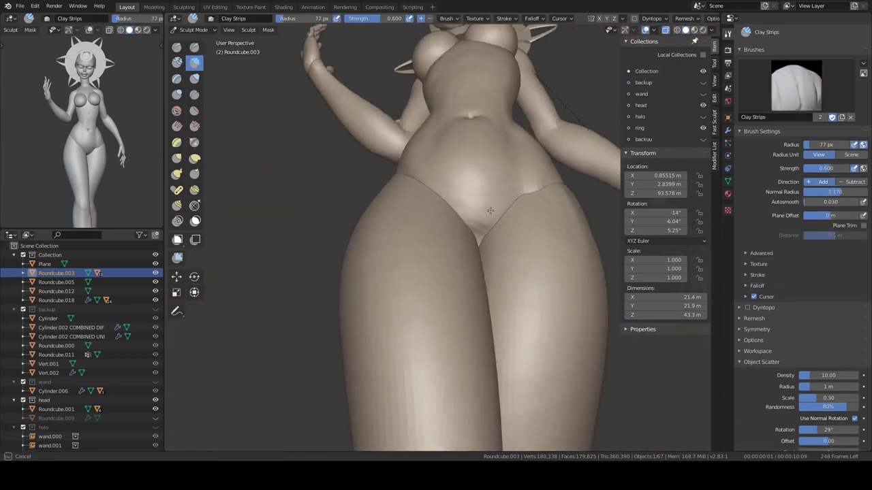
scroll(482, 208, "down", 4)
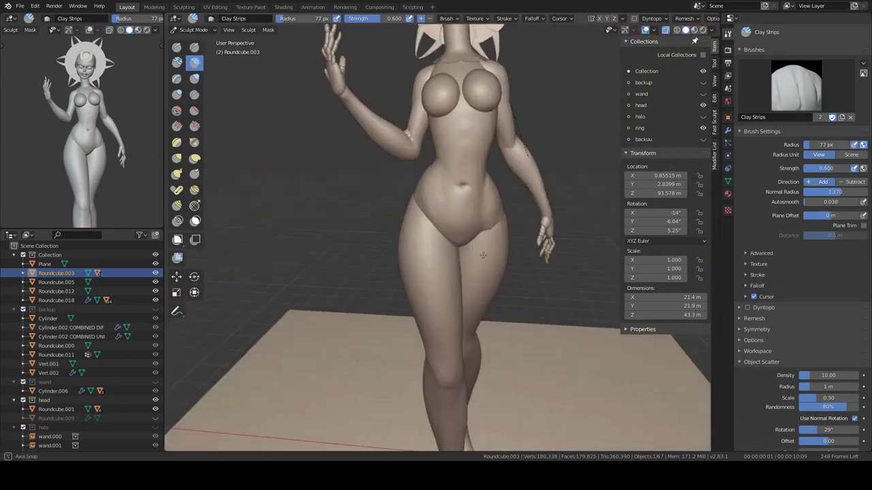
scroll(486, 228, "up", 4)
key("shift+space")
middle_click_drag(492, 220, 498, 216)
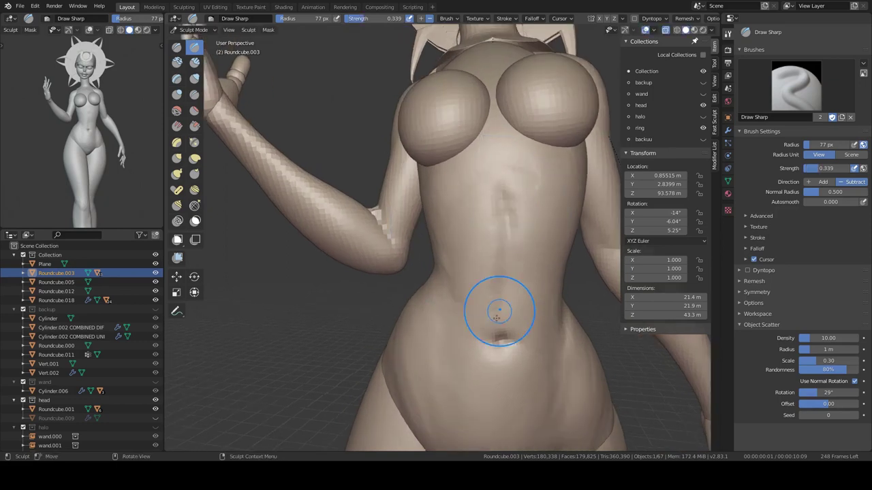
mouse_move(495, 297)
middle_mouse_down()
mouse_move(498, 171)
mouse_move(491, 216)
mouse_move(470, 255)
mouse_move(471, 235)
mouse_move(486, 230)
mouse_move(456, 173)
mouse_move(496, 249)
mouse_move(510, 215)
mouse_move(477, 259)
mouse_move(449, 272)
mouse_move(422, 239)
mouse_move(379, 237)
mouse_move(546, 155)
mouse_move(438, 251)
mouse_move(525, 152)
mouse_move(522, 195)
mouse_move(503, 214)
mouse_move(565, 243)
mouse_move(440, 195)
middle_mouse_up()
Work the back with Clay, Scrape/Peaks and Elastic Deform, then return to Object Mode
key("c")
key("shift+t")
key("e")
key("c")
key("shift+t")
key("ctrl+Tab")
Join the breast shapes object into the Roundcube.003 body mesh
scroll(440, 195, "down", 3)
scroll(431, 222, "up", 3)
scroll(432, 200, "down", 2)
scroll(492, 251, "up", 3)
left_click(492, 251)
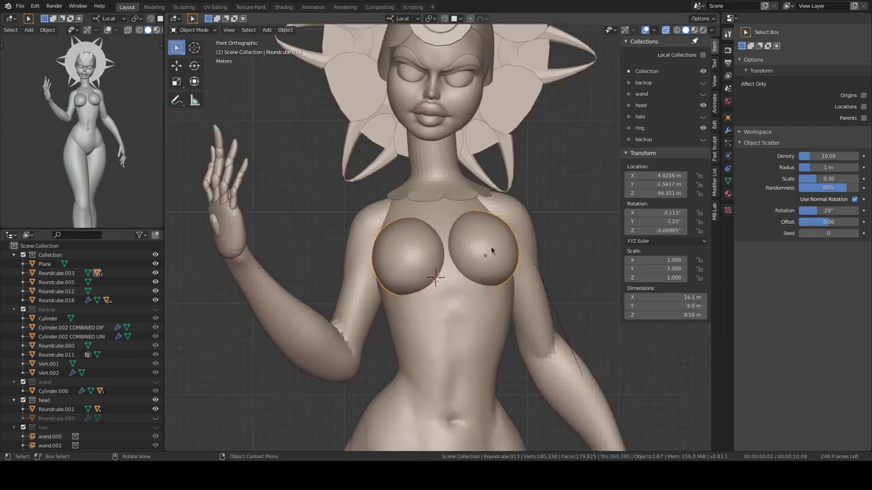
left_click(493, 268)
key("ctrl+Tab")
Isolate the body and blend the chest seam with the Clay brush, ending in front view
middle_click_drag(512, 257, 469, 269)
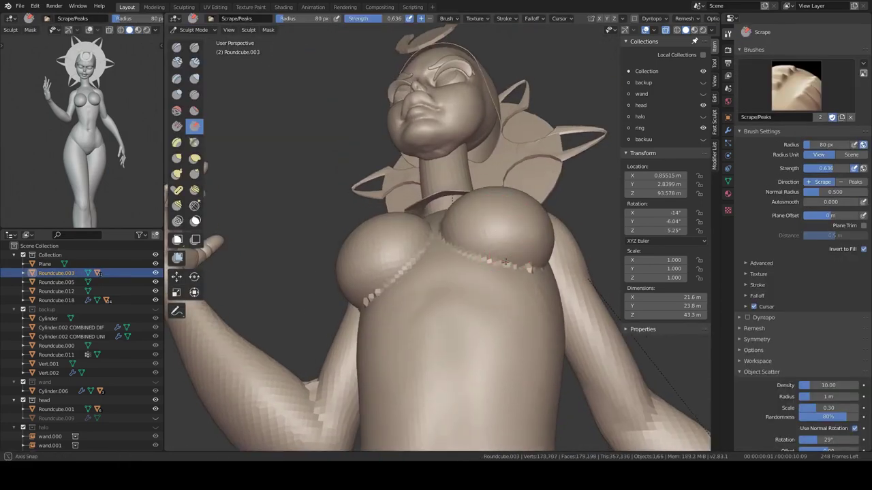
key("KP_Divide")
scroll(490, 233, "up", 4)
key("c")
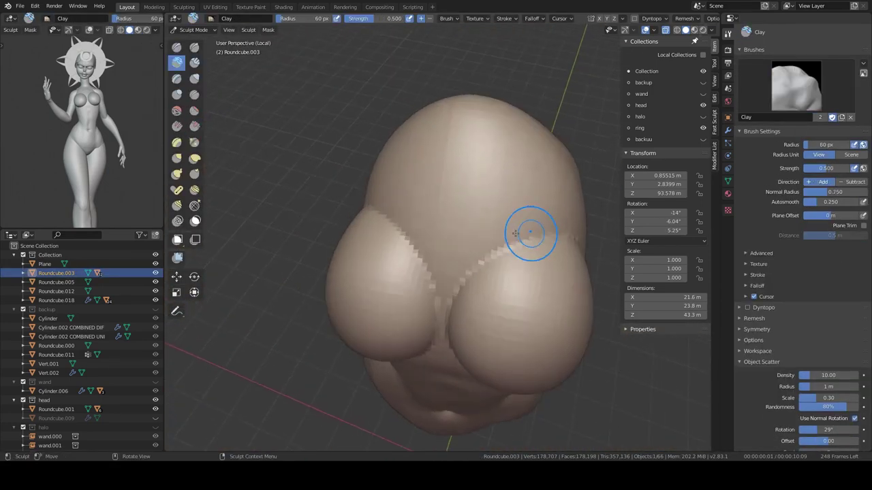
middle_click_drag(546, 290, 491, 266)
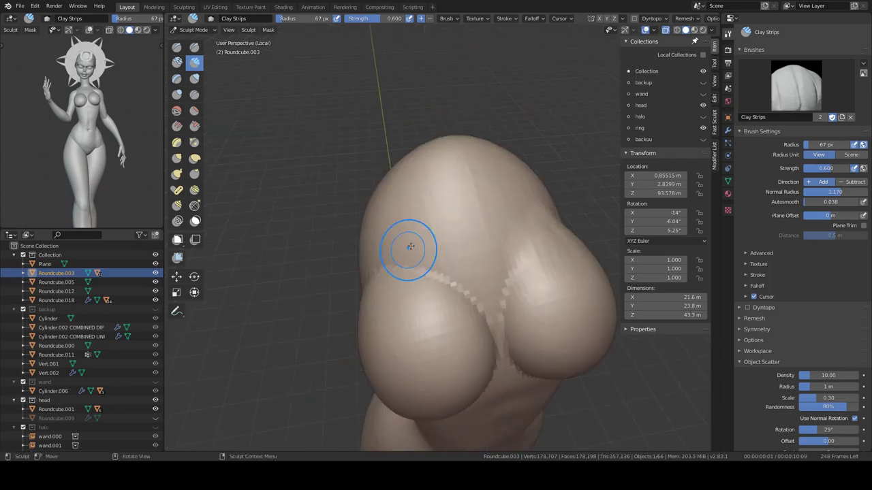
middle_click_drag(412, 355, 457, 250)
mouse_move(424, 226)
middle_mouse_down()
mouse_move(468, 307)
mouse_move(445, 241)
middle_mouse_up()
scroll(449, 272, "down", 2)
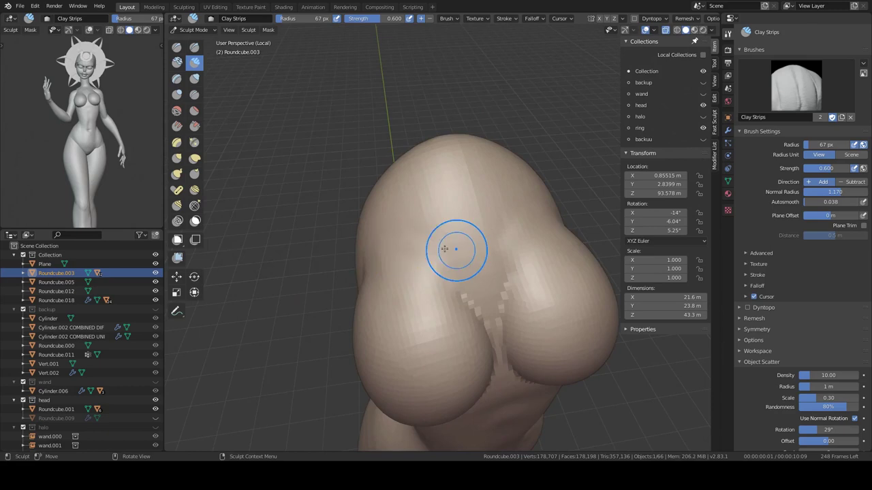
key("KP_1")
scroll(459, 156, "down", 3)
Bring up the mask options and turn the view down toward the feet
key("a")
scroll(461, 218, "down", 1)
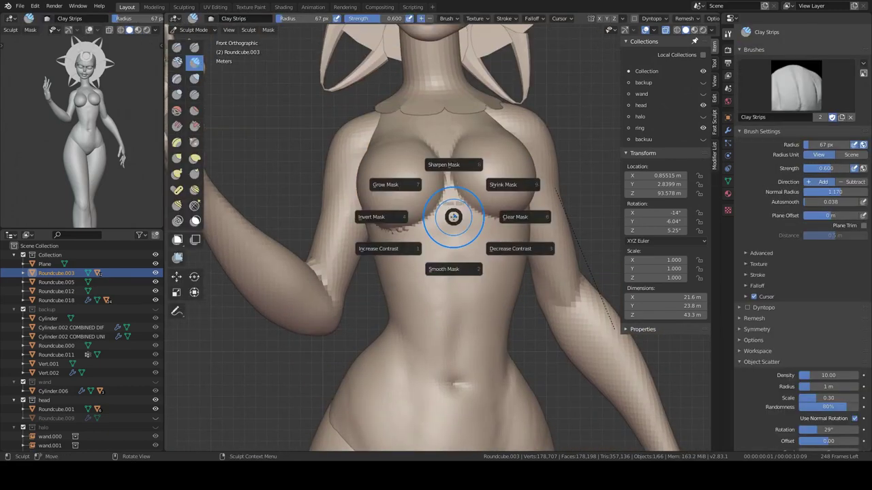
scroll(504, 222, "down", 2)
scroll(541, 224, "down", 1)
scroll(400, 209, "up", 2)
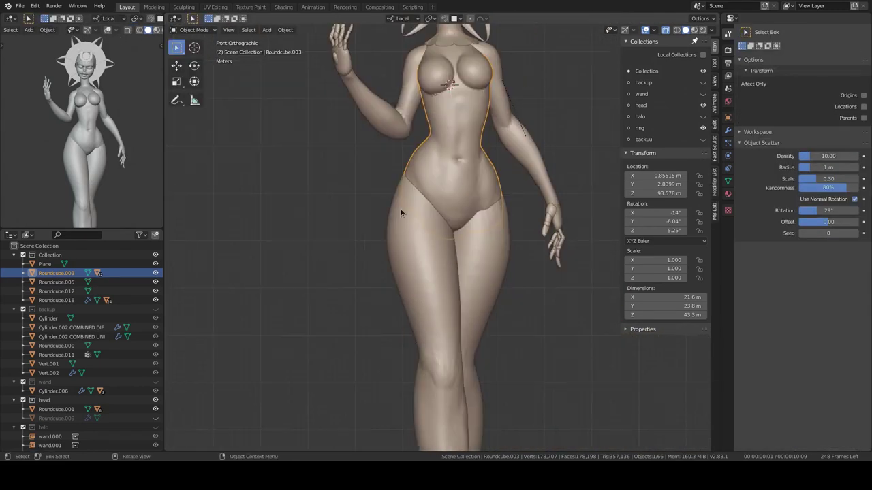
scroll(395, 306, "down", 3)
middle_click_drag(395, 306, 307, 208)
scroll(425, 218, "up", 4)
Inspect the feet and lower legs, then switch sculpting to the Roundcube.012 leg
mouse_move(425, 218)
middle_mouse_down()
mouse_move(399, 175)
mouse_move(418, 252)
mouse_move(443, 230)
mouse_move(410, 264)
mouse_move(399, 214)
mouse_move(444, 224)
mouse_move(456, 208)
mouse_move(438, 204)
mouse_move(428, 235)
mouse_move(405, 195)
mouse_move(468, 156)
mouse_move(436, 195)
mouse_move(456, 162)
mouse_move(477, 195)
mouse_move(463, 206)
mouse_move(461, 158)
middle_mouse_up()
mouse_move(412, 214)
middle_mouse_down()
mouse_move(470, 263)
mouse_move(430, 266)
mouse_move(407, 285)
mouse_move(422, 207)
middle_mouse_up()
key("alt+q")
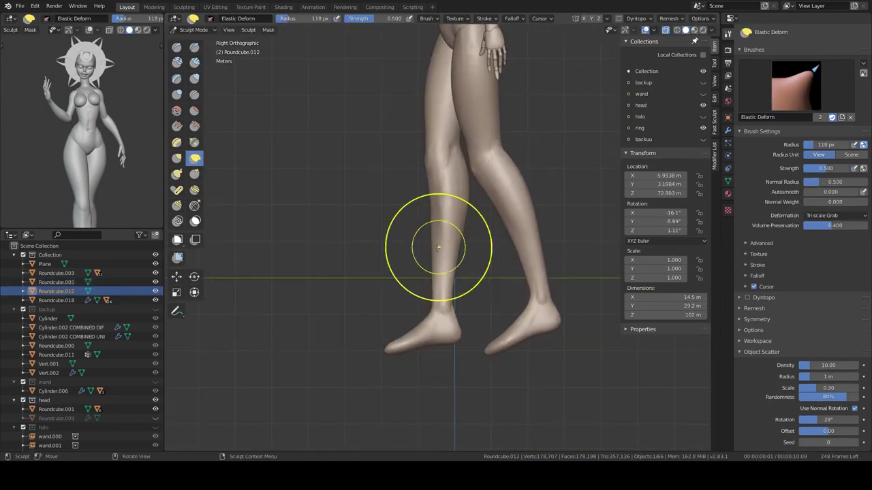
mouse_move(448, 340)
middle_mouse_down()
mouse_move(448, 253)
mouse_move(399, 253)
mouse_move(399, 320)
mouse_move(372, 259)
mouse_move(437, 192)
mouse_move(429, 145)
mouse_move(480, 158)
middle_mouse_up()
key("alt+q")
Switch sculpting to the Roundcube.005 leg and pick a brush from the quick brush picker
key("alt+q")
middle_click_drag(450, 183, 375, 200)
scroll(541, 282, "up", 3)
Touch up the hip area, checking it from perspective, side and straight front views
key("alt+q")
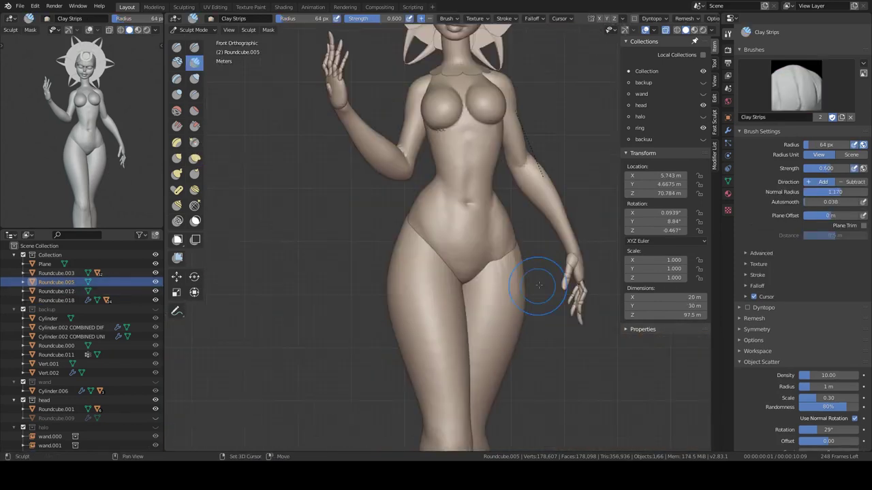
key("shift+space")
left_click(507, 240)
scroll(507, 239, "up", 2)
mouse_move(506, 239)
middle_mouse_down()
mouse_move(452, 282)
mouse_move(423, 286)
middle_mouse_up()
scroll(526, 253, "down", 2)
mouse_move(525, 252)
middle_mouse_down()
mouse_move(458, 263)
mouse_move(477, 292)
mouse_move(538, 214)
middle_mouse_up()
scroll(538, 214, "down", 3)
key("alt+q")
scroll(538, 214, "down", 2)
Briefly sculpt the raised arm piece, then go back to Object Mode
key("alt+q")
key("ctrl+Tab")
scroll(427, 226, "up", 2)
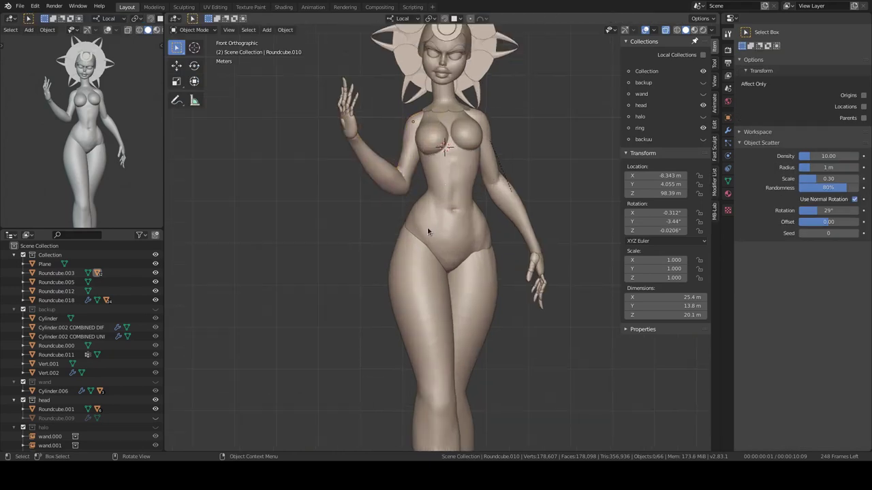
scroll(393, 183, "up", 2)
key("ctrl+Tab")
mouse_move(444, 164)
middle_mouse_down()
mouse_move(419, 259)
mouse_move(389, 166)
mouse_move(522, 218)
middle_mouse_up()
scroll(522, 218, "down", 3)
scroll(402, 206, "up", 3)
key("alt+q")
Frame the whole figure in a straight front view in Object Mode
mouse_move(402, 206)
middle_mouse_down()
mouse_move(370, 171)
mouse_move(467, 176)
mouse_move(447, 146)
middle_mouse_up()
scroll(470, 197, "up", 2)
middle_click_drag(478, 208, 436, 198)
key("ctrl+Tab")
key("KP_1")
scroll(428, 181, "up", 3)
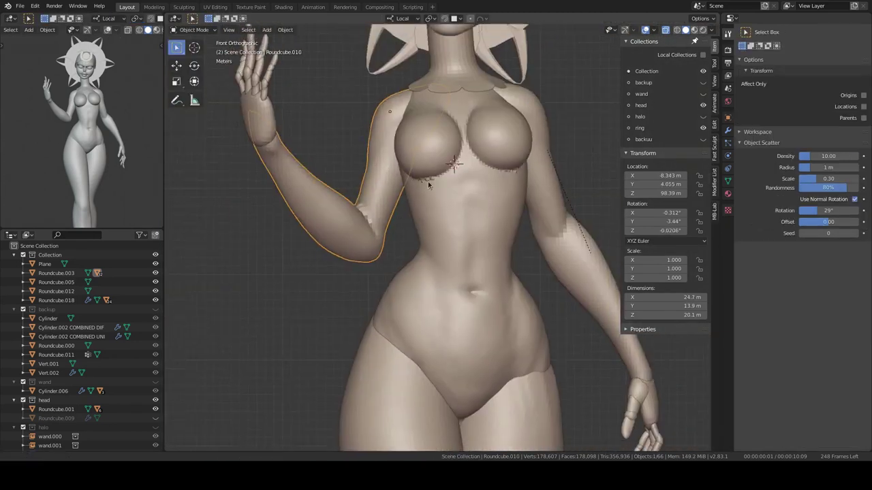
scroll(427, 182, "down", 5)
middle_click_drag(422, 153, 450, 204)
scroll(32, 103, "up", 3)
middle_click_drag(32, 103, 98, 114)
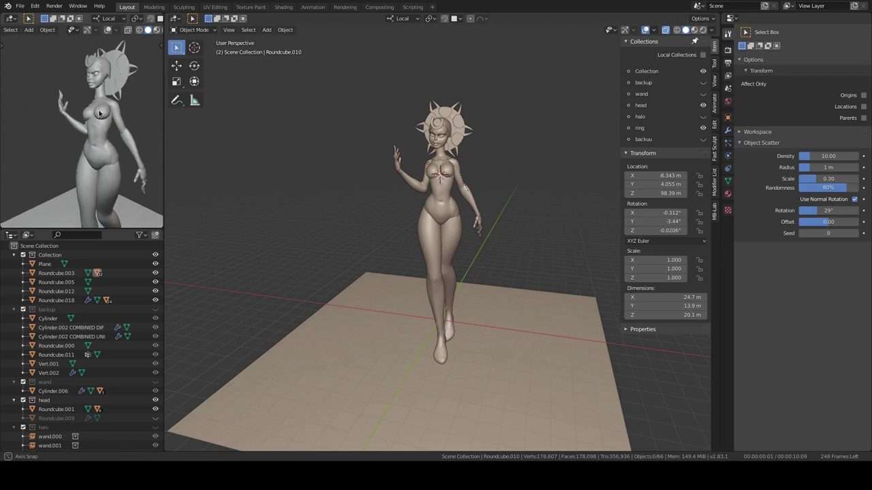
key("KP_1")
scroll(418, 204, "up", 3)
Duplicate the torso and leg pieces in place, join them into one mesh, and sculpt it
left_click(400, 295)
key("shift+d")
key("Escape")
key("ctrl+j")
scroll(440, 196, "up", 5)
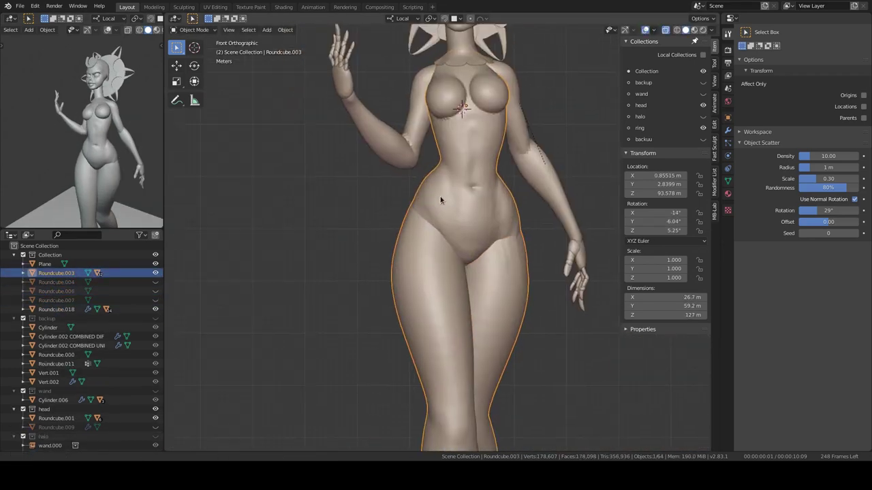
key("ctrl+Tab")
scroll(459, 216, "down", 3)
Isolate the body mesh in local view and turn to a side view of the hip
middle_click_drag(459, 216, 477, 191)
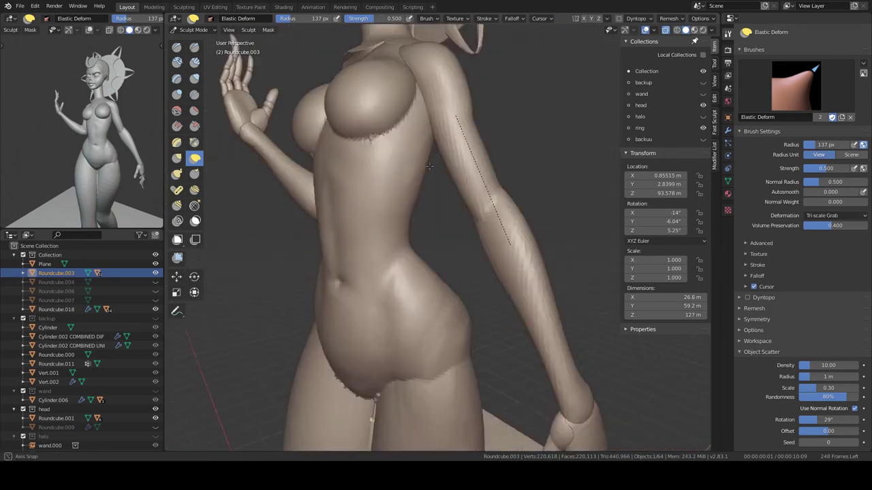
key("slash")
scroll(477, 191, "up", 4)
key("c")
mouse_move(493, 162)
middle_mouse_down()
mouse_move(408, 181)
mouse_move(434, 173)
middle_mouse_up()
mouse_move(467, 204)
middle_mouse_down()
mouse_move(464, 232)
mouse_move(415, 288)
mouse_move(455, 182)
mouse_move(467, 214)
mouse_move(462, 206)
middle_mouse_up()
Paint a mask strip down the side of the torso and leg, checking it from several angles
key("m")
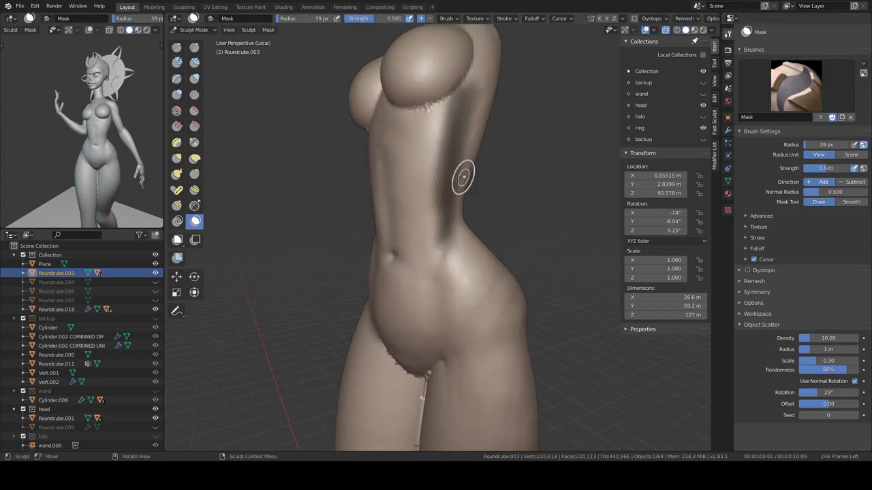
left_click_drag(463, 177, 470, 218)
middle_click_drag(470, 218, 477, 155)
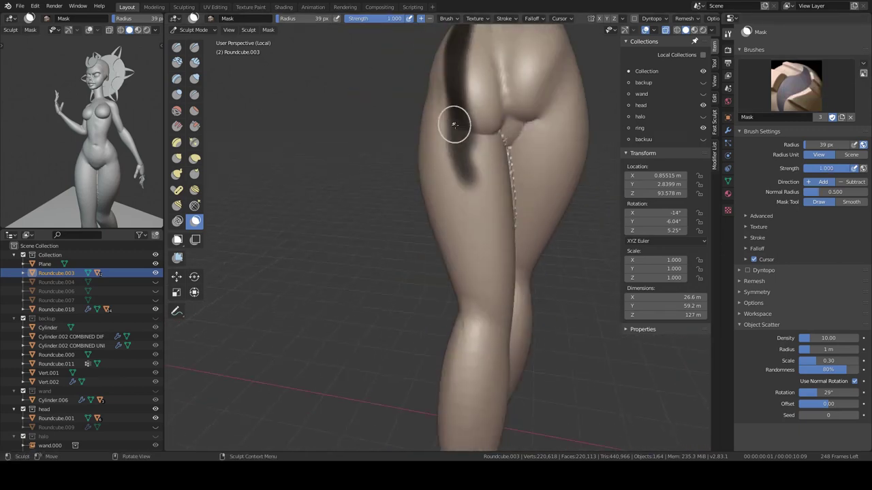
middle_click_drag(437, 197, 474, 184)
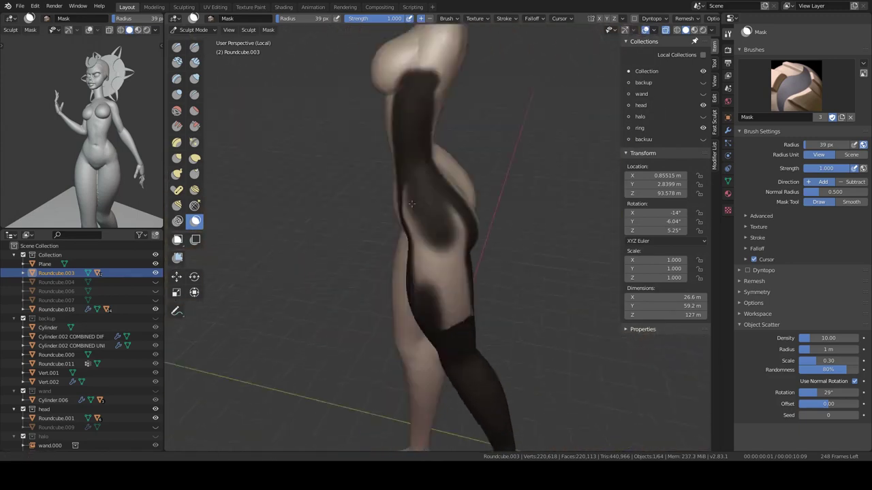
middle_click_drag(418, 203, 410, 184)
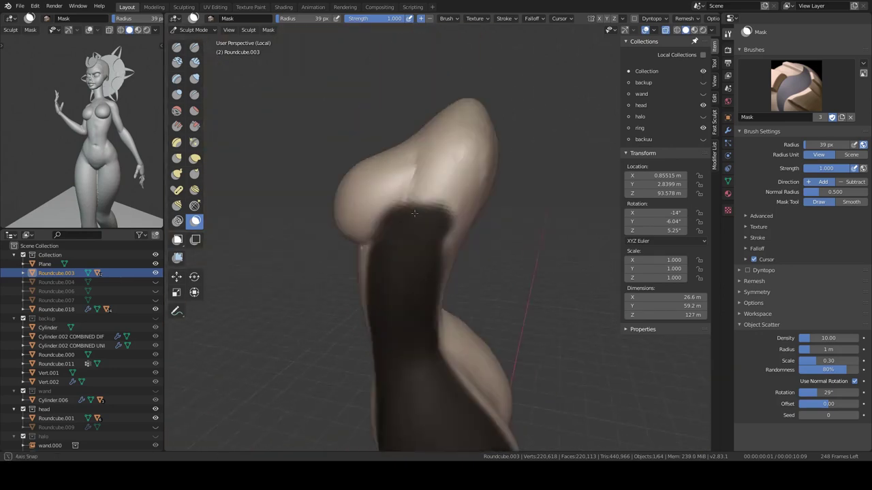
middle_click_drag(379, 232, 453, 204)
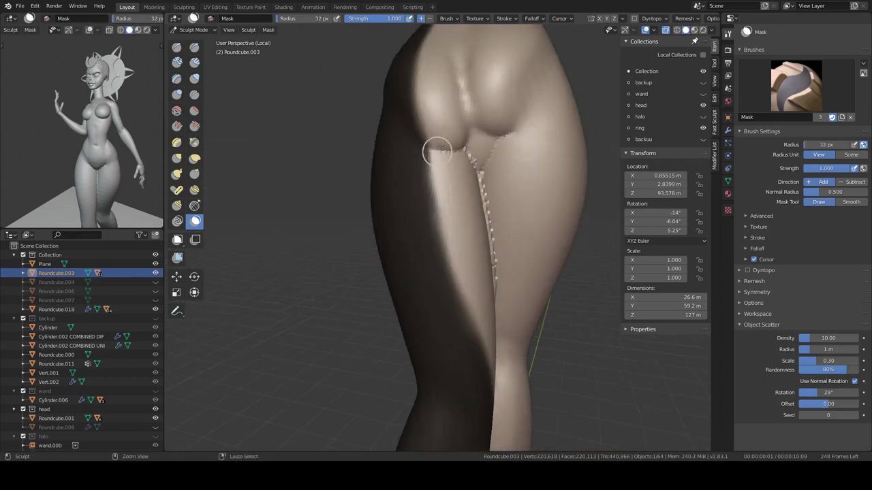
middle_click_drag(434, 255, 394, 205)
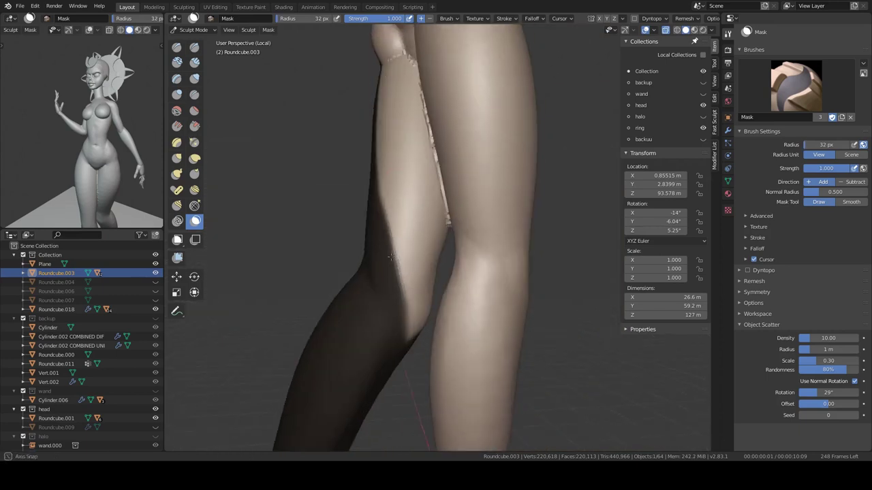
middle_click_drag(391, 256, 467, 184)
mouse_move(487, 220)
middle_mouse_down()
mouse_move(583, 185)
mouse_move(380, 258)
mouse_move(388, 353)
mouse_move(420, 214)
mouse_move(430, 233)
middle_mouse_up()
Extract the masked strip as a mesh and give its Solidify 0.36 m thickness, offset 1
left_click(304, 171)
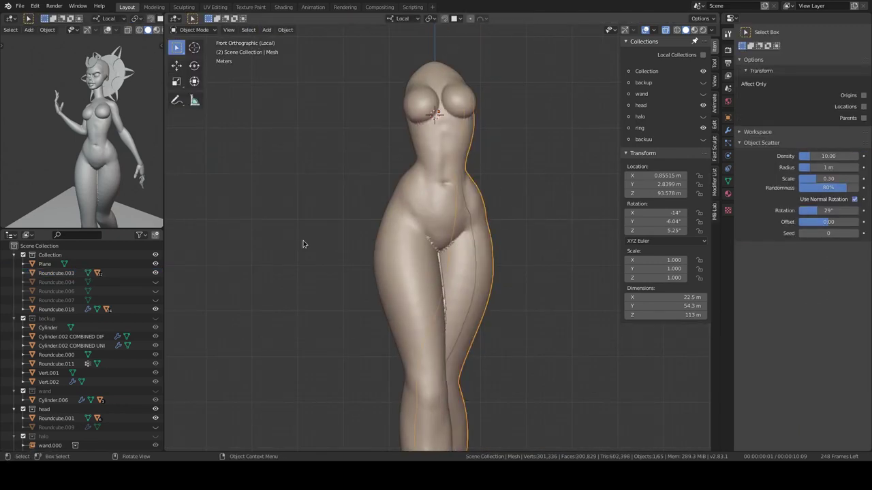
key("KP_Divide")
left_click(727, 130)
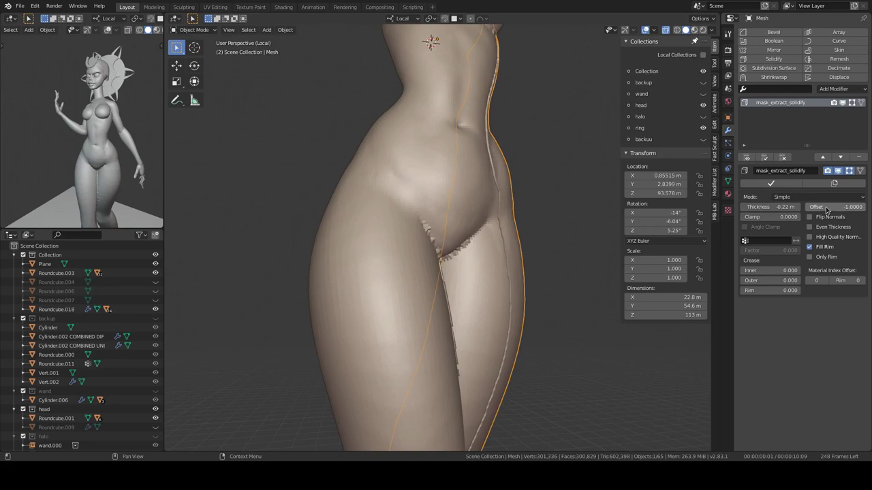
left_click_drag(790, 207, 800, 207)
middle_click_drag(422, 273, 434, 261)
Remesh the isolated extracted panel with QuadriFlow
key("KP_Divide")
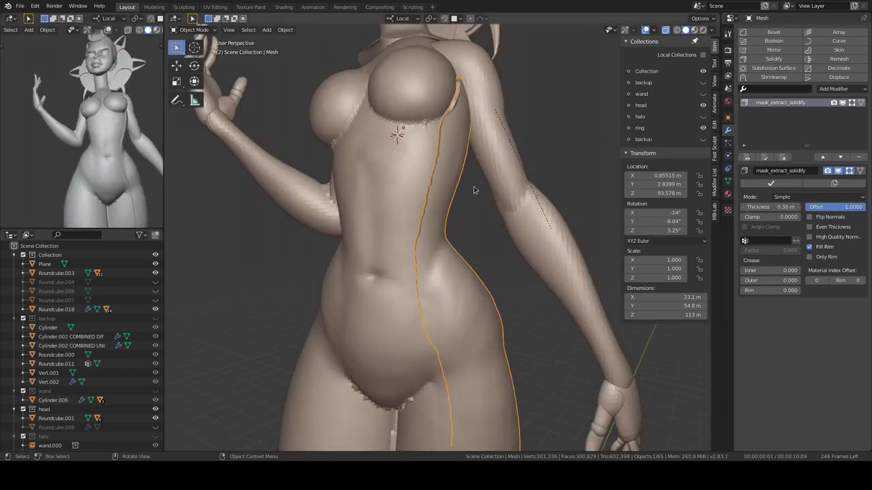
middle_click_drag(586, 184, 434, 196)
key("KP_Divide")
middle_click_drag(552, 222, 504, 201)
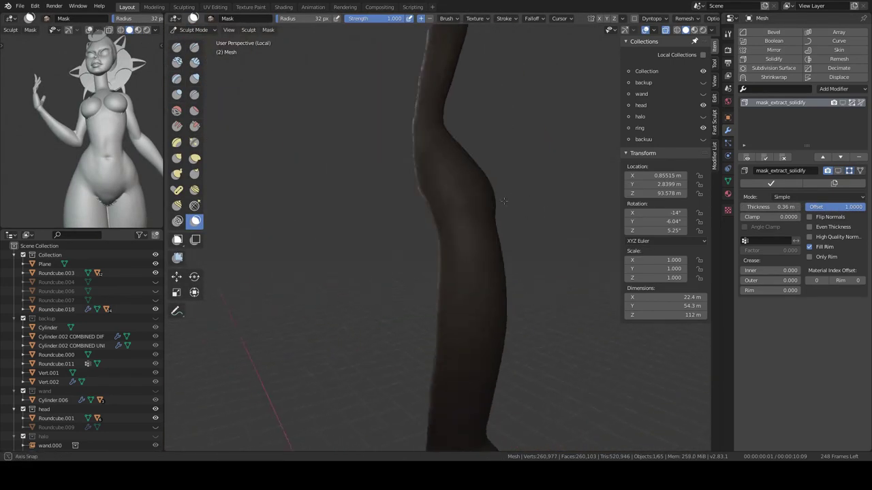
key("ctrl+Tab")
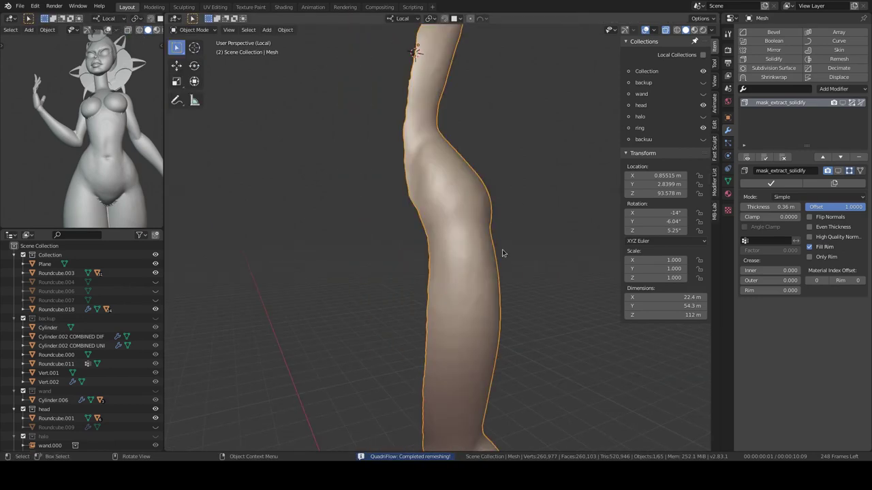
Add a new single-vertex object from the Quick Favorites menu and view it from the front
key("KP_Divide")
left_click(442, 200)
scroll(477, 156, "up", 2)
key("q")
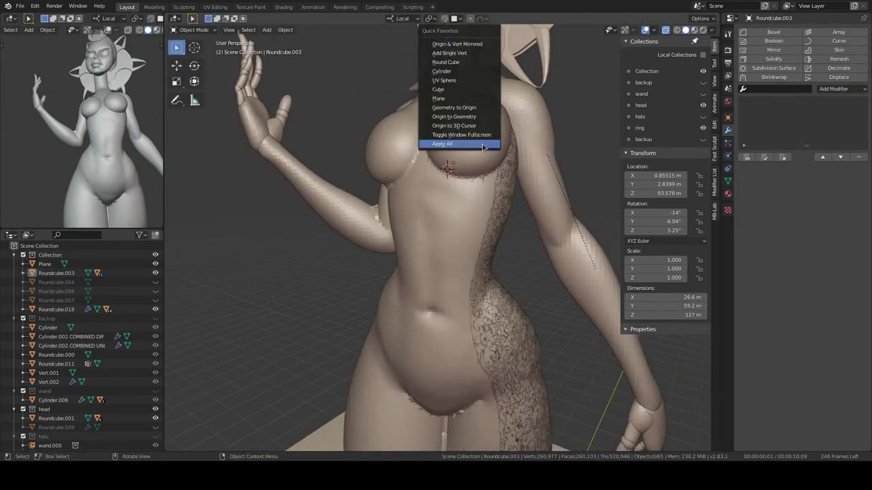
left_click(482, 147)
key("KP_1")
Place the vertex beside the chest and extend a vertex chain down the side to the lower leg
key("g")
left_click(475, 172)
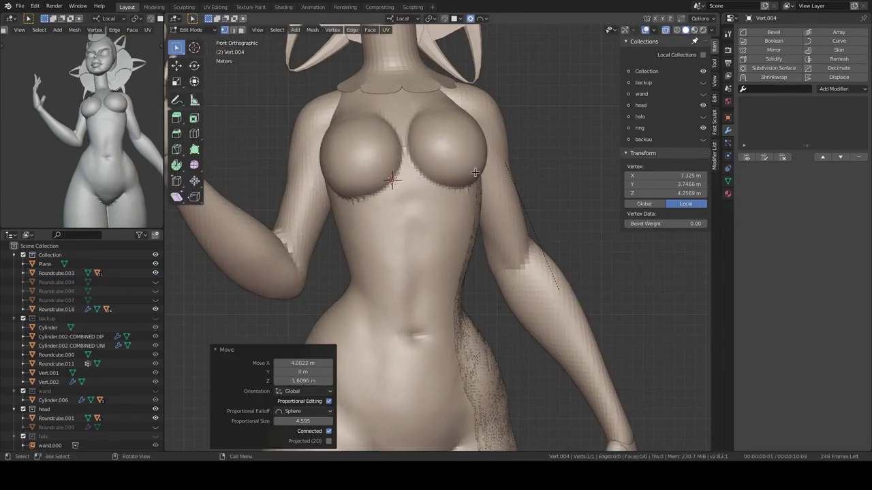
scroll(474, 220, "down", 3, "shift")
left_click(486, 188)
scroll(486, 188, "down", 3, "shift")
left_click(497, 218)
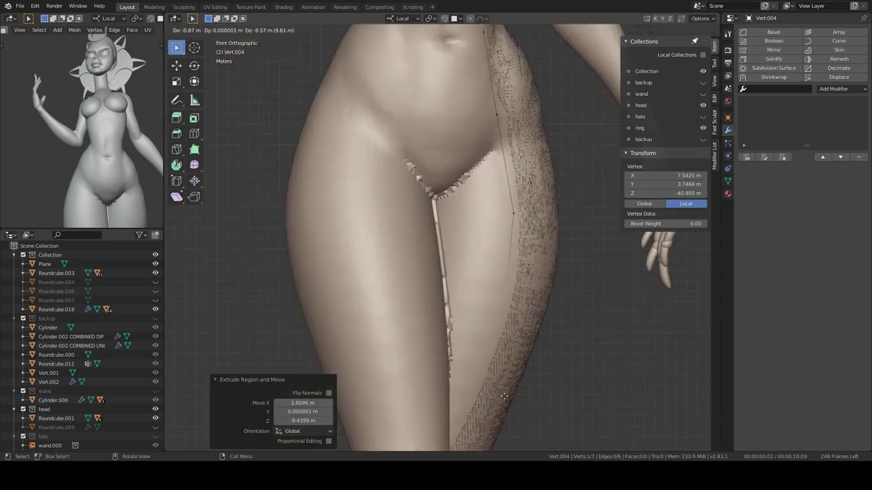
scroll(498, 218, "down", 3, "shift")
left_click(507, 253)
scroll(507, 253, "down", 3, "shift")
key("e")
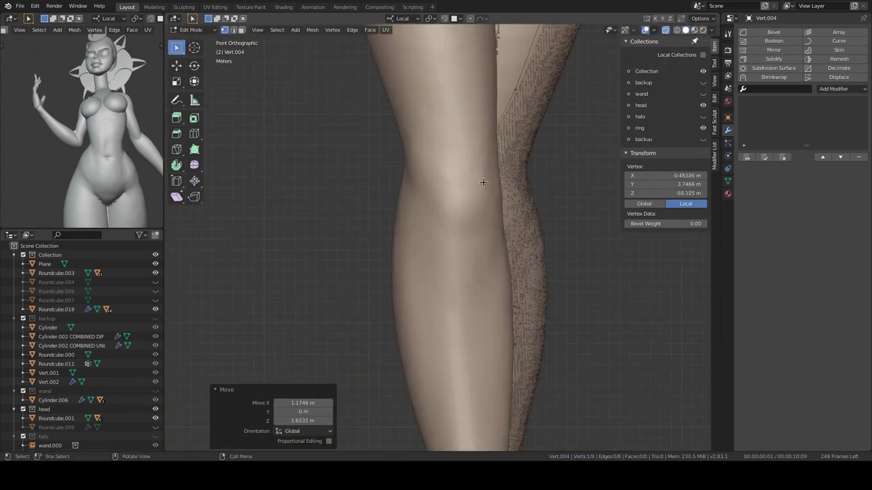
left_click(483, 181)
scroll(435, 281, "down", 5)
Extrude the whole chain sideways and rotate it into a strip of faces
mouse_move(435, 281)
middle_mouse_down()
mouse_move(400, 210)
mouse_move(493, 212)
middle_mouse_up()
key("a")
key("e")
mouse_move(412, 253)
middle_mouse_down()
mouse_move(535, 237)
mouse_move(433, 192)
middle_mouse_up()
key("r")
left_click(541, 239)
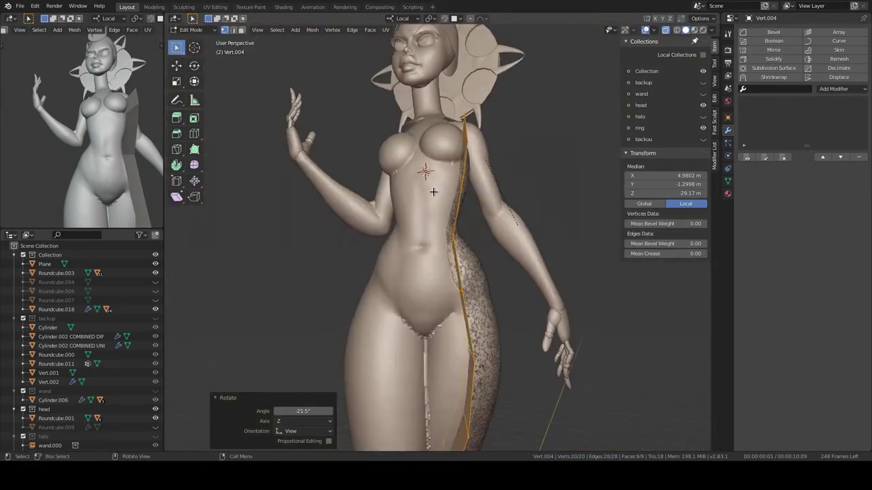
Select a strip edge and add a Subdivision Surface modifier to the strip
scroll(433, 192, "up", 3)
key("2")
left_click(480, 212)
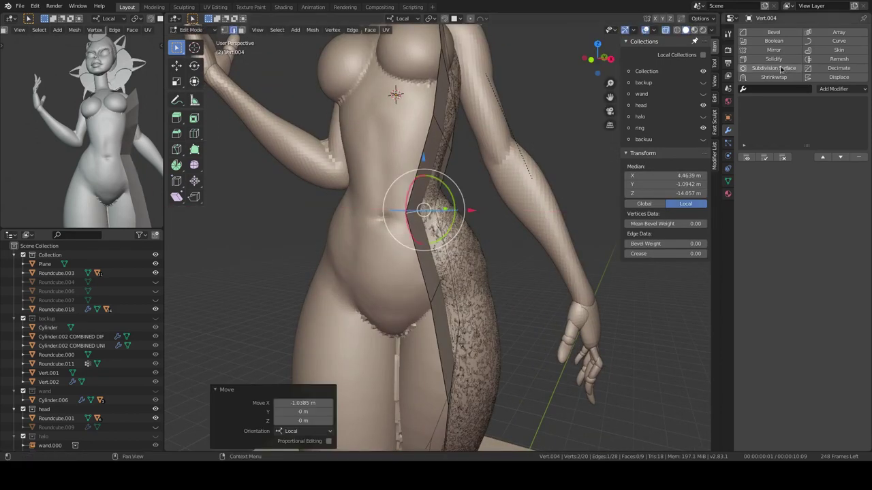
left_click(782, 69)
Move the selected strip vertices along X down the leg, checking from back, side and front
middle_click_drag(436, 225, 483, 269)
key("g")
key("x")
mouse_move(484, 230)
middle_mouse_down()
mouse_move(461, 261)
mouse_move(416, 242)
middle_mouse_up()
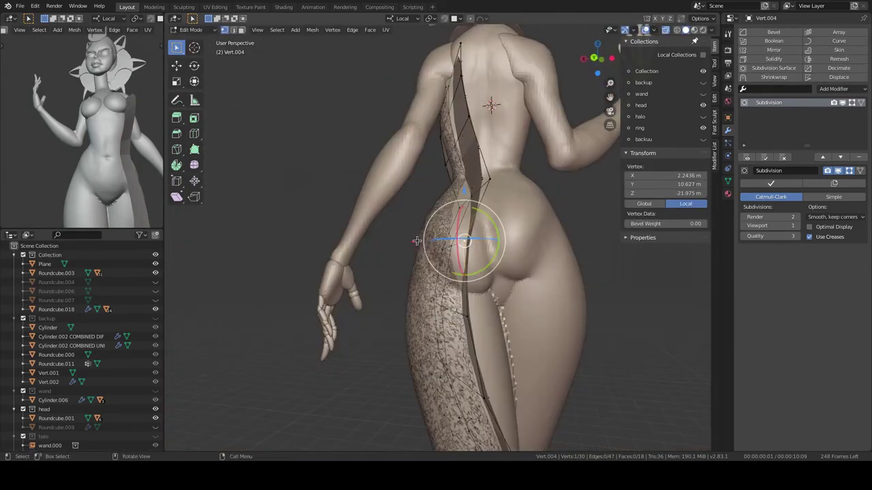
mouse_move(441, 178)
middle_mouse_down()
mouse_move(541, 310)
mouse_move(448, 346)
middle_mouse_up()
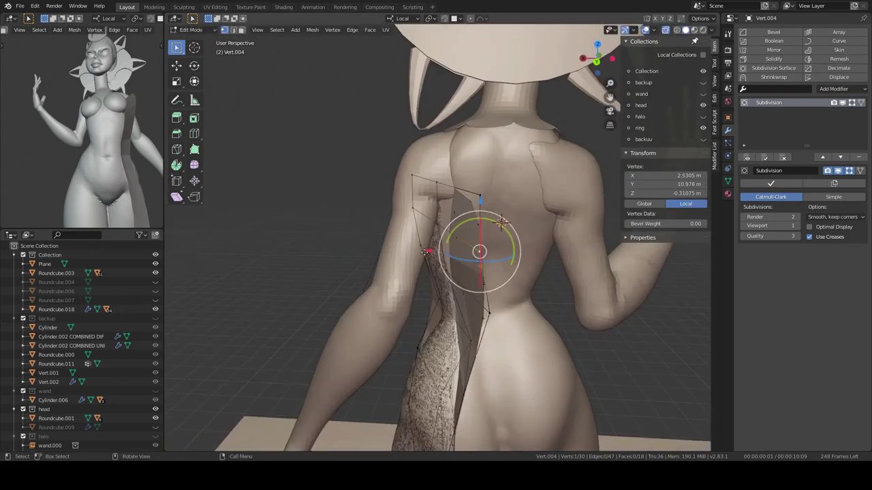
middle_click_drag(458, 263, 457, 250)
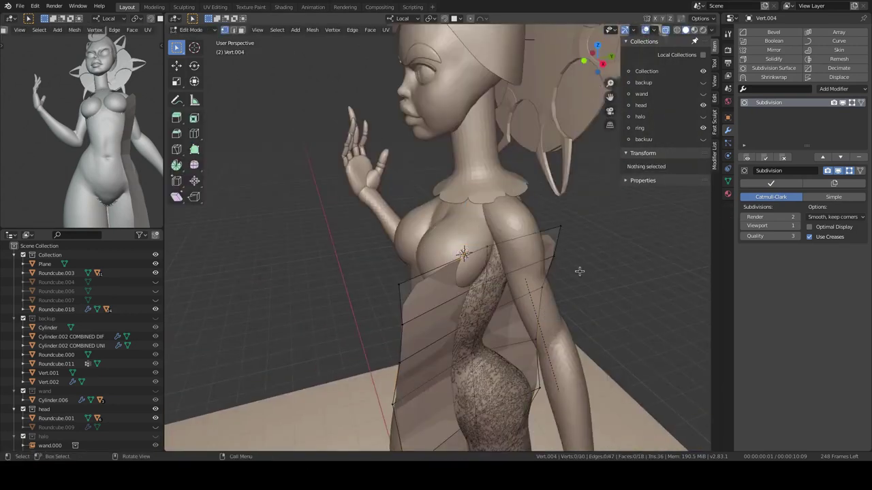
scroll(456, 250, "down", 5)
key("KP_1")
scroll(420, 227, "up", 5)
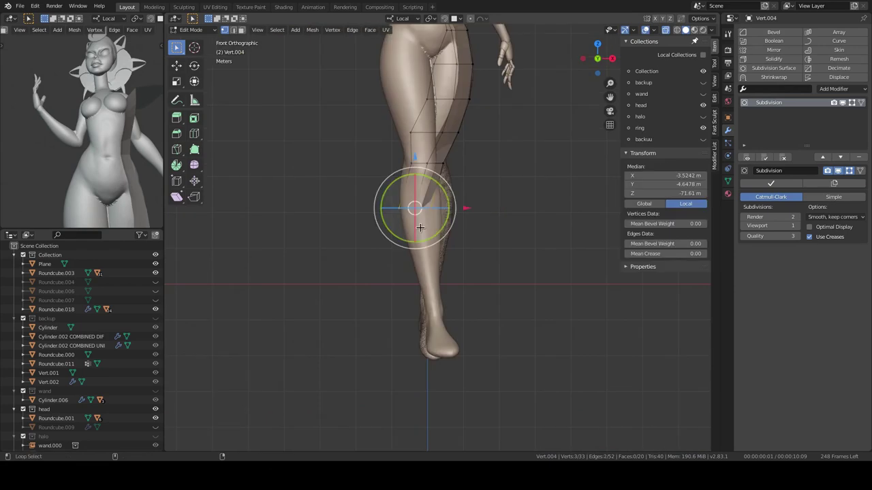
mouse_move(564, 392)
middle_mouse_down()
mouse_move(409, 327)
mouse_move(399, 270)
mouse_move(523, 301)
mouse_move(470, 219)
middle_mouse_up()
scroll(523, 300, "down", 4)
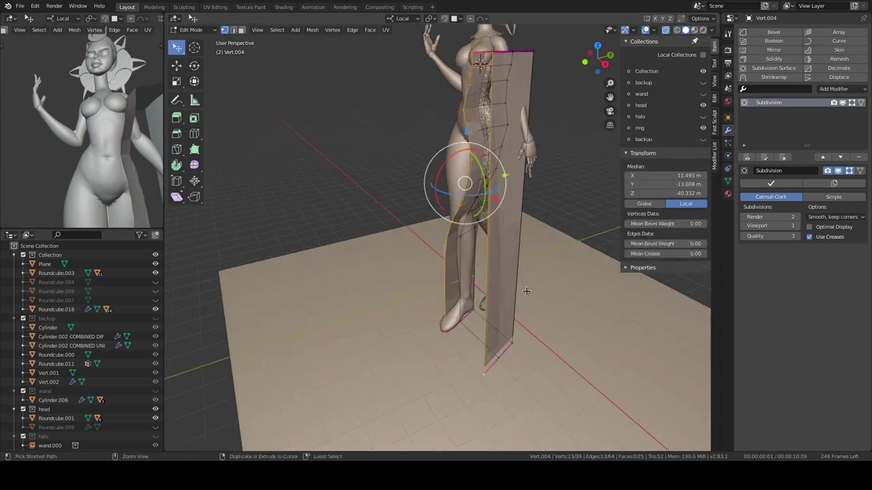
Crease several edges of the strip to sharpen its outline
key("alt+a")
middle_click_drag(440, 322, 412, 250)
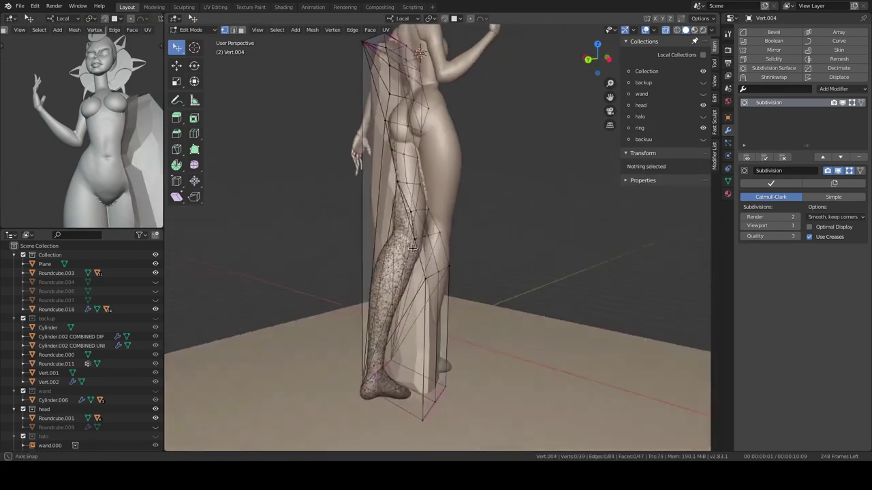
left_click(440, 303, "alt")
mouse_move(440, 303)
middle_mouse_down()
mouse_move(456, 252)
mouse_move(505, 219)
middle_mouse_up()
scroll(472, 211, "up", 3)
left_click(494, 232)
key("alt+a")
middle_click_drag(538, 260, 472, 162)
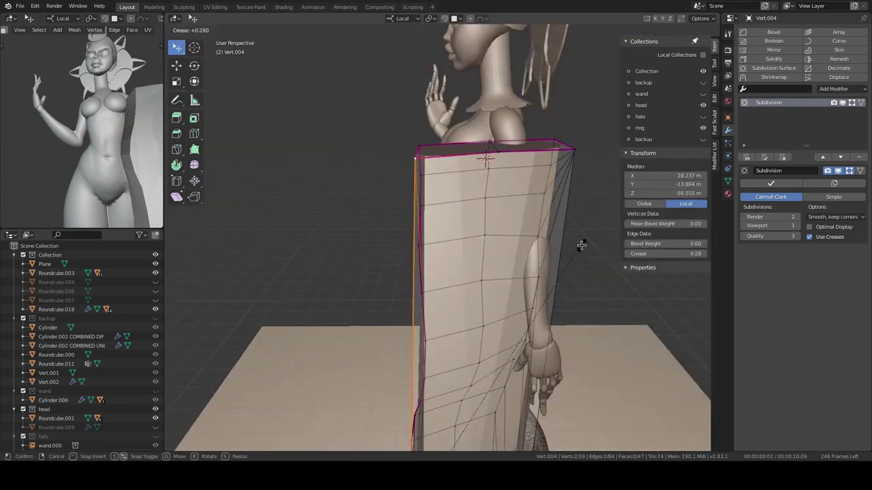
left_click(621, 256)
middle_click_drag(622, 256, 483, 243)
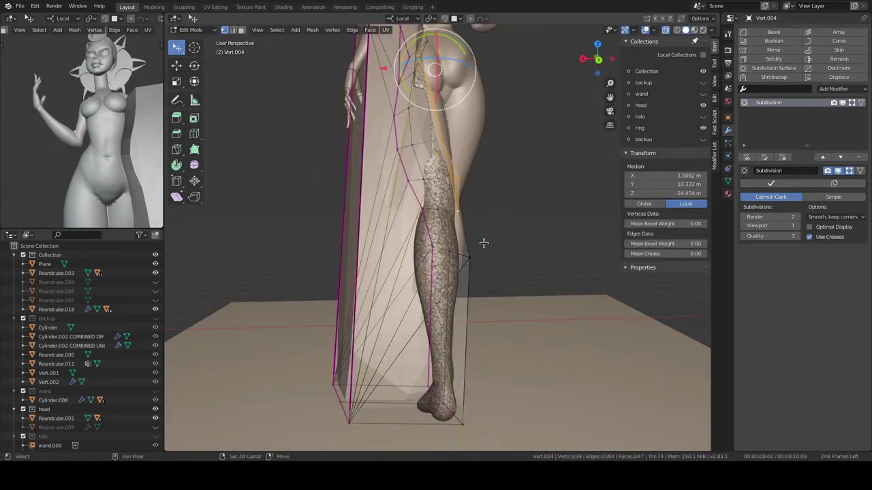
left_click(659, 341)
key("alt+a")
mouse_move(659, 341)
middle_mouse_down()
mouse_move(441, 265)
mouse_move(476, 224)
middle_mouse_up()
Delete stray vertices on the strip near the leg and knee
left_click(450, 249)
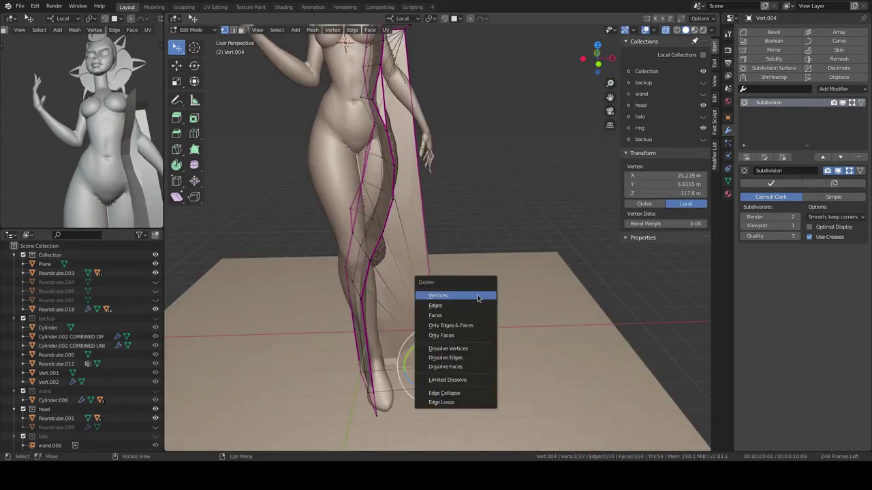
left_click(478, 297)
middle_click_drag(478, 299, 338, 309, "alt")
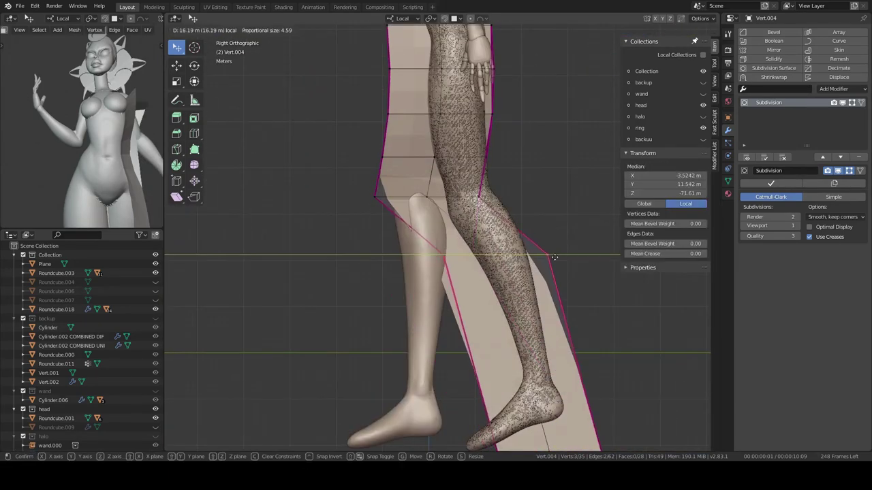
left_click(515, 160)
mouse_move(515, 159)
middle_mouse_down()
mouse_move(459, 167)
mouse_move(499, 183)
middle_mouse_up()
key("ctrl+x")
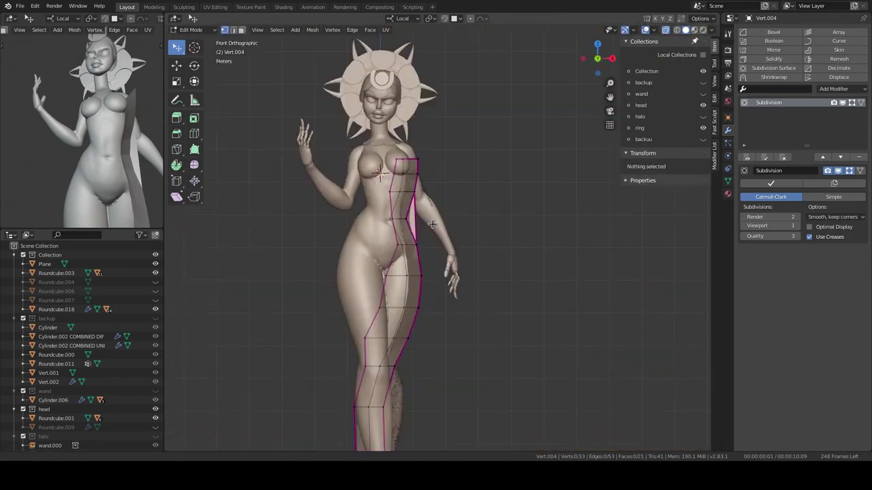
middle_click_drag(432, 224, 442, 254)
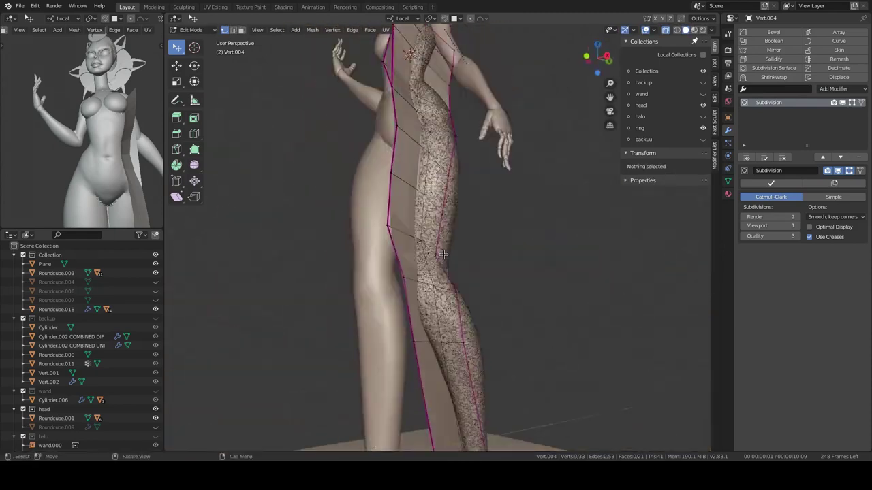
middle_click_drag(462, 238, 421, 284)
key("alt+a")
Smooth-move a vertex and delete the two selected vertices at the strip's bottom
left_click(438, 191)
mouse_move(438, 191)
middle_mouse_down()
mouse_move(408, 250)
mouse_move(432, 296)
mouse_move(520, 224)
middle_mouse_up()
left_click(395, 286, "ctrl")
scroll(520, 224, "down", 4)
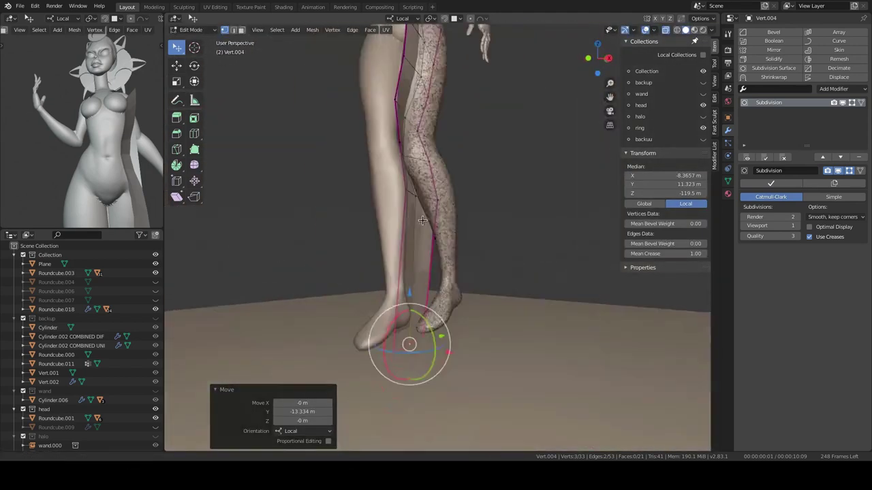
scroll(519, 225, "down", 3)
key("x")
left_click(479, 194)
Extrude new vertices down the leg to add a second vertex line
key("KP_1")
scroll(466, 214, "up", 3)
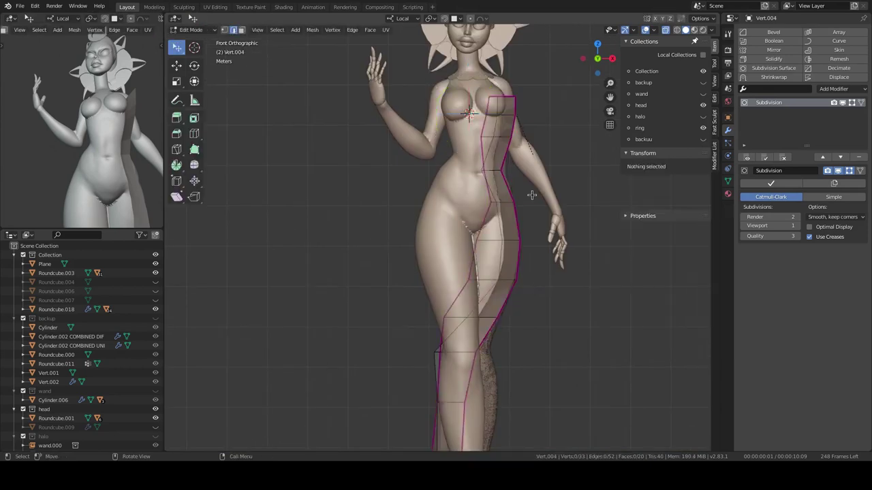
scroll(467, 214, "down", 2)
scroll(514, 293, "up", 3)
scroll(463, 180, "up", 1)
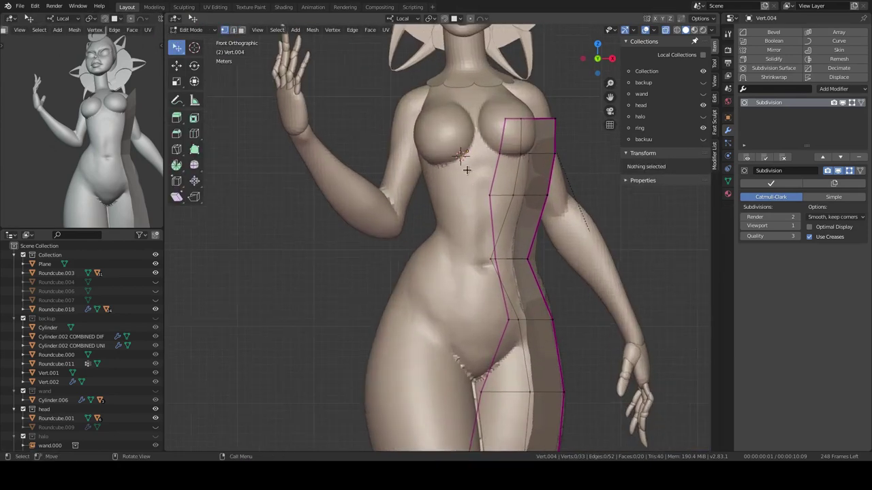
key("e")
scroll(480, 181, "down", 5, "shift")
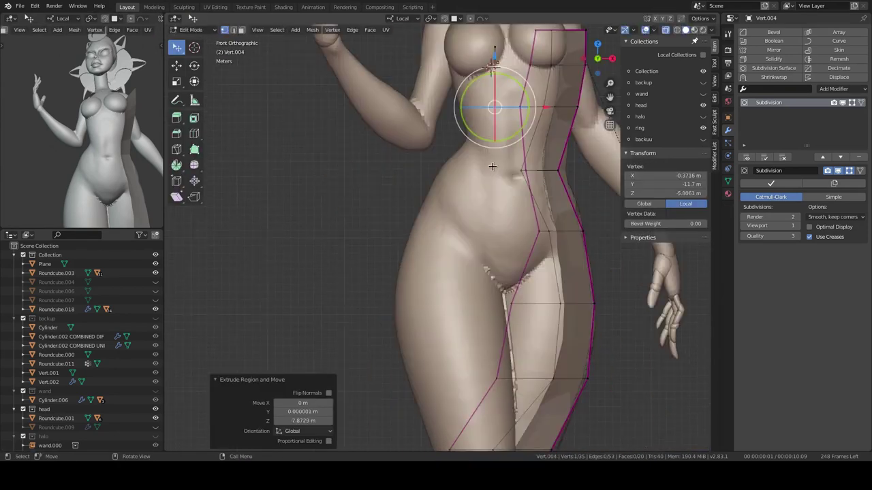
left_click(482, 169)
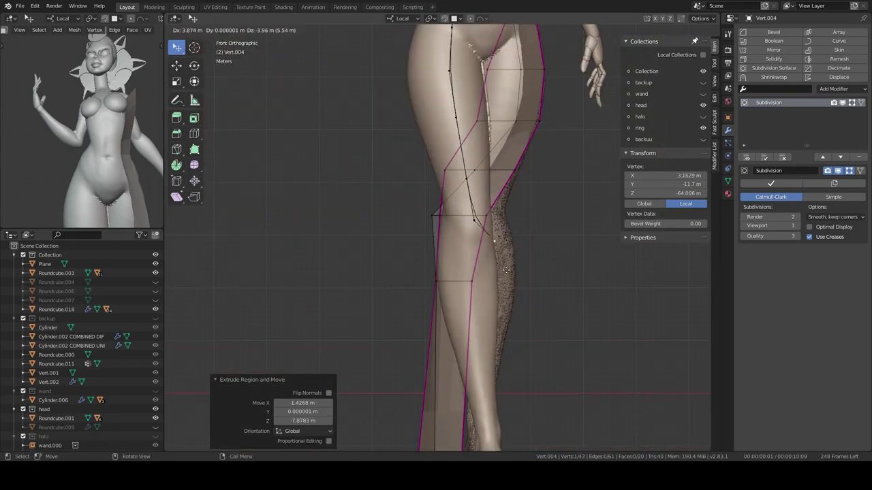
left_click(469, 249)
middle_click_drag(469, 249, 427, 233)
key("KP_1")
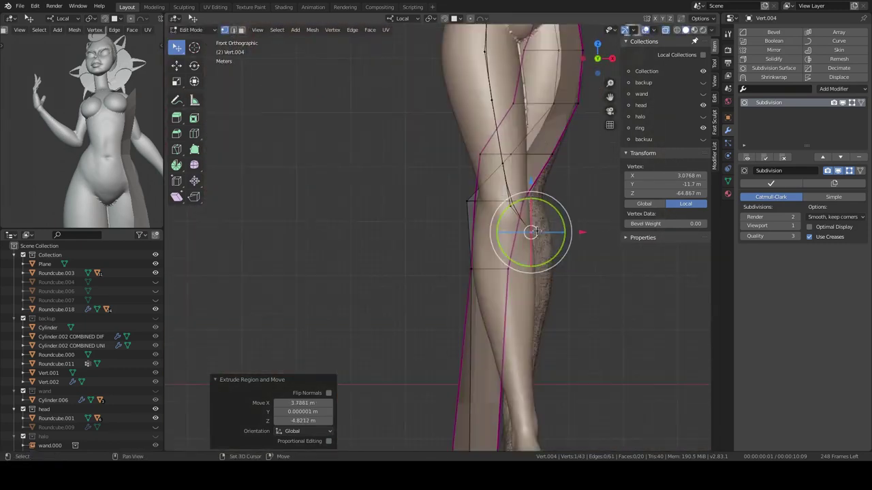
key("e")
Leave Edit Mode and switch the body into Sculpt Mode for masking
key("Tab")
scroll(471, 193, "down", 4)
scroll(477, 198, "up", 4)
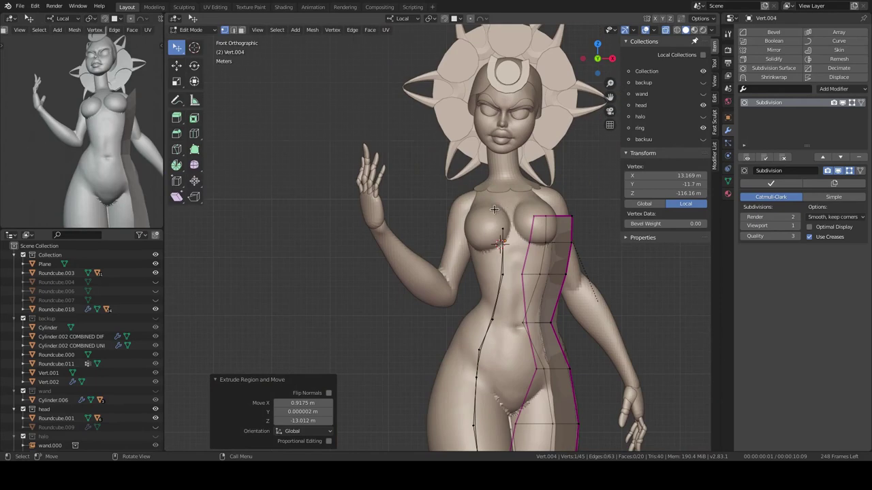
key("ctrl+Tab")
Paint mask down the torso's side, the thigh and toward the knee, then inspect it
left_click_drag(480, 157, 477, 197)
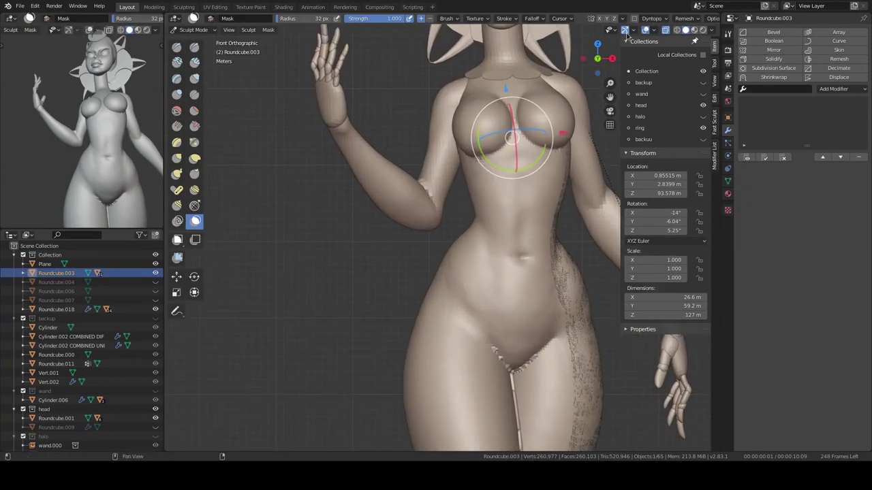
middle_click_drag(477, 198, 489, 131)
left_click_drag(489, 132, 483, 162)
middle_click_drag(483, 162, 481, 235, "shift")
left_click_drag(481, 235, 538, 268)
mouse_move(538, 268)
middle_mouse_down("ctrl")
mouse_move(519, 117)
mouse_move(470, 116)
middle_mouse_up("ctrl")
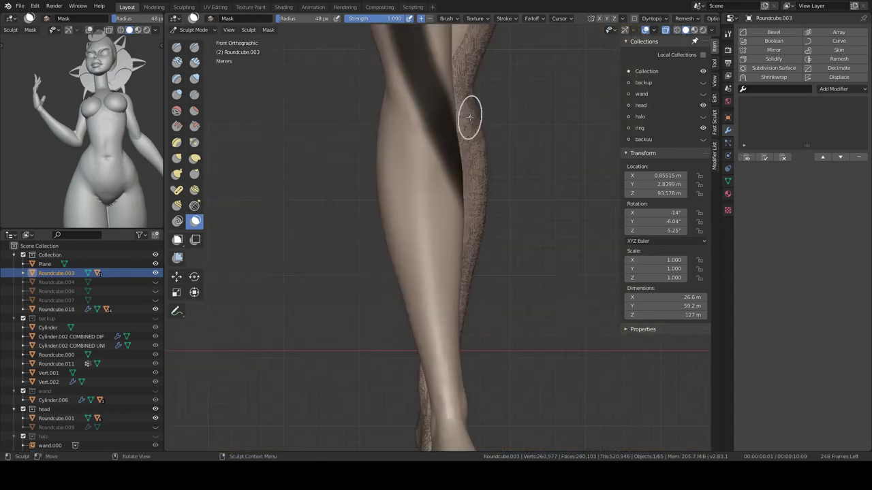
middle_click_drag(457, 367, 453, 279)
middle_click_drag(483, 328, 495, 230)
mouse_move(427, 349)
middle_mouse_down()
mouse_move(506, 232)
mouse_move(477, 292)
mouse_move(462, 218)
mouse_move(474, 249)
mouse_move(467, 286)
mouse_move(536, 324)
mouse_move(444, 92)
mouse_move(467, 274)
mouse_move(522, 138)
mouse_move(356, 171)
mouse_move(491, 171)
middle_mouse_up()
Isolate the body and mask a broad region of the leg, viewed from the front
key("KP_Divide")
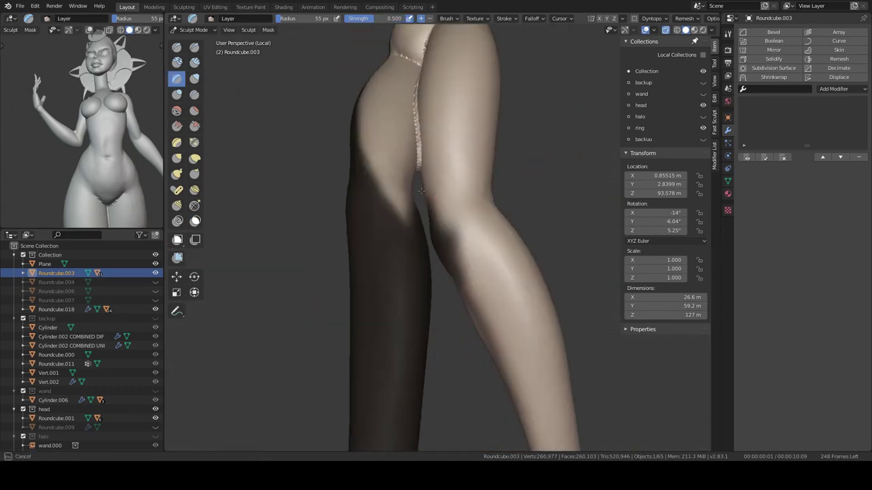
mouse_move(423, 222)
middle_mouse_down()
mouse_move(343, 228)
mouse_move(432, 244)
mouse_move(480, 187)
middle_mouse_up()
key("m")
key("KP_1")
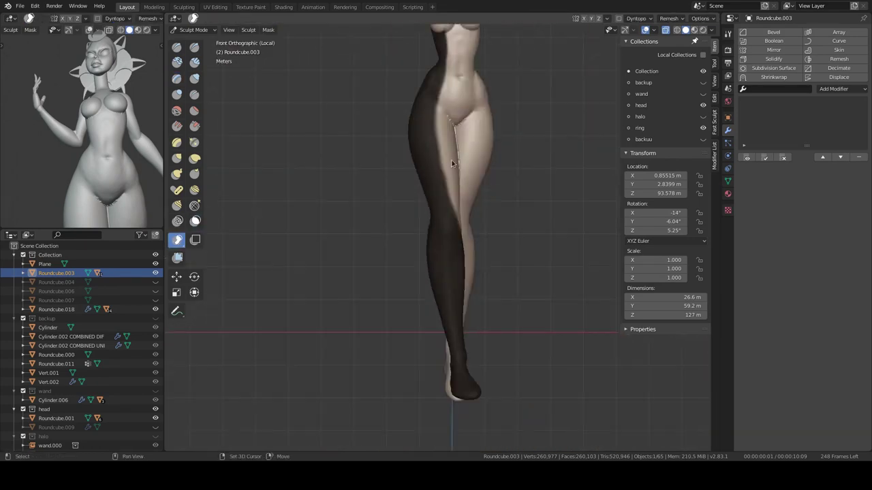
middle_click_drag(554, 198, 253, 31)
Extract the masked area, then step through undo history to the shell with 0.36 m Solidify thickness
left_click(290, 237)
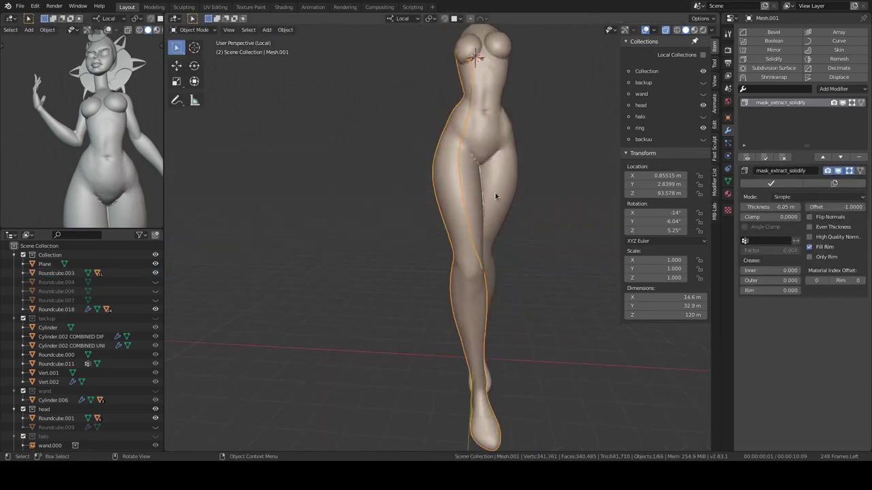
key("KP_Divide")
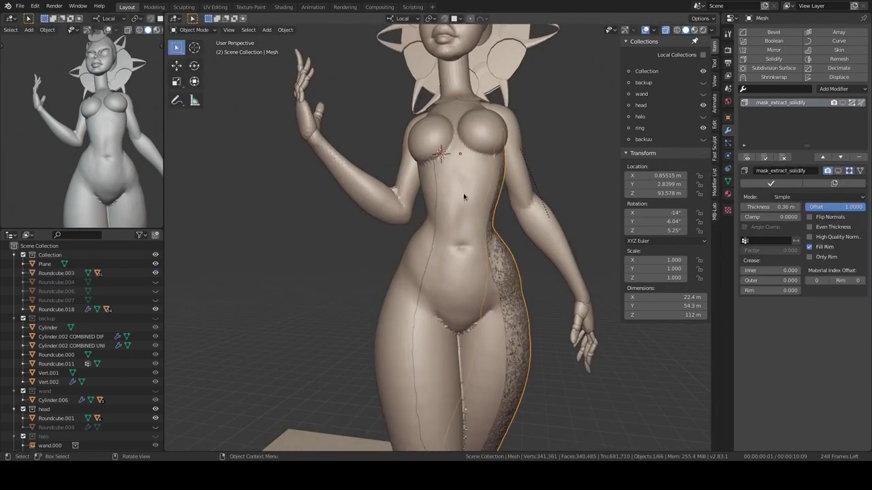
key("ctrl+z")
key("Escape")
key("ctrl+z")
key("ctrl+z")
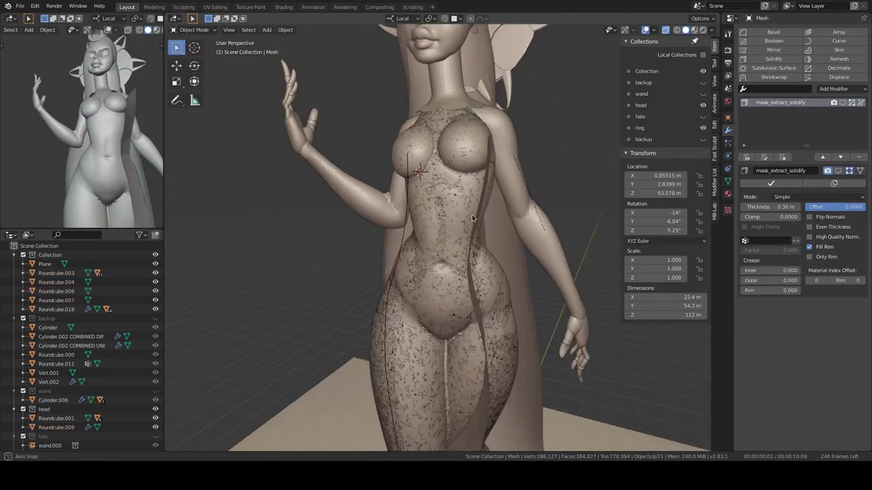
key("ctrl+z")
key("ctrl+z")
key("ctrl+z")
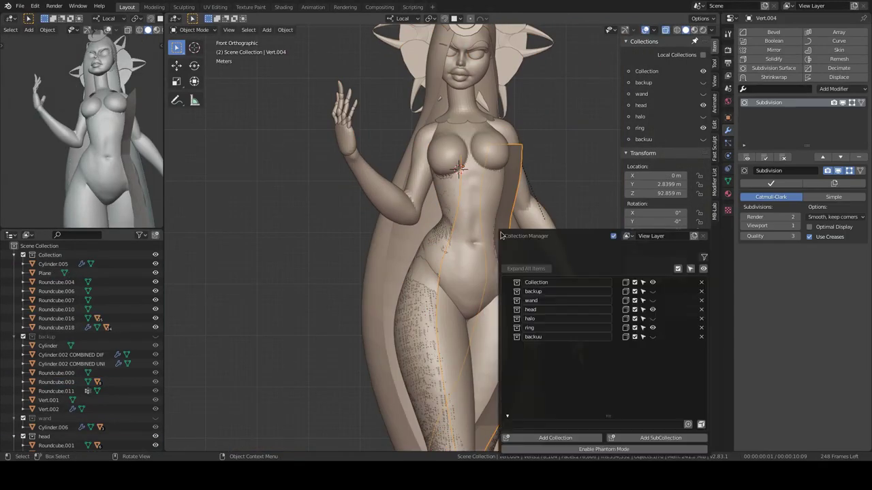
key("ctrl+z")
middle_click_drag(416, 222, 767, 206)
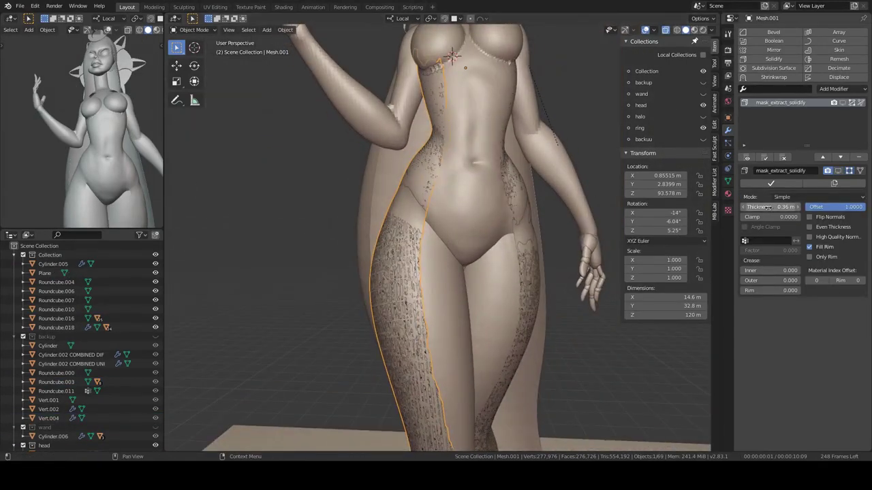
key("ctrl+z")
key("ctrl+z")
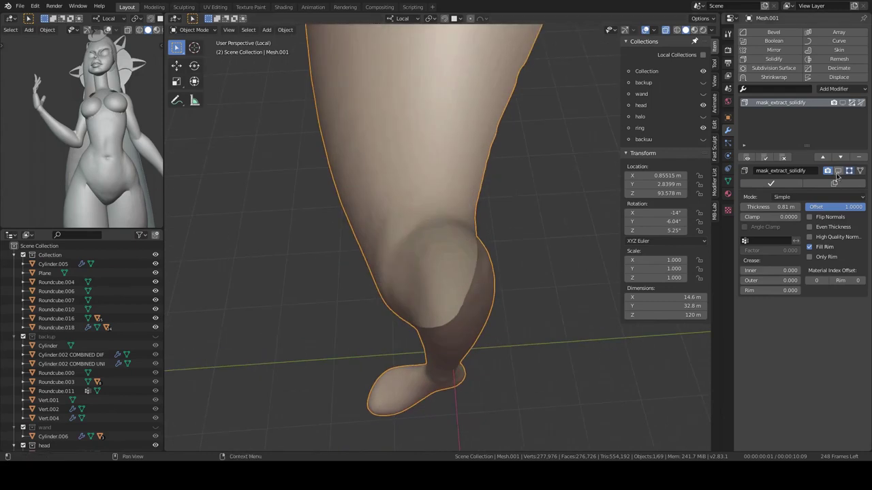
key("ctrl+z")
key("ctrl+z")
left_click(585, 167)
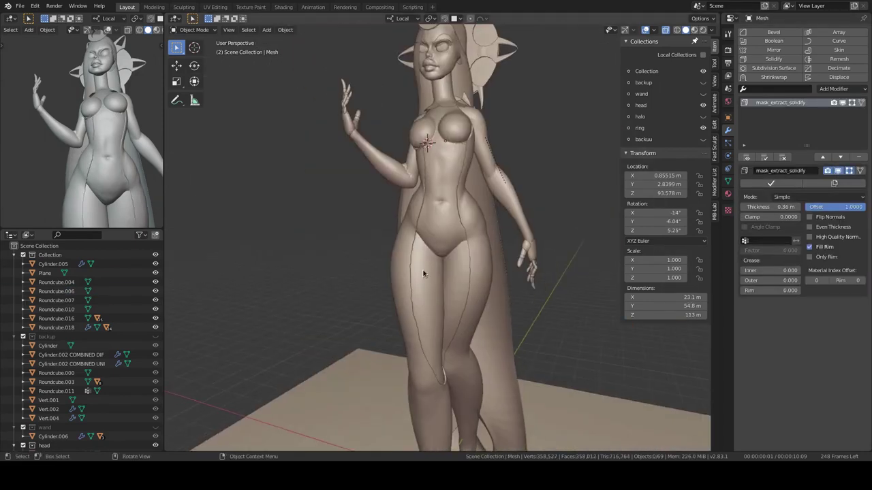
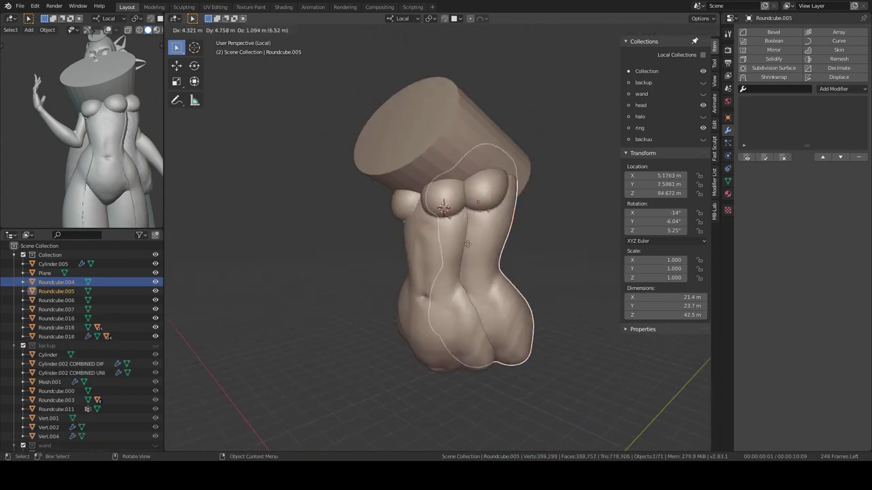
Cut the cylinder from the torso piece with Bool Difference, select non-manifold edges, and set Displace strength 0.7
left_click(491, 258)
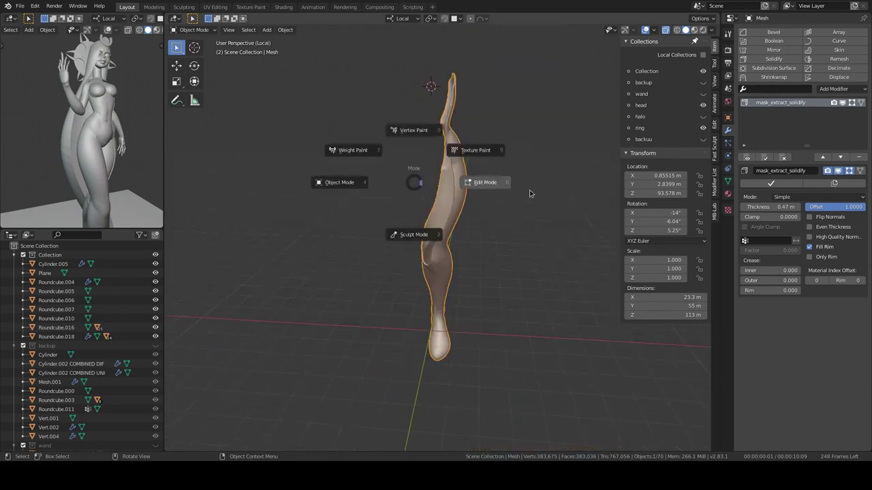
left_click(277, 30)
left_click(372, 143)
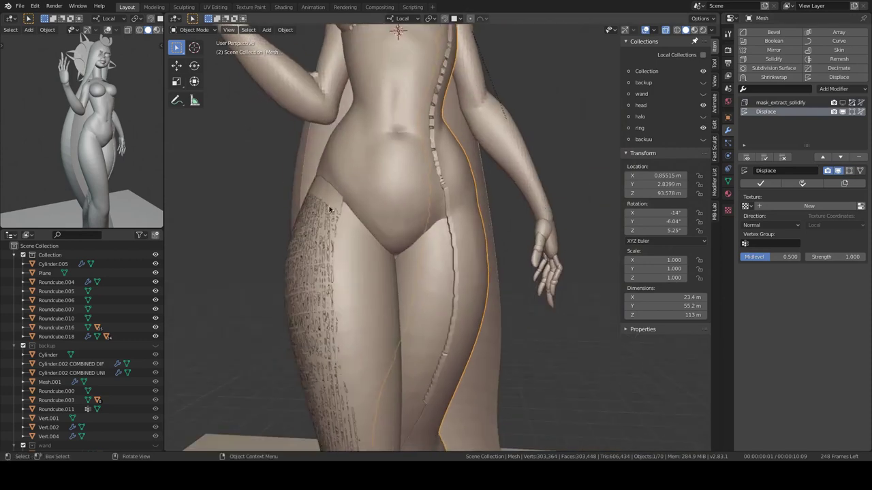
left_click_drag(827, 257, 809, 258)
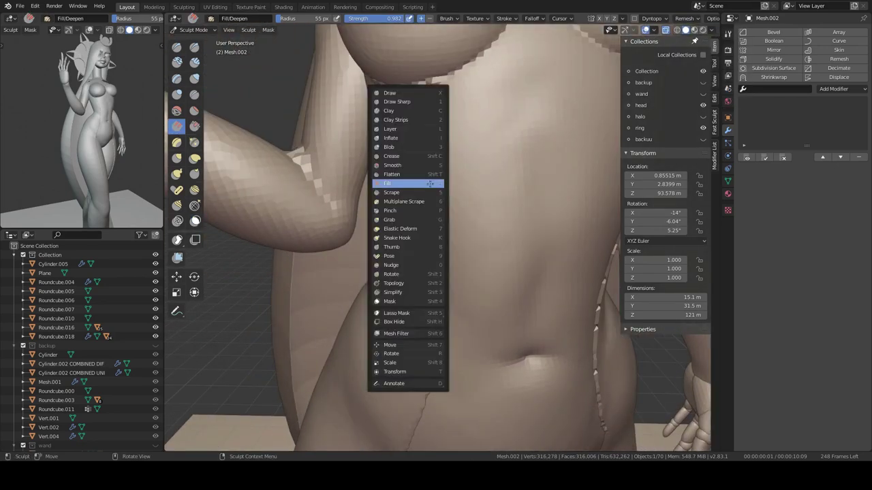
Scrape the hip seam and inspect the wrinkled leg strip in local view
key("6")
mouse_move(418, 132)
middle_mouse_down()
mouse_move(448, 156)
mouse_move(442, 305)
middle_mouse_up()
scroll(452, 195, "up", 3)
scroll(399, 224, "down", 4)
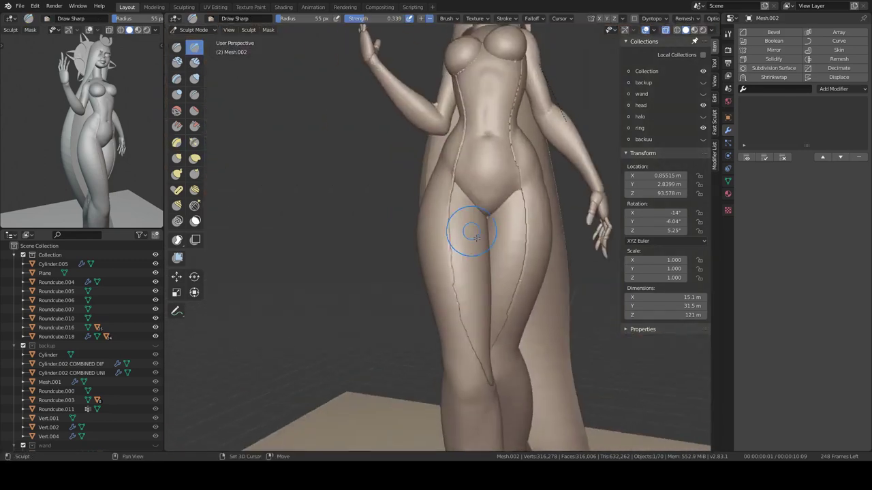
scroll(439, 214, "up", 5)
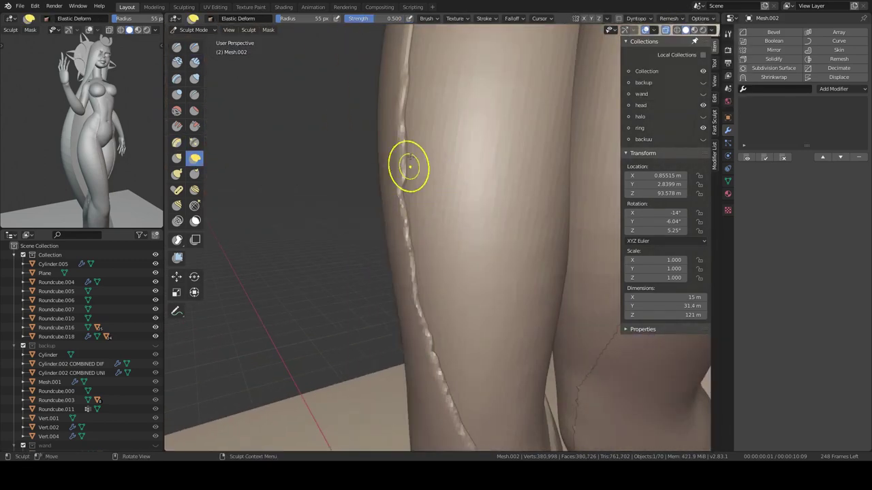
key("KP_Divide")
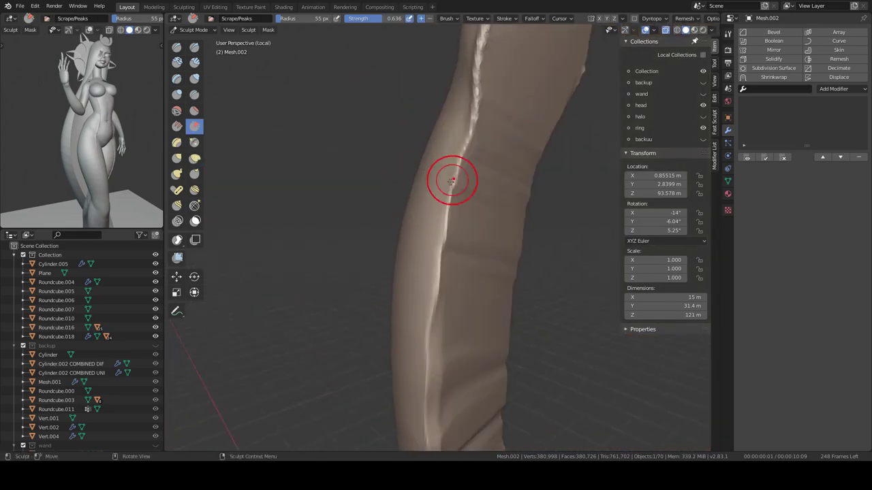
mouse_move(413, 215)
middle_mouse_down()
mouse_move(497, 353)
mouse_move(443, 273)
mouse_move(487, 212)
middle_mouse_up()
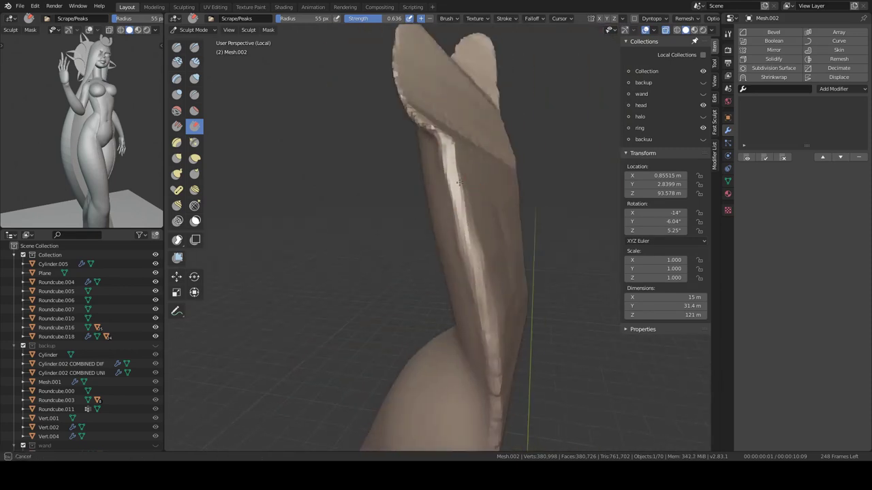
key("KP_Divide")
middle_click_drag(478, 257, 421, 183)
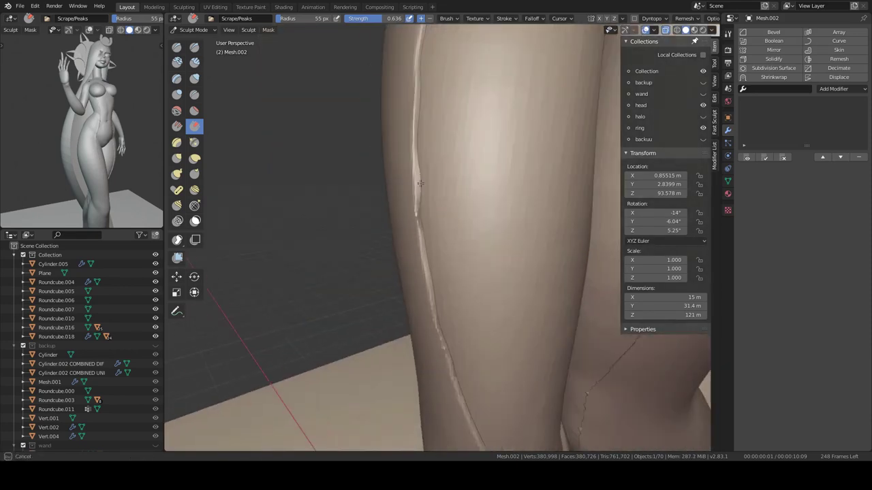
scroll(438, 199, "down", 5)
Apply the Displace modifier on the torso strip mesh and resume sculpting it
key("ctrl+Tab")
left_click(438, 250)
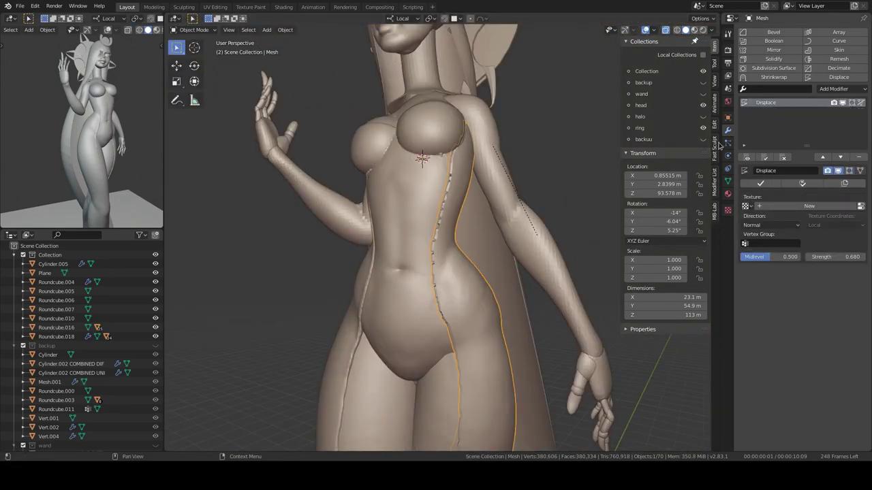
left_click(760, 183)
key("ctrl+Tab")
scroll(470, 190, "up", 3)
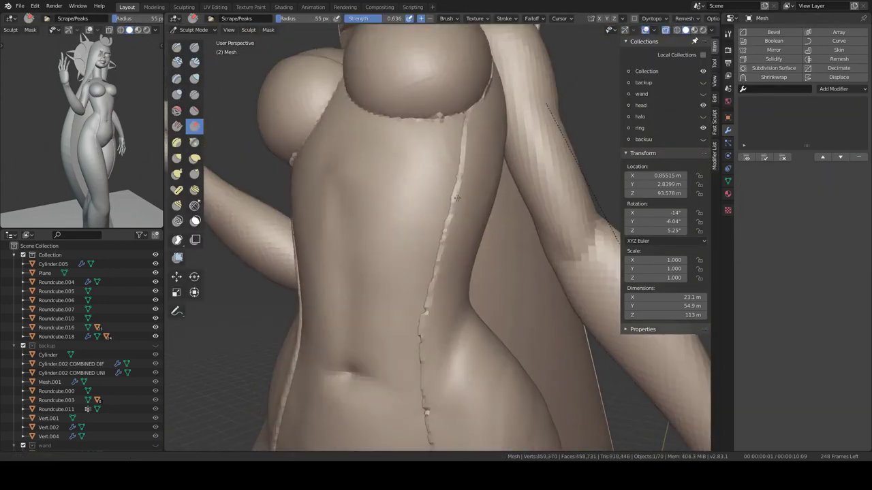
Sculpt the strip at the hips with Draw Sharp, then Scrape at strength 0.994
key("x")
key("shift+x")
middle_click_drag(450, 241, 449, 156, "shift")
key("KP_Divide")
scroll(456, 234, "up", 5)
key("shift+t")
middle_click_drag(456, 234, 485, 208)
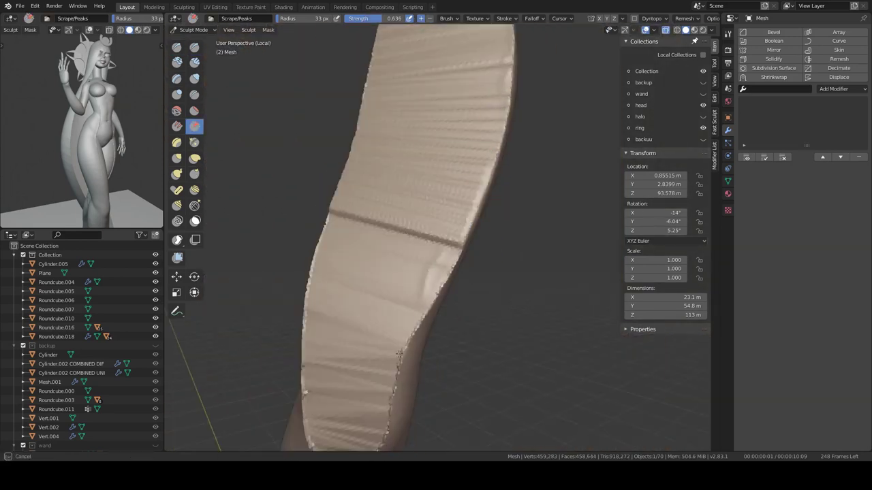
middle_click_drag(400, 354, 463, 192)
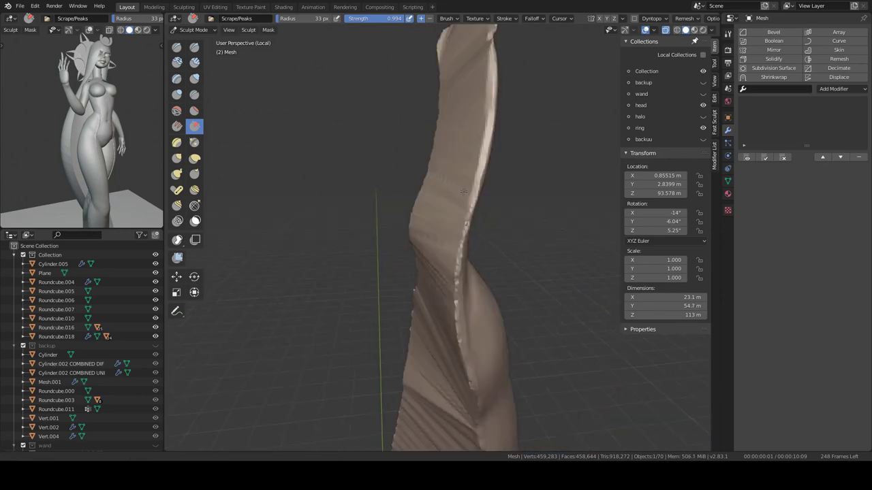
Smooth the torso side and legs with Elastic Deform and Scrape, ending in Object Mode front view
key("KP_Divide")
mouse_move(467, 243)
middle_mouse_down()
mouse_move(376, 185)
mouse_move(470, 218)
mouse_move(449, 197)
middle_mouse_up()
key("shift+space")
left_click(487, 225)
key("shift+t")
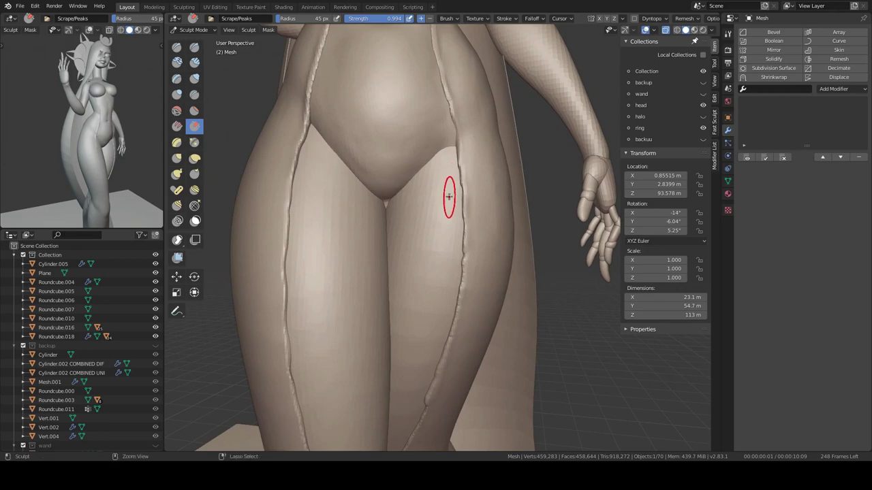
middle_click_drag(460, 167, 497, 121)
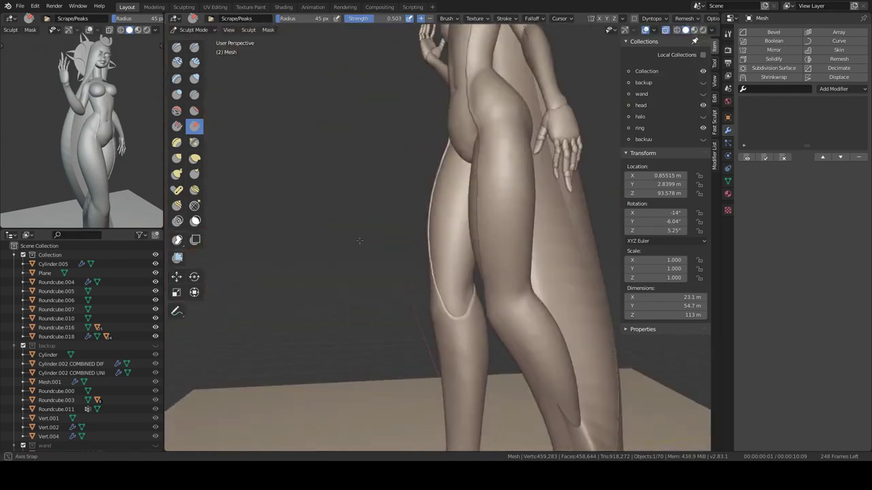
key("ctrl+Tab")
key("KP_1")
Select the hand and forearm pieces and apply their modifiers
scroll(449, 249, "up", 5)
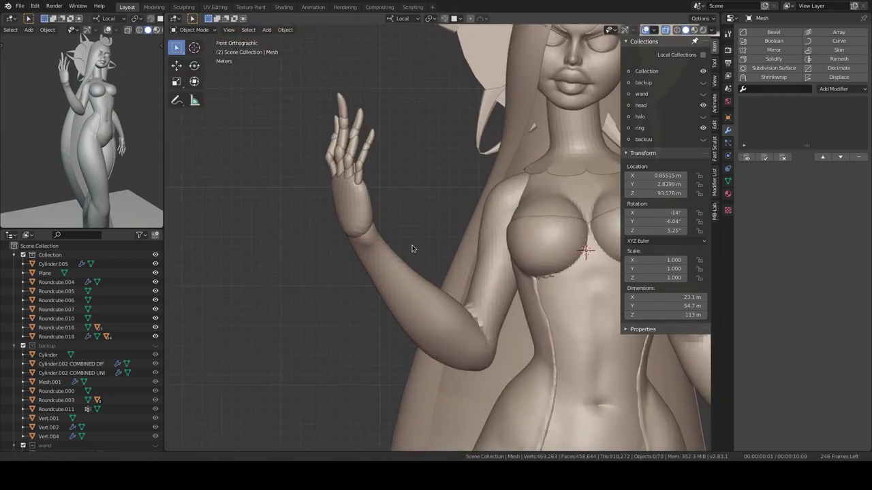
middle_click_drag(449, 250, 411, 143)
left_click(409, 143)
left_click(408, 272, "shift")
key("shift+d")
left_click(393, 254, "shift")
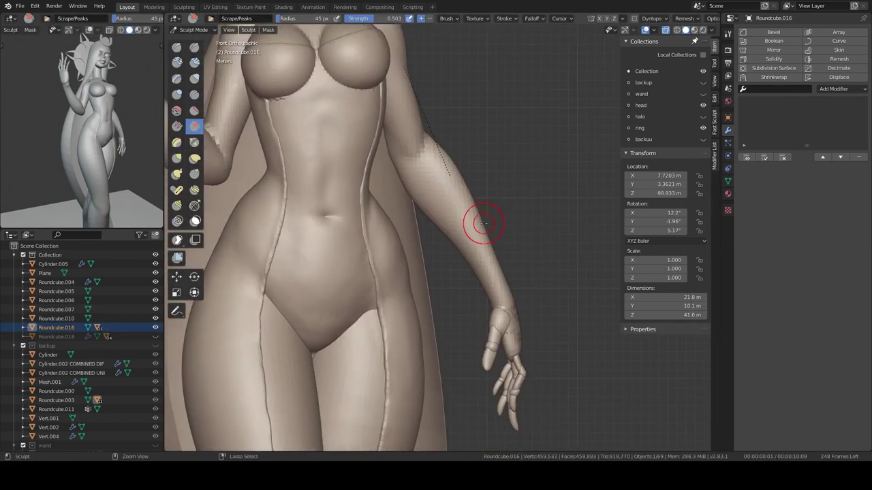
Shape the wrist with the Clay brush and the back of the hand with Elastic Deform
mouse_move(448, 272)
middle_mouse_down()
mouse_move(477, 282)
mouse_move(389, 259)
mouse_move(469, 203)
middle_mouse_up()
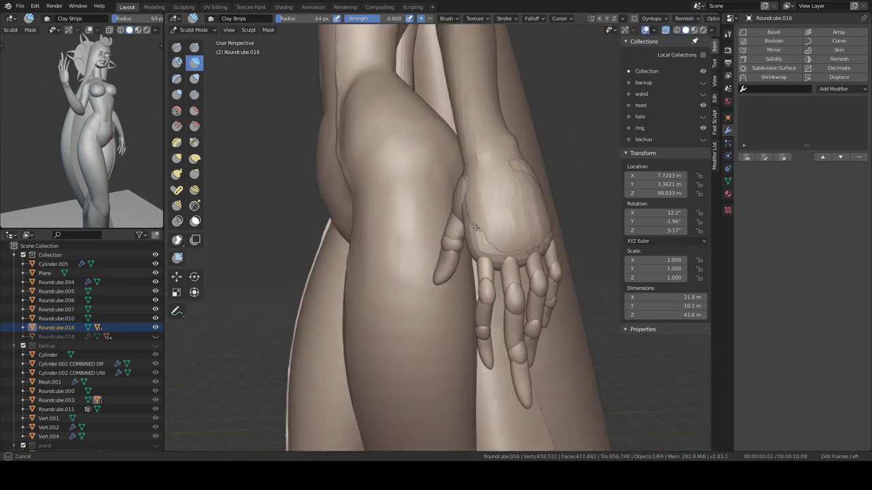
mouse_move(531, 218)
middle_mouse_down()
mouse_move(413, 224)
mouse_move(436, 218)
mouse_move(428, 229)
middle_mouse_up()
key("KP_Divide")
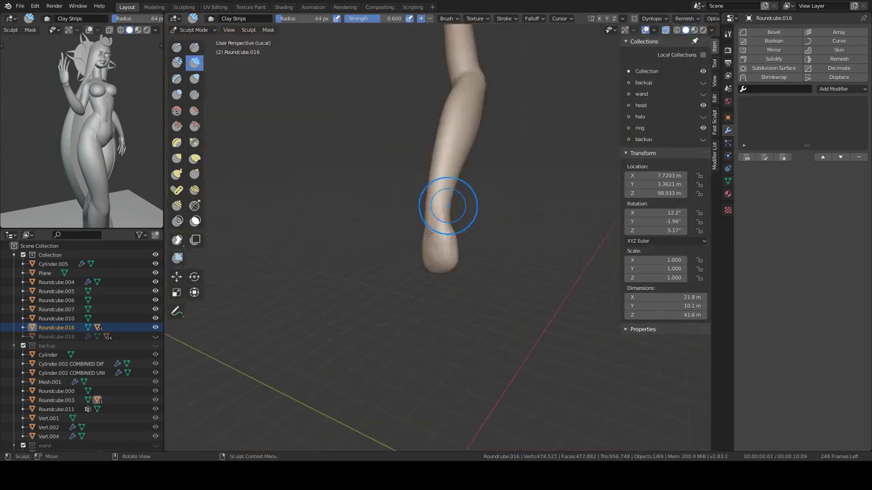
key("c")
key("KP_Divide")
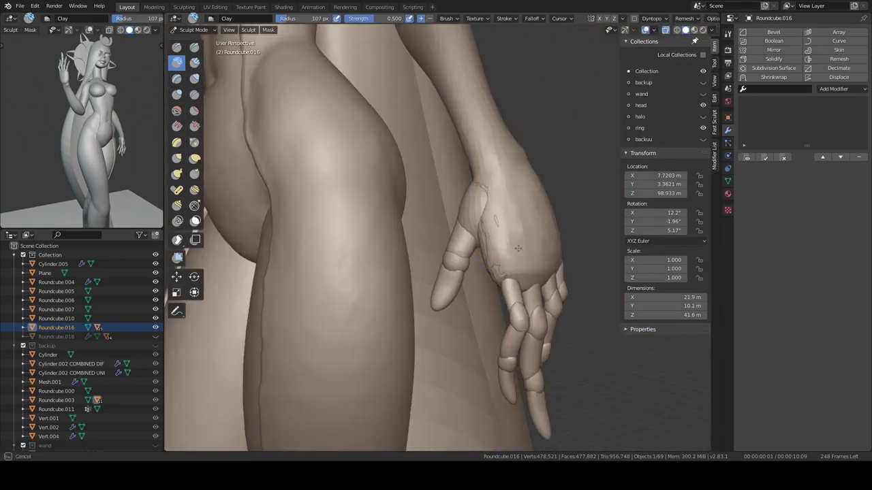
mouse_move(564, 251)
middle_mouse_down()
mouse_move(463, 272)
mouse_move(404, 212)
mouse_move(457, 253)
mouse_move(370, 234)
middle_mouse_up()
key("e")
Sculpt the raised forearm and hand with Clay, Grab and Clay Strips brushes
left_click(56, 318)
key("c")
key("g")
scroll(451, 266, "down", 5)
left_click(668, 18)
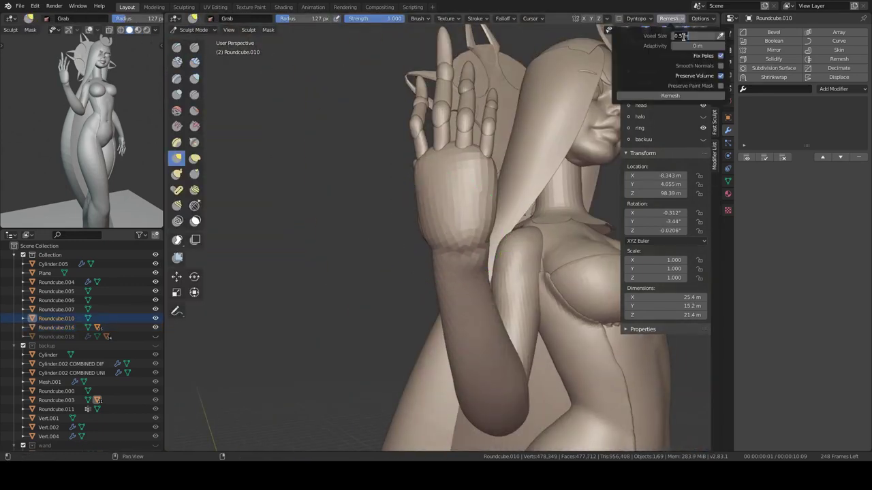
key("c")
mouse_move(422, 281)
middle_mouse_down()
mouse_move(354, 236)
mouse_move(457, 165)
mouse_move(407, 197)
mouse_move(412, 208)
mouse_move(417, 191)
mouse_move(468, 243)
mouse_move(495, 227)
mouse_move(683, 24)
middle_mouse_up()
scroll(415, 210, "up", 4)
key("shift+c")
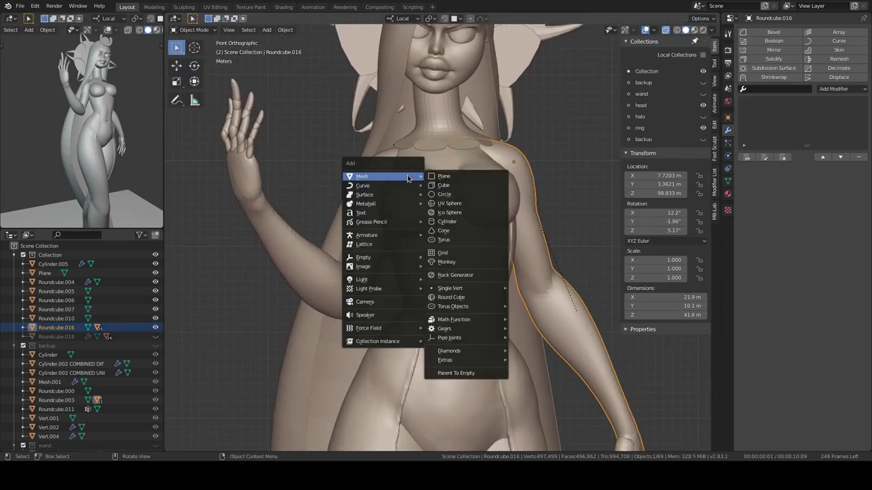
Add a cube on the shoulder, scale it, and tilt it -8.49° on X and also about Y
left_click(444, 185)
key("s")
key("r")
key("x")
left_click(374, 164)
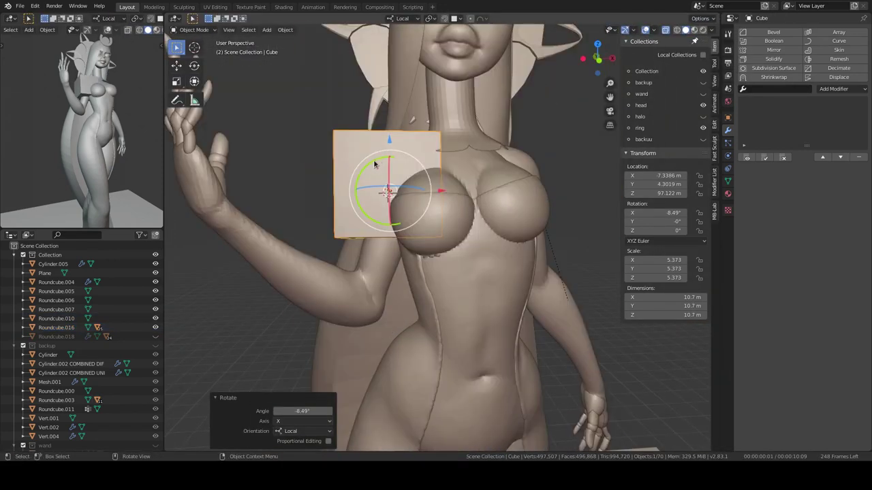
key("KP_1")
key("r")
key("y")
left_click(441, 227)
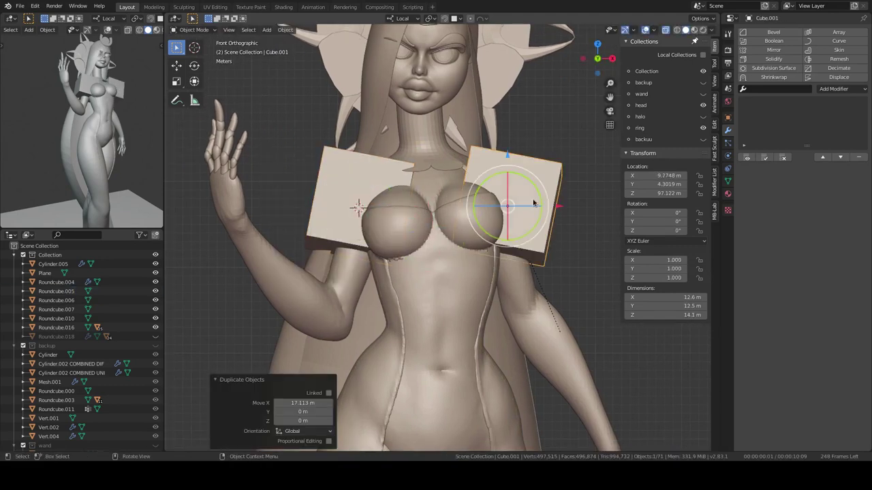
Mirror a copy of the block across X onto the other shoulder, then select the raised forearm
key("x")
left_click(565, 205)
mouse_move(565, 205)
middle_mouse_down()
mouse_move(464, 140)
mouse_move(451, 234)
mouse_move(505, 233)
middle_mouse_up()
left_click(505, 234)
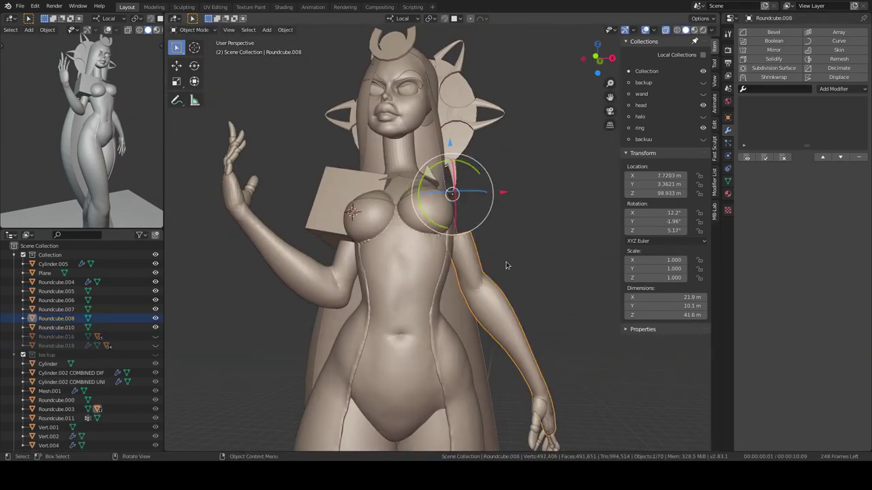
left_click(506, 266)
key("g")
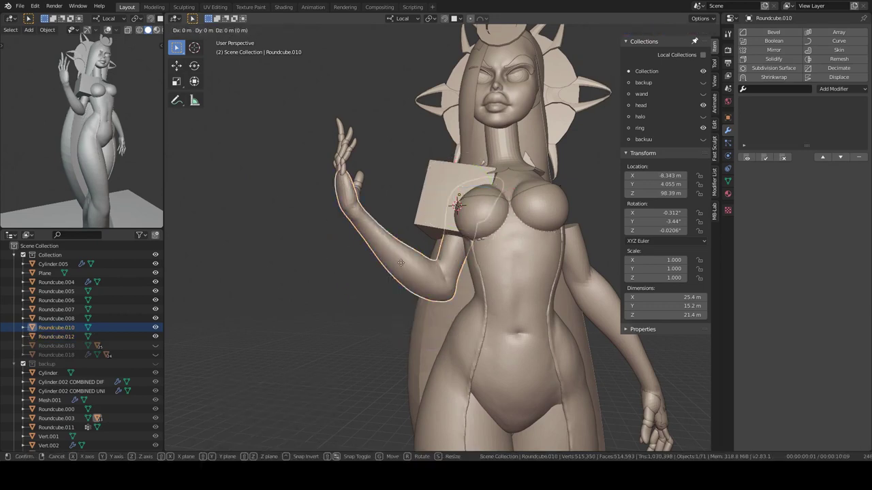
right_click(400, 262)
middle_click_drag(401, 263, 420, 227)
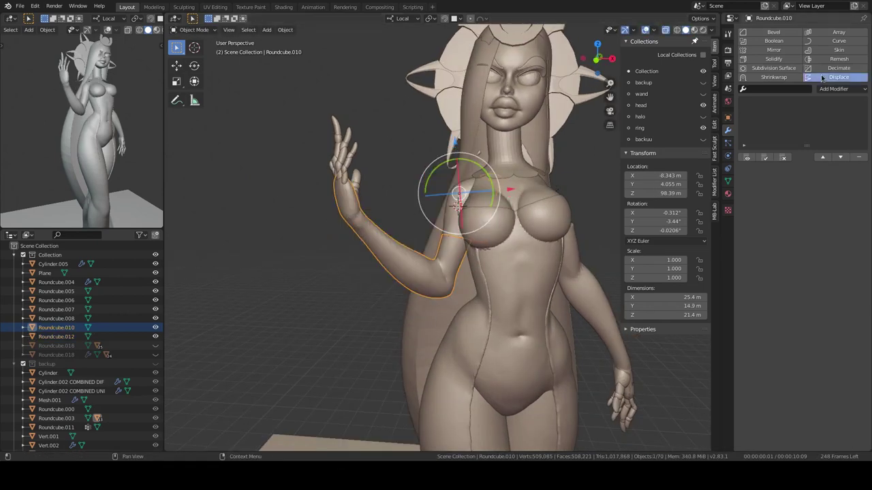
Add a Displace modifier to the raised arm and loop-cut the cube in Edit Mode
left_click(823, 78)
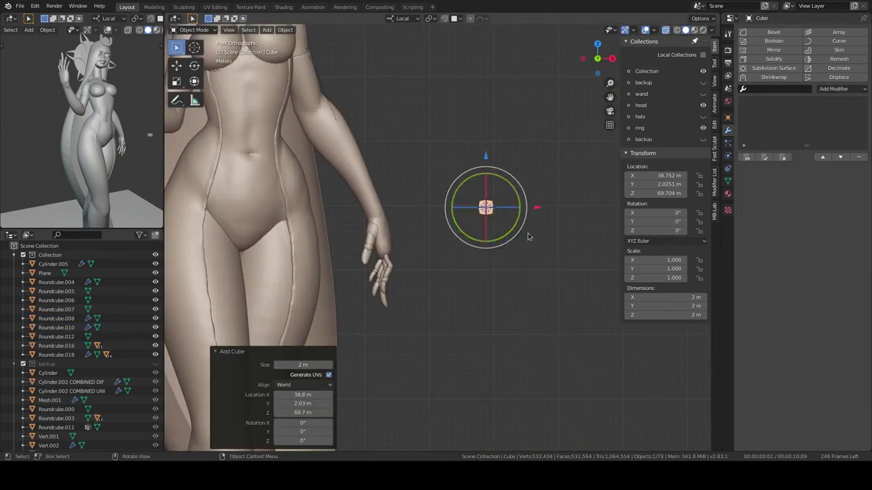
key("Tab")
key("ctrl+r")
left_click(515, 154)
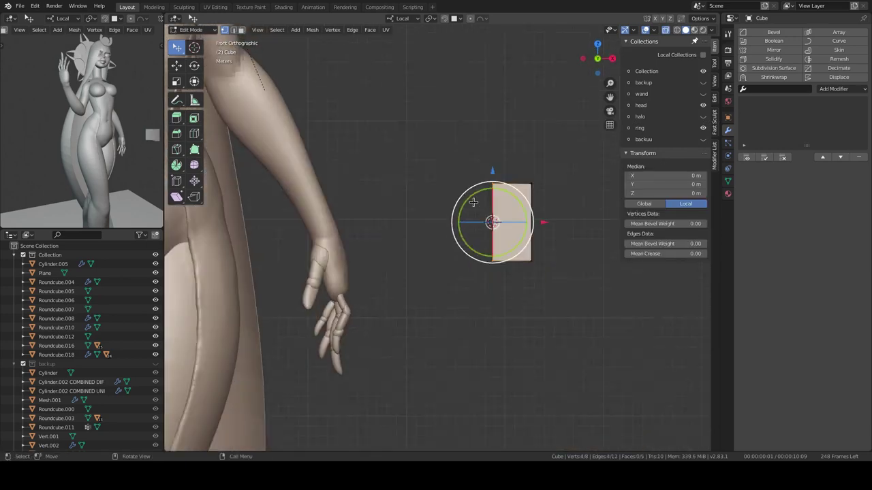
Bevel an edge of the shoulder cube
middle_click_drag(476, 147, 518, 225)
key("ctrl+b")
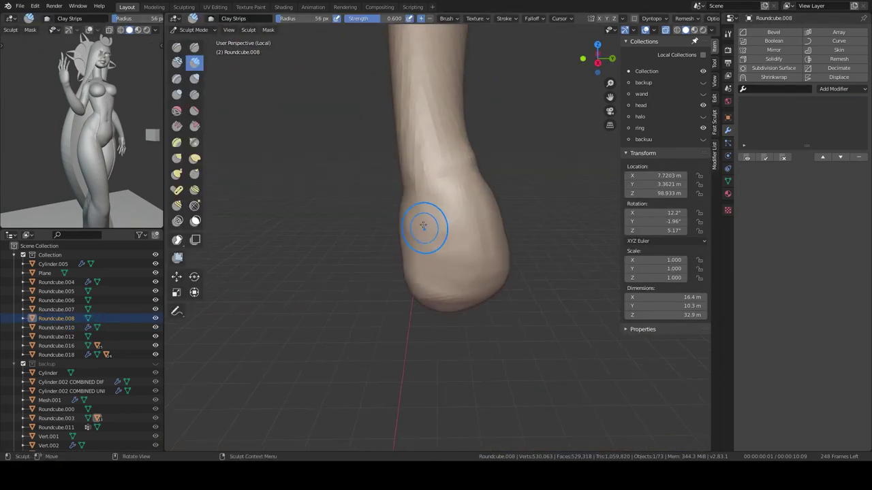
middle_click_drag(393, 206, 478, 172)
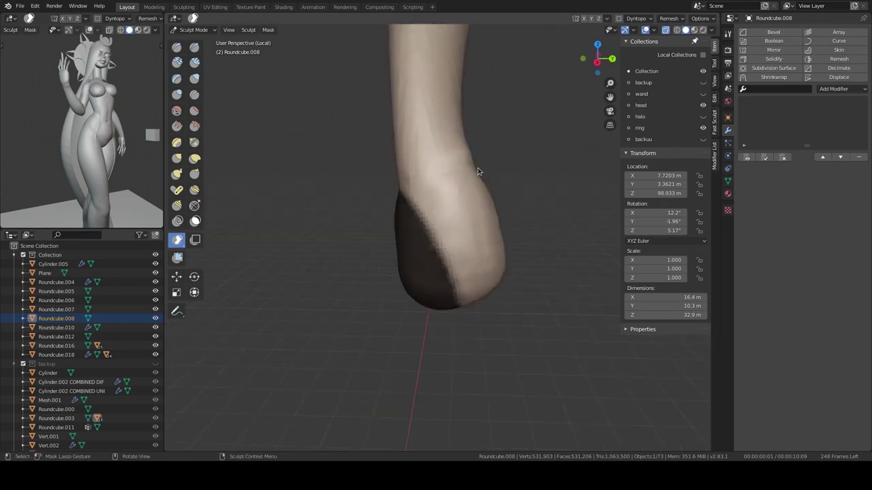
Use Mask Slice three times to cut the masked sections off the raised hand
left_click(268, 29)
left_click(305, 195)
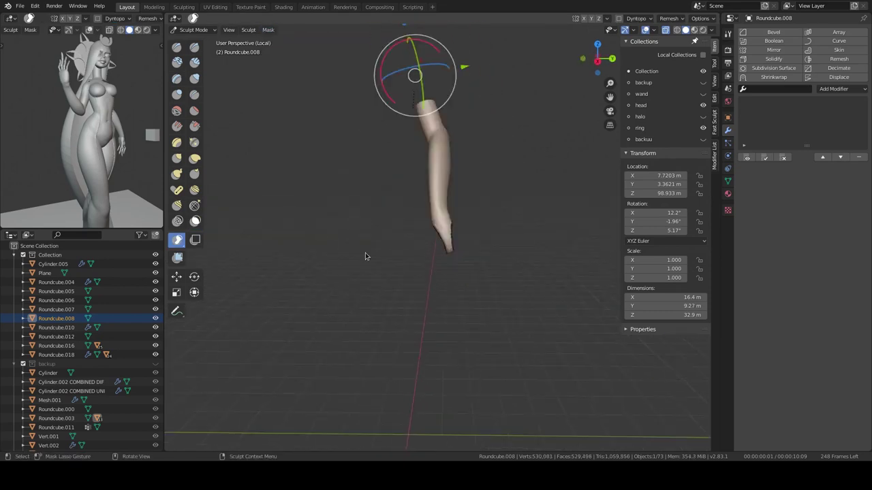
mouse_move(455, 241)
middle_mouse_down()
mouse_move(469, 191)
mouse_move(423, 177)
middle_mouse_up()
left_click(268, 29)
left_click(306, 197)
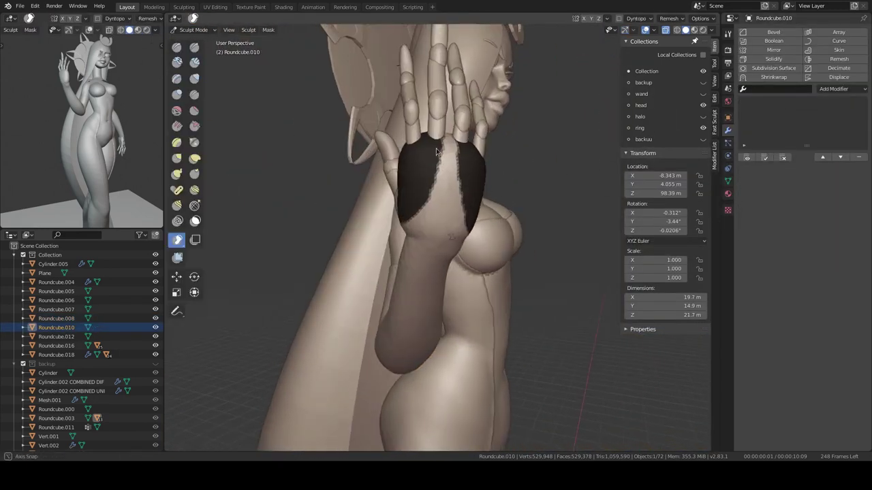
mouse_move(436, 151)
middle_mouse_down()
mouse_move(398, 189)
mouse_move(451, 185)
mouse_move(409, 170)
middle_mouse_up()
left_click(268, 29)
left_click(313, 183)
Return to Sculpt Mode and refine the palm and back of the hand with Clay Strips
middle_click_drag(329, 263, 400, 179)
key("ctrl+Tab")
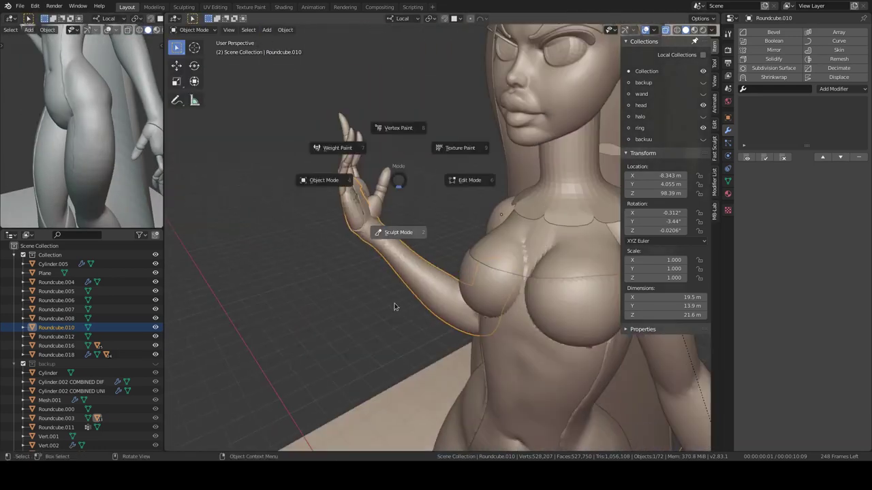
left_click(393, 302)
mouse_move(367, 236)
middle_mouse_down()
mouse_move(374, 184)
mouse_move(321, 258)
middle_mouse_up()
scroll(374, 184, "up", 3)
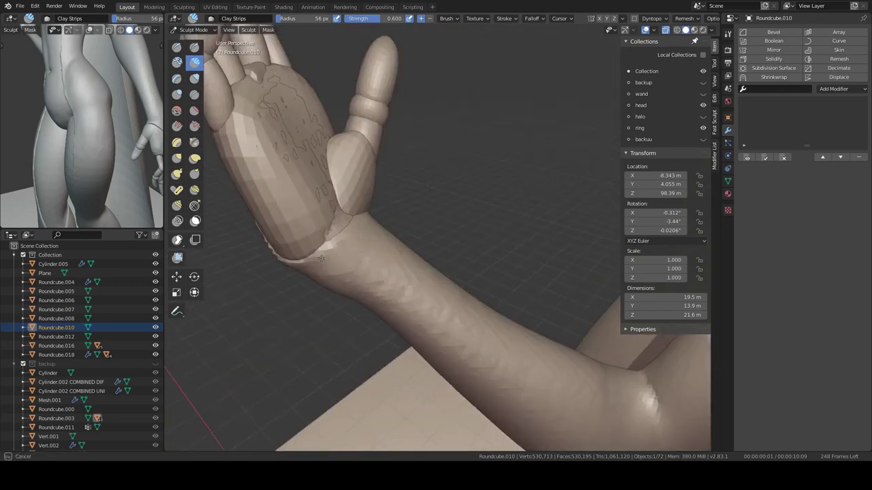
mouse_move(369, 206)
middle_mouse_down()
mouse_move(379, 166)
mouse_move(389, 222)
mouse_move(321, 214)
mouse_move(394, 165)
middle_mouse_up()
scroll(389, 222, "down", 3)
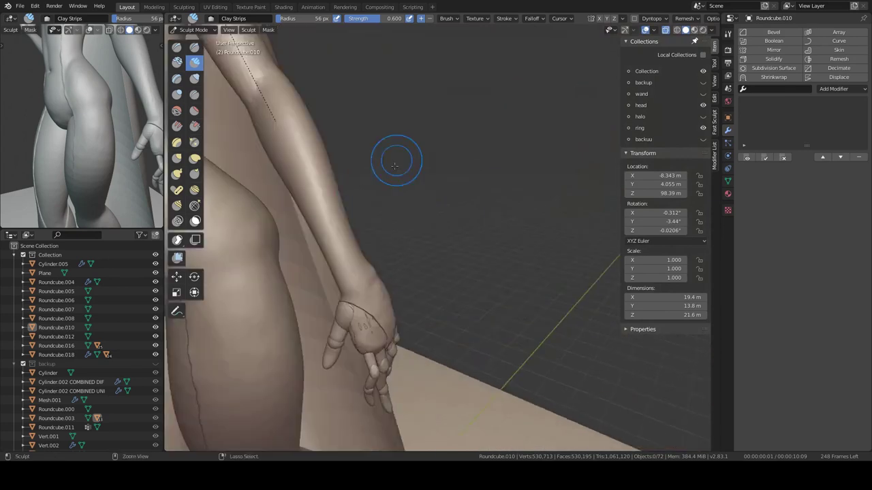
scroll(382, 301, "up", 3)
scroll(418, 195, "up", 2)
mouse_move(418, 195)
middle_mouse_down()
mouse_move(360, 293)
mouse_move(415, 150)
mouse_move(512, 126)
mouse_move(484, 127)
middle_mouse_up()
mouse_move(405, 134)
middle_mouse_down()
mouse_move(425, 204)
mouse_move(304, 151)
middle_mouse_up()
scroll(425, 204, "down", 4)
Place the 3D cursor beside the figure in front view and add a cube there
key("ctrl+Tab")
key("KP_1")
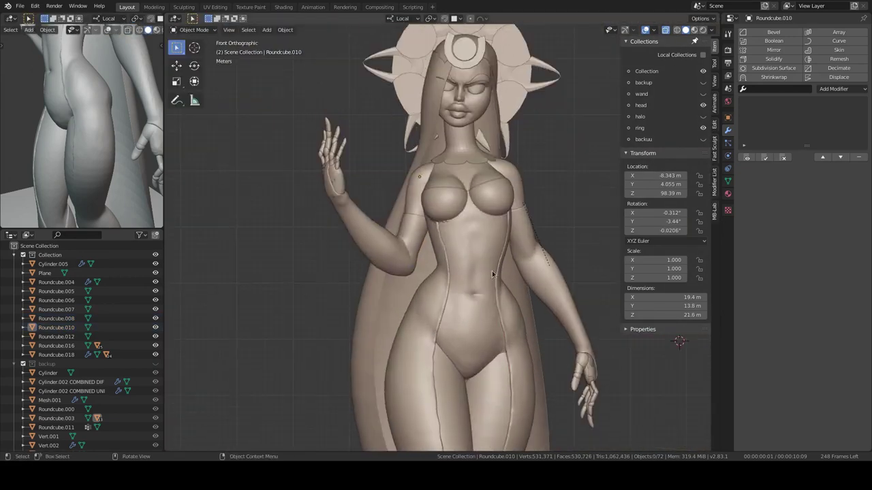
scroll(492, 270, "down", 3)
scroll(518, 262, "up", 2)
scroll(540, 252, "up", 1)
scroll(541, 252, "up", 1)
right_click(494, 171, "shift")
key("shift+a")
left_click(482, 204)
Pull the cube's top vertices down and scale it into a thin 60.1 m vertical rod
key("Tab")
left_click_drag(497, 172, 534, 216)
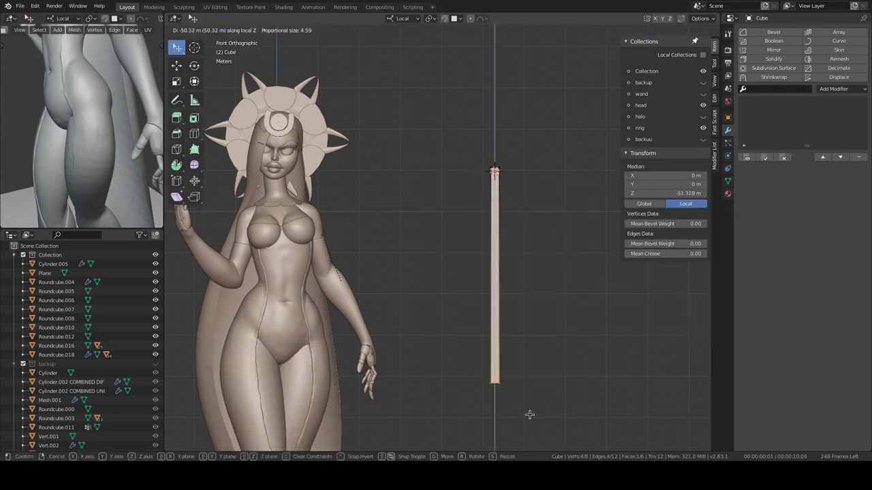
left_click(529, 415)
scroll(529, 414, "down", 3, "shift")
key("s")
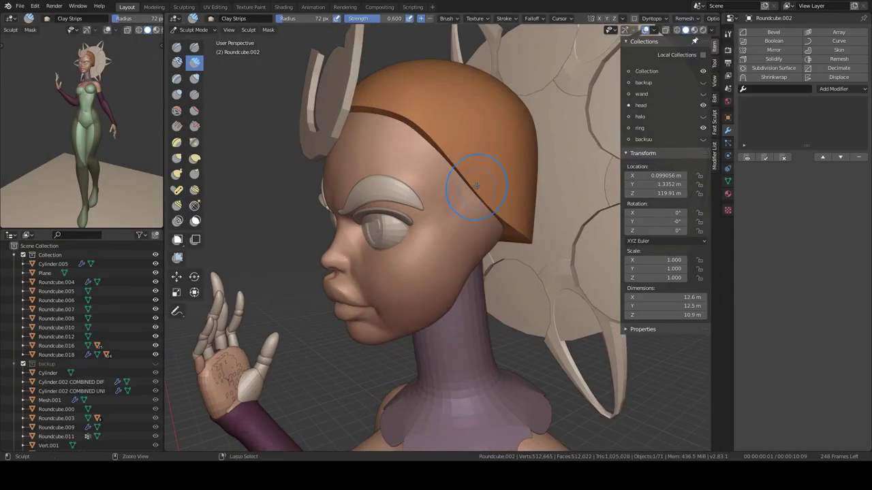
mouse_move(477, 185)
middle_mouse_down()
mouse_move(380, 113)
mouse_move(457, 195)
mouse_move(474, 229)
mouse_move(459, 198)
middle_mouse_up()
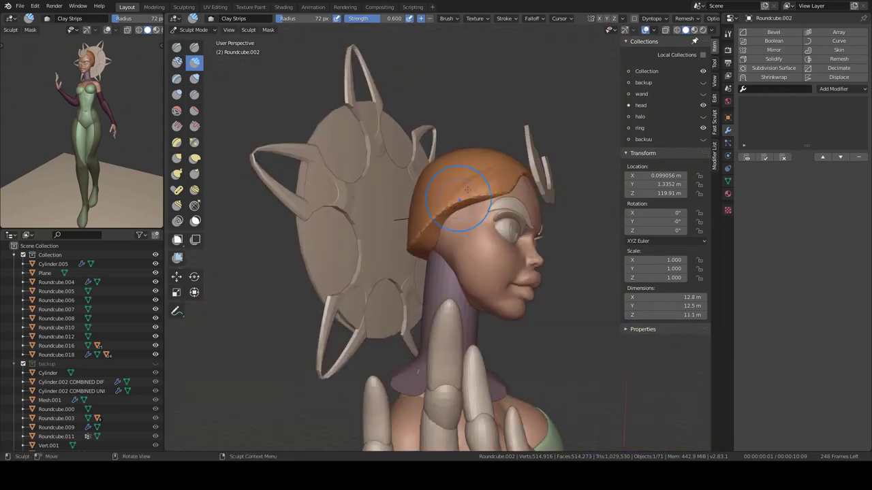
Inspect the orange cap in local view, then grab it down into long hair along the back
key("KP_Divide")
mouse_move(431, 272)
middle_mouse_down()
mouse_move(359, 238)
mouse_move(414, 222)
middle_mouse_up()
key("KP_Divide")
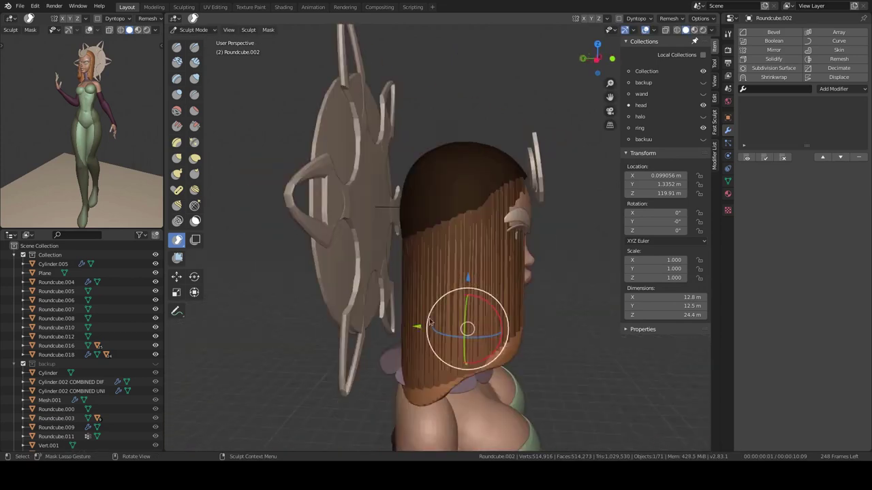
key("g")
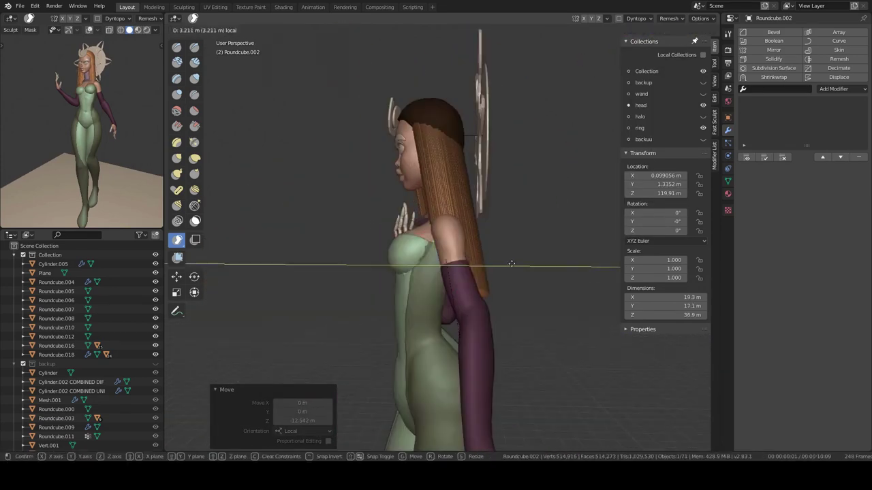
middle_click_drag(447, 213, 382, 270)
key("Escape")
key("KP_1")
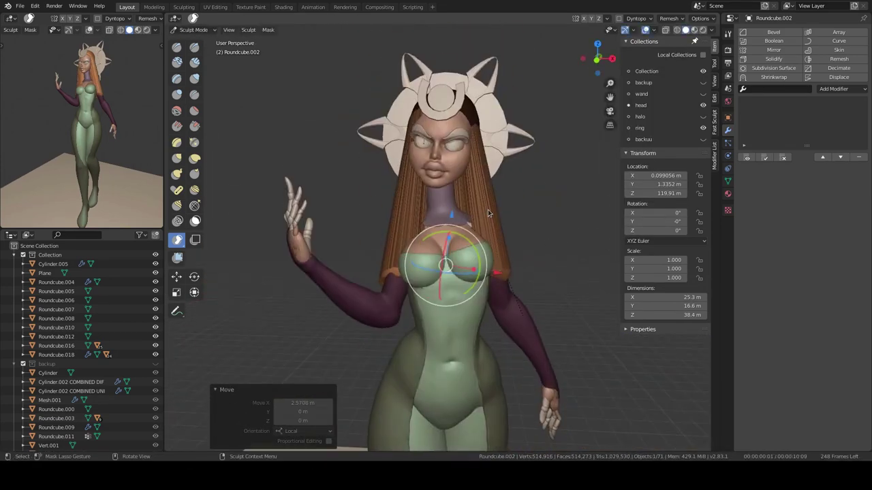
scroll(498, 212, "up", 4)
mouse_move(498, 213)
middle_mouse_down()
mouse_move(447, 199)
mouse_move(445, 179)
mouse_move(409, 214)
mouse_move(427, 267)
mouse_move(420, 279)
mouse_move(440, 277)
mouse_move(506, 185)
mouse_move(404, 238)
mouse_move(437, 275)
mouse_move(443, 210)
mouse_move(429, 234)
mouse_move(404, 230)
mouse_move(433, 255)
mouse_move(484, 208)
mouse_move(391, 297)
middle_mouse_up()
key("e")
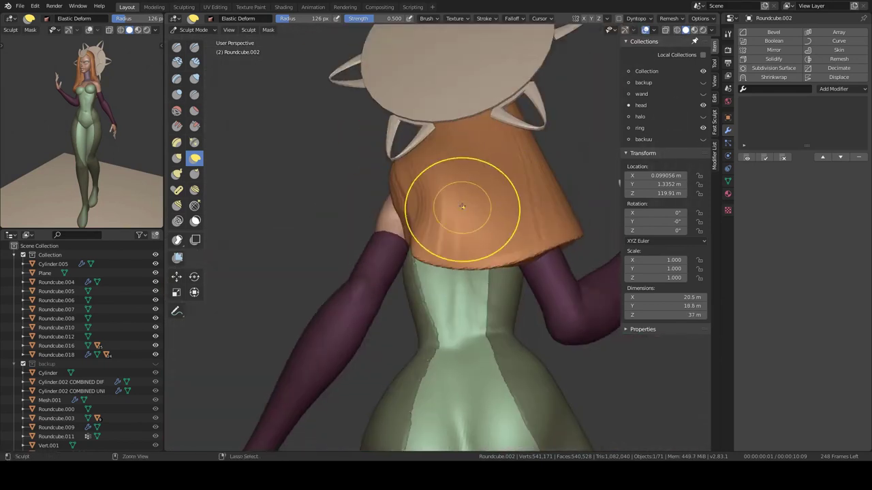
Build up the long hair with Clay Strips, then reshape it with Elastic Deform from several angles
key("c")
middle_click_drag(498, 233, 468, 262)
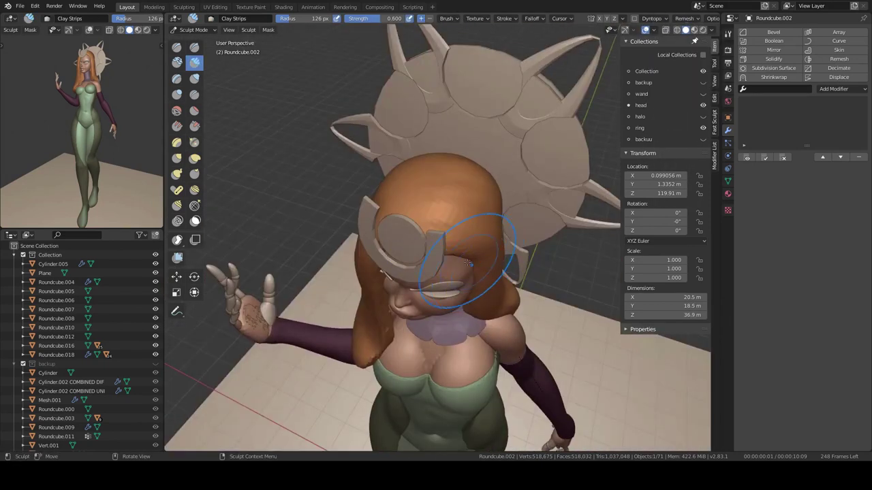
mouse_move(432, 236)
middle_mouse_down()
mouse_move(427, 211)
mouse_move(452, 216)
mouse_move(466, 295)
middle_mouse_up()
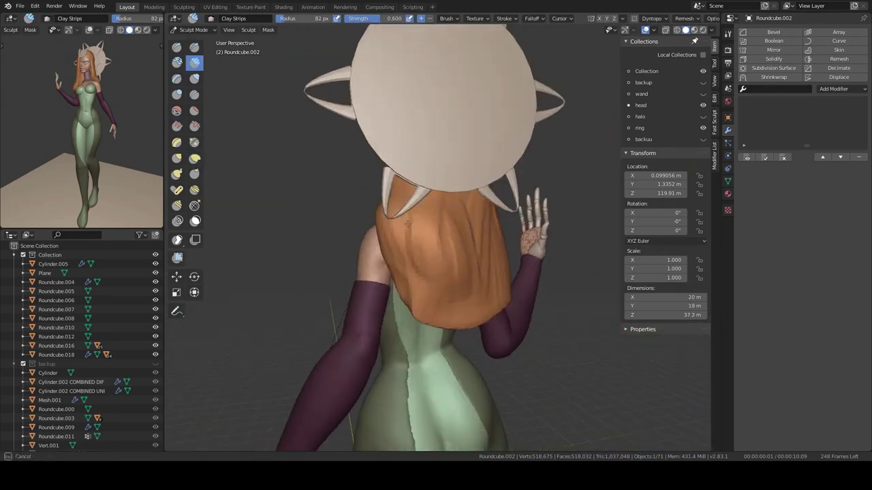
key("e")
mouse_move(461, 191)
middle_mouse_down()
mouse_move(501, 196)
mouse_move(389, 321)
mouse_move(415, 223)
middle_mouse_up()
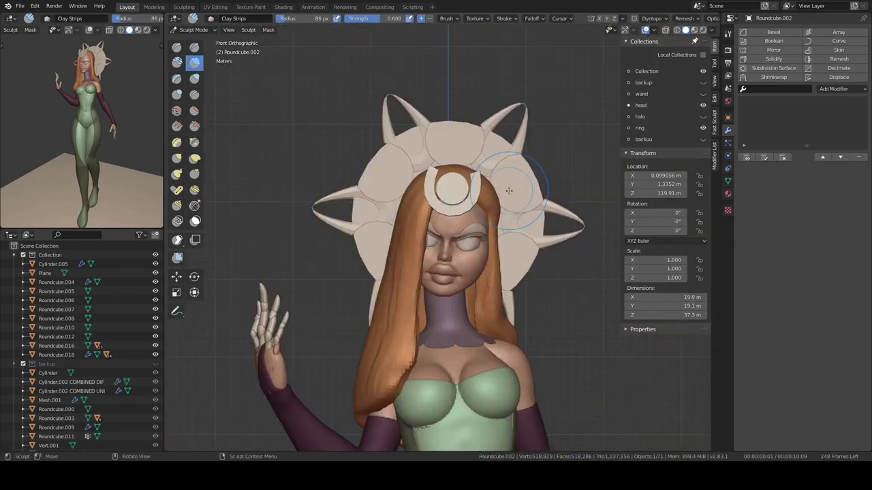
middle_click_drag(509, 191, 403, 240)
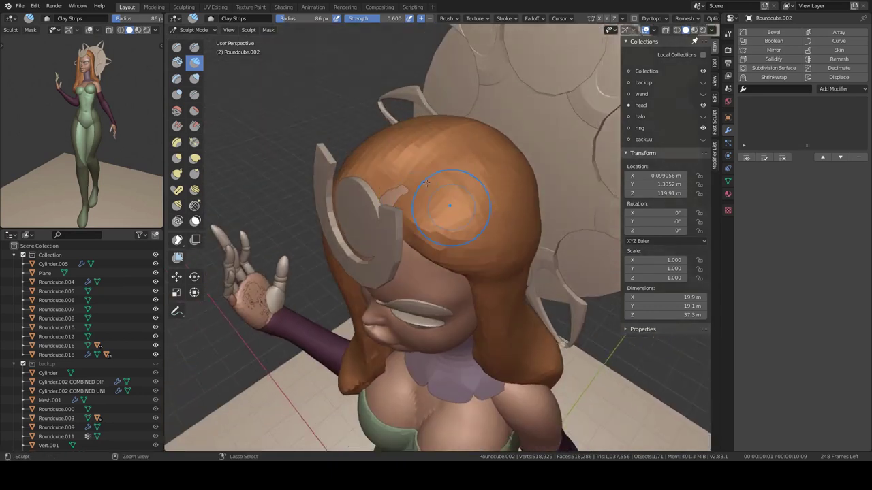
middle_click_drag(426, 184, 411, 262)
middle_click_drag(474, 227, 488, 202)
mouse_move(453, 233)
middle_mouse_down()
mouse_move(440, 211)
mouse_move(477, 224)
mouse_move(456, 265)
middle_mouse_up()
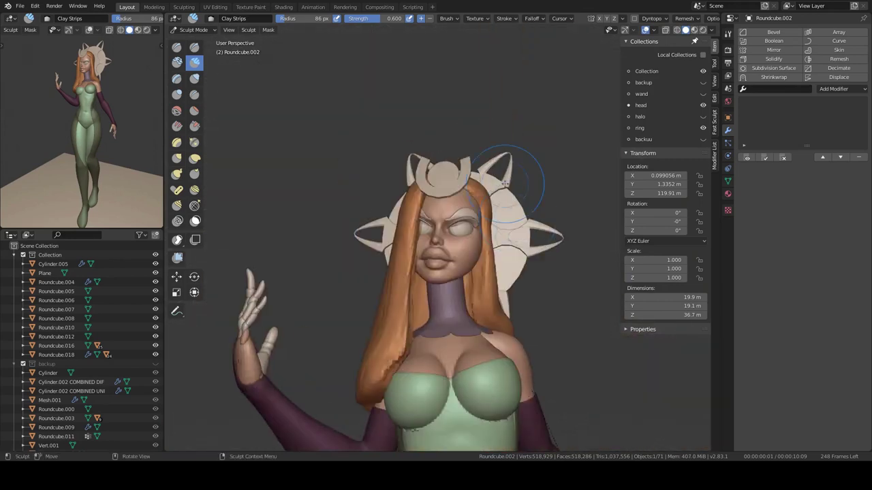
mouse_move(516, 213)
middle_mouse_down()
mouse_move(425, 205)
mouse_move(415, 160)
mouse_move(462, 167)
mouse_move(451, 247)
middle_mouse_up()
Toggle local view to inspect the isolated hair mesh against the whole character
key("KP_Divide")
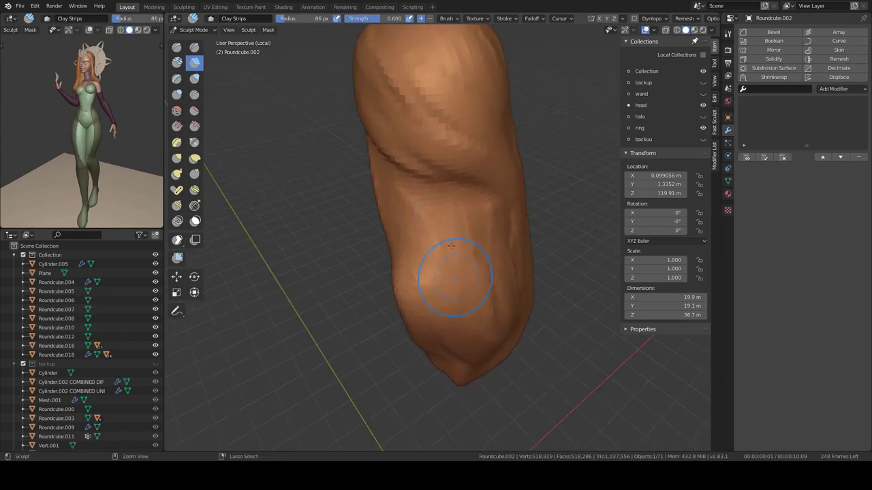
mouse_move(565, 265)
middle_mouse_down()
mouse_move(477, 252)
mouse_move(443, 205)
middle_mouse_up()
scroll(477, 252, "up", 3)
key("KP_Divide")
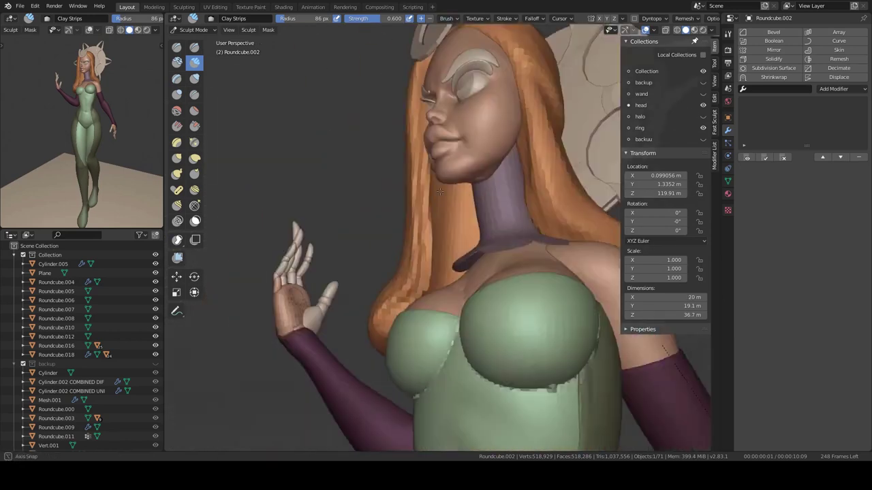
key("KP_Divide")
mouse_move(432, 156)
middle_mouse_down()
mouse_move(426, 144)
mouse_move(400, 331)
middle_mouse_up()
key("KP_Divide")
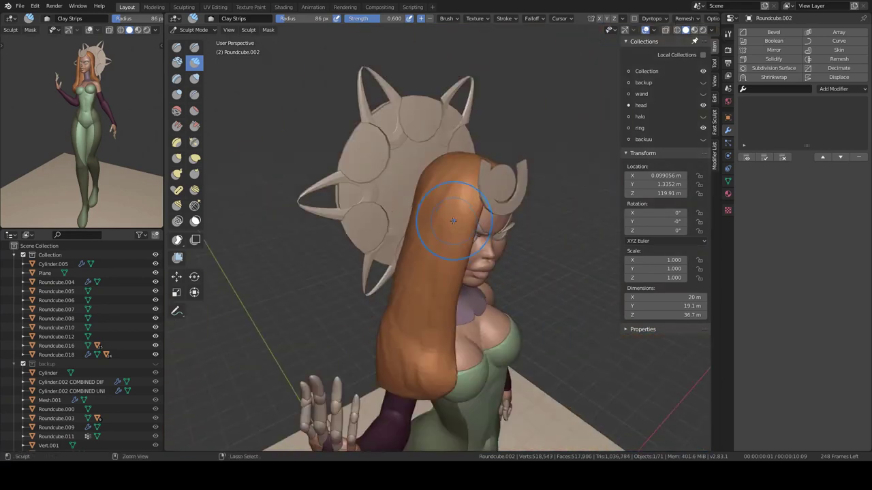
key("KP_Divide")
mouse_move(486, 139)
middle_mouse_down()
mouse_move(496, 218)
mouse_move(461, 214)
middle_mouse_up()
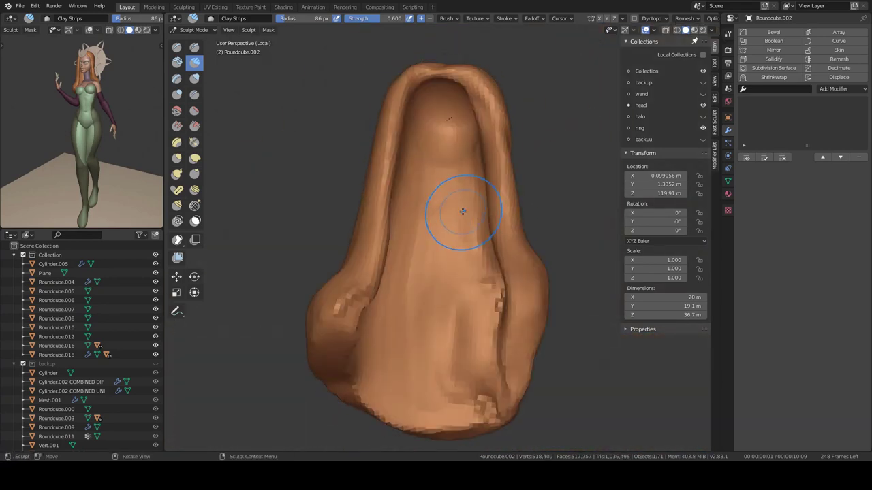
key("KP_Divide")
Give the hair a final Elastic Deform pass, then return to Object Mode in front view
key("e")
middle_click_drag(464, 146, 477, 282)
key("KP_1")
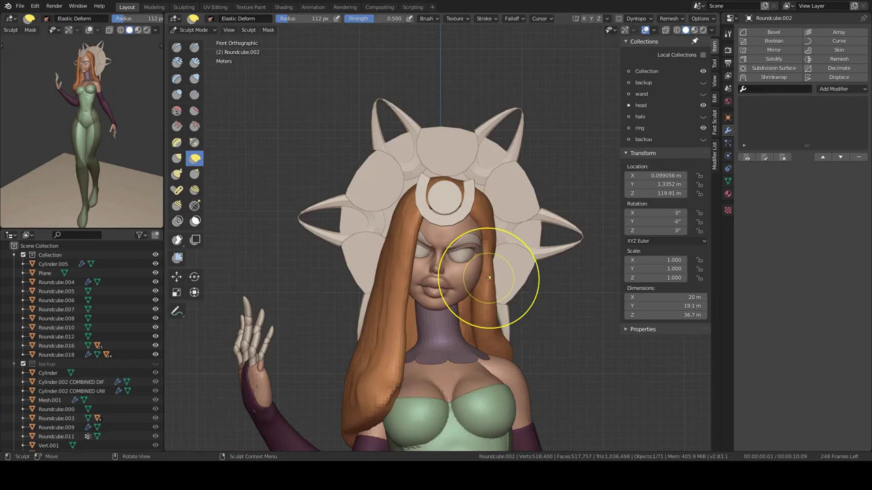
key("ctrl+Tab")
scroll(484, 285, "down", 3)
In front view, hide the ring collection and show the halo spikes collection
scroll(423, 224, "down", 2)
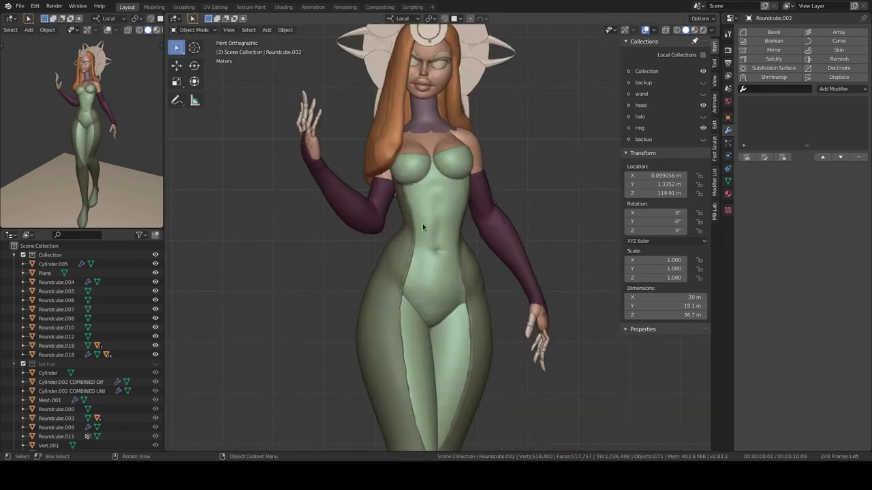
mouse_move(403, 320)
middle_mouse_down()
mouse_move(433, 231)
mouse_move(350, 210)
middle_mouse_up()
key("KP_1")
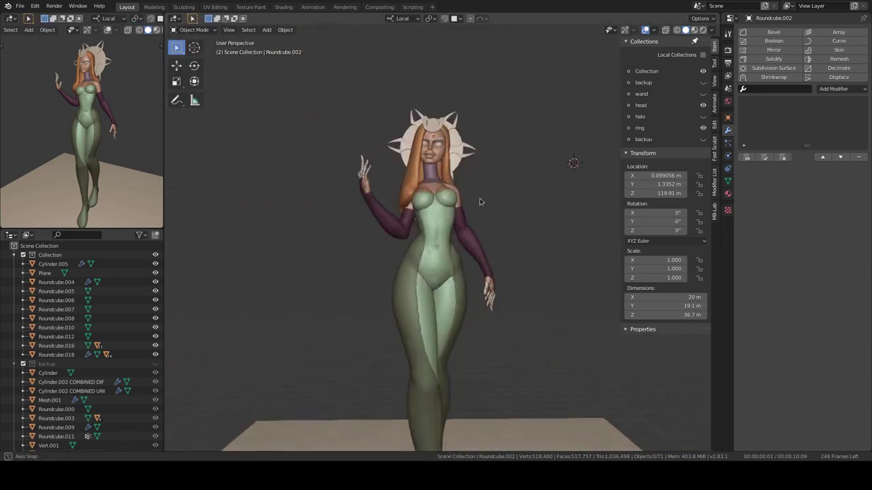
key("m")
left_click(616, 325)
key("m")
key("m")
left_click(677, 284)
Select all halo spikes and scale them closer around the head
left_click(507, 112)
key("shift+g")
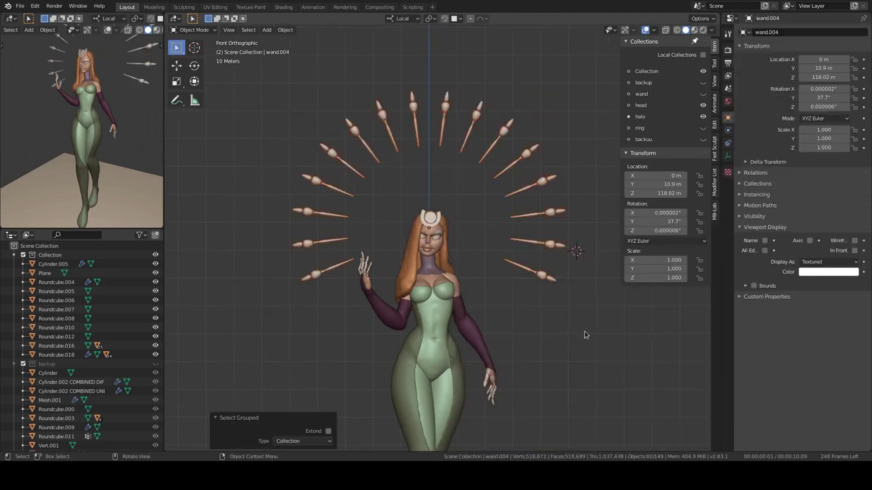
left_click(476, 294)
middle_click_drag(477, 295, 480, 238, "shift")
key("period")
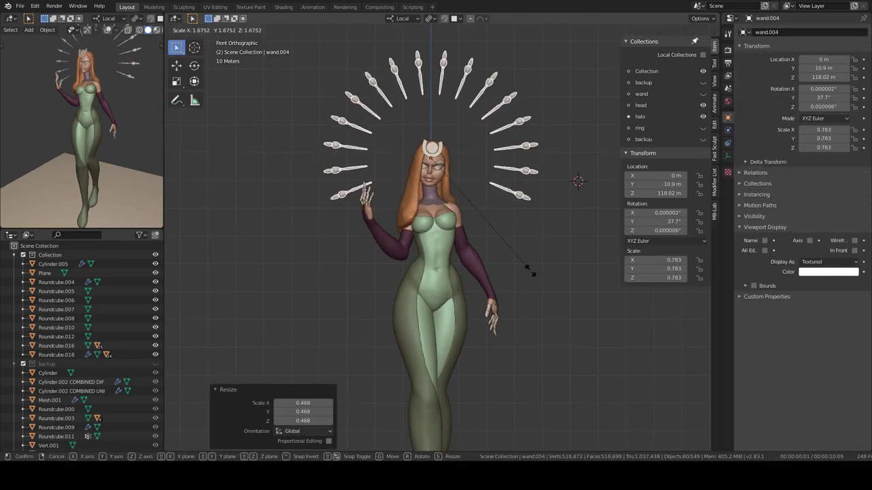
Show the wand collection and enlarge the wand beside the figure
key("m")
left_click(685, 293)
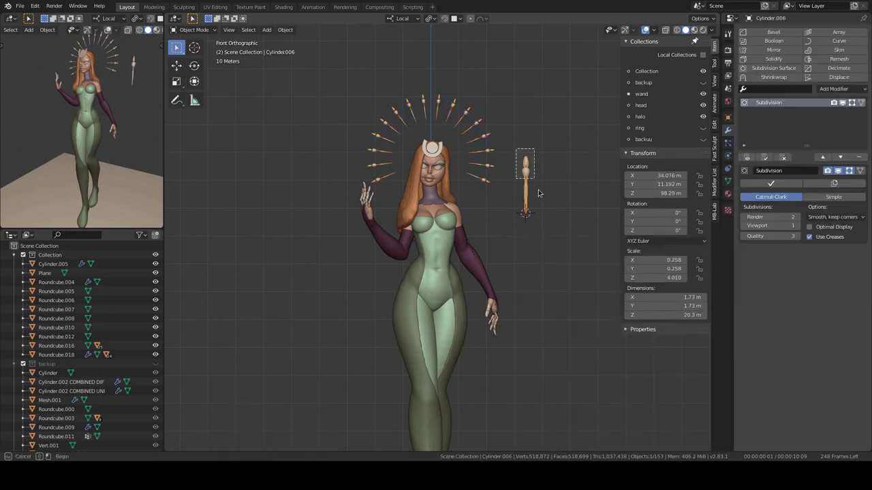
left_click(570, 252)
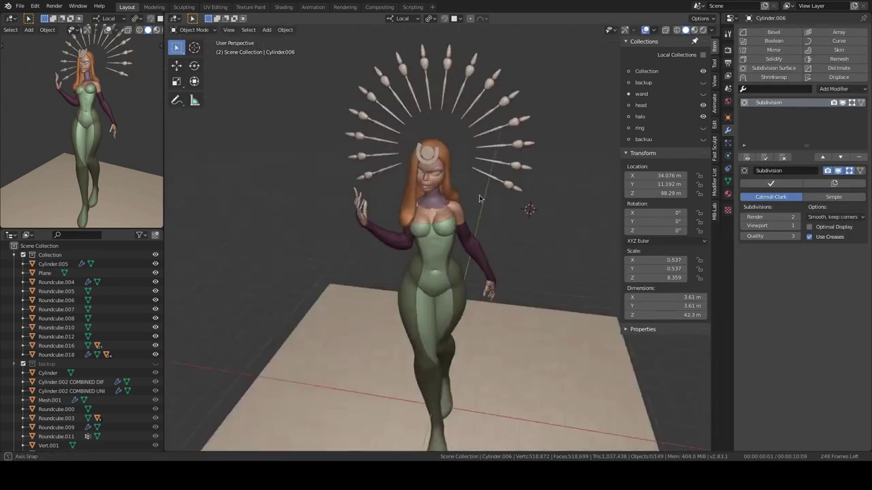
middle_click_drag(319, 175, 409, 190)
Check the wand's mesh in front view and its object properties, then hide the wand collection
left_click(503, 200)
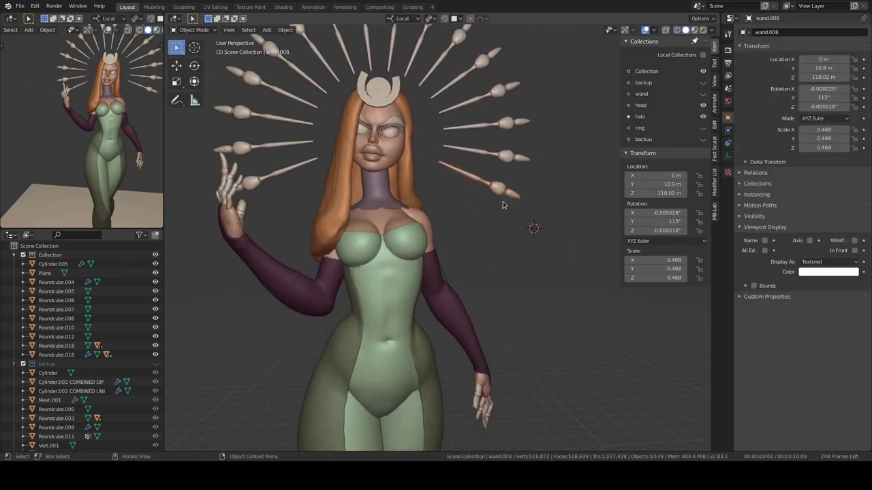
key("shift+m")
left_click(633, 311)
key("Tab")
key("KP_1")
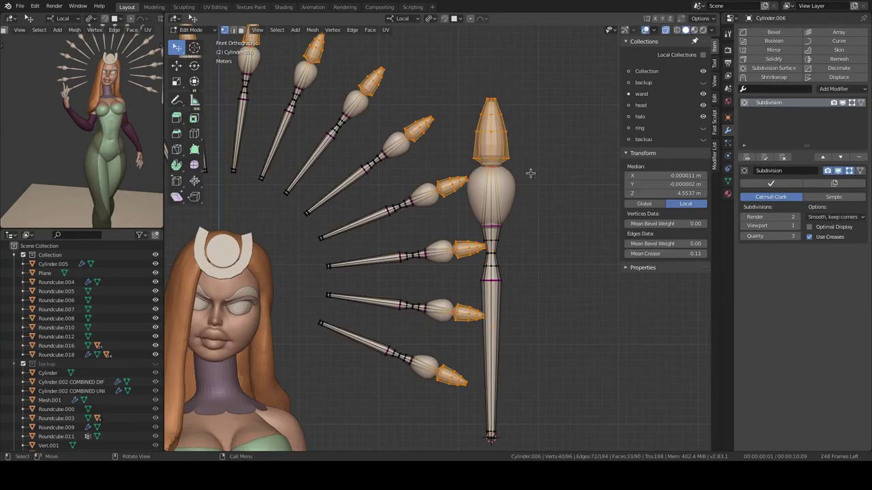
key("Tab")
left_click(727, 117)
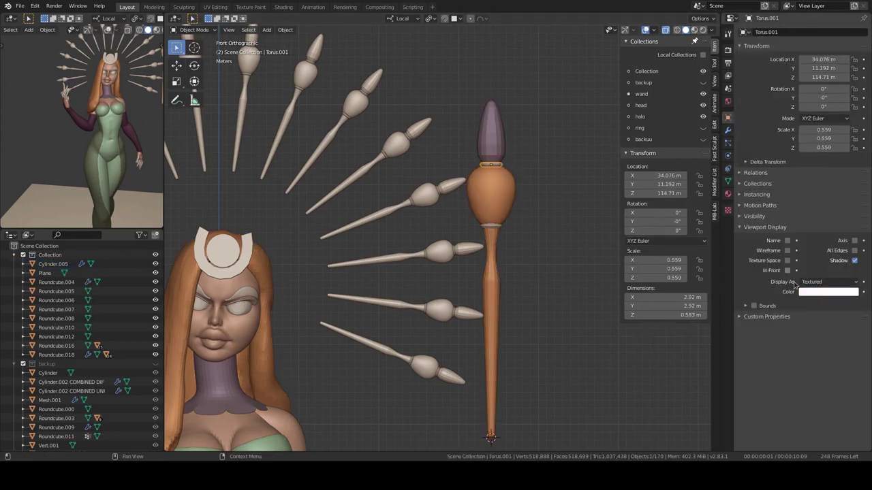
scroll(536, 191, "down", 5)
key("shift+m")
left_click(662, 301)
left_click(498, 188)
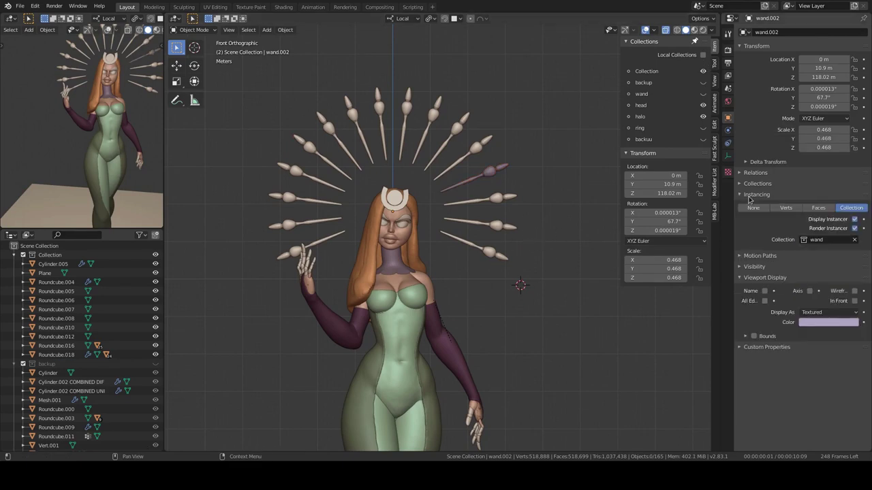
Sculpt the head's lips into a fuller pout, then return to Object Mode
left_click(394, 225)
key("ctrl+Tab")
scroll(436, 242, "up", 6)
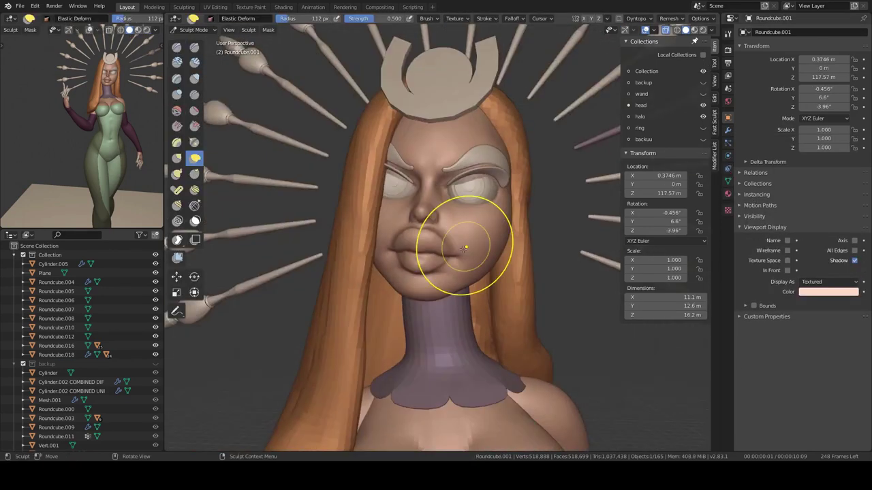
mouse_move(374, 235)
middle_mouse_down()
mouse_move(477, 234)
mouse_move(380, 288)
mouse_move(408, 252)
mouse_move(486, 291)
mouse_move(468, 213)
mouse_move(432, 274)
middle_mouse_up()
scroll(486, 291, "down", 3)
scroll(467, 214, "up", 3)
scroll(467, 214, "down", 4)
key("ctrl+Tab")
scroll(476, 272, "down", 2)
scroll(477, 273, "down", 2)
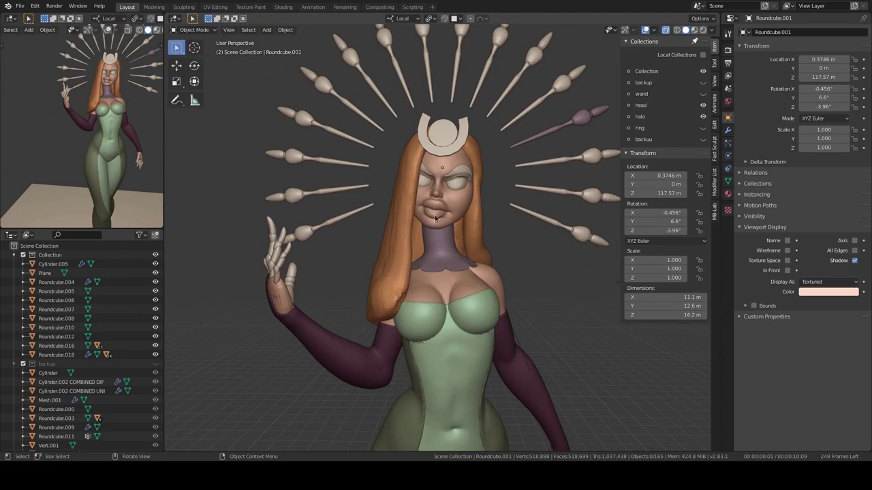
scroll(473, 174, "down", 3)
scroll(473, 174, "up", 2)
Align the scene camera to the view and fly it upward to frame the figure
key("ctrl+alt+KP_0")
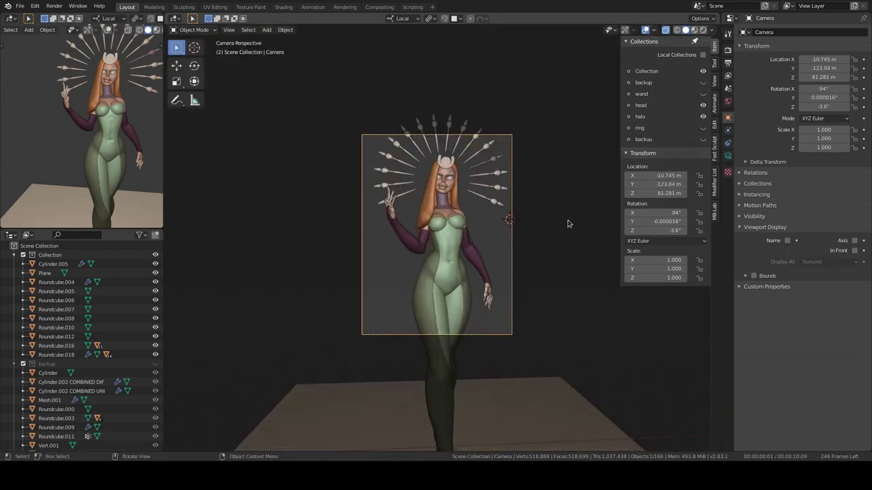
key("e")
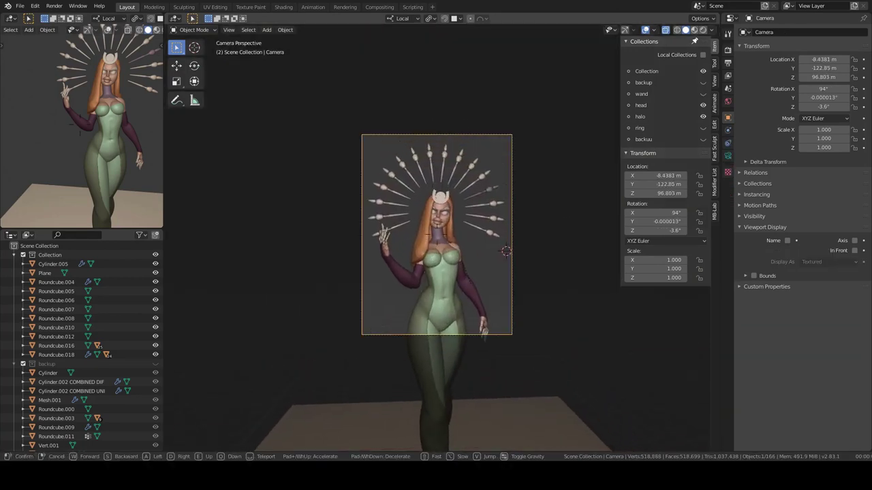
scroll(442, 240, "up", 2)
key("KP_0")
Frame the crescent headpiece and select its connected geometry in Edit Mode
left_click(446, 143)
key("KP_Decimal")
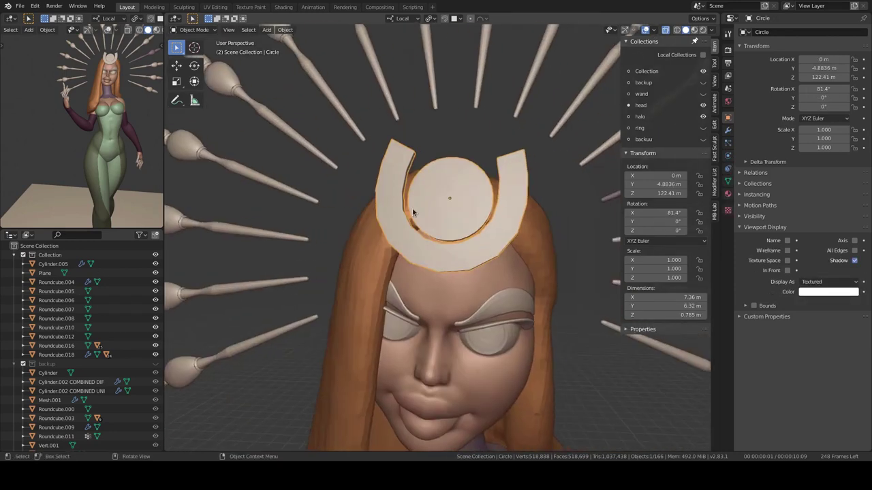
key("Tab")
key("l")
key("Tab")
middle_click_drag(506, 182, 420, 227)
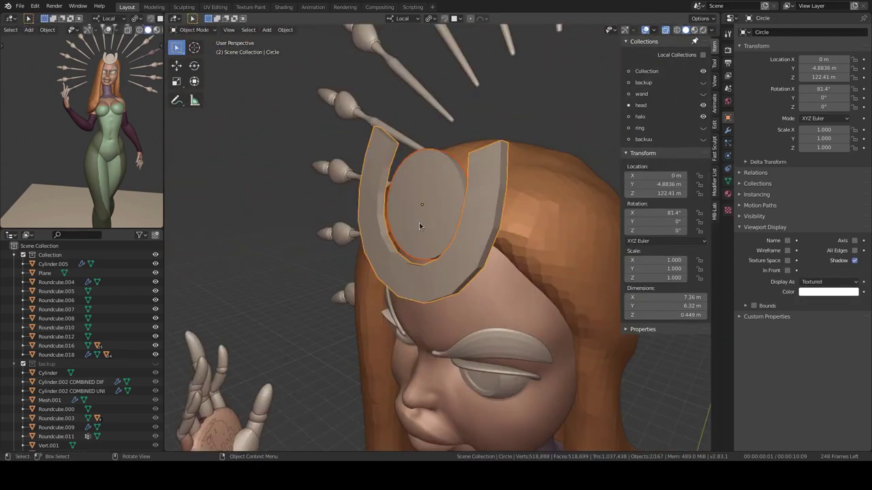
key("Tab")
mouse_move(495, 255)
middle_mouse_down()
mouse_move(508, 188)
mouse_move(543, 174)
middle_mouse_up()
key("alt+a")
key("ctrl+z")
Try adding a modifier to the inner ring, undo it, and reselect the crescent
left_click(519, 191)
key("Tab")
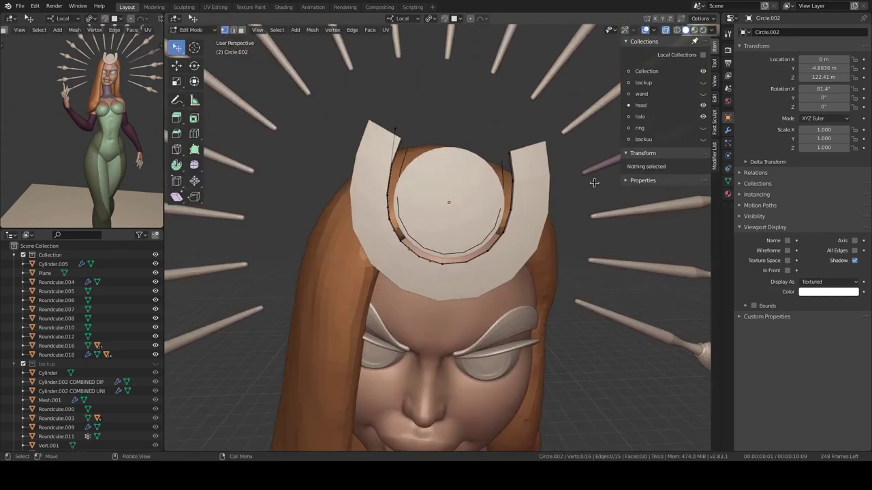
mouse_move(518, 192)
middle_mouse_down()
mouse_move(542, 271)
mouse_move(574, 230)
middle_mouse_up()
left_click(834, 88)
left_click(688, 259)
key("ctrl+z")
middle_click_drag(540, 113, 433, 149)
key("Tab")
left_click(423, 225)
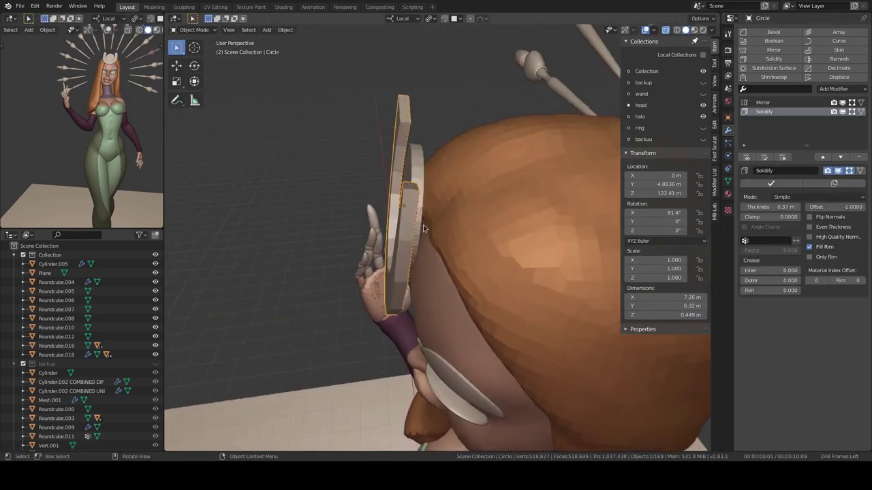
middle_click_drag(423, 225, 539, 225)
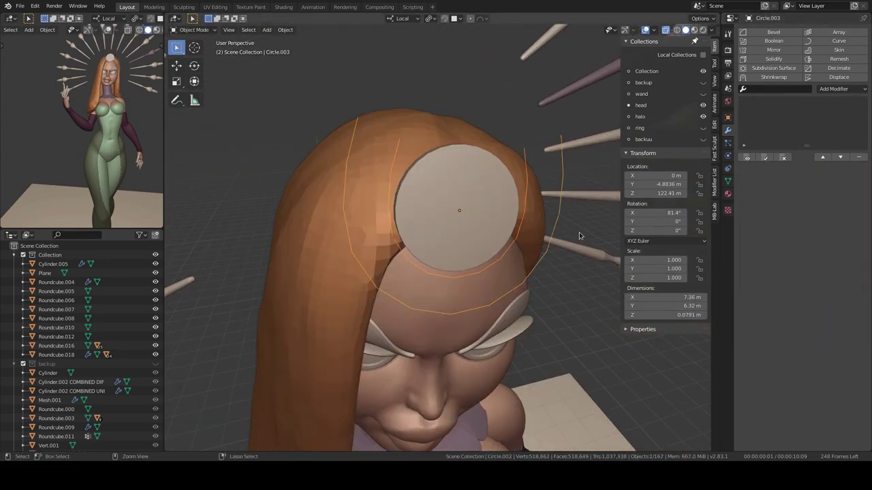
Add a centred loop cut across the border trim, cancelling an unwanted vertex bevel
mouse_move(525, 255)
middle_mouse_down()
mouse_move(477, 225)
mouse_move(540, 282)
middle_mouse_up()
key("Tab")
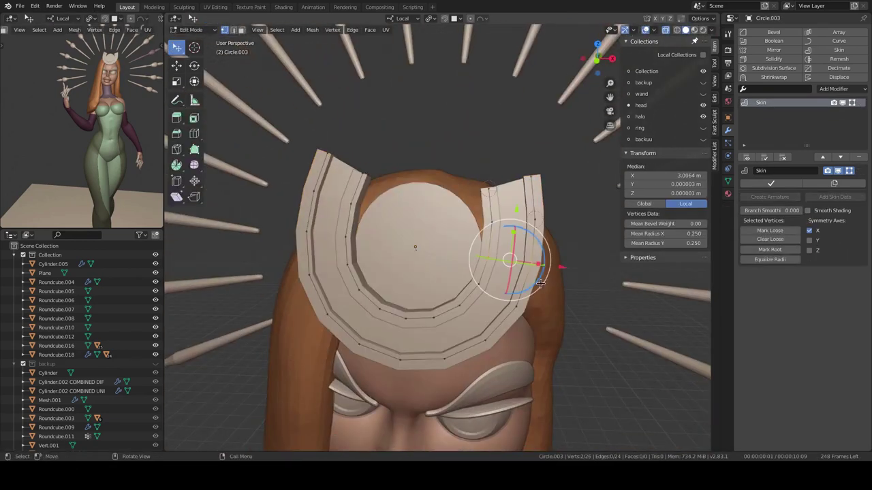
mouse_move(524, 242)
middle_mouse_down()
mouse_move(451, 218)
mouse_move(407, 235)
middle_mouse_up()
left_click(451, 218)
middle_click_drag(516, 220, 470, 238)
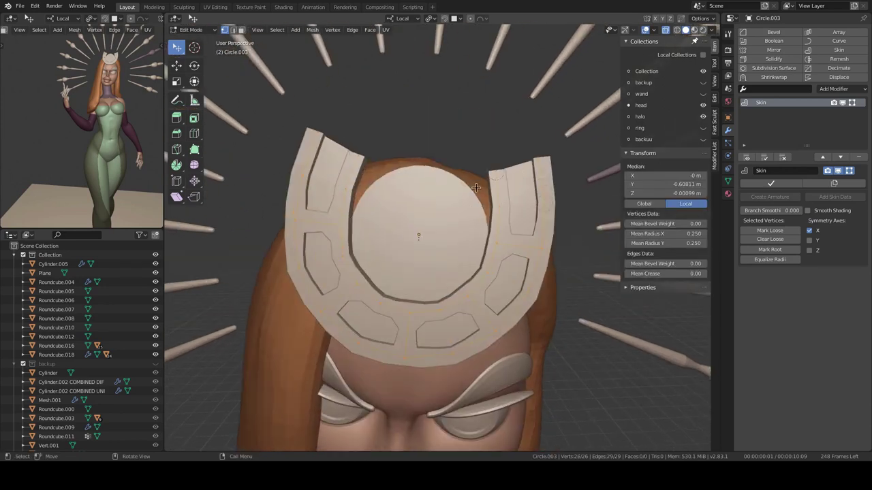
key("ctrl+r")
left_click(471, 254)
right_click(528, 259)
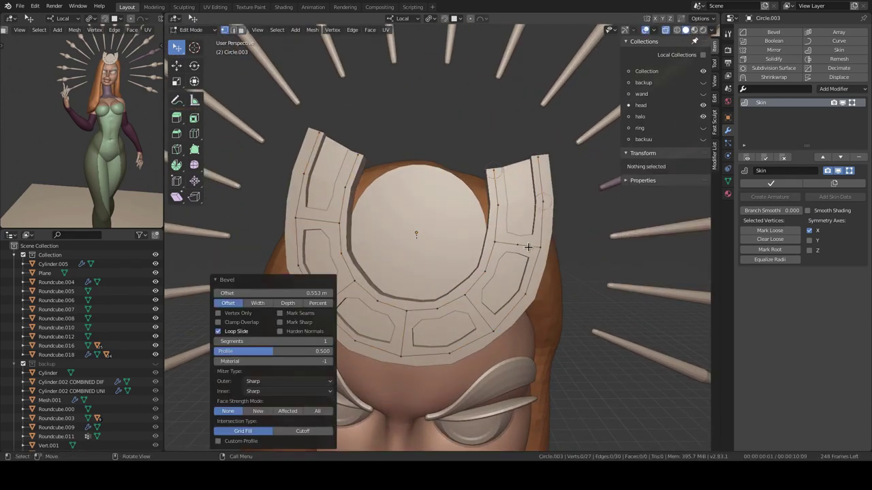
left_click(551, 290)
middle_click_drag(551, 290, 409, 267)
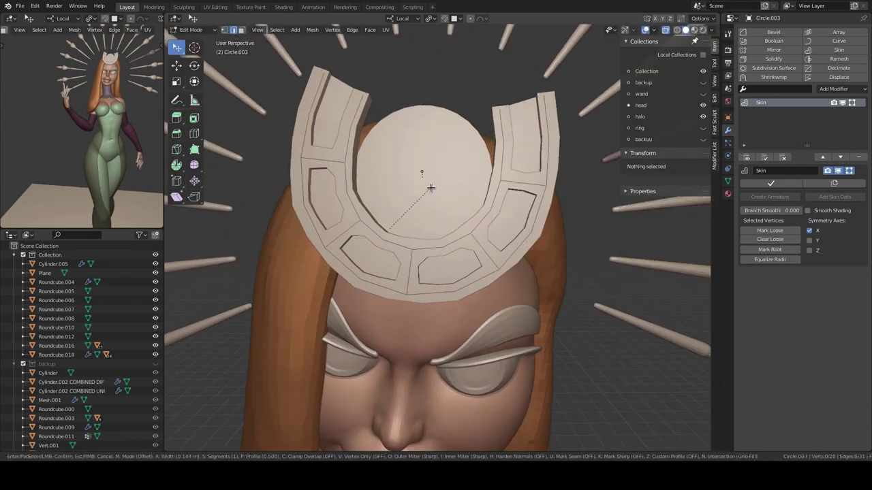
right_click(436, 189)
middle_click_drag(436, 190, 424, 204)
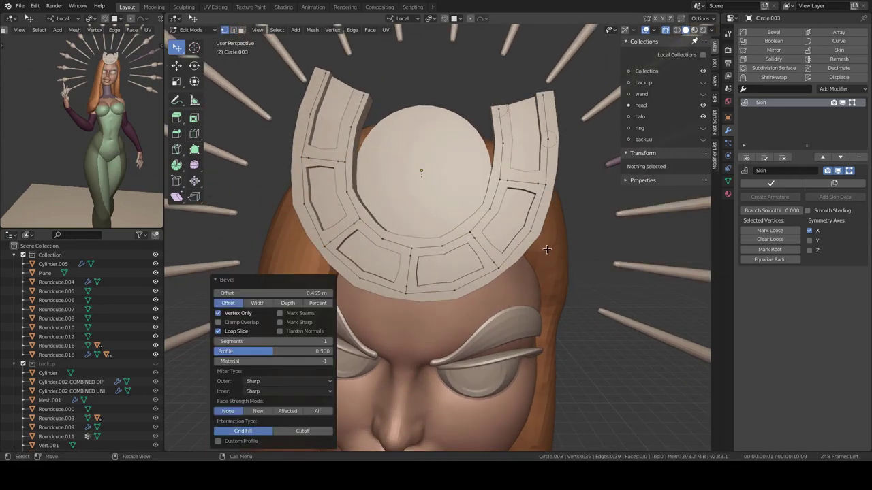
Apply level 1 Subdivision Surface smoothing to the border trim and check it from the front
middle_click_drag(547, 250, 557, 237)
left_click(450, 271)
key("ctrl+1")
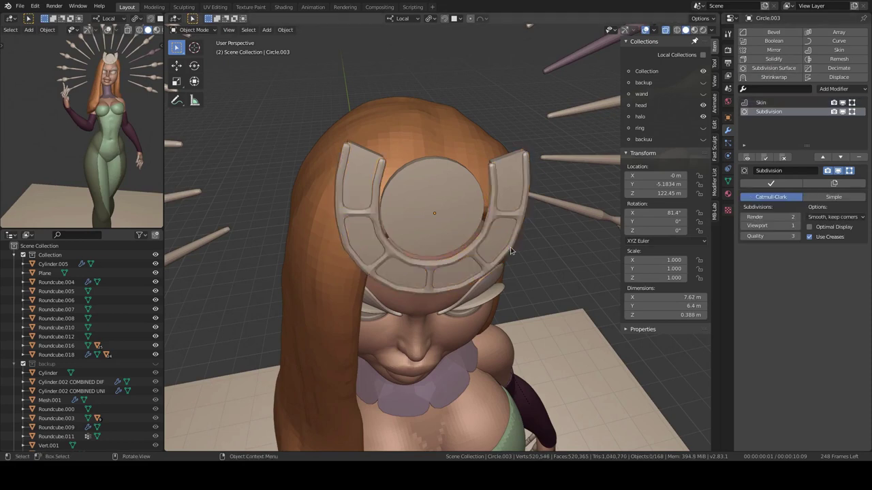
middle_click_drag(449, 270, 515, 218)
key("j")
key("Tab")
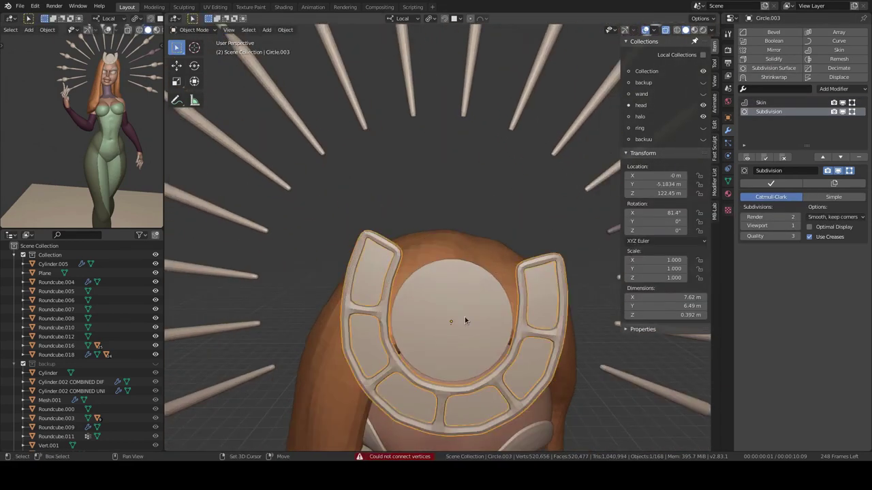
key("KP_1")
Select the new single-vertex object on the crescent and enter Edit Mode on it
left_click(447, 230)
scroll(446, 230, "up", 2)
left_click(467, 216)
key("Tab")
scroll(454, 243, "up", 1)
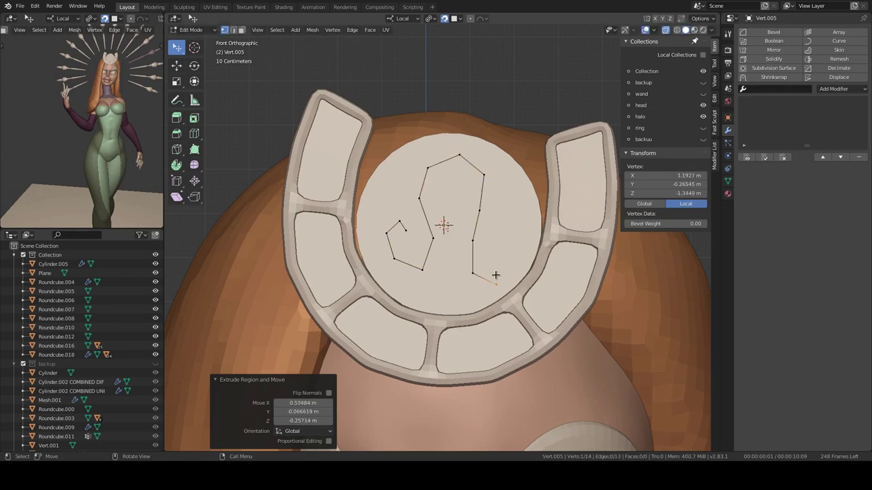
Give the Leo curve Skin and Subdivision Surface modifiers and shrink the emblem to fit the disc
left_click(836, 50)
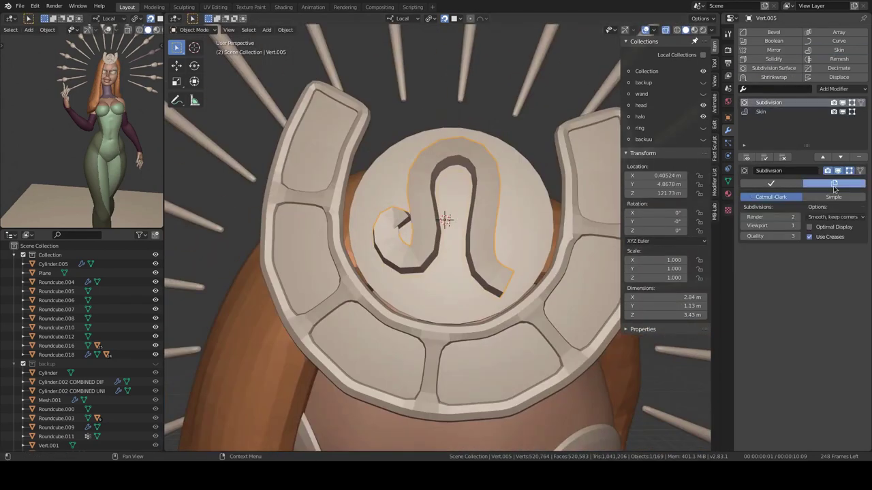
left_click(834, 184)
key("Tab")
key("KP_1")
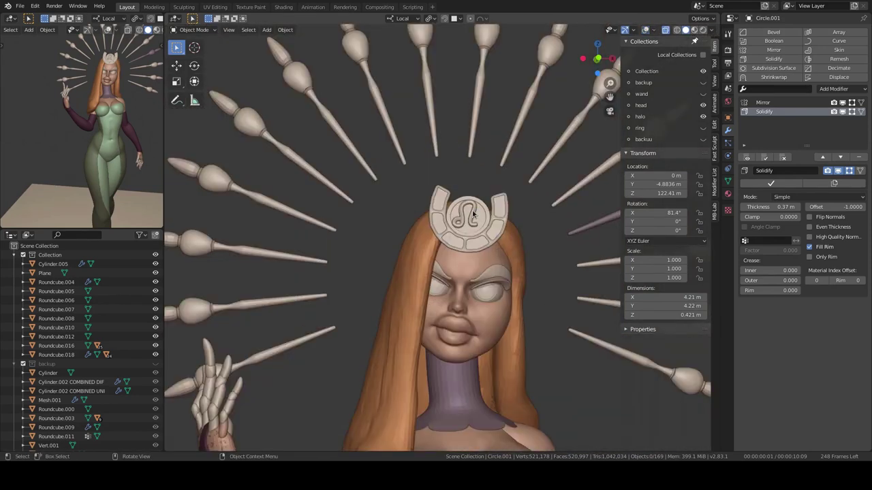
left_click(548, 267)
scroll(451, 207, "down", 5)
mouse_move(451, 206)
middle_mouse_down()
mouse_move(490, 204)
mouse_move(558, 167)
mouse_move(493, 196)
mouse_move(477, 191)
mouse_move(331, 224)
middle_mouse_up()
scroll(514, 201, "up", 5)
scroll(513, 201, "up", 3)
Parent the Leo emblem to the crescent with Keep Transform, then tilt the headpiece slightly
left_click(557, 168)
key("ctrl+p")
left_click(476, 190)
scroll(475, 217, "down", 3)
left_click(331, 224)
left_click_drag(408, 287, 436, 320)
mouse_move(436, 320)
middle_mouse_down()
mouse_move(446, 335)
mouse_move(458, 250)
mouse_move(421, 202)
mouse_move(289, 277)
middle_mouse_up()
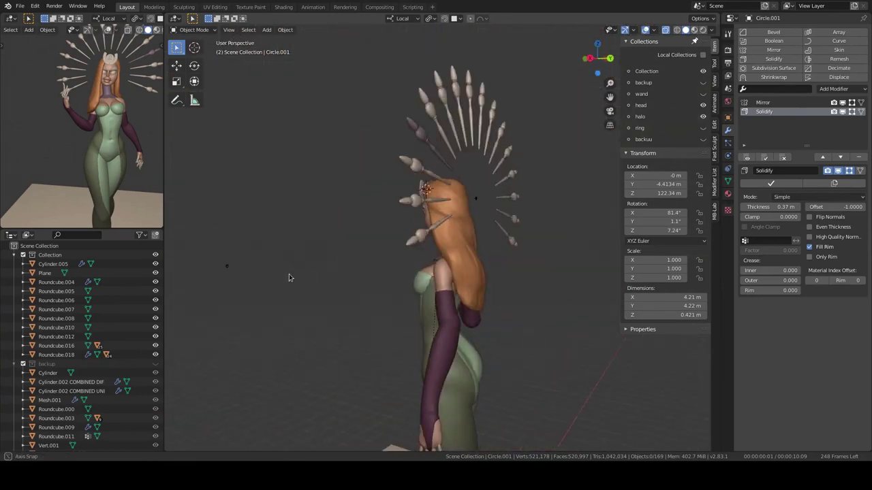
Add a cylinder at the headpiece and delete its faces, keeping only the edge rings
left_click(504, 124)
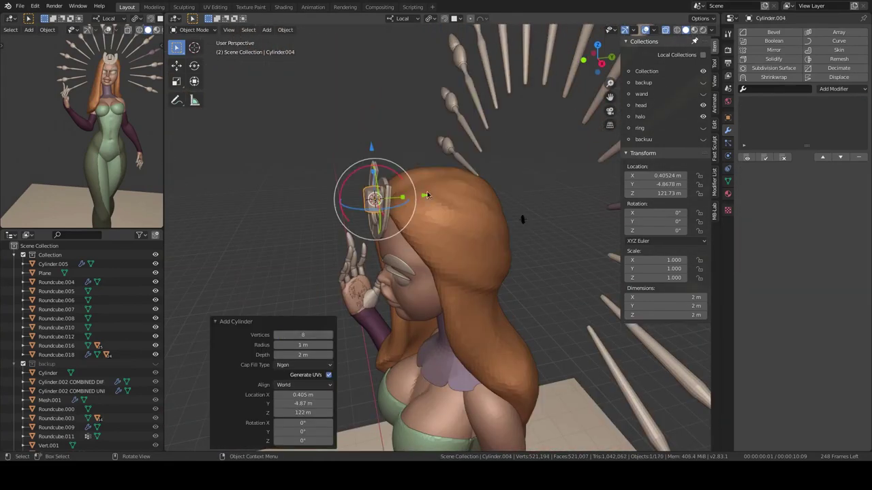
mouse_move(533, 176)
middle_mouse_down()
mouse_move(564, 209)
mouse_move(451, 240)
middle_mouse_up()
key("Tab")
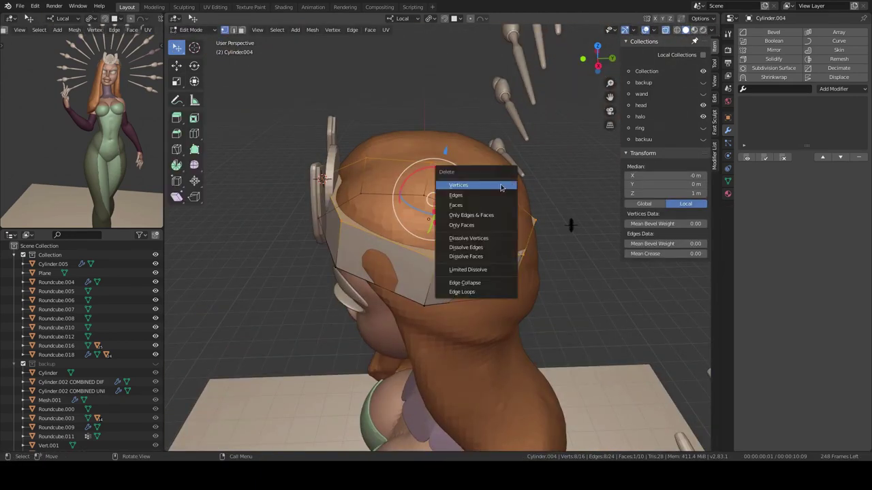
left_click(501, 187)
mouse_move(501, 187)
middle_mouse_down()
mouse_move(470, 215)
mouse_move(477, 225)
mouse_move(551, 236)
mouse_move(552, 254)
middle_mouse_up()
key("Tab")
Give the ring Subdivision and Skin modifiers and apply its scale
key("ctrl+1")
left_click(838, 50)
key("ctrl+a")
left_click(644, 205)
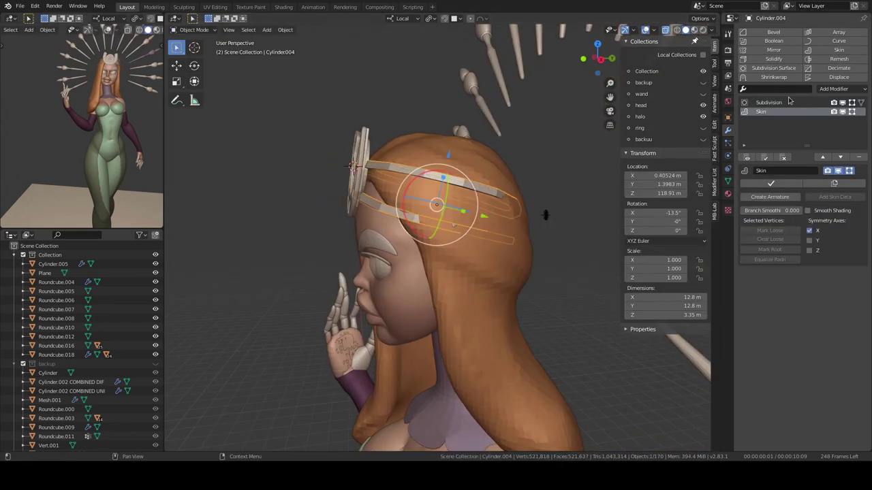
Move the ring's vertices to hug the head and set viewport subdivisions to 3
mouse_move(594, 202)
middle_mouse_down()
mouse_move(381, 218)
mouse_move(465, 202)
middle_mouse_up()
key("Tab")
left_click_drag(465, 203, 436, 204)
mouse_move(436, 204)
middle_mouse_down()
mouse_move(424, 269)
mouse_move(530, 222)
mouse_move(389, 321)
mouse_move(596, 230)
mouse_move(430, 199)
middle_mouse_up()
left_click(530, 222)
key("Tab")
left_click(800, 227)
scroll(436, 246, "down", 5)
mouse_move(436, 245)
middle_mouse_down()
mouse_move(380, 348)
mouse_move(389, 198)
middle_mouse_up()
key("Tab")
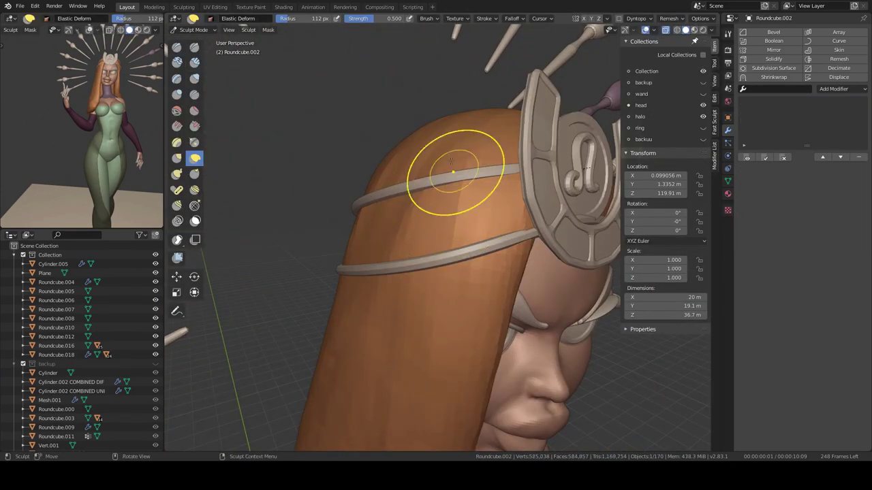
Sculpt the hair around the circlet with the Clay Strips brush
middle_click_drag(452, 171, 521, 255)
mouse_move(471, 212)
middle_mouse_down()
mouse_move(456, 225)
mouse_move(399, 88)
mouse_move(436, 163)
mouse_move(456, 115)
middle_mouse_up()
mouse_move(601, 210)
middle_mouse_down()
mouse_move(493, 200)
mouse_move(456, 182)
mouse_move(509, 291)
mouse_move(502, 156)
mouse_move(462, 332)
middle_mouse_up()
key("c")
middle_click_drag(515, 186, 496, 223)
mouse_move(504, 183)
middle_mouse_down()
mouse_move(440, 181)
mouse_move(477, 233)
middle_mouse_up()
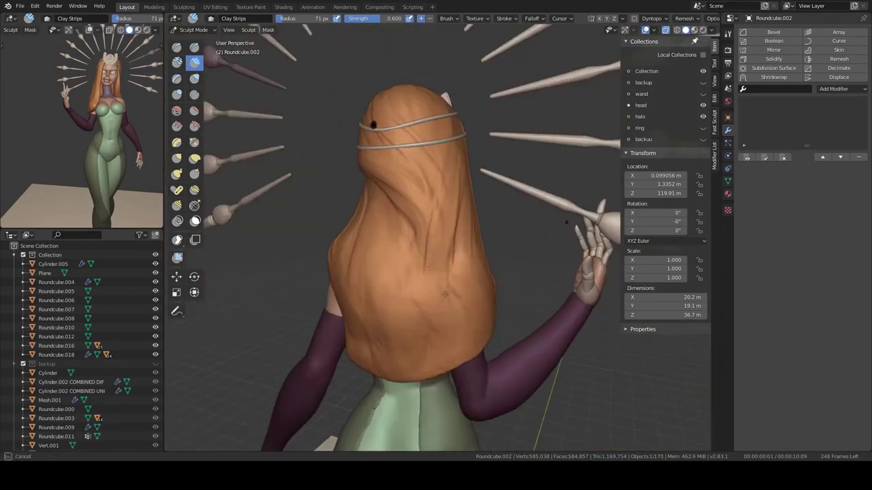
mouse_move(419, 249)
middle_mouse_down()
mouse_move(447, 203)
mouse_move(524, 193)
middle_mouse_up()
scroll(401, 218, "up", 5)
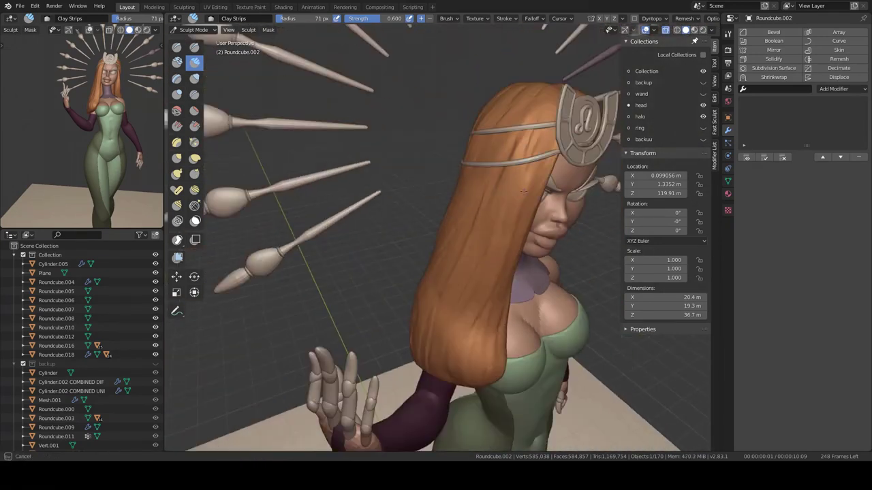
Briefly isolate the hair in local view, then set the small viewport to front and camera view
key("KP_Divide")
scroll(448, 160, "up", 2)
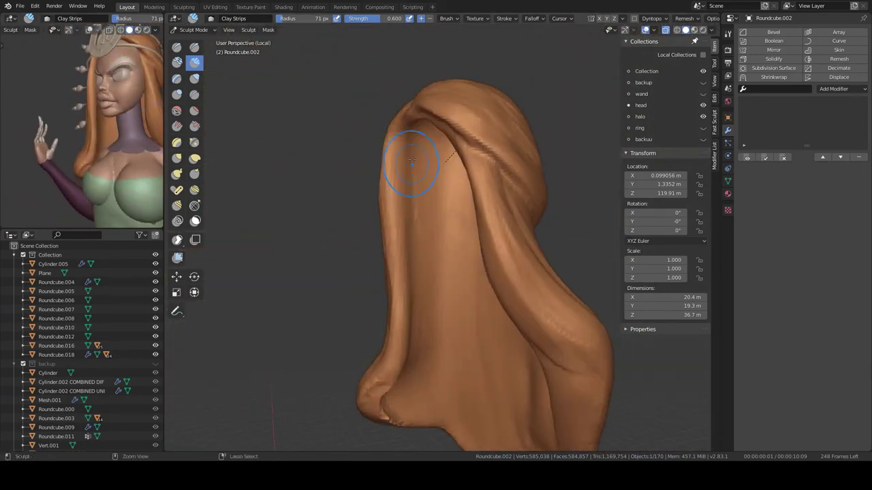
key("KP_Divide")
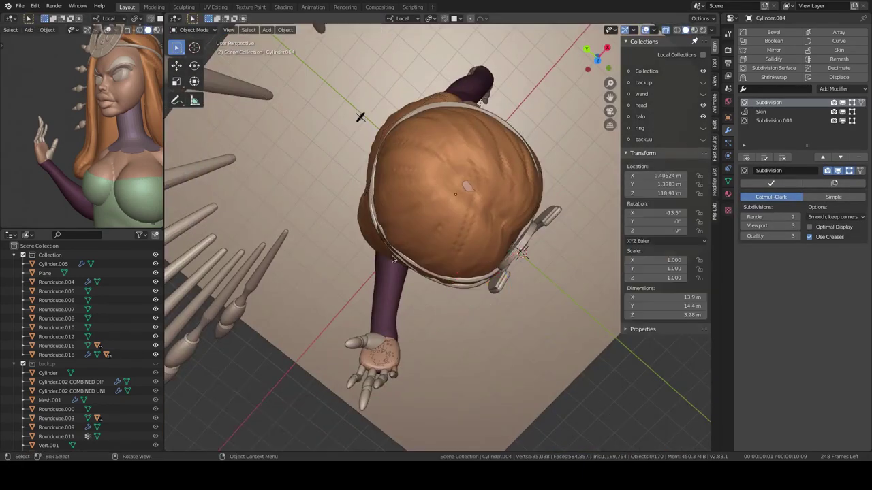
key("KP_1")
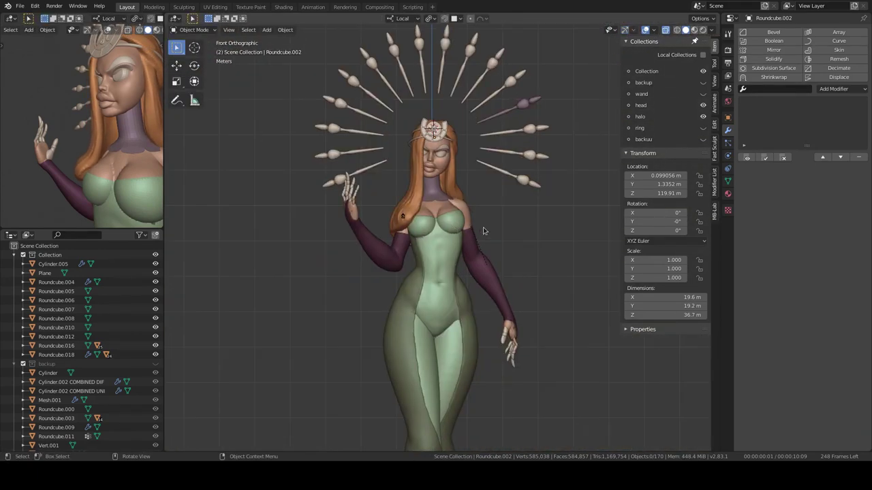
key("KP_0")
Rotate the raised hand's first finger segments, bending them about 9 and -29 degrees
scroll(534, 261, "up", 5)
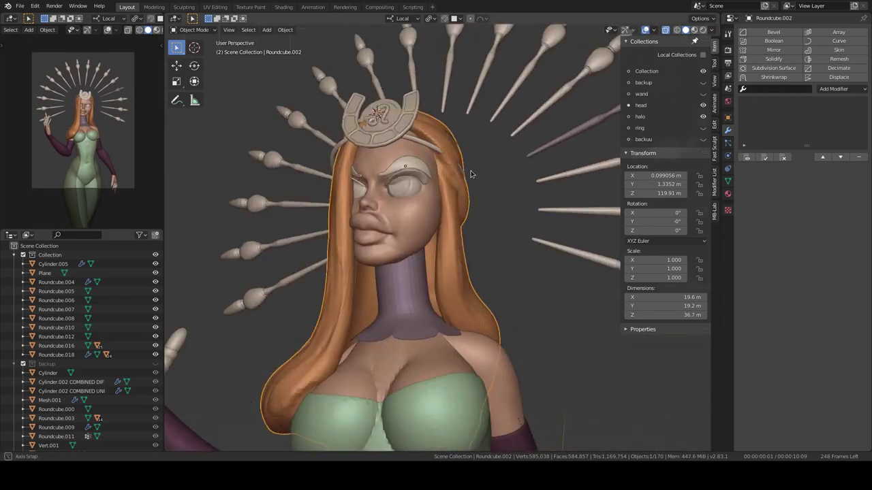
left_click(391, 126)
middle_click_drag(388, 157, 476, 204)
left_click(388, 147)
scroll(543, 189, "up", 5)
middle_click_drag(543, 189, 436, 170)
left_click_drag(373, 151, 409, 159)
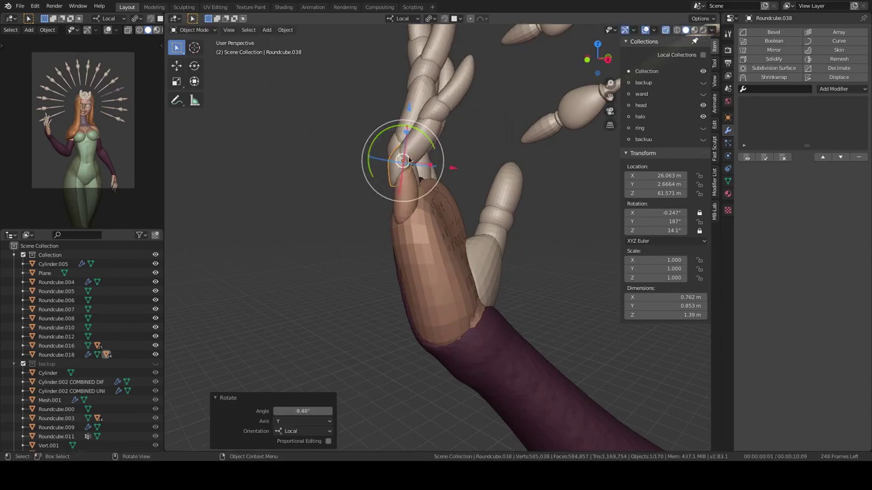
left_click(459, 167)
middle_click_drag(460, 167, 436, 179)
left_click(443, 172)
left_click_drag(440, 178, 421, 190)
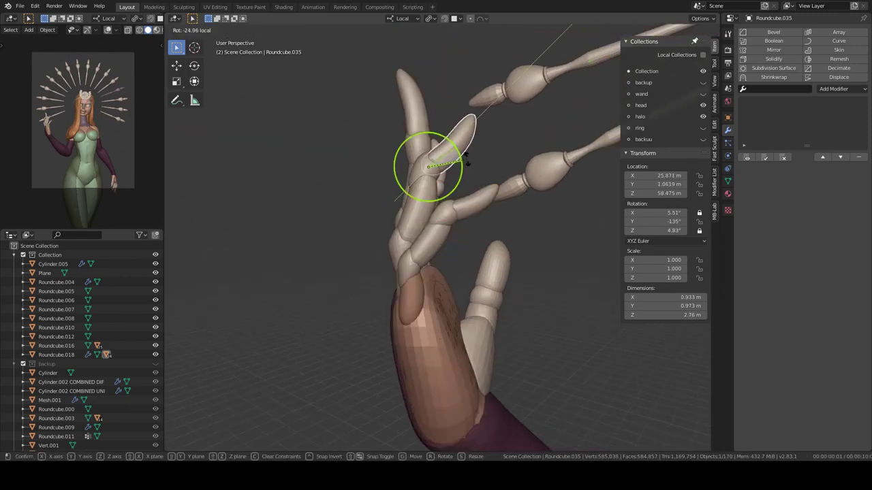
left_click(467, 159)
middle_click_drag(467, 159, 442, 205)
left_click(436, 179)
left_click_drag(436, 178, 426, 177)
key("r")
key("r")
mouse_move(426, 176)
middle_mouse_down()
mouse_move(449, 198)
mouse_move(443, 177)
middle_mouse_up()
left_click(427, 177)
Bend the remaining raised-hand fingers into the new pose, one about 8 degrees
left_click(460, 191)
left_click(452, 178)
left_click_drag(395, 158, 403, 167)
mouse_move(403, 168)
middle_mouse_down()
mouse_move(422, 198)
mouse_move(409, 211)
middle_mouse_up()
left_click_drag(405, 211, 411, 239)
middle_click_drag(411, 239, 701, 256)
middle_click_drag(444, 178, 521, 223)
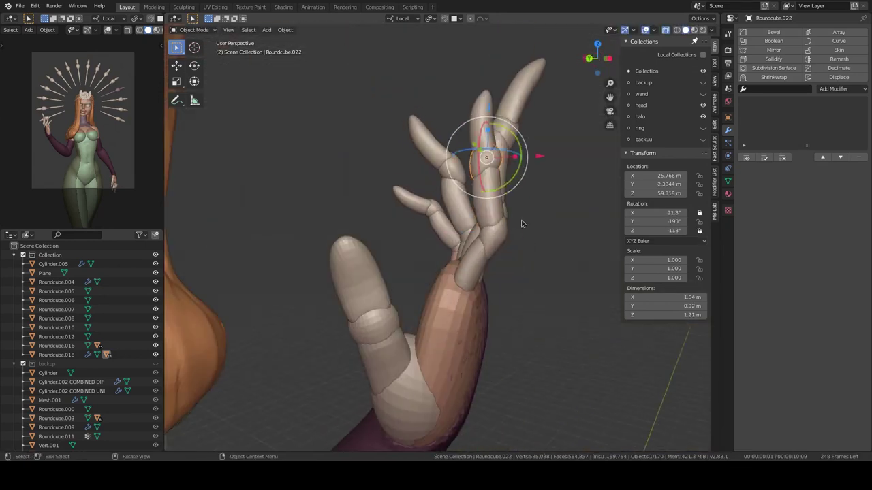
left_click_drag(543, 228, 538, 231)
mouse_move(538, 232)
middle_mouse_down()
mouse_move(409, 353)
mouse_move(370, 259)
mouse_move(389, 262)
middle_mouse_up()
left_click(390, 262)
mouse_move(392, 266)
left_mouse_down()
mouse_move(403, 243)
mouse_move(367, 286)
left_mouse_up()
mouse_move(367, 286)
middle_mouse_down()
mouse_move(353, 225)
mouse_move(358, 267)
mouse_move(450, 185)
middle_mouse_up()
Clear the fingers' parent, join them with the palm, and toggle Sculpt Mode on the merged hand
key("shift+g")
left_click(409, 250)
key("m")
key("Escape")
left_click(453, 273)
middle_click_drag(453, 272, 506, 237)
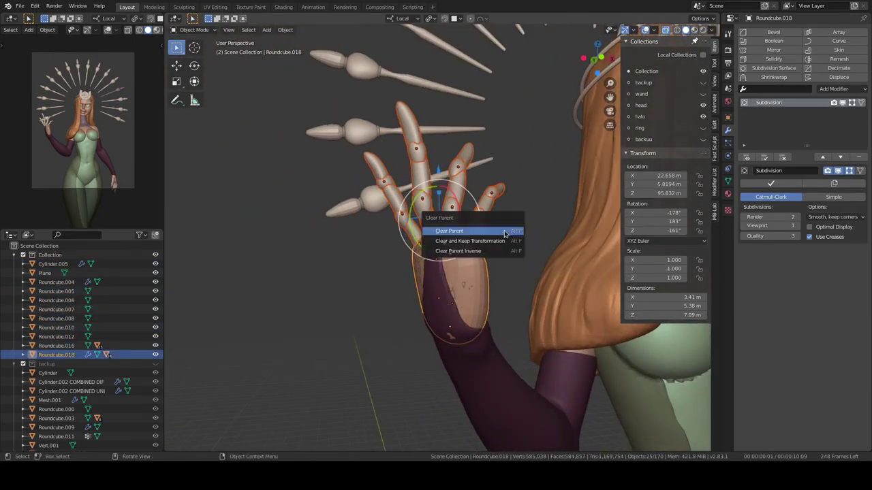
key("ctrl+Tab")
left_click(550, 214)
key("ctrl+Tab")
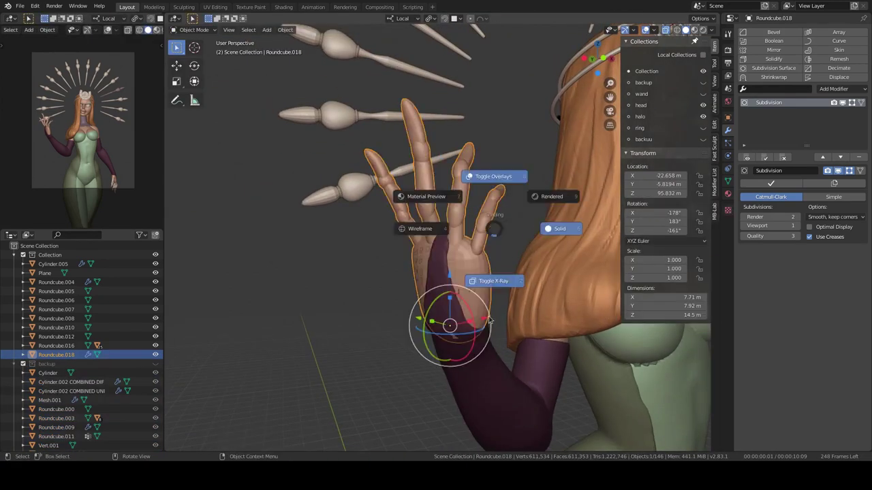
left_click(490, 278)
key("ctrl+Tab")
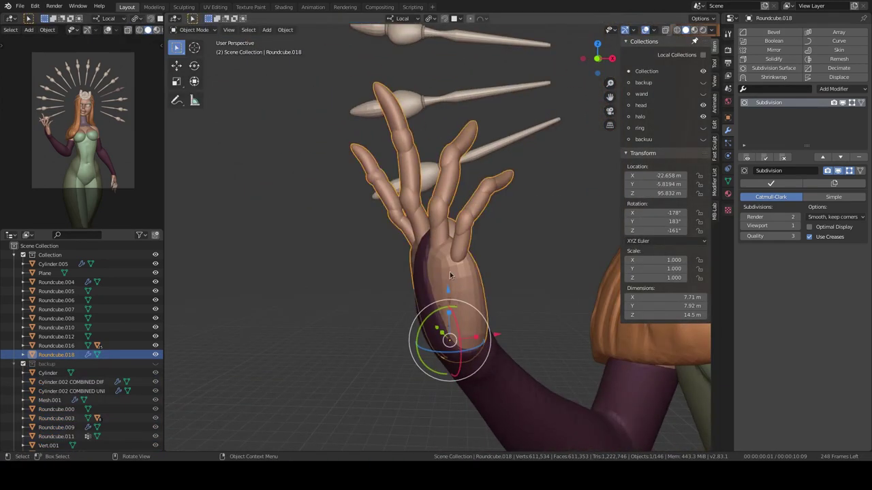
middle_click_drag(451, 216, 426, 293)
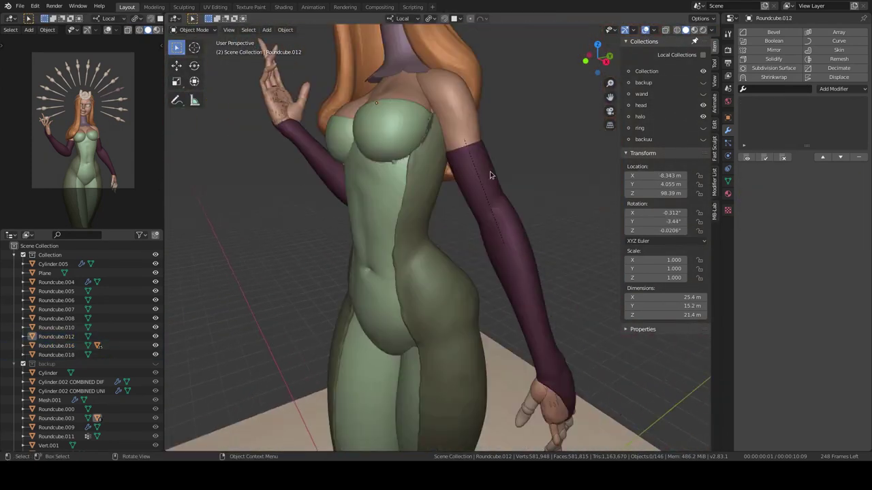
Clear the lower hand fingers' parent and move and rotate them into a new pose
left_click(542, 208)
key("alt+p")
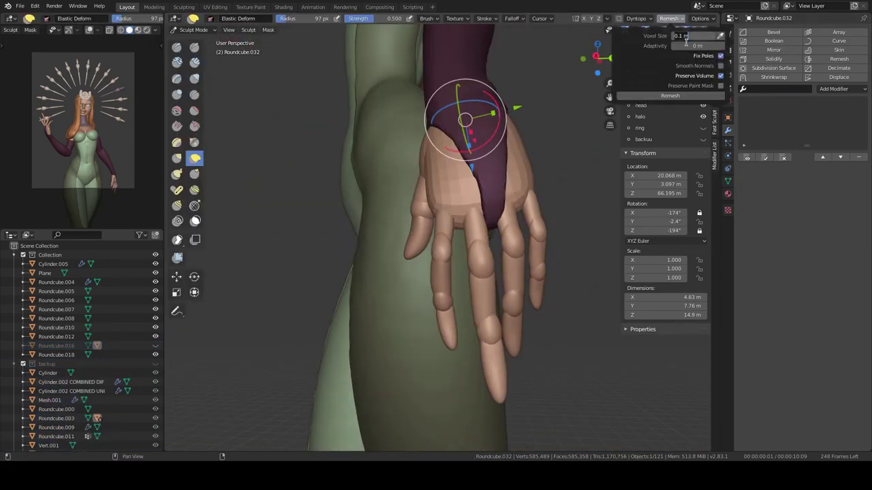
middle_click_drag(502, 221, 493, 228)
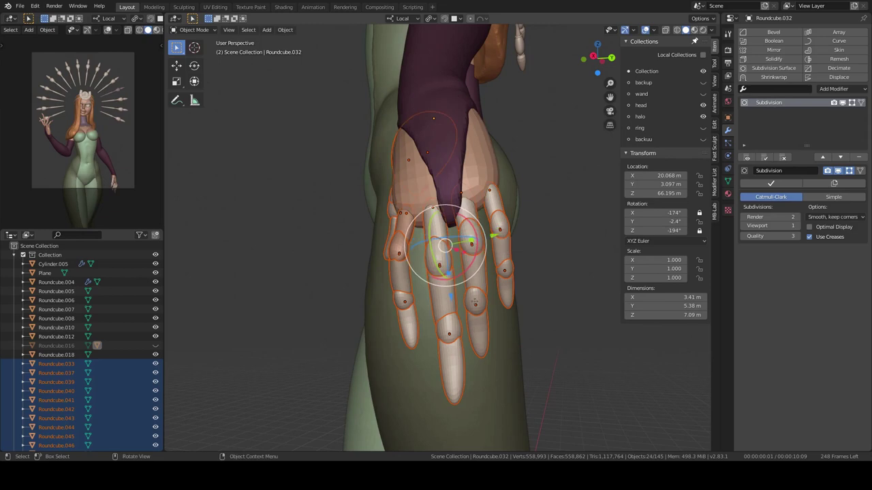
left_click(535, 297)
mouse_move(535, 297)
middle_mouse_down()
mouse_move(449, 241)
mouse_move(463, 174)
middle_mouse_up()
left_click(455, 222)
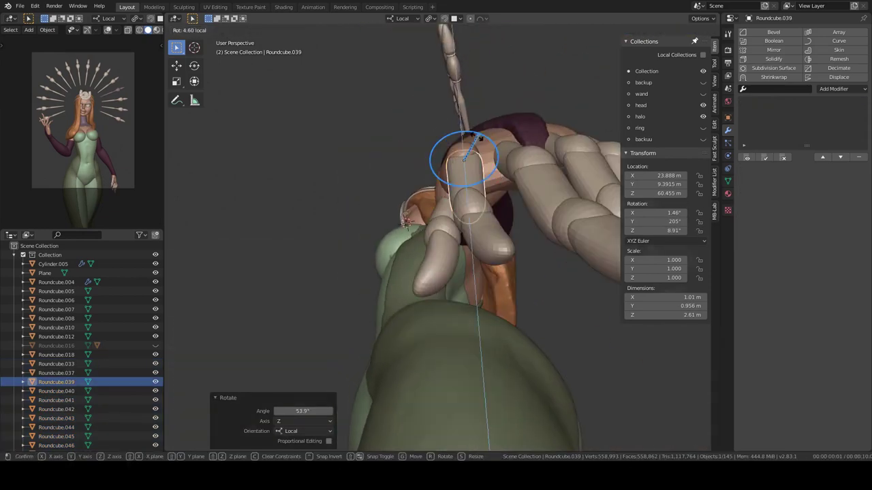
left_click(504, 264)
mouse_move(477, 272)
middle_mouse_down()
mouse_move(463, 266)
mouse_move(477, 286)
middle_mouse_up()
left_click(453, 259)
left_click_drag(511, 247, 497, 231)
mouse_move(497, 232)
middle_mouse_down()
mouse_move(485, 211)
mouse_move(522, 155)
middle_mouse_up()
left_click(522, 154)
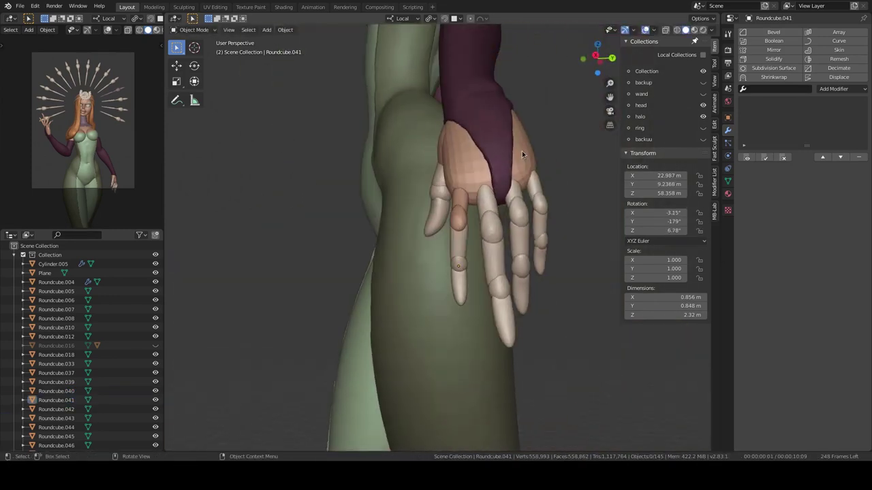
Voxel-remesh the joined lower hand at 0.1 m in Sculpt Mode, checking it in local view
left_click(458, 270)
mouse_move(458, 271)
middle_mouse_down()
mouse_move(516, 204)
mouse_move(476, 195)
middle_mouse_up()
key("q")
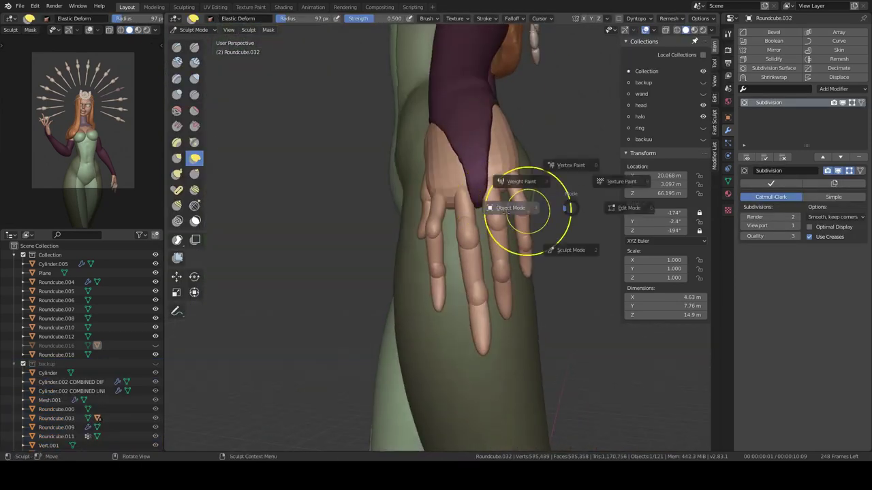
left_click(535, 195)
mouse_move(535, 195)
middle_mouse_down()
mouse_move(393, 206)
mouse_move(445, 258)
mouse_move(457, 288)
middle_mouse_up()
scroll(394, 206, "down", 5)
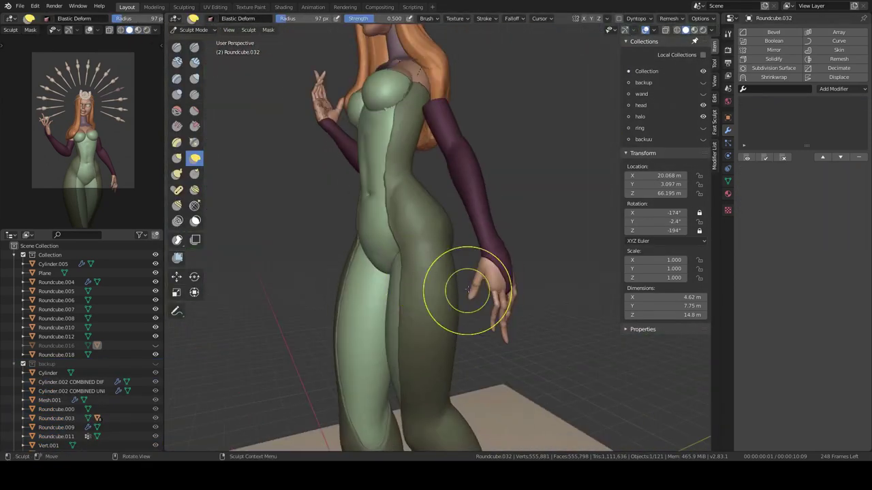
key("KP_Divide")
left_click(669, 18)
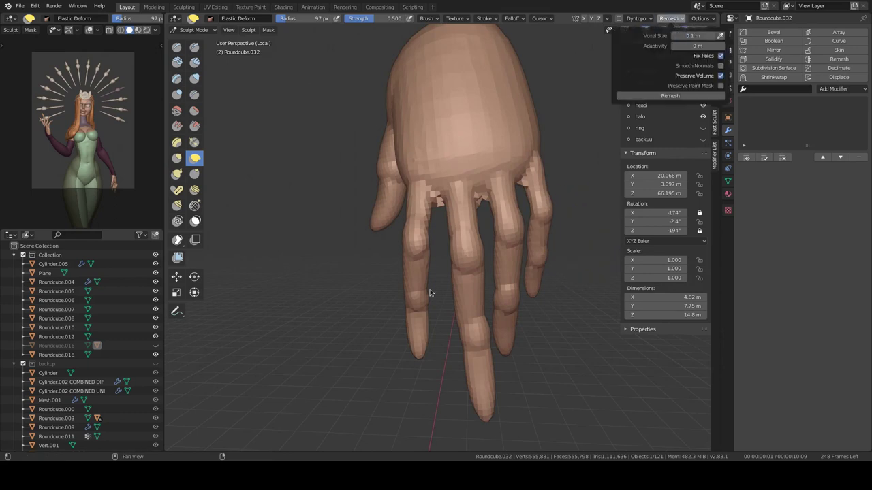
key("KP_Divide")
left_click(575, 350)
key("KP_1")
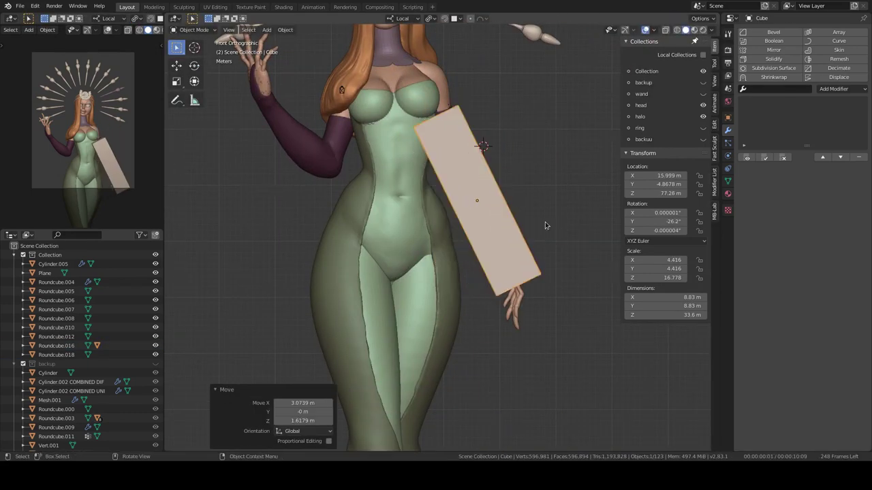
Nudge the first slab along its depth and move it into the backup collection
middle_click_drag(545, 225, 491, 164)
left_click_drag(496, 176, 485, 159)
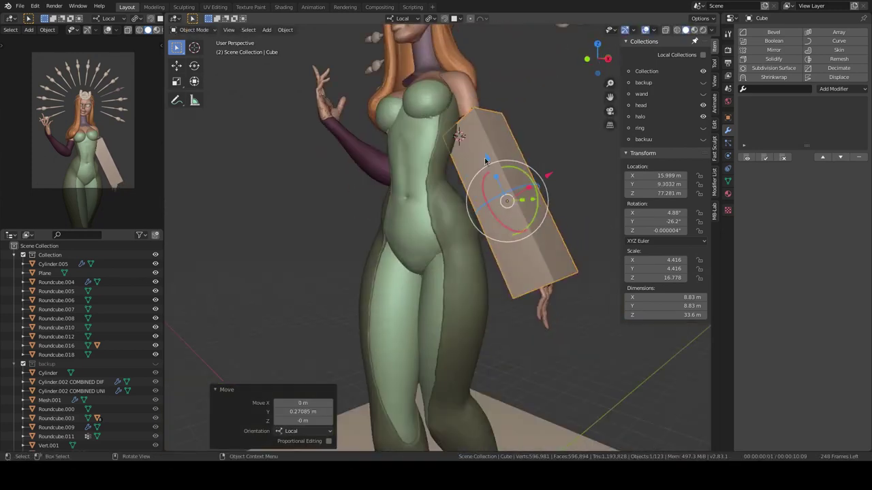
middle_click_drag(486, 159, 510, 120)
key("m")
left_click(585, 269)
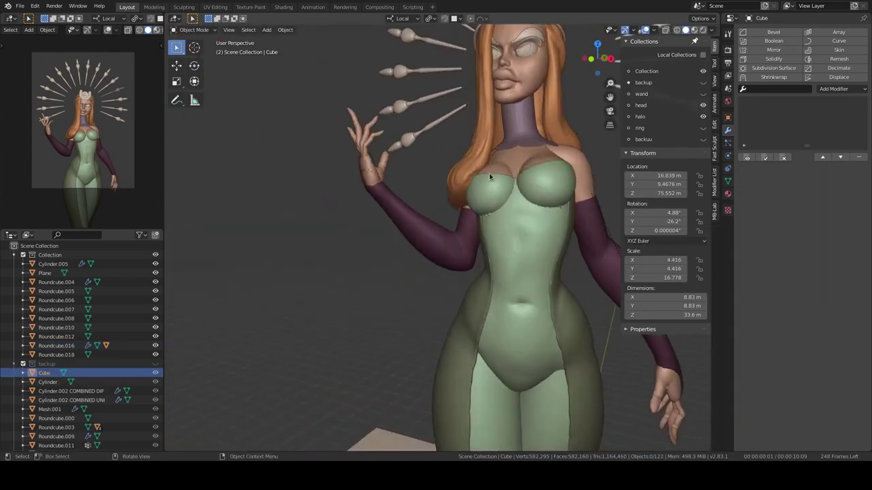
Add a second cube by the raised arm, tilt it about 53 degrees and stretch it along X
key("shift+a")
key("KP_1")
key("s")
left_click(491, 272)
middle_click_drag(448, 165, 518, 218)
left_click_drag(518, 218, 453, 249)
key("KP_1")
key("s")
key("x")
left_click(436, 204)
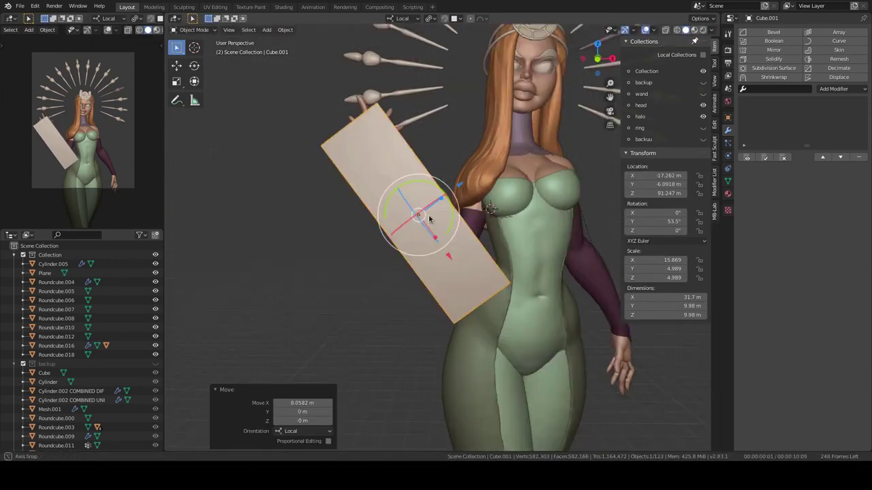
Slide the plank along its Y axis and send it to the hidden backup collection
middle_click_drag(435, 205, 515, 132)
key("s")
key("y")
key("y")
left_click(457, 214)
middle_click_drag(457, 214, 436, 225)
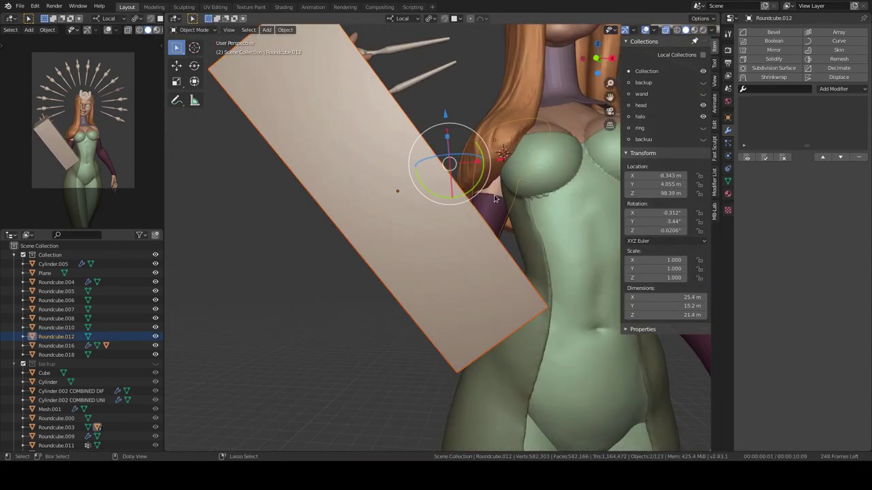
key("m")
key("KP_1")
Isolate the raised hand, Roundcube.018, in Sculpt Mode with the Clay Strips brush
left_click(431, 253)
key("ctrl+Tab")
key("KP_Divide")
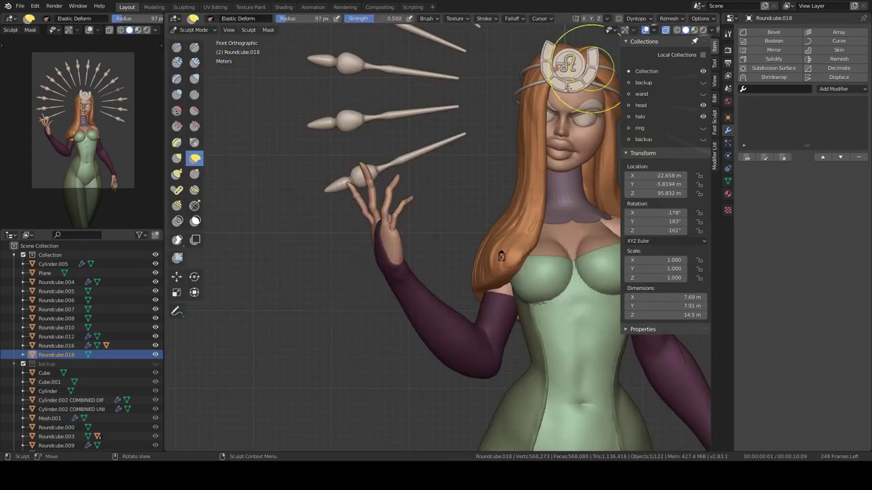
key("c")
Slim and define the raised hand's fingers with Clay Strips strokes from several angles
mouse_move(467, 195)
middle_mouse_down()
mouse_move(448, 320)
mouse_move(445, 312)
middle_mouse_up()
scroll(449, 320, "up", 3)
scroll(449, 320, "down", 1)
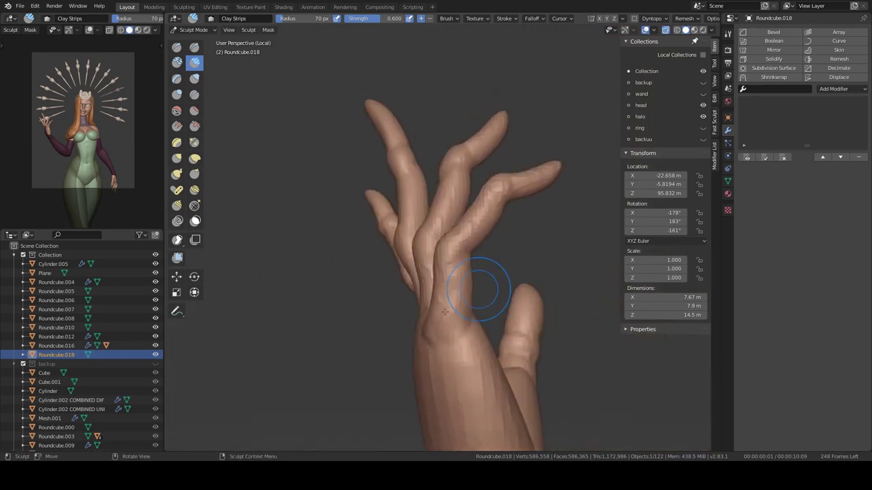
mouse_move(444, 281)
middle_mouse_down()
mouse_move(432, 202)
mouse_move(408, 203)
mouse_move(462, 121)
middle_mouse_up()
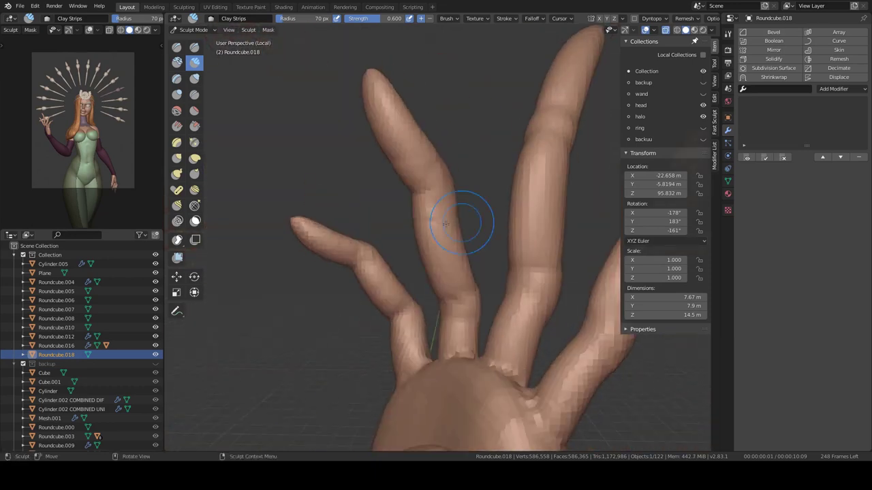
middle_click_drag(445, 224, 499, 249)
mouse_move(448, 261)
middle_mouse_down()
mouse_move(438, 331)
mouse_move(461, 239)
mouse_move(421, 207)
middle_mouse_up()
mouse_move(455, 278)
middle_mouse_down()
mouse_move(443, 279)
mouse_move(415, 194)
mouse_move(420, 300)
mouse_move(428, 272)
middle_mouse_up()
middle_click_drag(458, 228, 473, 249)
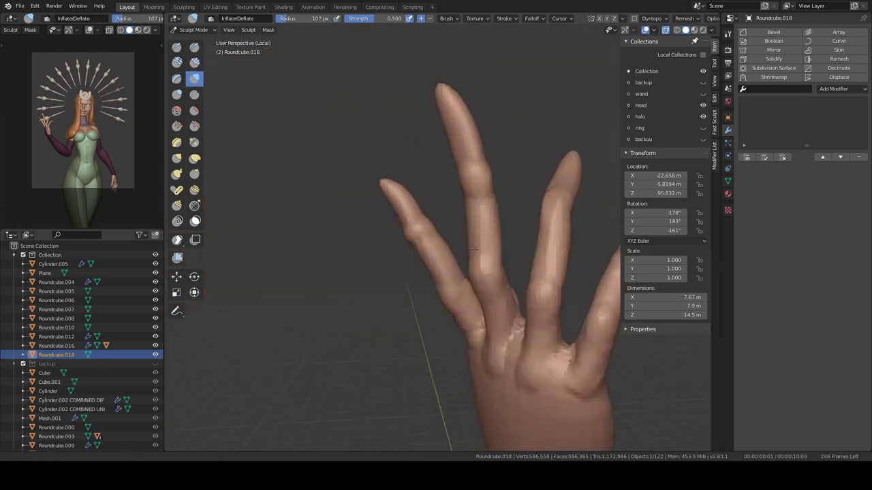
middle_click_drag(503, 225, 395, 239)
middle_click_drag(475, 218, 482, 252)
mouse_move(400, 327)
middle_mouse_down()
mouse_move(495, 259)
mouse_move(423, 260)
middle_mouse_up()
mouse_move(465, 278)
middle_mouse_down()
mouse_move(409, 265)
mouse_move(407, 222)
mouse_move(529, 248)
mouse_move(410, 270)
middle_mouse_up()
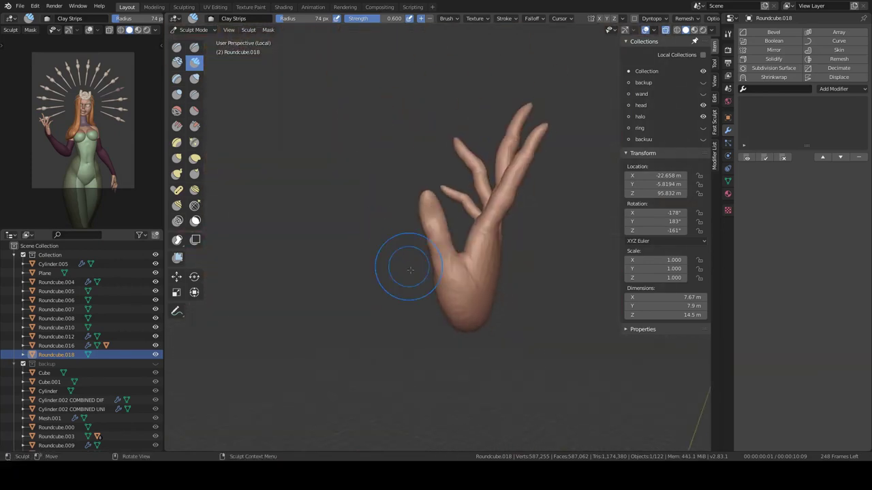
Isolate the lower hand, Roundcube.032, and inflate it with the Inflate/Deflate brush
key("KP_Divide")
key("KP_Divide")
mouse_move(448, 225)
middle_mouse_down()
mouse_move(509, 126)
mouse_move(433, 221)
mouse_move(475, 317)
middle_mouse_up()
key("i")
mouse_move(450, 348)
middle_mouse_down()
mouse_move(428, 249)
mouse_move(434, 203)
middle_mouse_up()
mouse_move(508, 109)
middle_mouse_down()
mouse_move(376, 239)
mouse_move(463, 231)
middle_mouse_up()
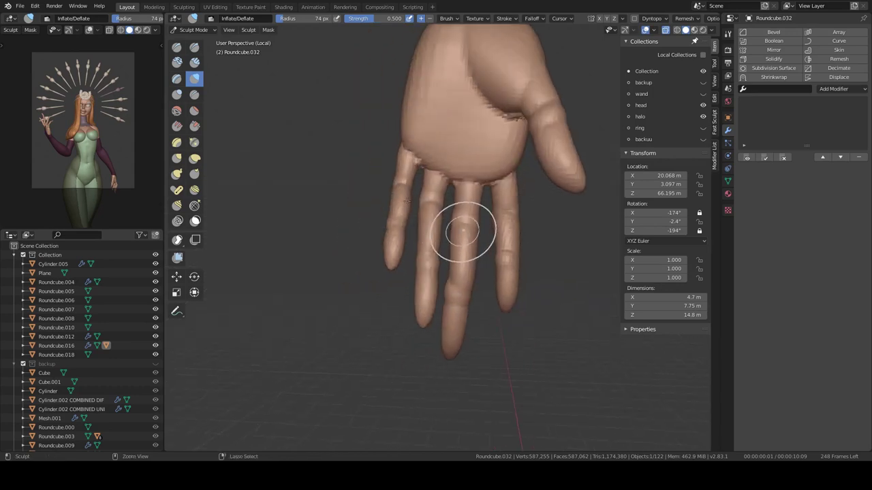
key("KP_Divide")
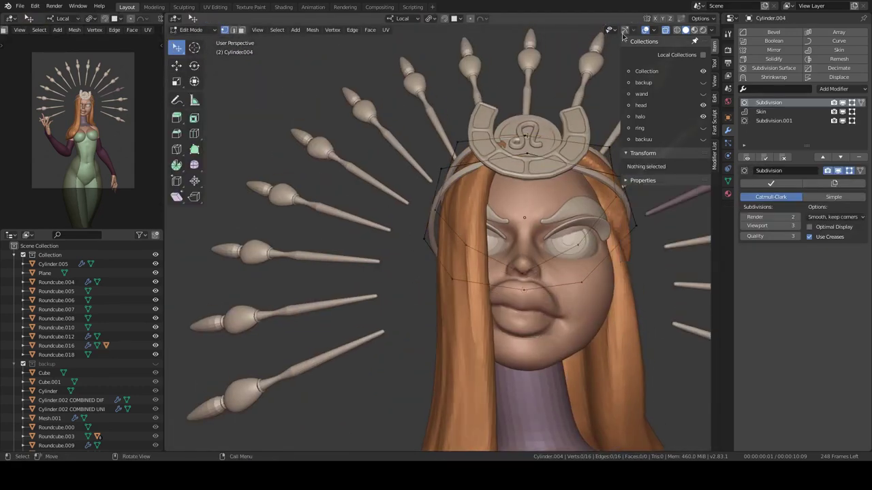
key("KP_0")
Add a plane for the shoulder pad, isolate it, and apply its scale
key("Tab")
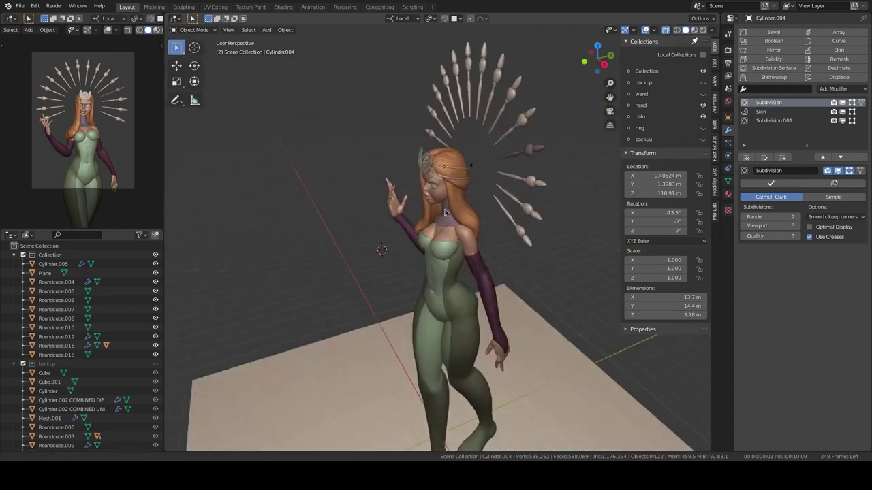
key("shift+a")
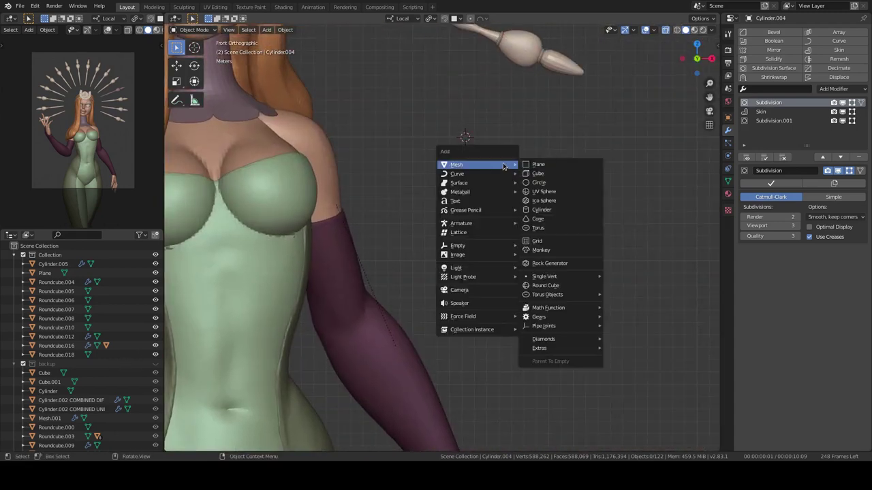
left_click(545, 164)
key("KP_Divide")
right_click(482, 295)
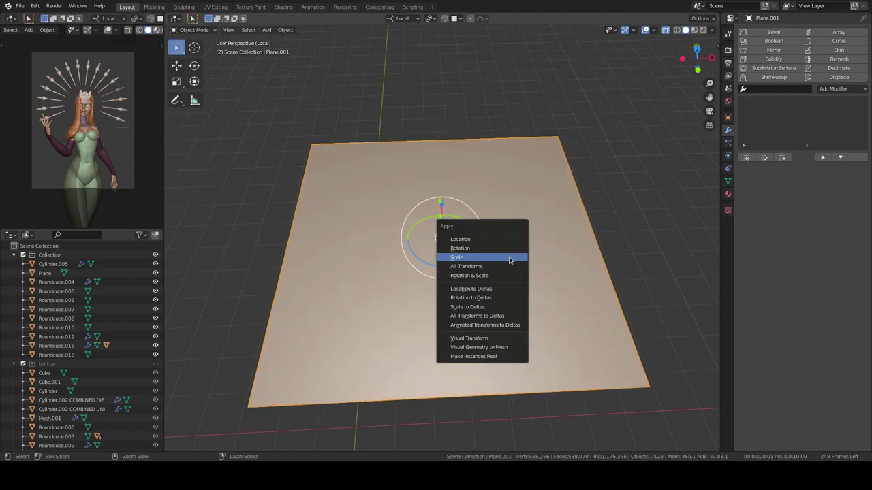
key("Escape")
key("Tab")
key("KP_7")
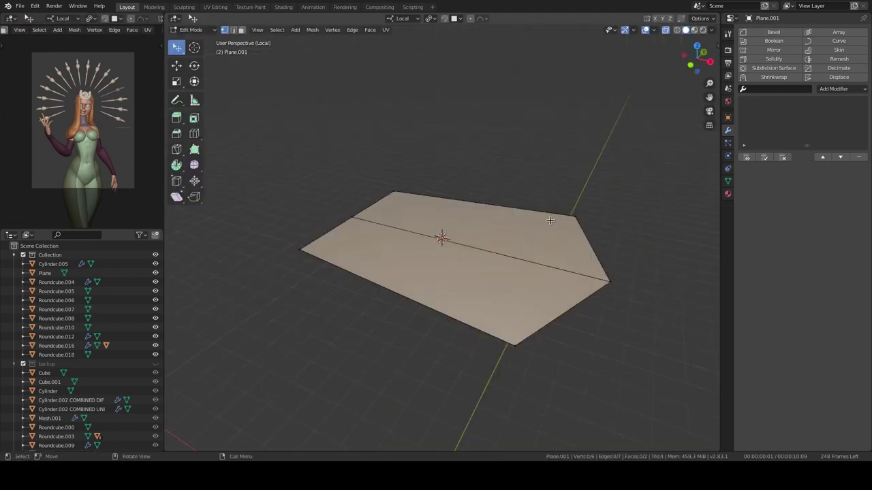
middle_click_drag(564, 241, 547, 209)
key("KP_7")
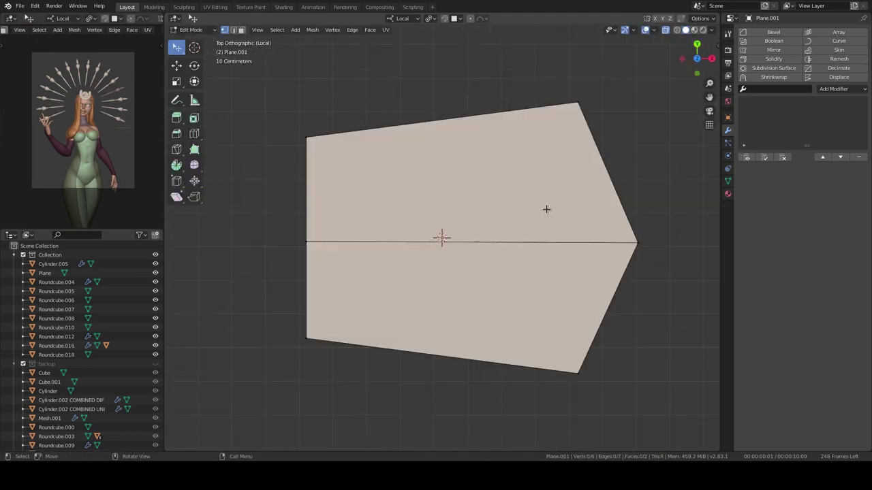
middle_click_drag(600, 264, 729, 154)
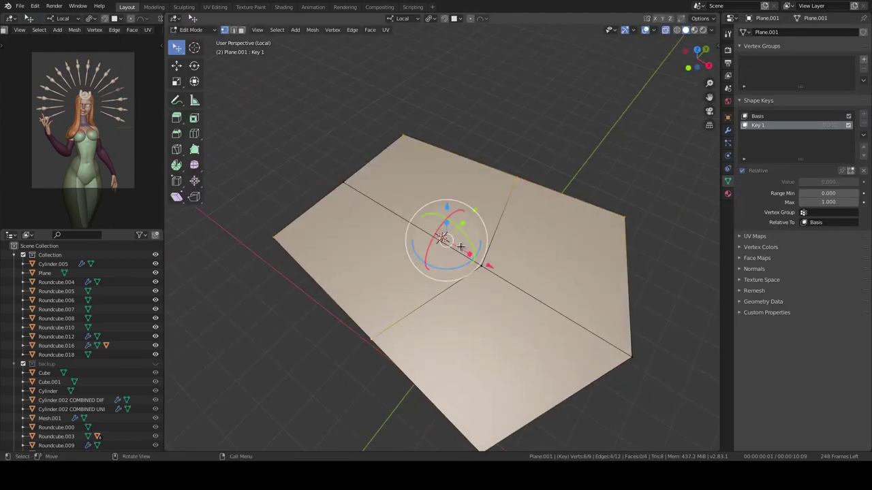
mouse_move(650, 355)
middle_mouse_down()
mouse_move(545, 269)
mouse_move(576, 252)
mouse_move(442, 259)
middle_mouse_up()
Add a loop cut across the plane mesh and select the shoulder pad piece
key("a")
key("Escape")
key("alt+a")
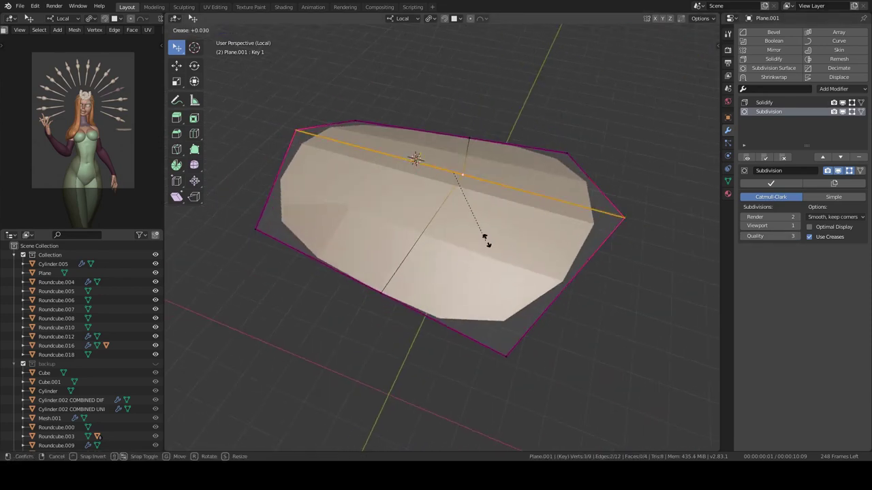
key("Escape")
key("ctrl+z")
middle_click_drag(486, 218, 525, 275)
key("ctrl+r")
left_click(586, 264)
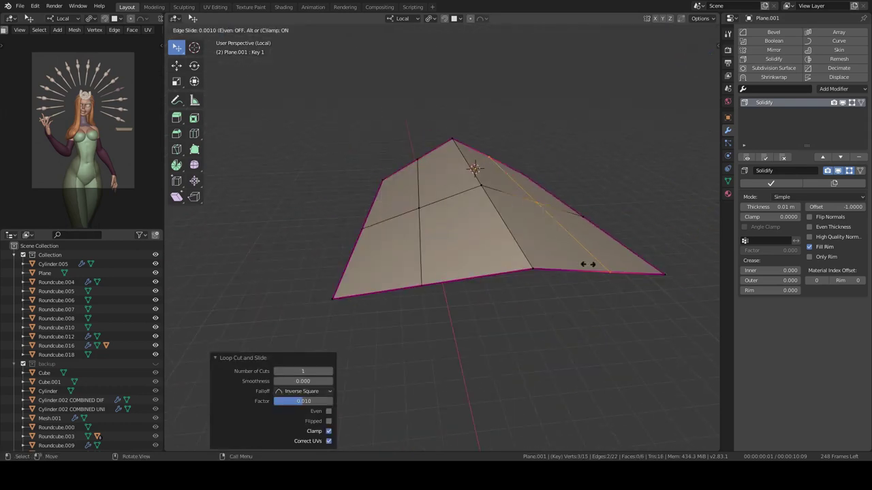
key("a")
mouse_move(421, 189)
middle_mouse_down()
mouse_move(500, 200)
mouse_move(590, 259)
middle_mouse_up()
left_click(728, 180)
key("alt+a")
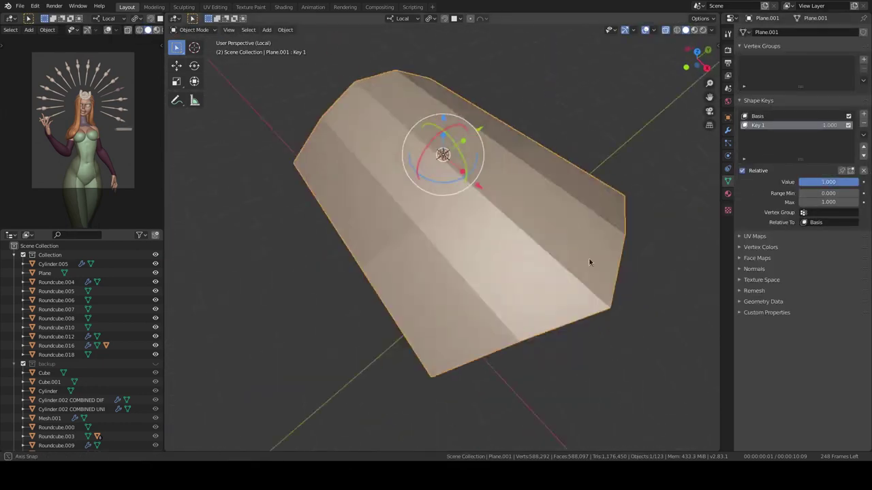
key("KP_1")
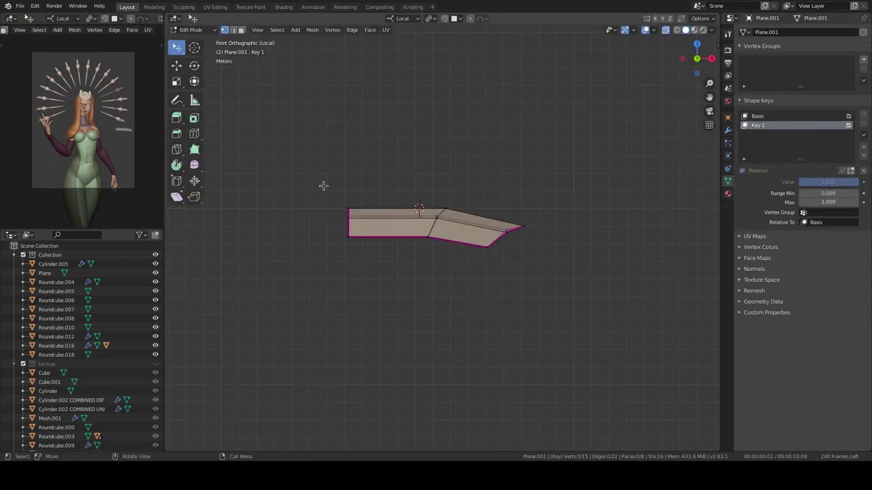
Duplicate the pad with Subdivision and 0.3 m Solidify, delete the copy, then Elastic Deform the shoulder
key("shift+d")
key("Escape")
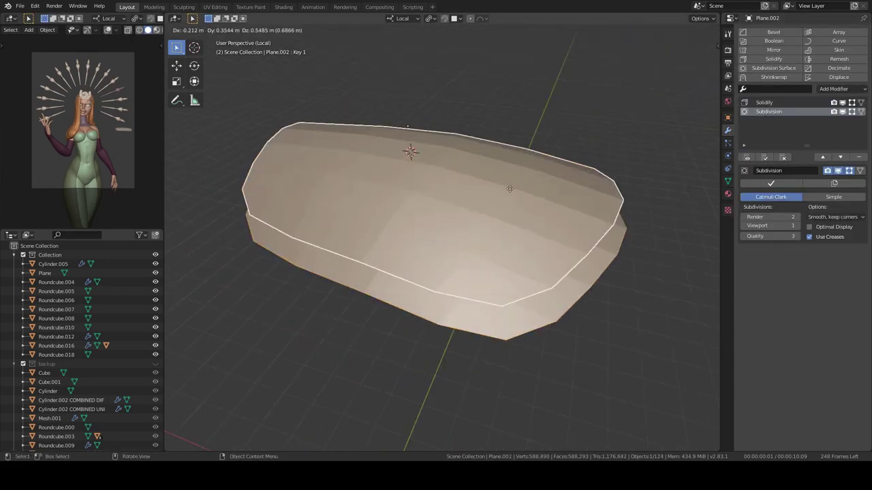
key("ctrl+1")
middle_click_drag(617, 286, 664, 308)
key("Tab")
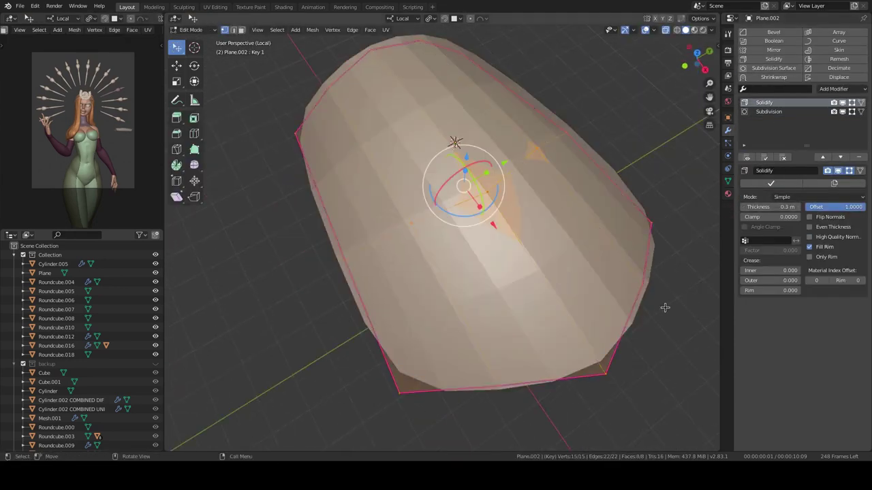
left_click(658, 219)
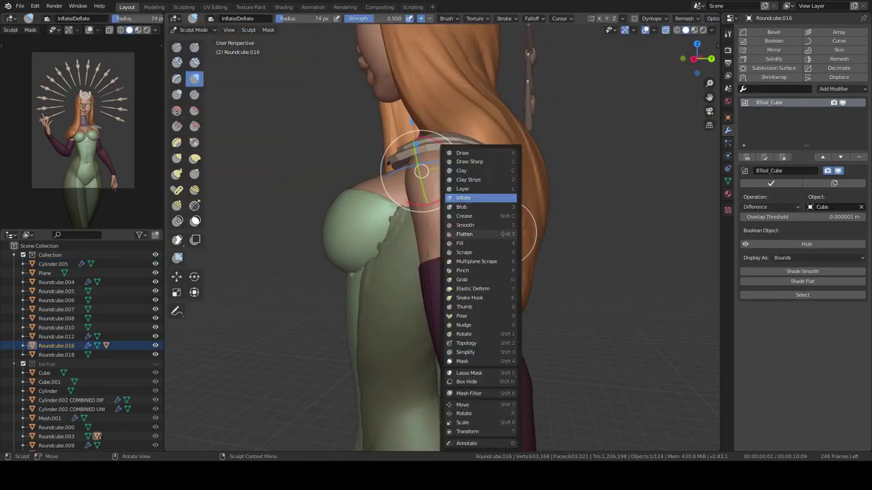
left_click(473, 289)
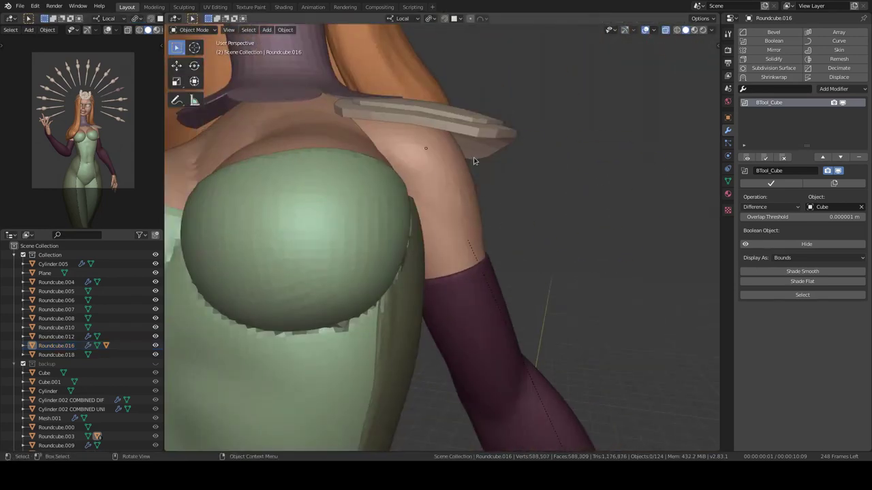
key("KP_Divide")
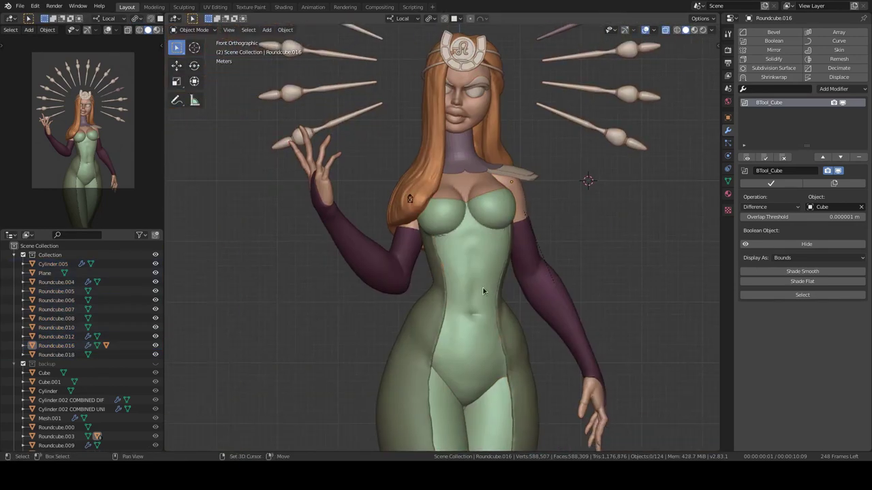
Extrude a surface-snapped vertex chain down one side of the corset from chest to crotch
middle_click_drag(483, 291, 511, 57)
key("Tab")
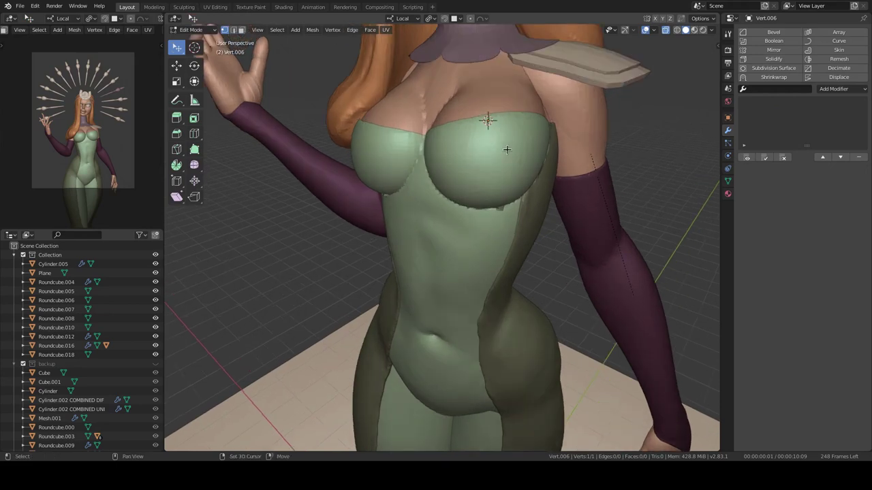
key("shift+Tab")
key("e")
left_click(509, 114)
mouse_move(509, 113)
middle_mouse_down()
mouse_move(485, 192)
mouse_move(502, 152)
middle_mouse_up()
key("e")
left_click(478, 184)
left_click(480, 214)
left_click(507, 185)
middle_click_drag(508, 185, 502, 194)
left_click(525, 235)
mouse_move(524, 235)
middle_mouse_down()
mouse_move(495, 180)
mouse_move(480, 114)
middle_mouse_up()
Extrude a second strap chain down the other side of the torso to the crotch
key("e")
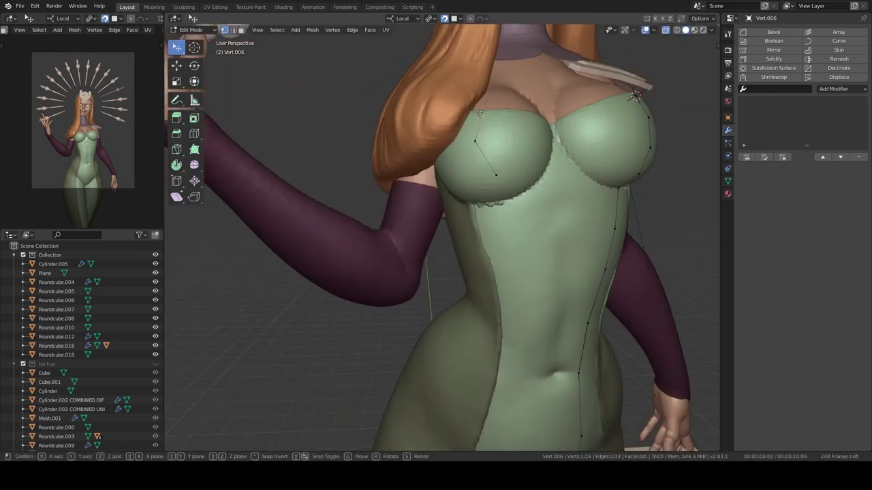
left_click(480, 114)
middle_click_drag(480, 114, 498, 150)
key("e")
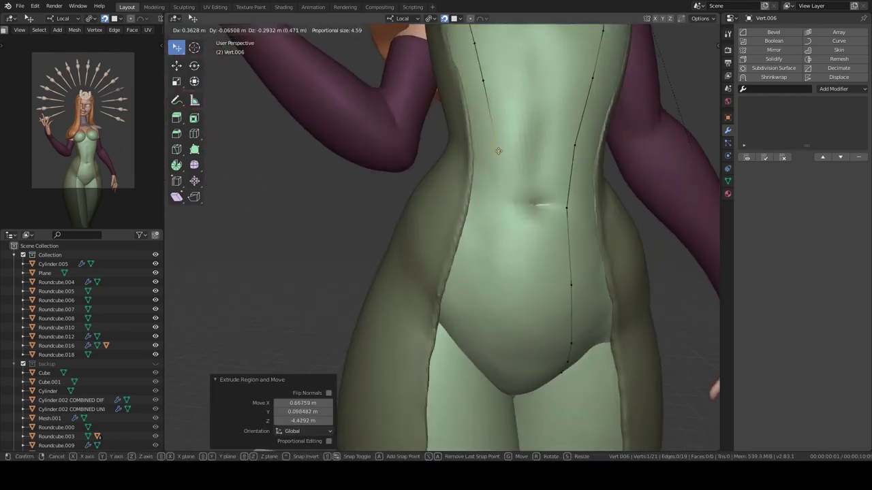
left_click(486, 241)
middle_click_drag(486, 241, 487, 180)
key("Tab")
Give the strap chains solid thickness with a Skin modifier and adjust their points
scroll(474, 215, "down", 5)
mouse_move(473, 215)
middle_mouse_down()
mouse_move(518, 205)
mouse_move(524, 231)
middle_mouse_up()
left_click(839, 49)
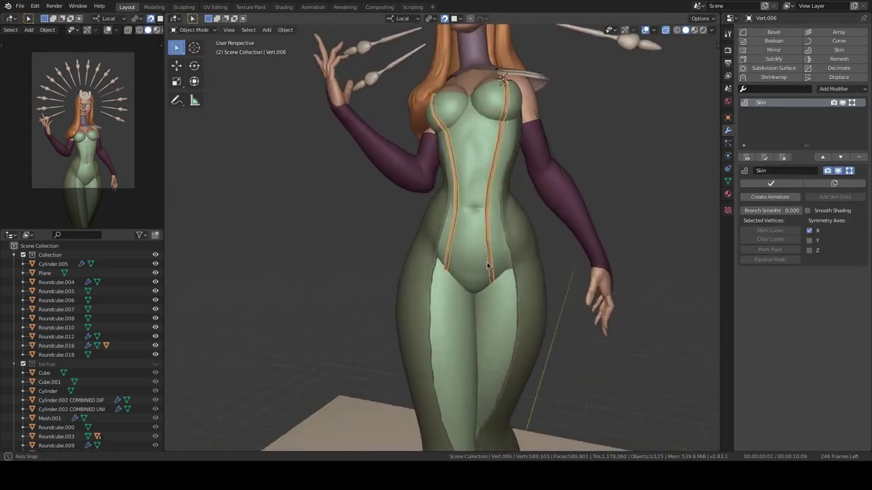
key("Tab")
scroll(521, 289, "up", 5)
left_click(536, 307)
scroll(535, 306, "down", 2)
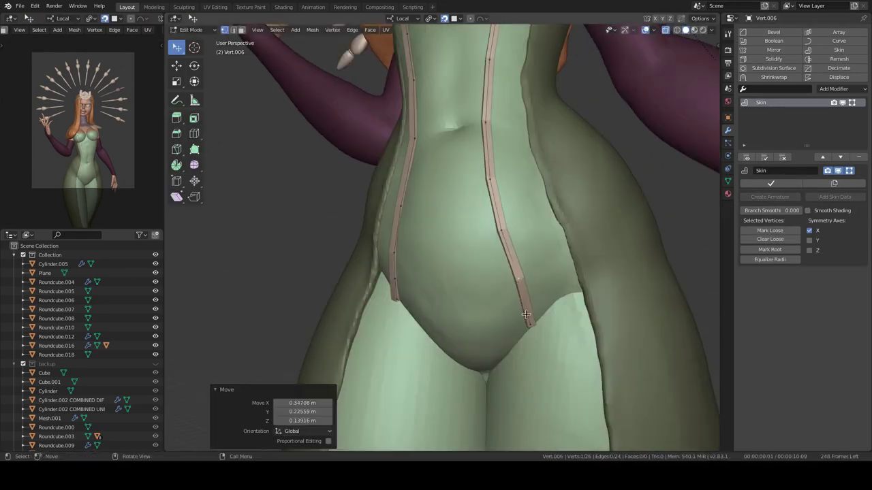
middle_click_drag(536, 306, 455, 248)
key("Tab")
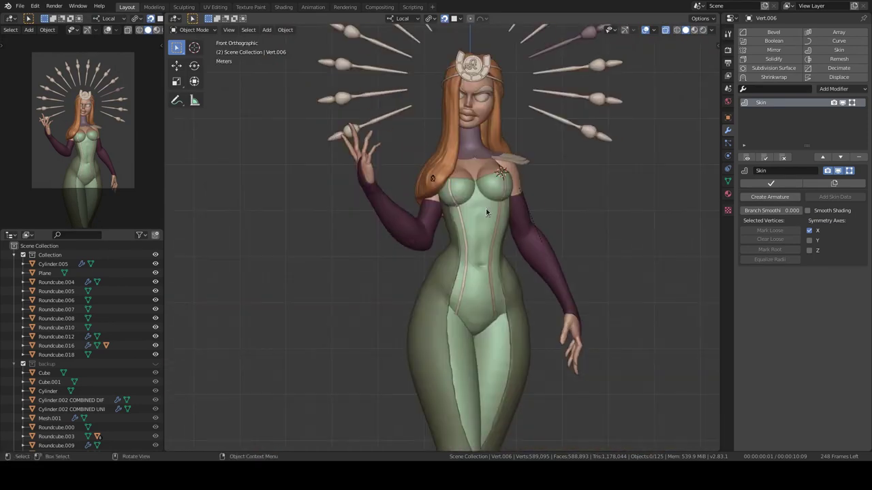
Set the straps' viewport display colour to peach
left_click(486, 210)
scroll(432, 185, "up", 3)
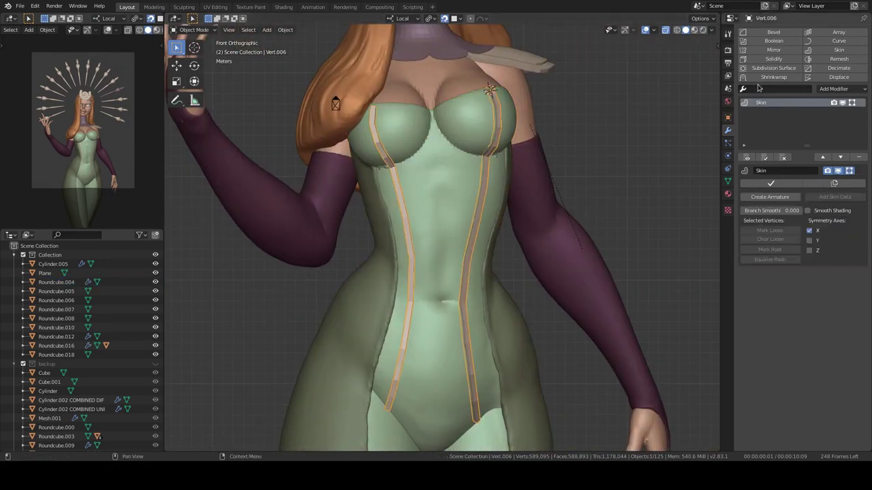
middle_click_drag(470, 204, 476, 209)
scroll(476, 209, "down", 3)
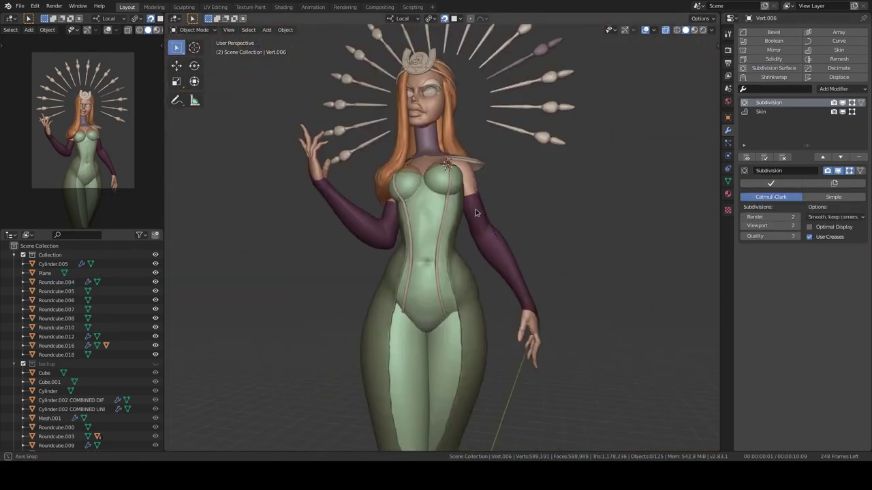
scroll(464, 162, "up", 3)
left_click(727, 117)
left_click(810, 291)
key("ctrl+v")
scroll(504, 191, "down", 3)
scroll(497, 201, "up", 1)
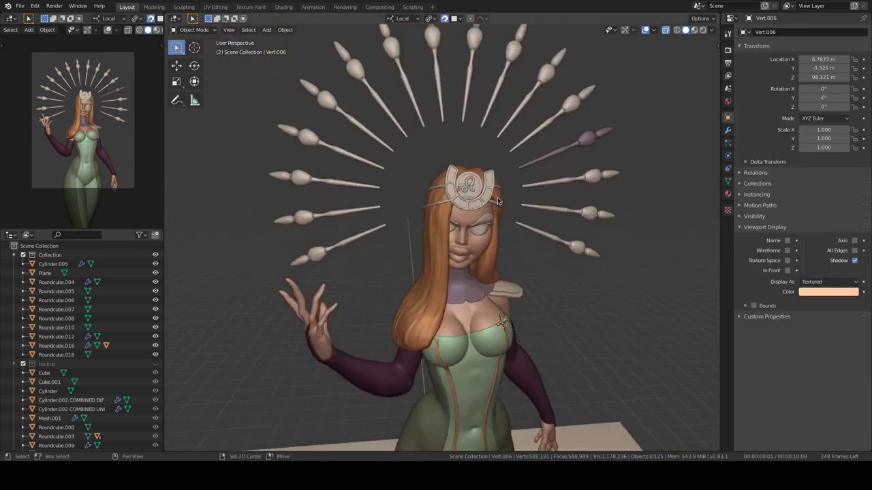
middle_click_drag(512, 198, 476, 204)
scroll(477, 204, "up", 3)
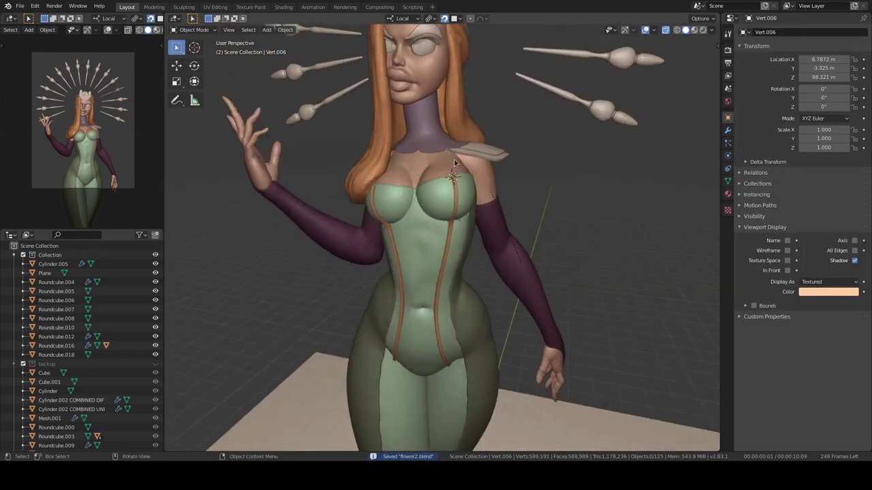
Select and isolate the neck collar, then enter Edit Mode on it
left_click(564, 292)
key("KP_Divide")
key("Tab")
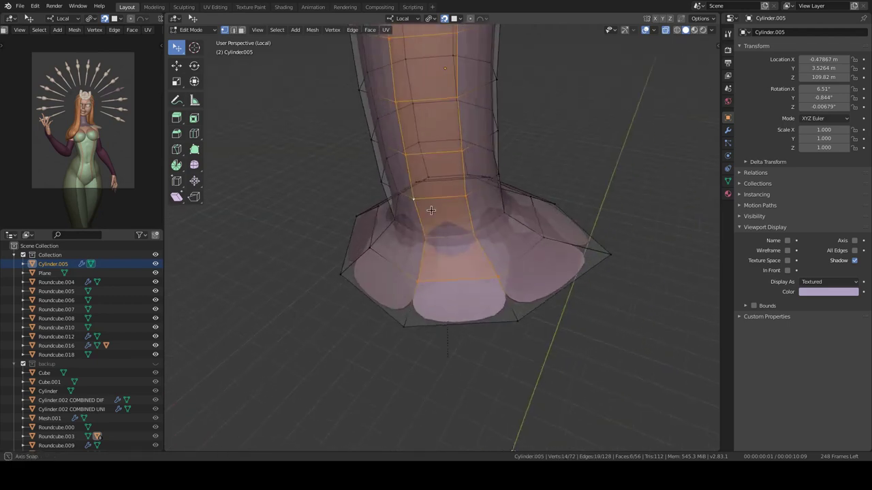
Select the collar's vertical seam loops and scalloped bottom edge, then scale the trim onto the collar
key("2")
middle_click_drag(432, 210, 422, 247)
left_click(297, 335, "alt")
mouse_move(298, 334)
middle_mouse_down()
mouse_move(384, 300)
mouse_move(402, 320)
mouse_move(416, 317)
mouse_move(400, 276)
mouse_move(449, 312)
middle_mouse_up()
left_click(415, 317, "alt+shift")
left_click(449, 311, "shift")
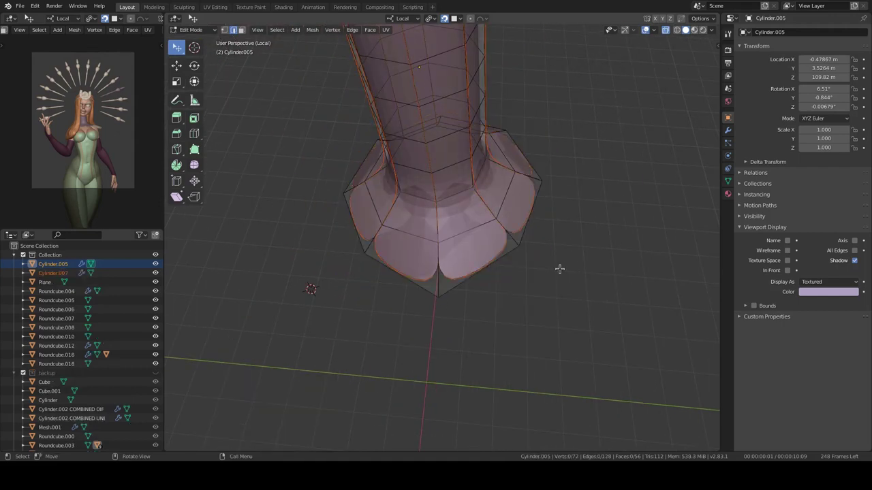
key("Tab")
key("KP_Divide")
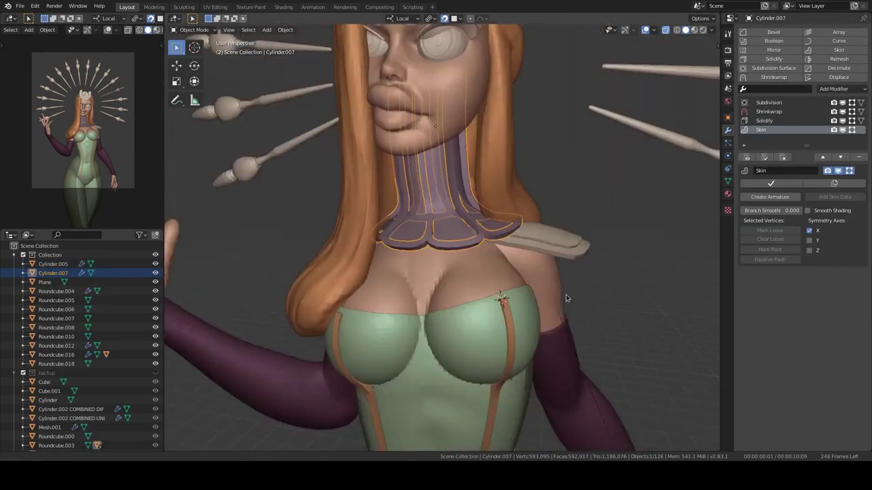
key("s")
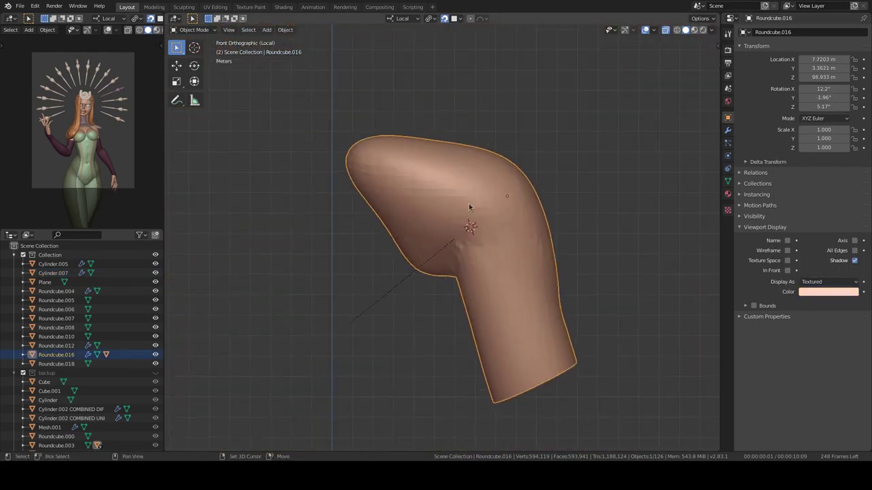
Add a scaled cube and Boolean-subtract it from the top of the arm at the shoulder
key("shift+a")
left_click(491, 221)
key("s")
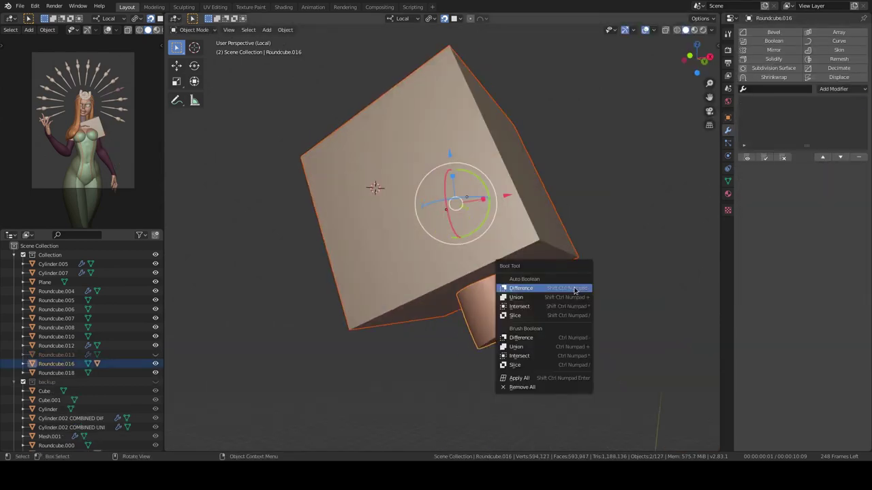
left_click(574, 288)
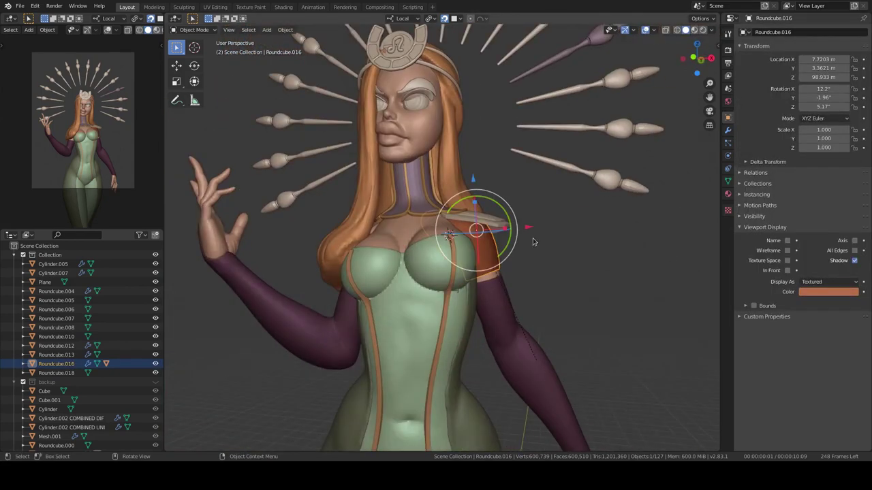
scroll(546, 283, "up", 3)
scroll(340, 226, "up", 2)
middle_click_drag(339, 225, 477, 245)
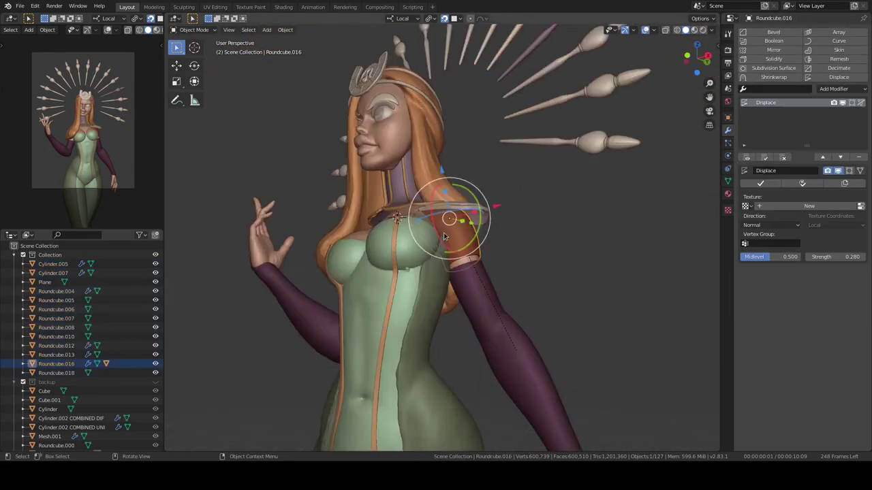
scroll(544, 255, "up", 3)
Add a second cube, position it on the shoulder, then delete it
key("shift+a")
left_click(579, 273)
mouse_move(579, 272)
middle_mouse_down()
mouse_move(599, 280)
mouse_move(472, 331)
middle_mouse_up()
key("KP_1")
key("g")
left_click(609, 286)
key("r")
left_click(527, 309)
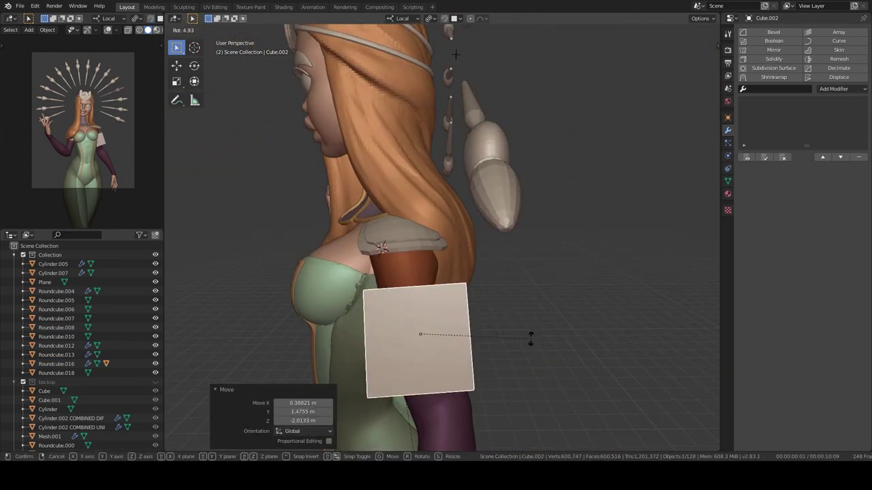
key("Escape")
middle_click_drag(531, 338, 567, 251)
key("ctrl+z")
key("KP_1")
scroll(497, 278, "down", 3)
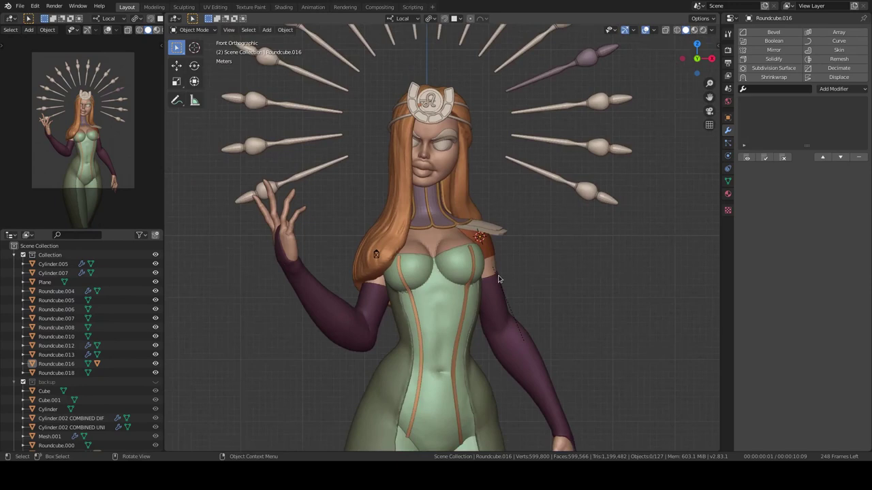
scroll(498, 279, "up", 4)
Set the shoulder pad's viewport colour to pale cream and save the file
left_click(538, 217)
left_click(728, 117)
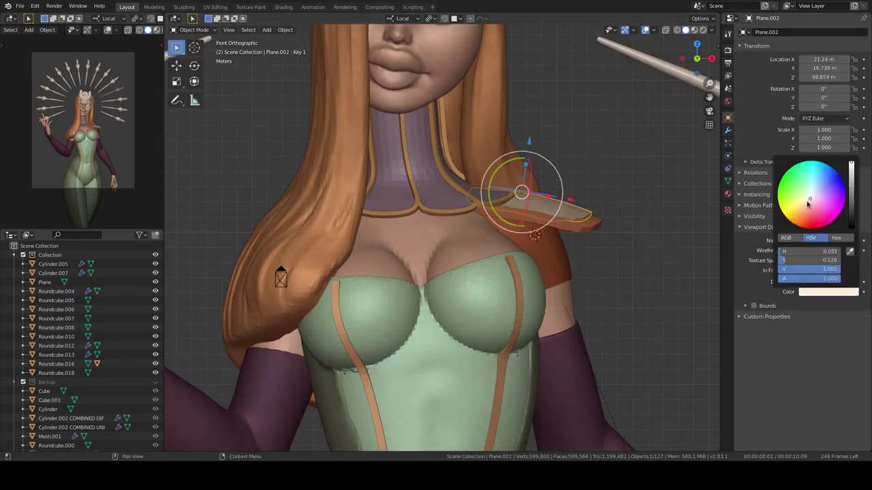
scroll(518, 229, "down", 4)
middle_click_drag(519, 229, 518, 228)
key("ctrl+s")
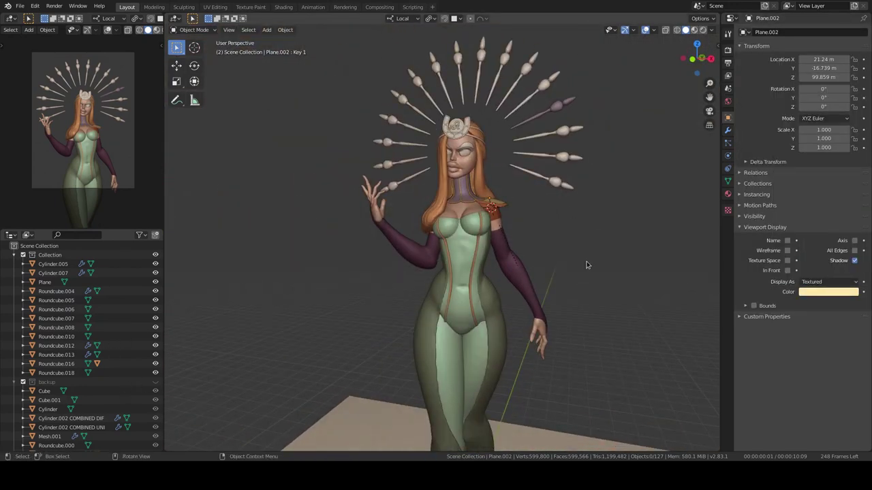